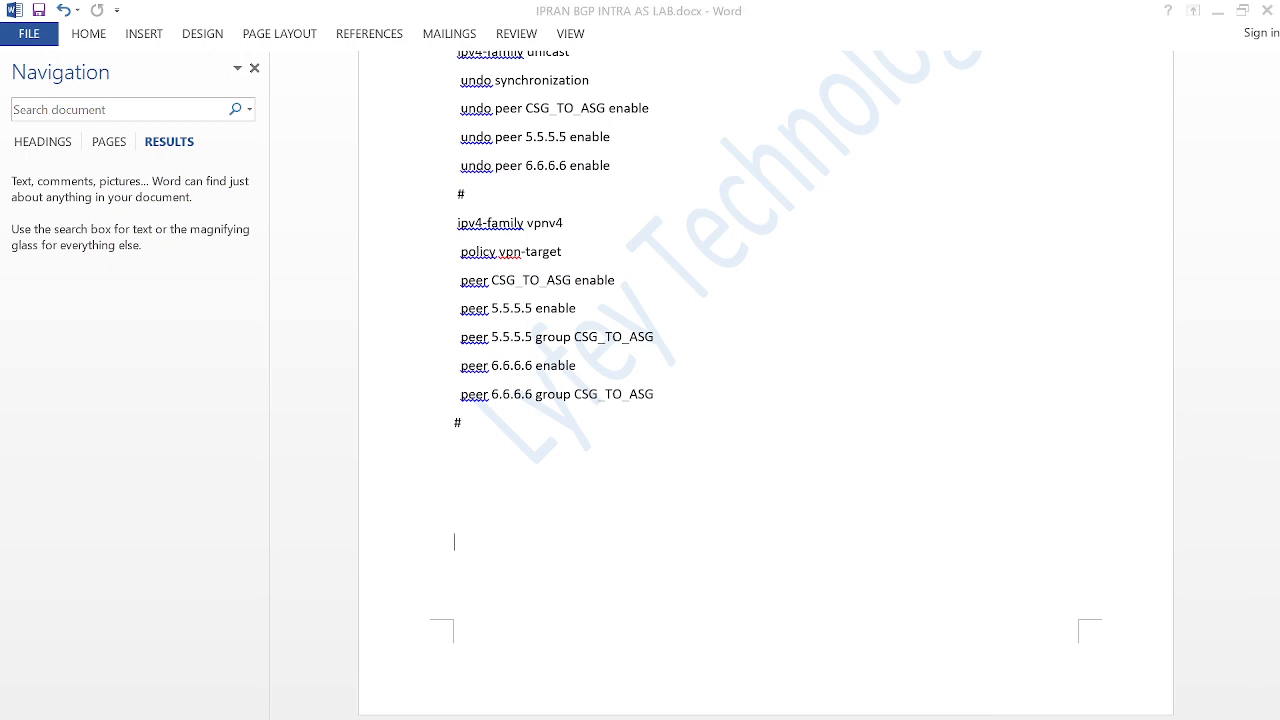
Switch to the IPRAN BGP INTRA AS LAB PDF in Adobe Acrobat and examine the RSG01 heading and sysname line under Step 1.
key("alt+Tab")
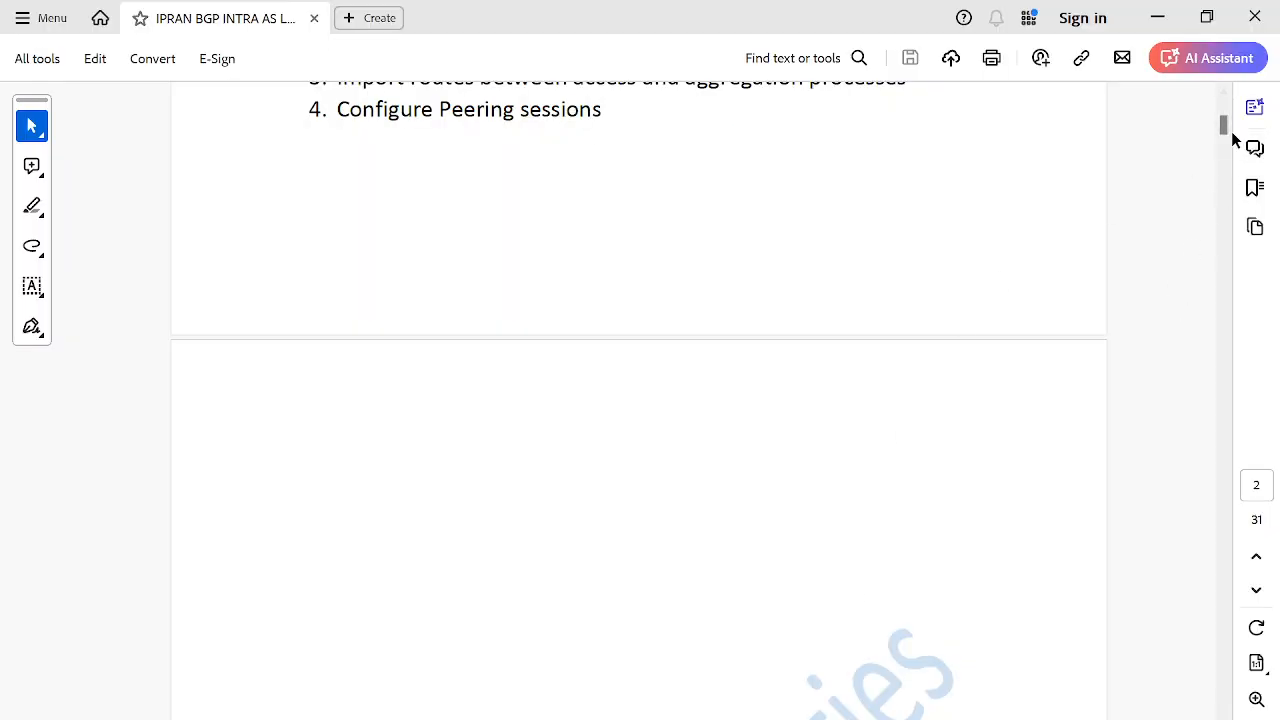
scroll(1228, 143, "down", 5)
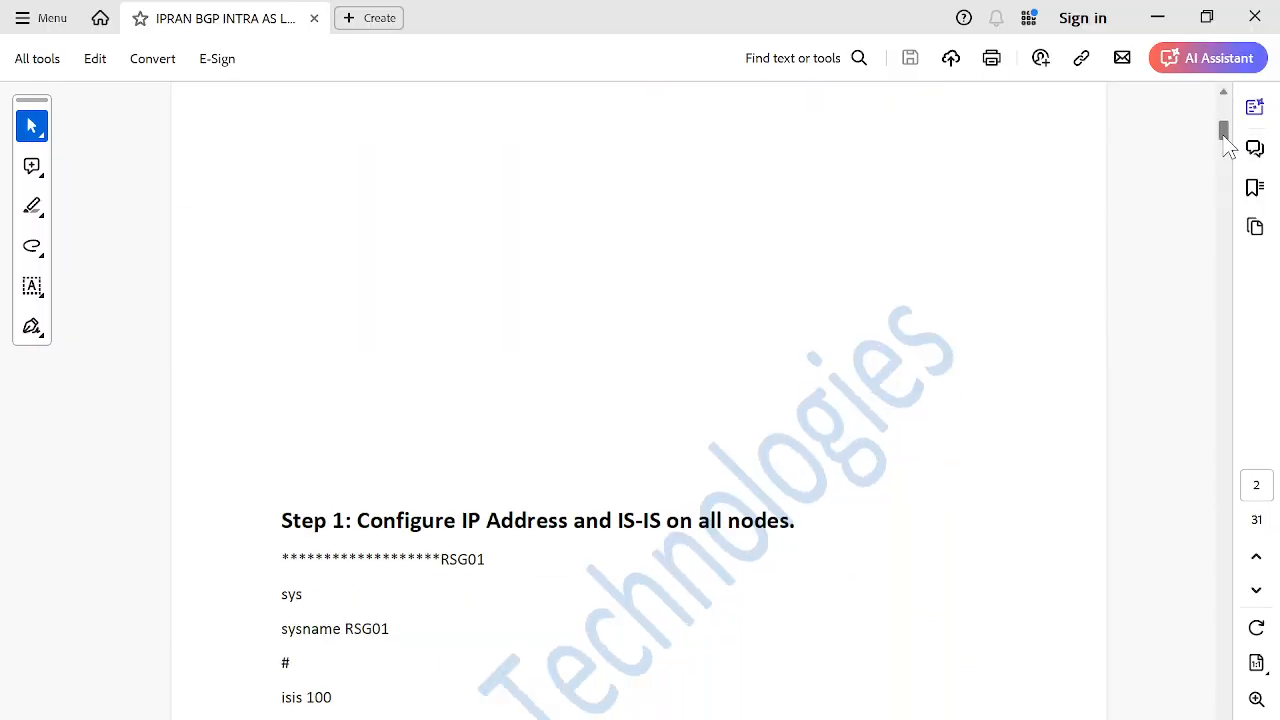
scroll(1228, 146, "down", 5)
scroll(1226, 146, "up", 5)
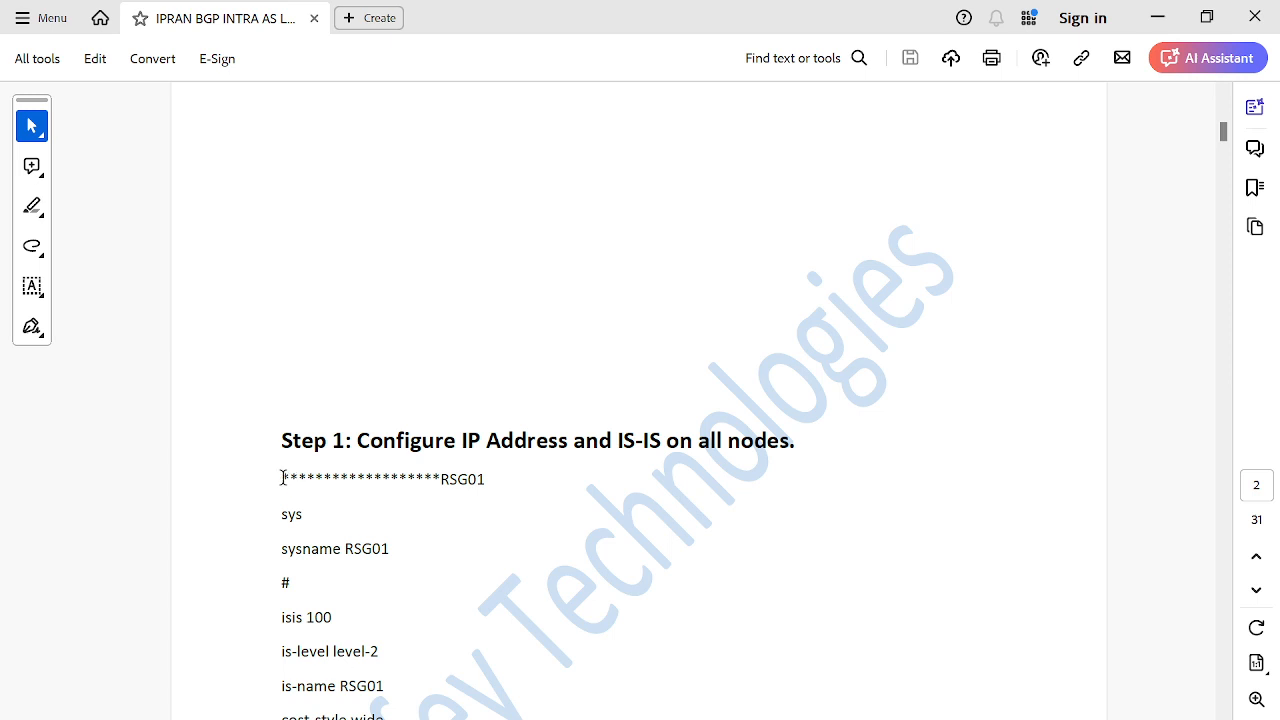
left_click_drag(281, 478, 487, 480)
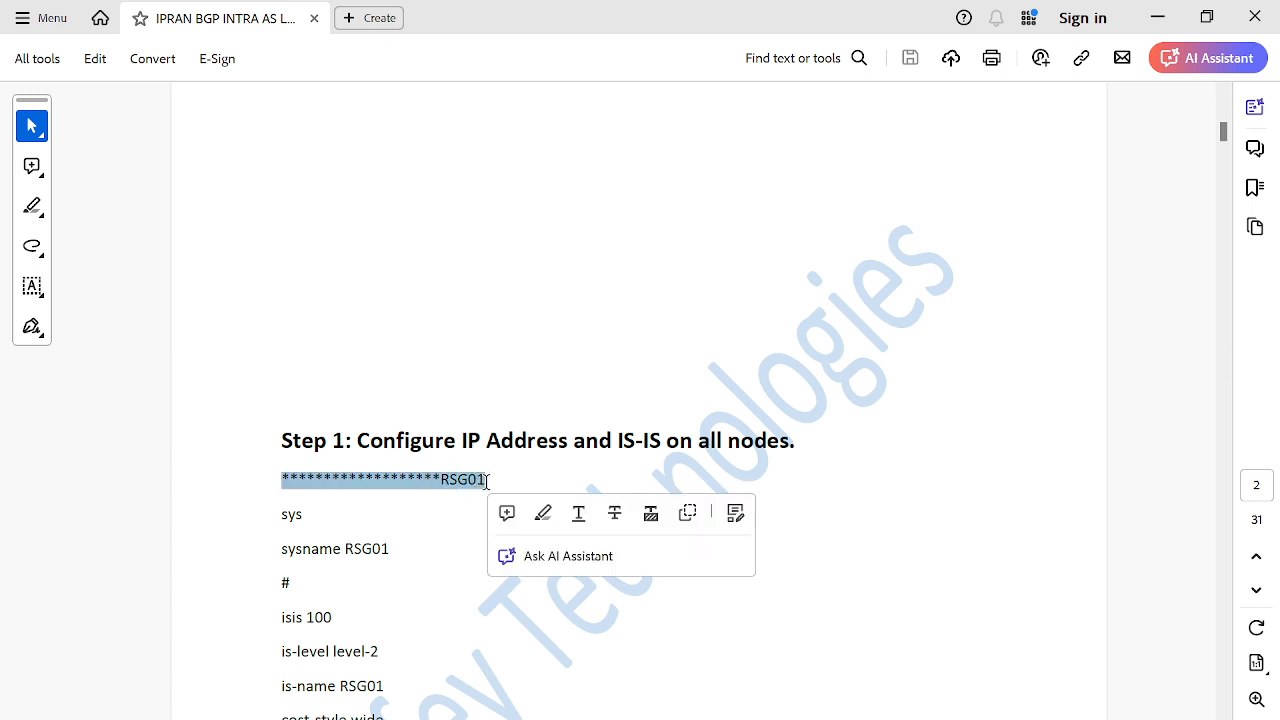
left_click(645, 680)
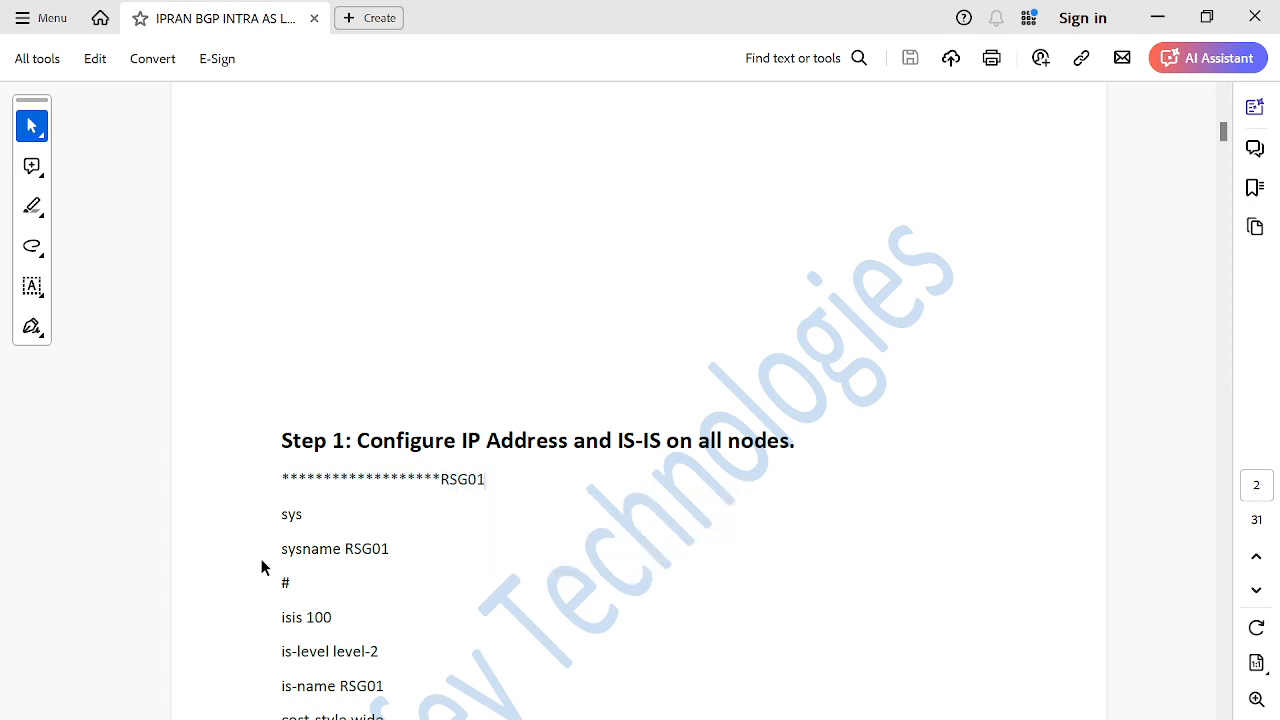
left_click_drag(281, 549, 389, 550)
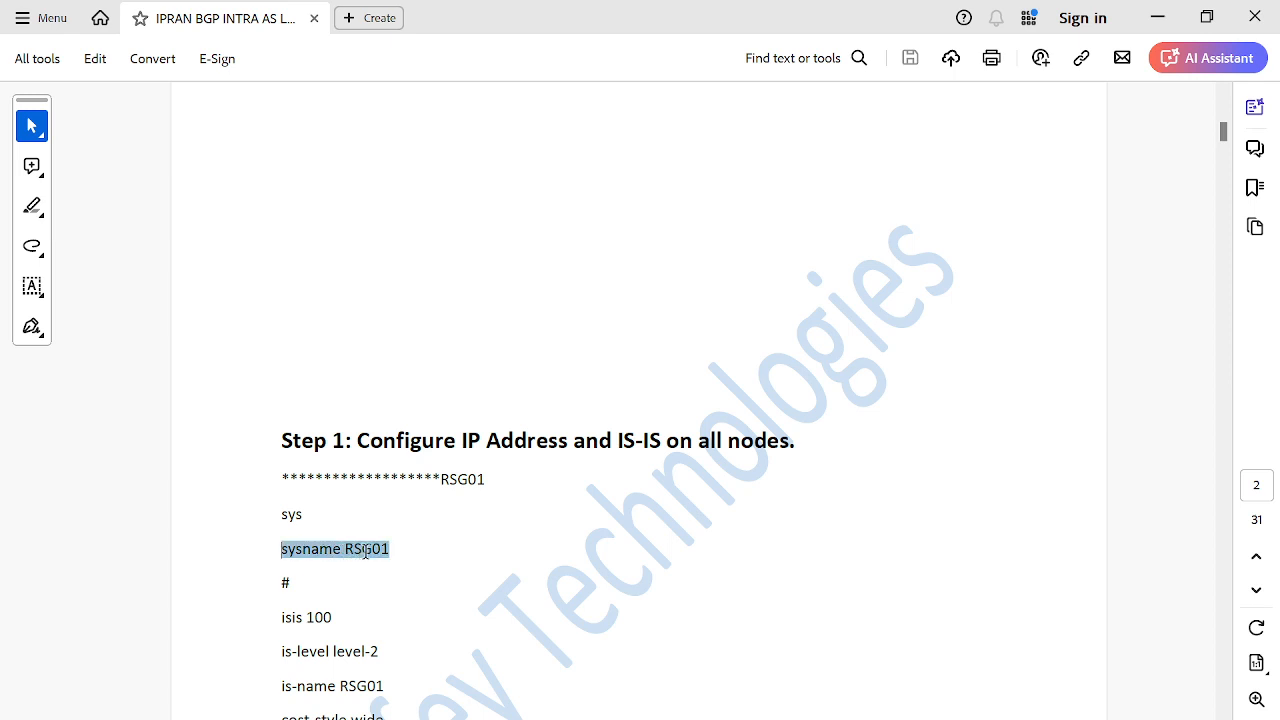
left_click(584, 542)
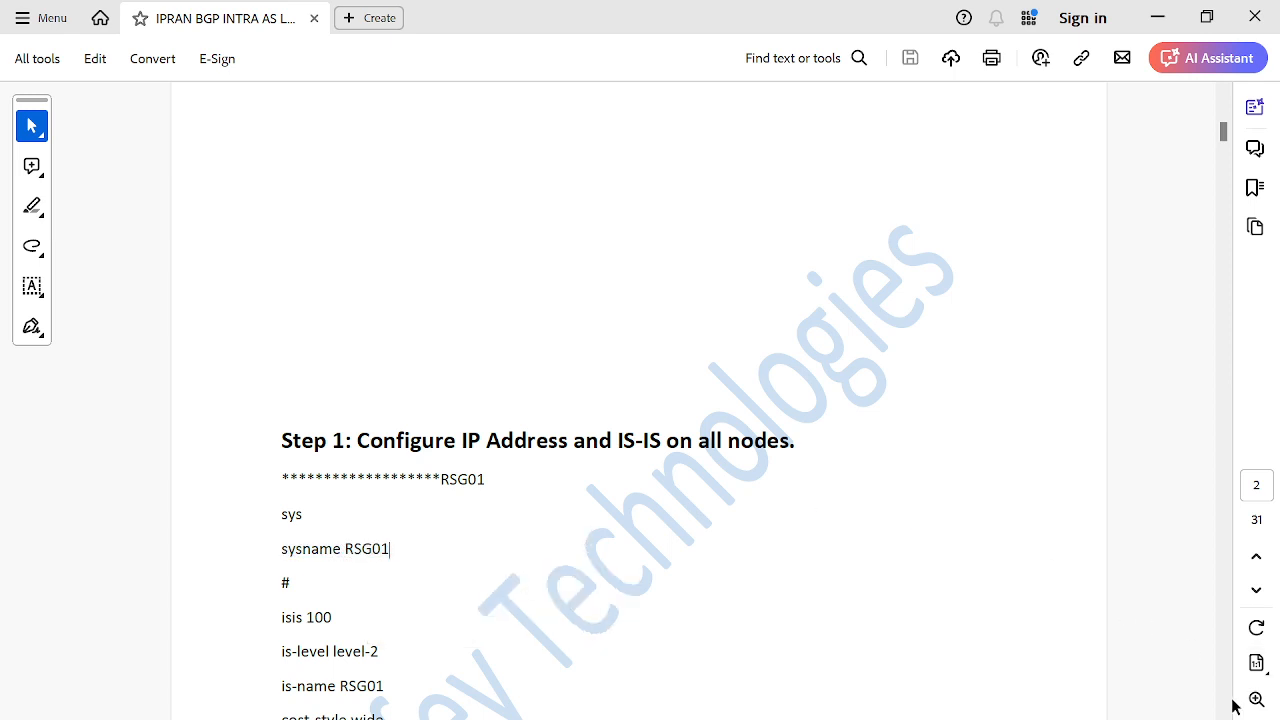
Examine RSG01's isis 100 settings, marking the network-entity value and its leading part up to the last system ID group.
scroll(1223, 400, "down", 1)
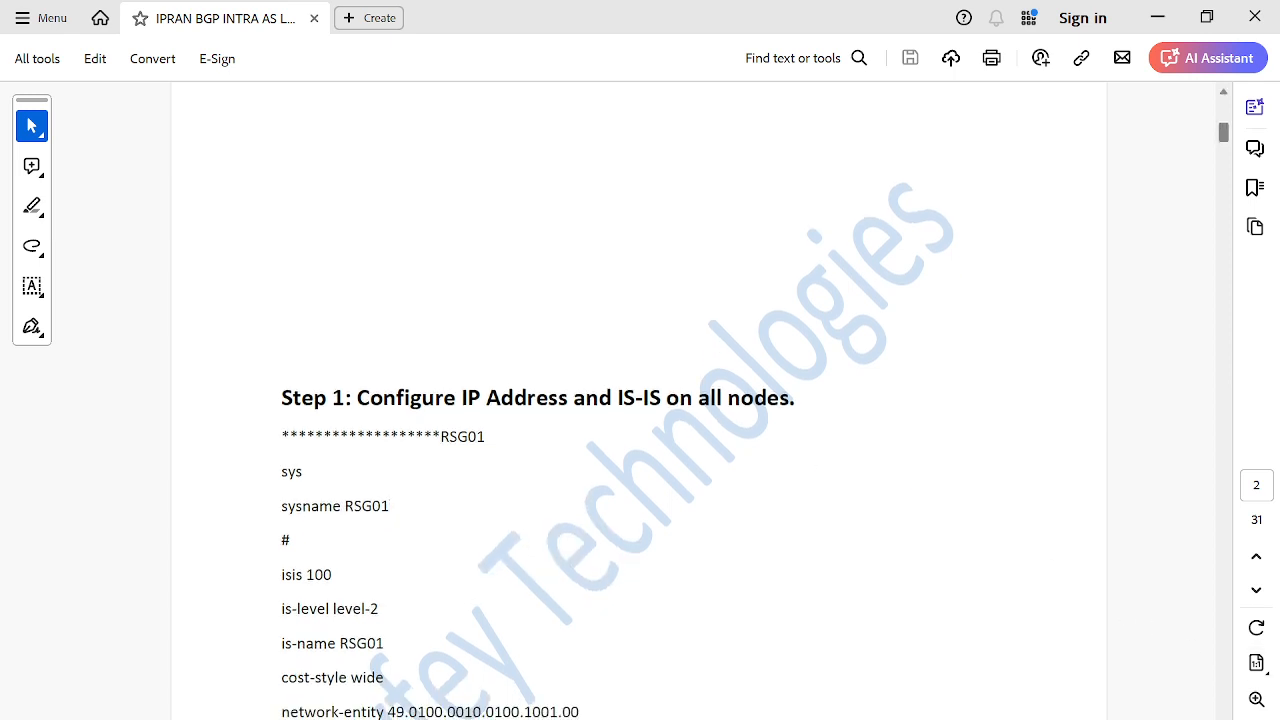
scroll(640, 450, "down", 3)
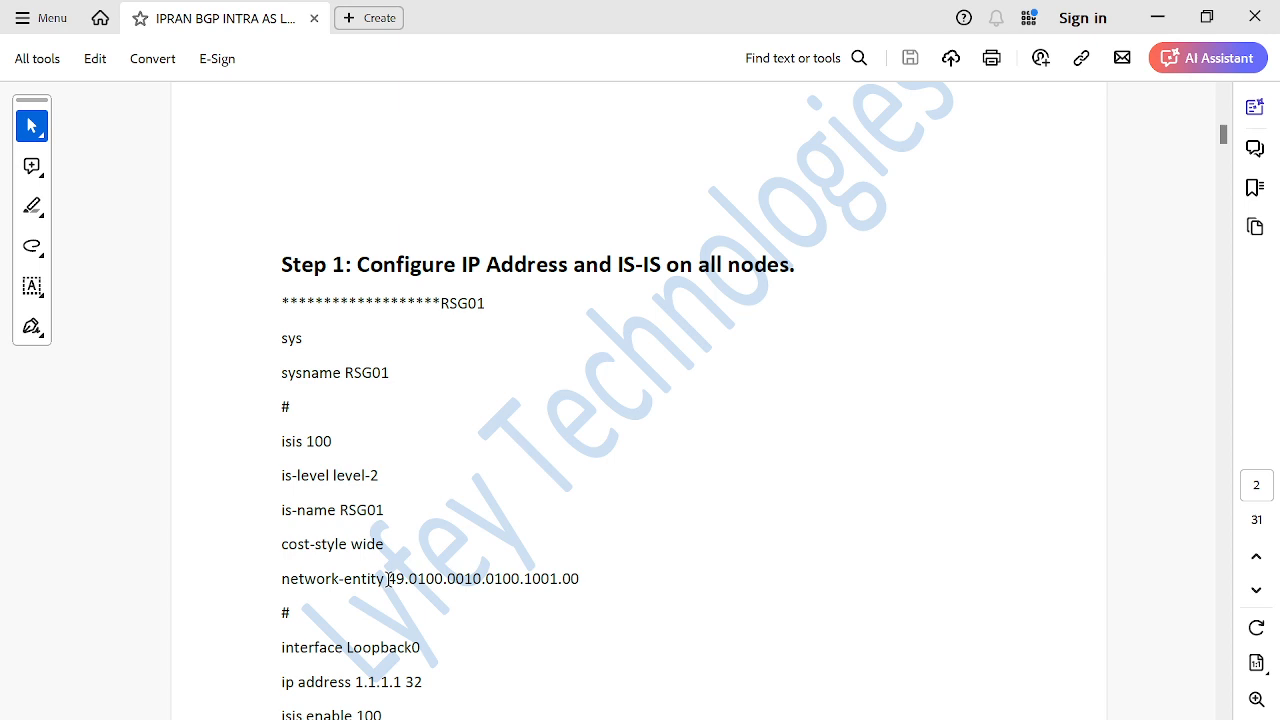
left_click_drag(388, 580, 580, 579)
left_click(647, 524)
left_click_drag(390, 579, 519, 579)
left_click(717, 553)
Examine RSG01's Loopback0 configuration, marking the IP address line and the isis enable 100 line.
scroll(565, 573, "down", 3)
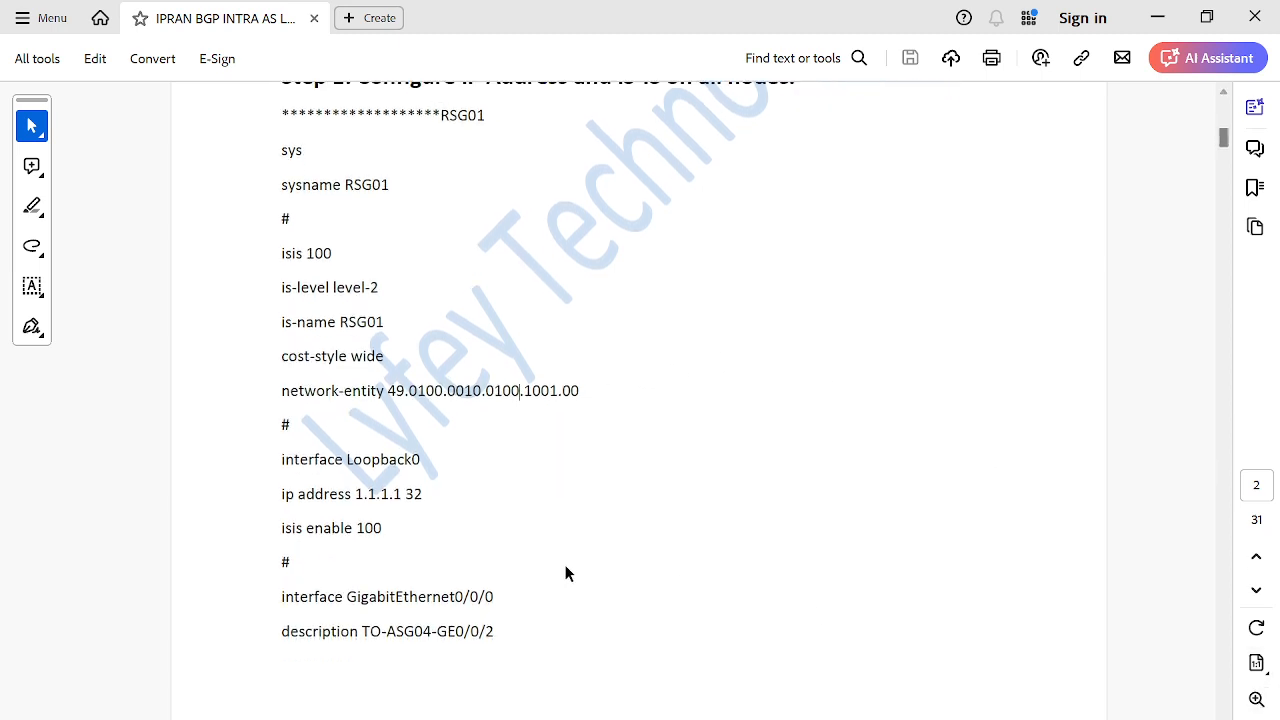
left_click_drag(282, 494, 420, 494)
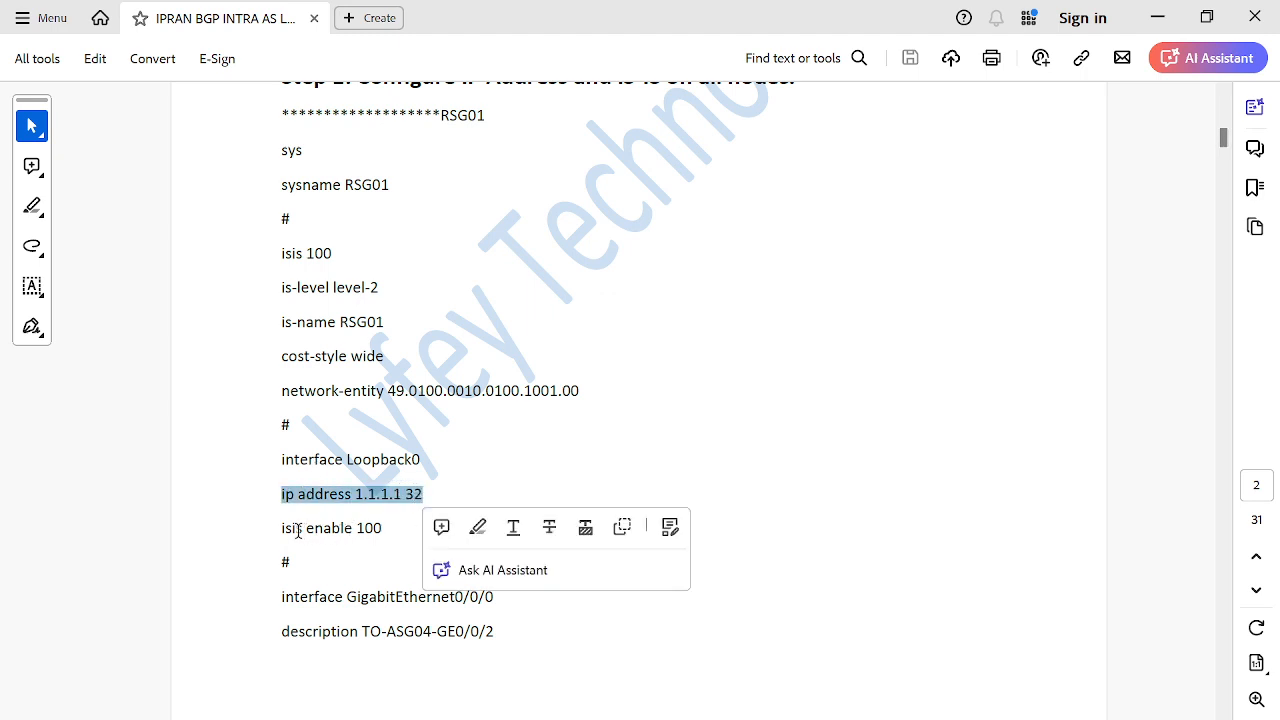
left_click_drag(282, 528, 383, 527)
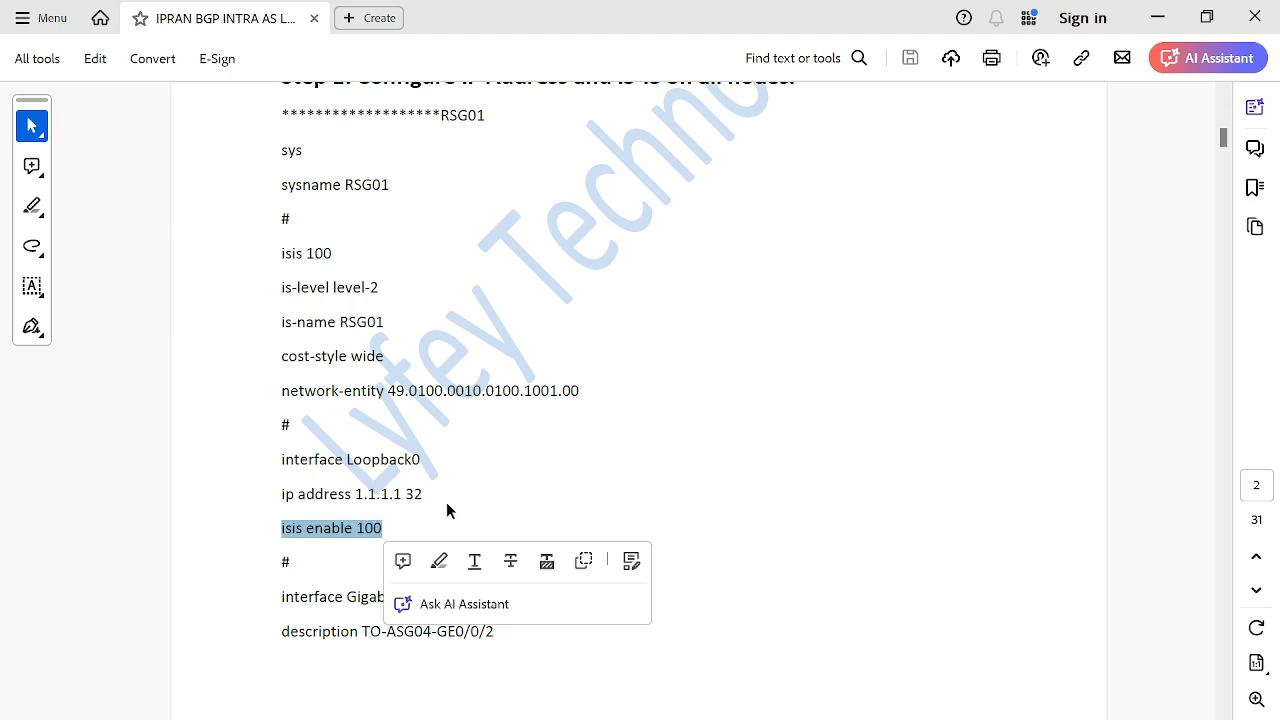
key("Right")
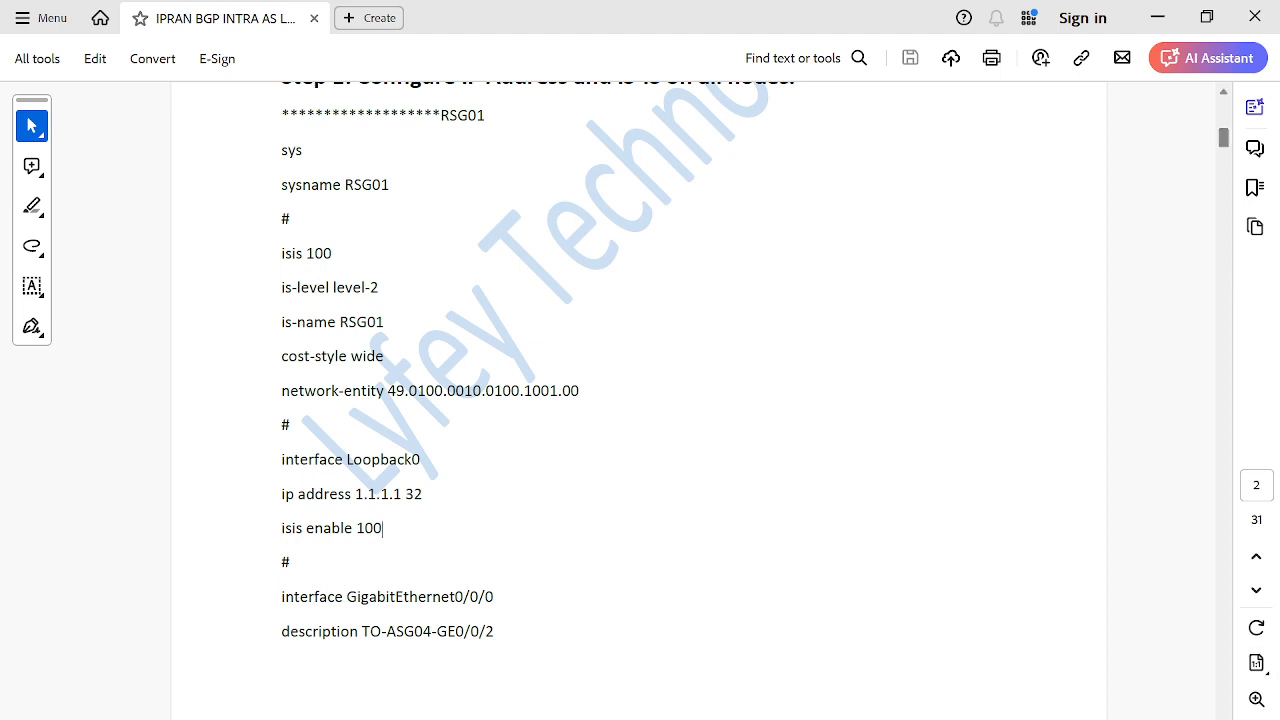
Mark RSG01's GigabitEthernet0/0/0 block and review the GigabitEthernet0/0/1 and GigabitEthernet0/0/2 configurations.
scroll(640, 360, "down", 1)
scroll(640, 400, "down", 5)
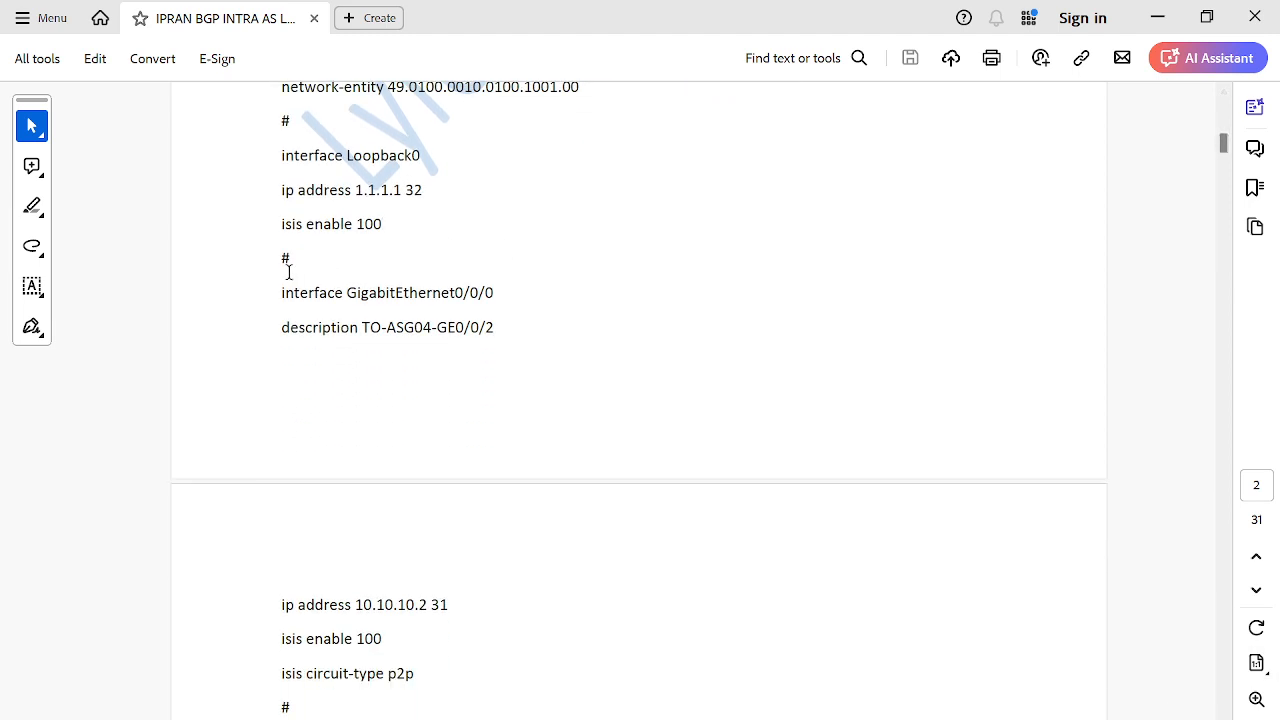
left_click_drag(280, 290, 471, 640)
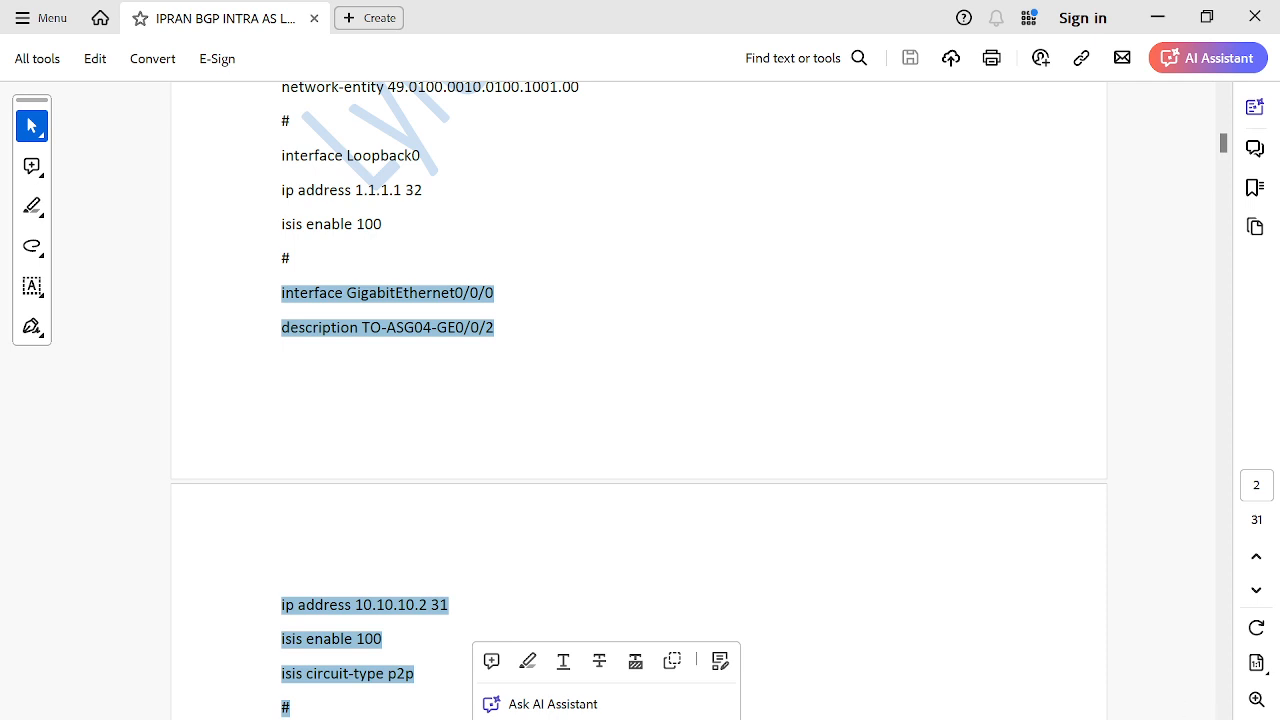
scroll(638, 400, "down", 1)
scroll(638, 400, "down", 3)
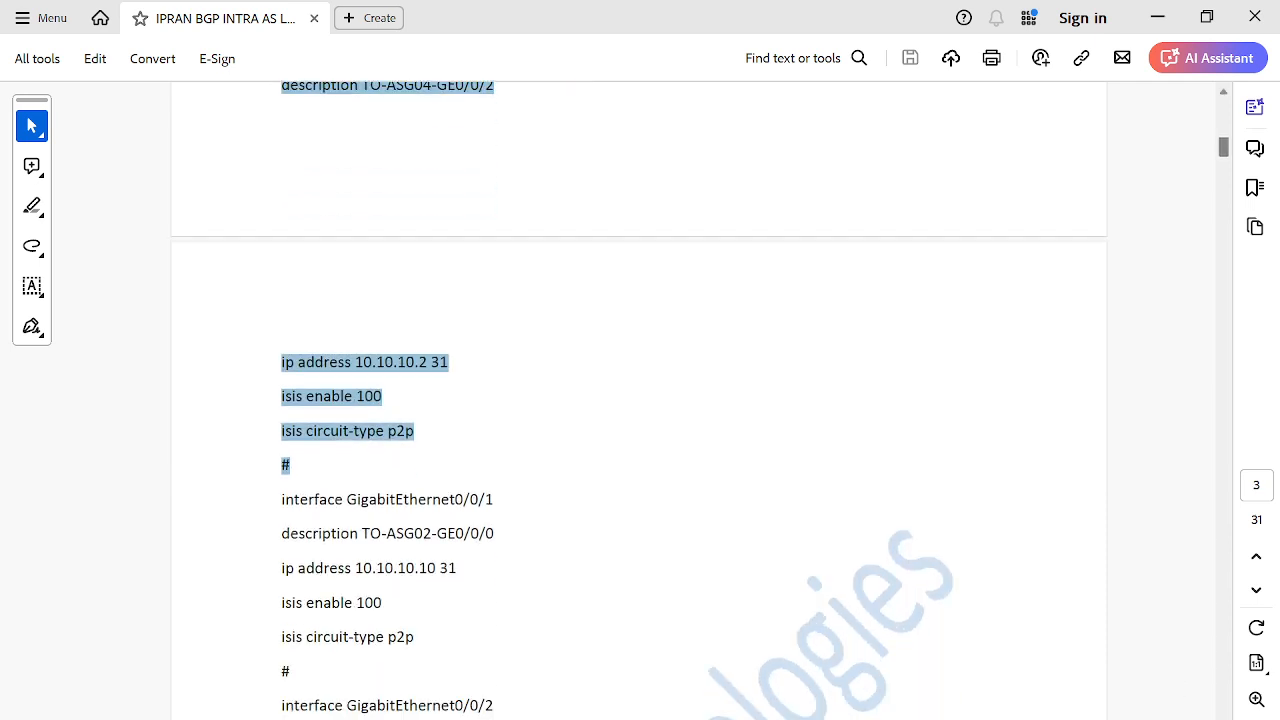
scroll(640, 400, "down", 3)
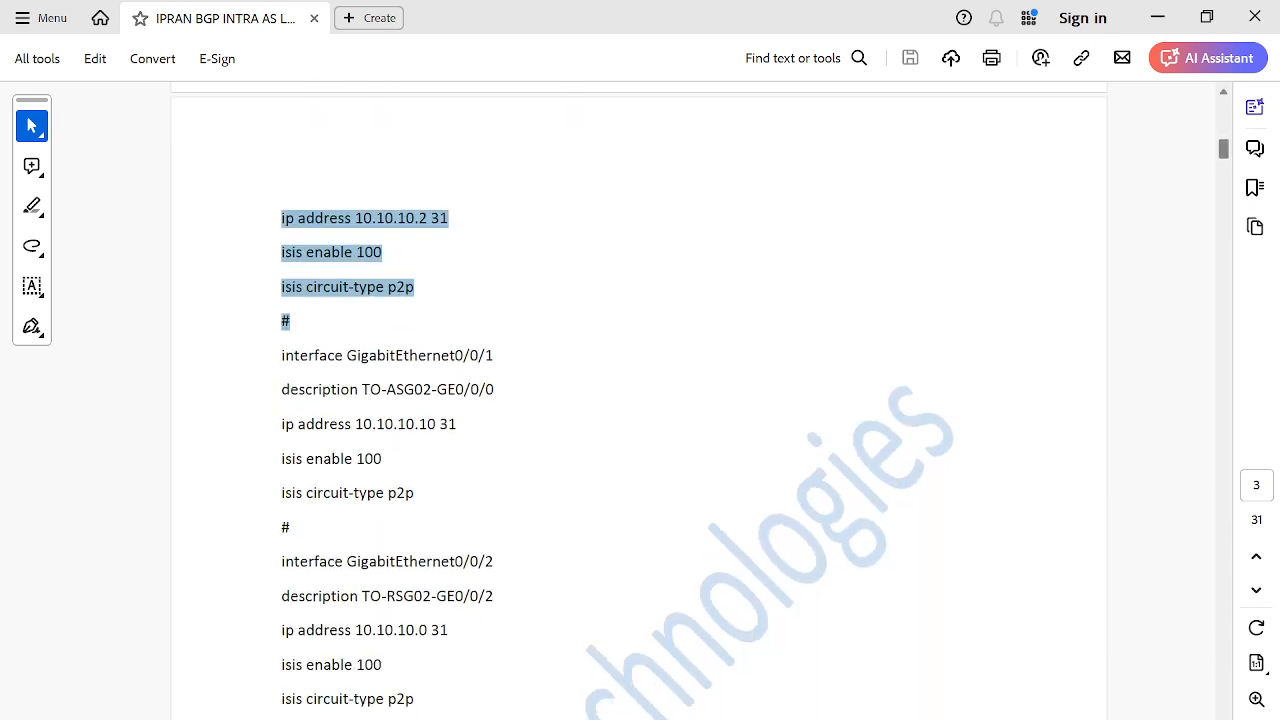
scroll(394, 497, "down", 2)
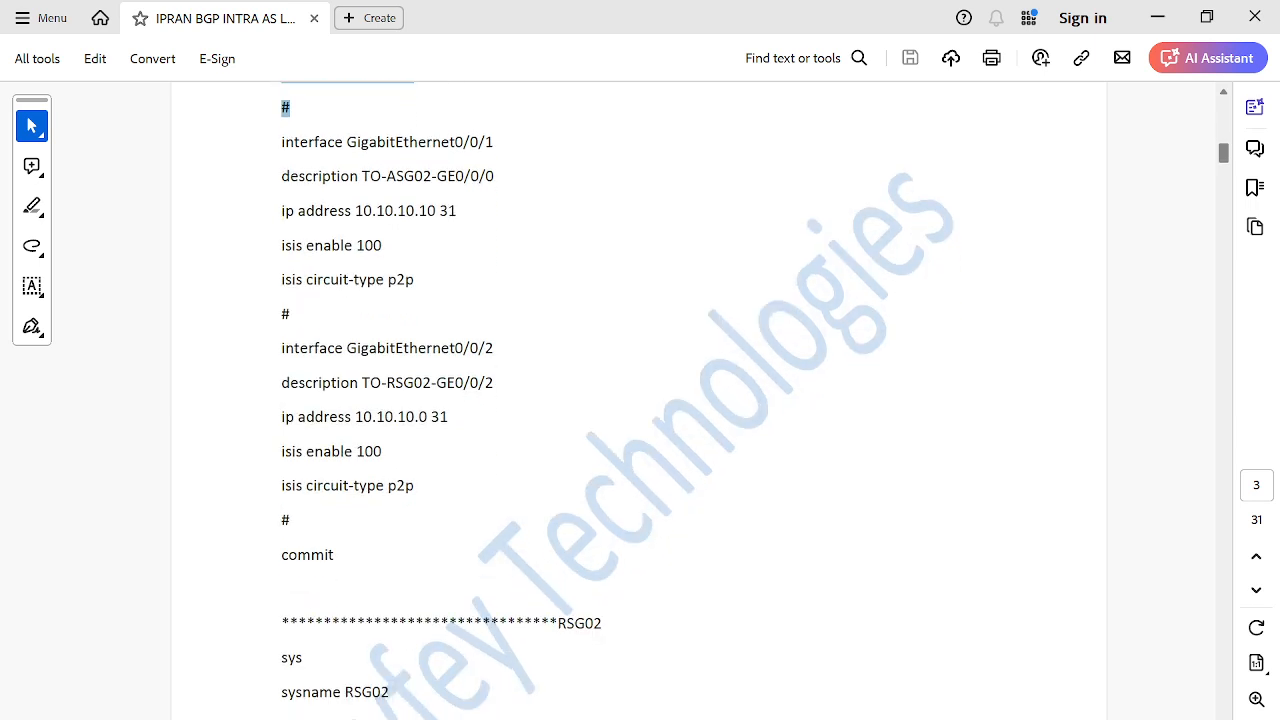
Select and copy the commit command that ends the RSG01 configuration.
left_click_drag(338, 553, 280, 553)
left_click(392, 452)
left_click_drag(340, 553, 276, 551)
key("ctrl+c")
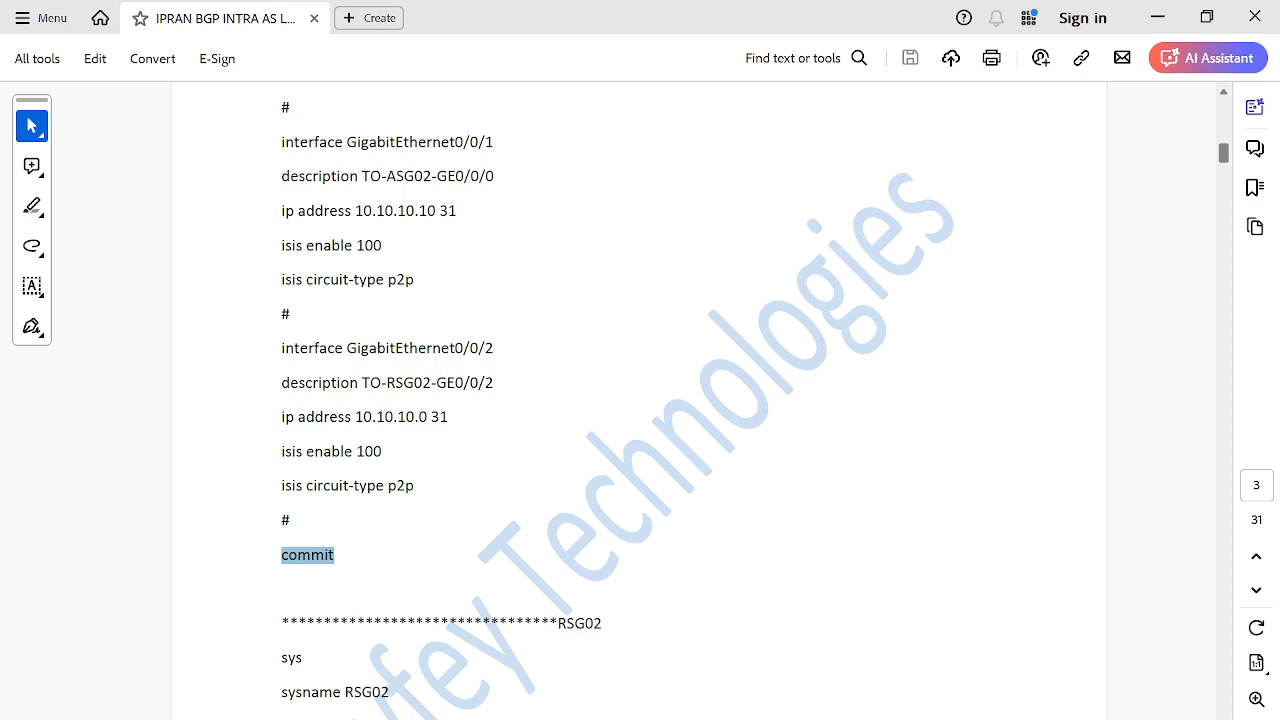
Review RSG02's sysname and isis 100 settings, marking its network-entity value.
scroll(640, 400, "down", 5)
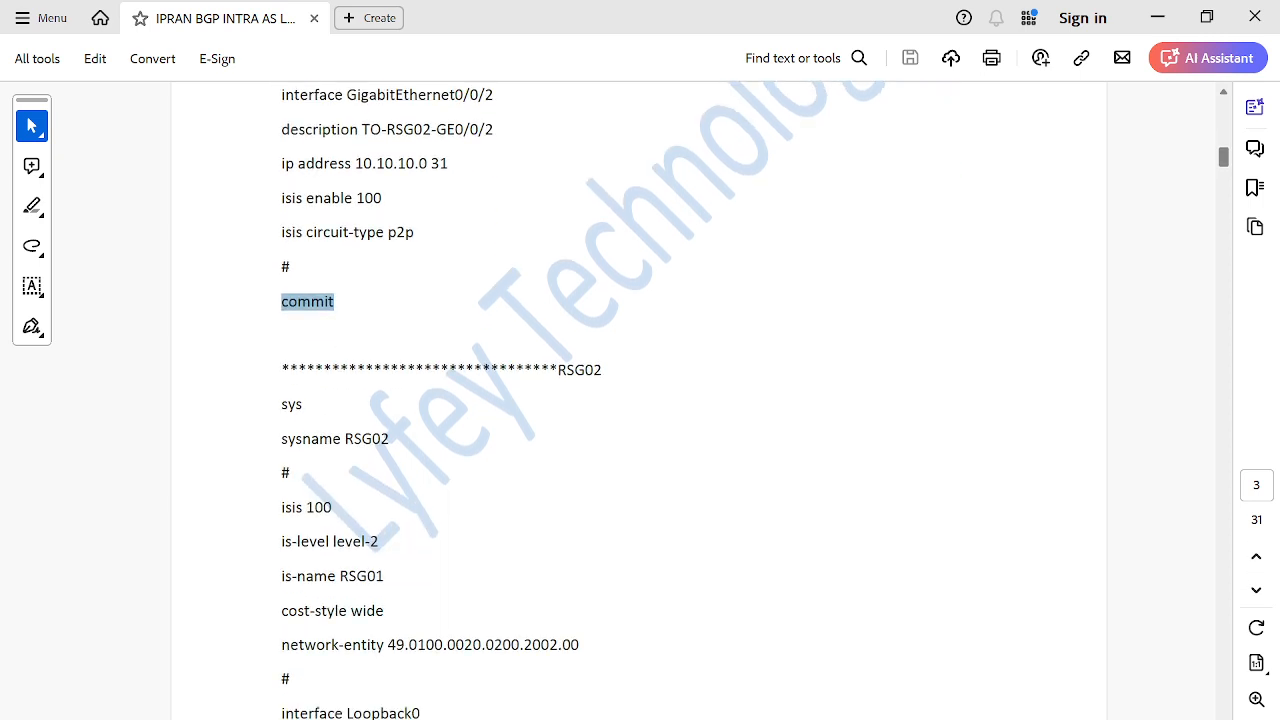
scroll(640, 400, "down", 3)
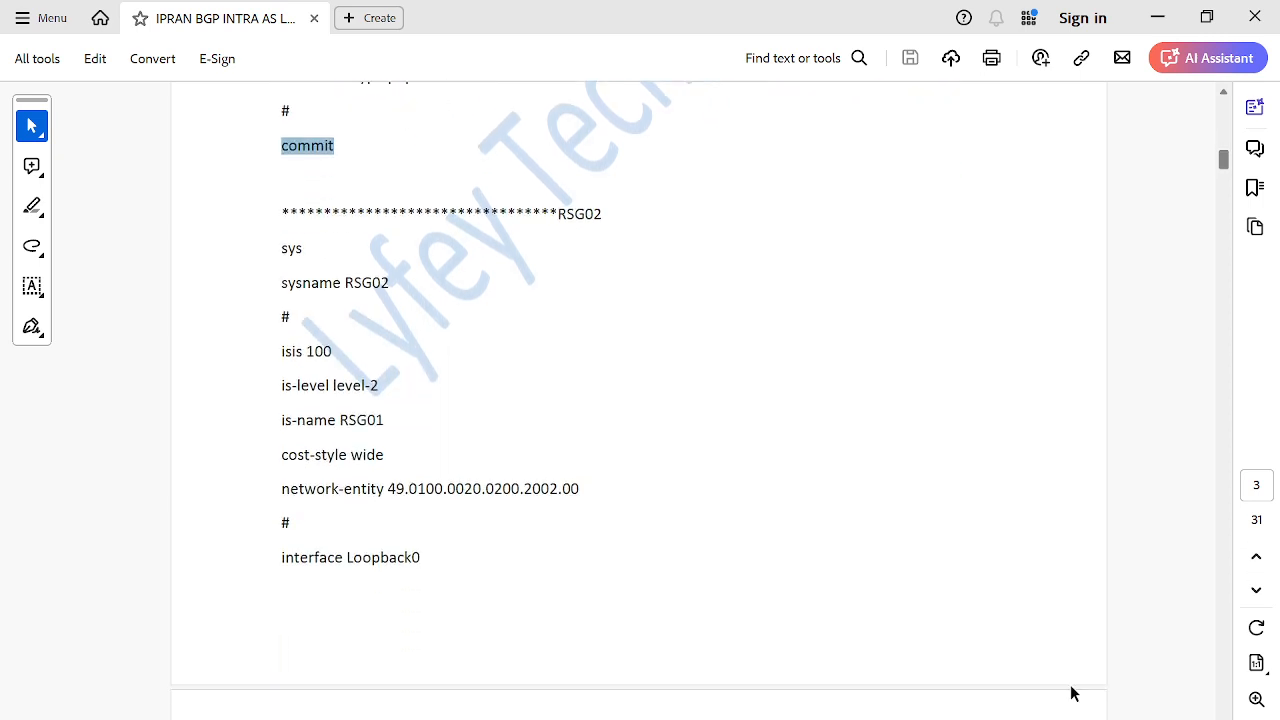
left_click_drag(388, 489, 578, 506)
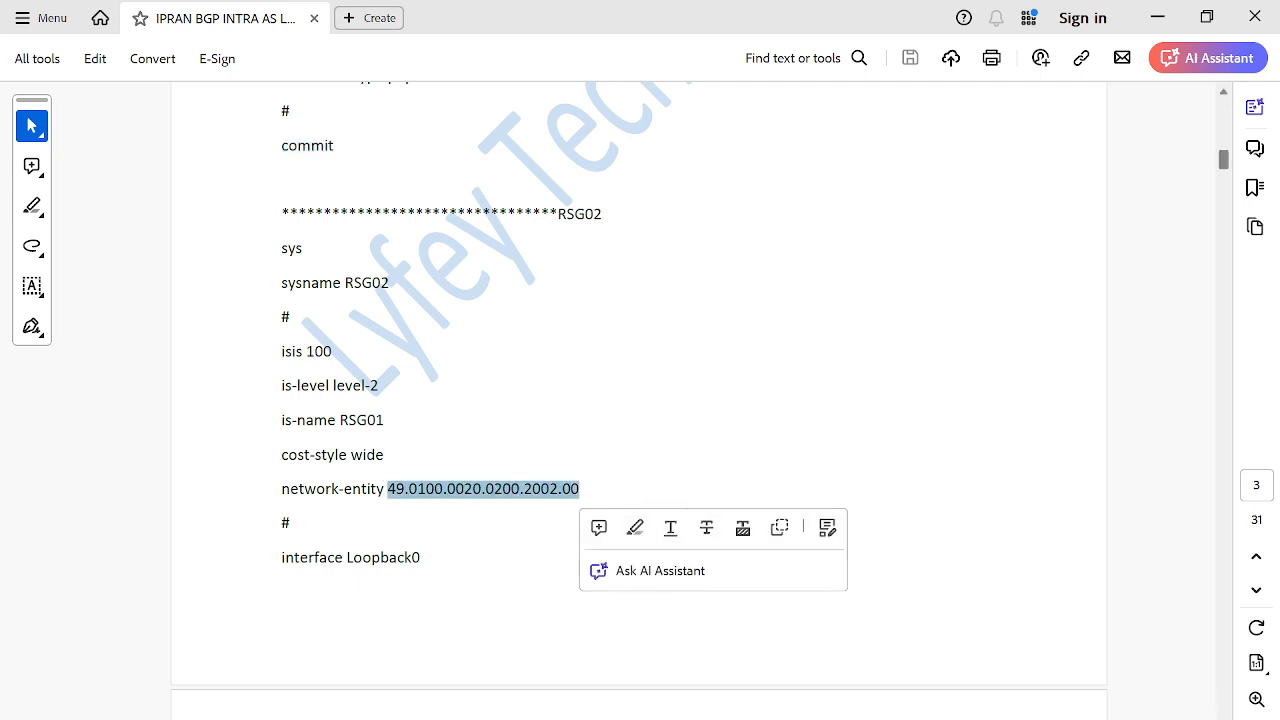
Mark RSG02's Loopback0 block and review its three GigabitEthernet interface configurations through to the commit command.
scroll(639, 386, "down", 8)
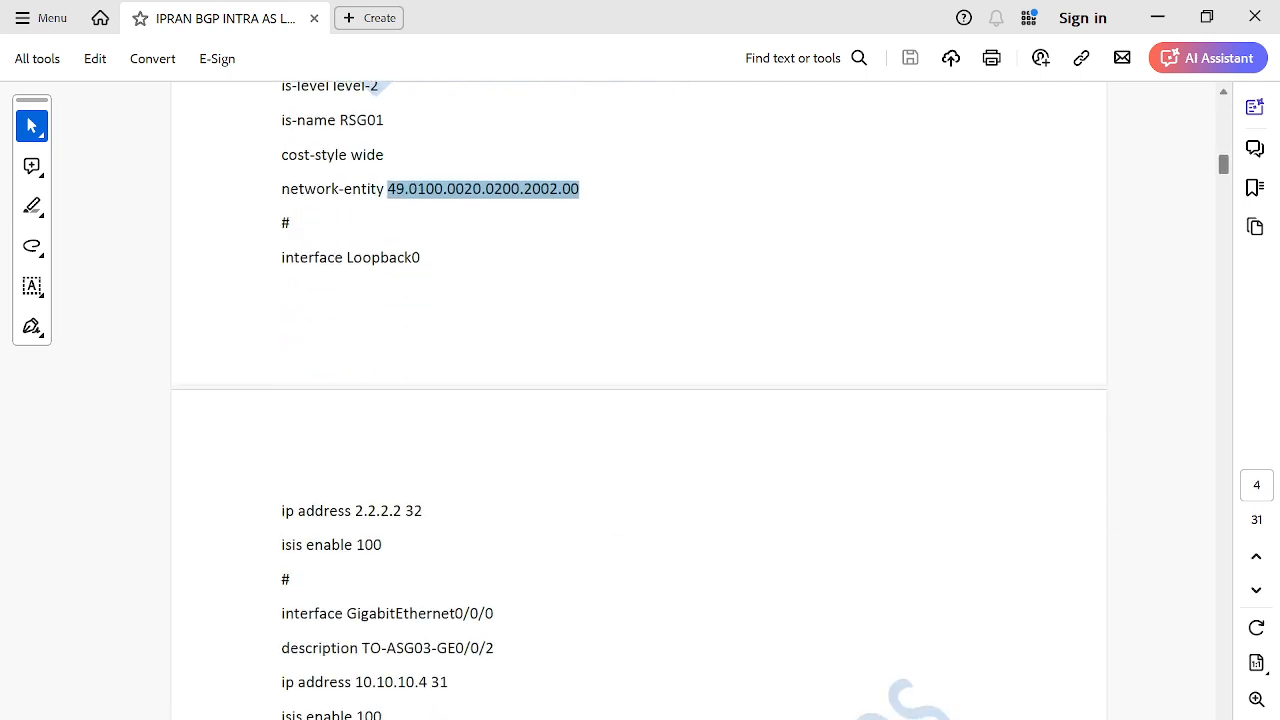
scroll(639, 400, "down", 2)
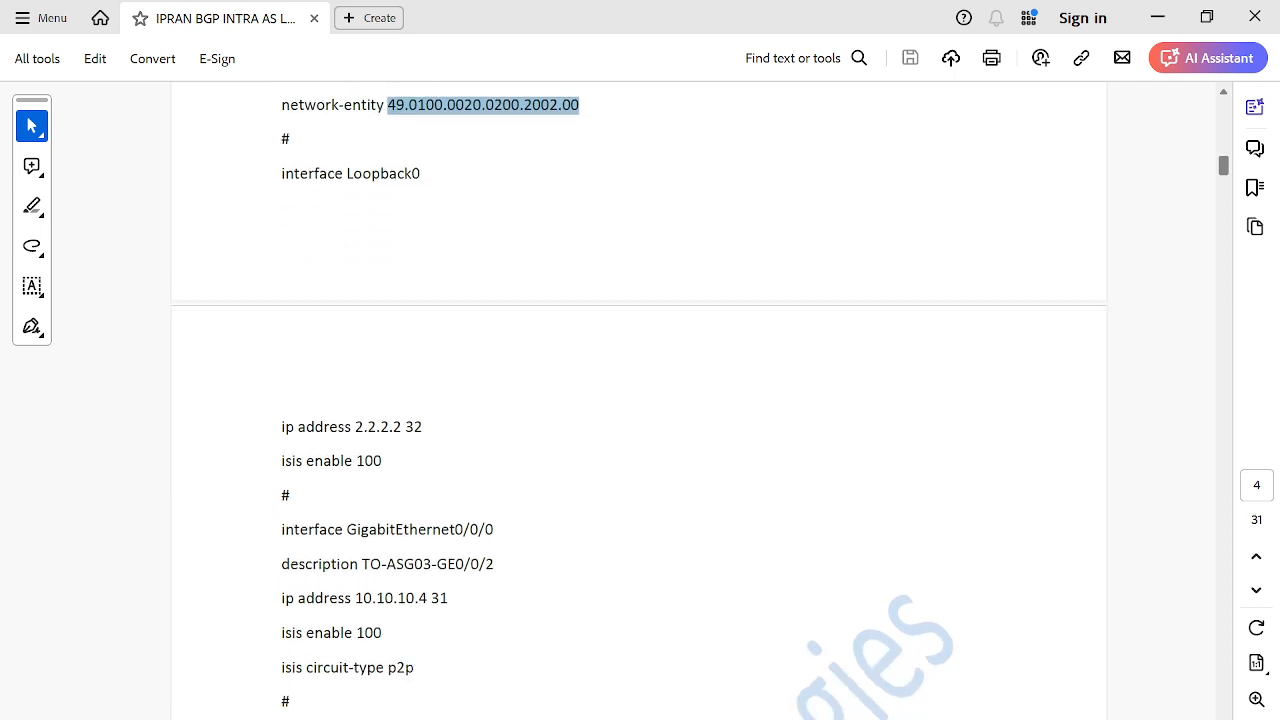
left_click_drag(282, 173, 444, 440)
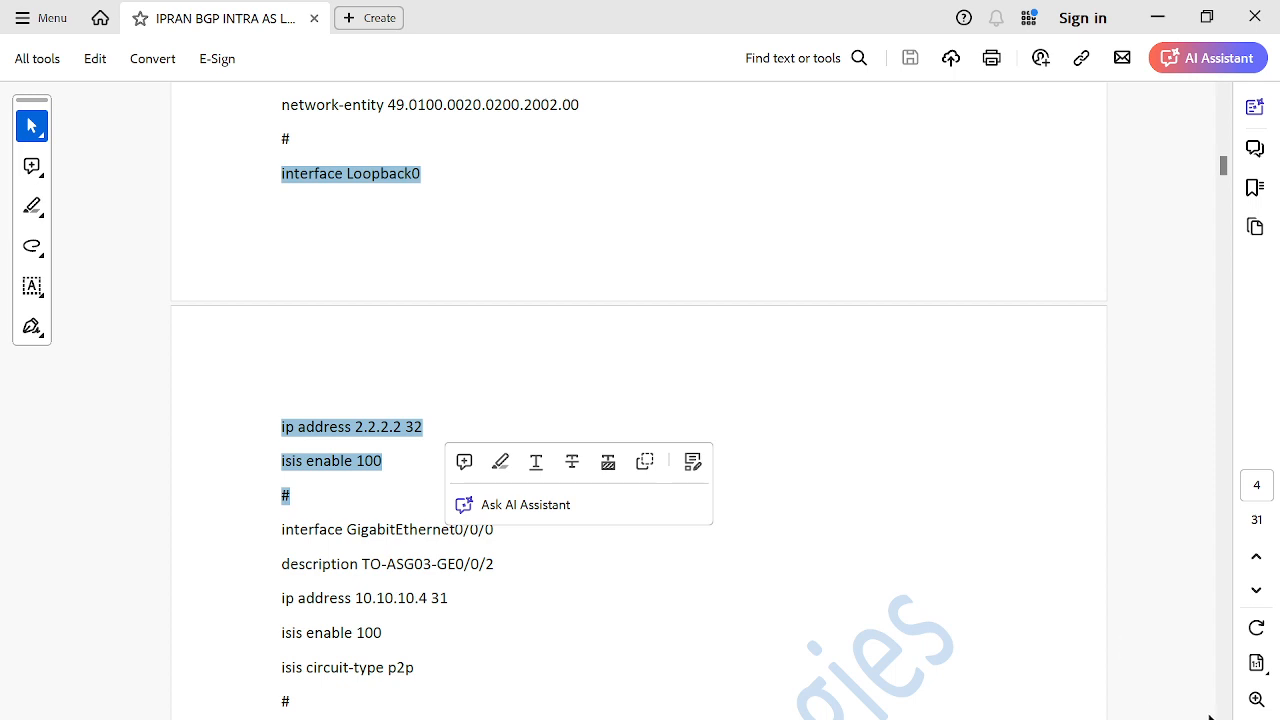
scroll(1210, 716, "down", 6)
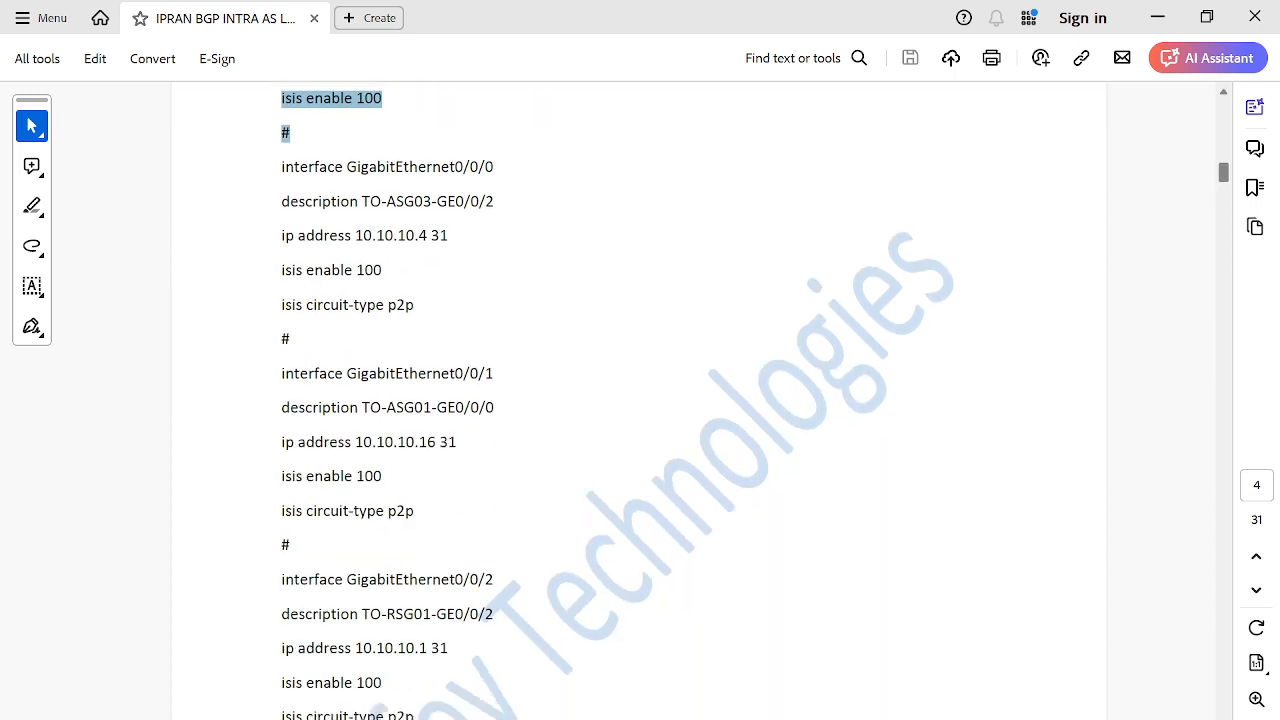
scroll(1210, 716, "down", 6)
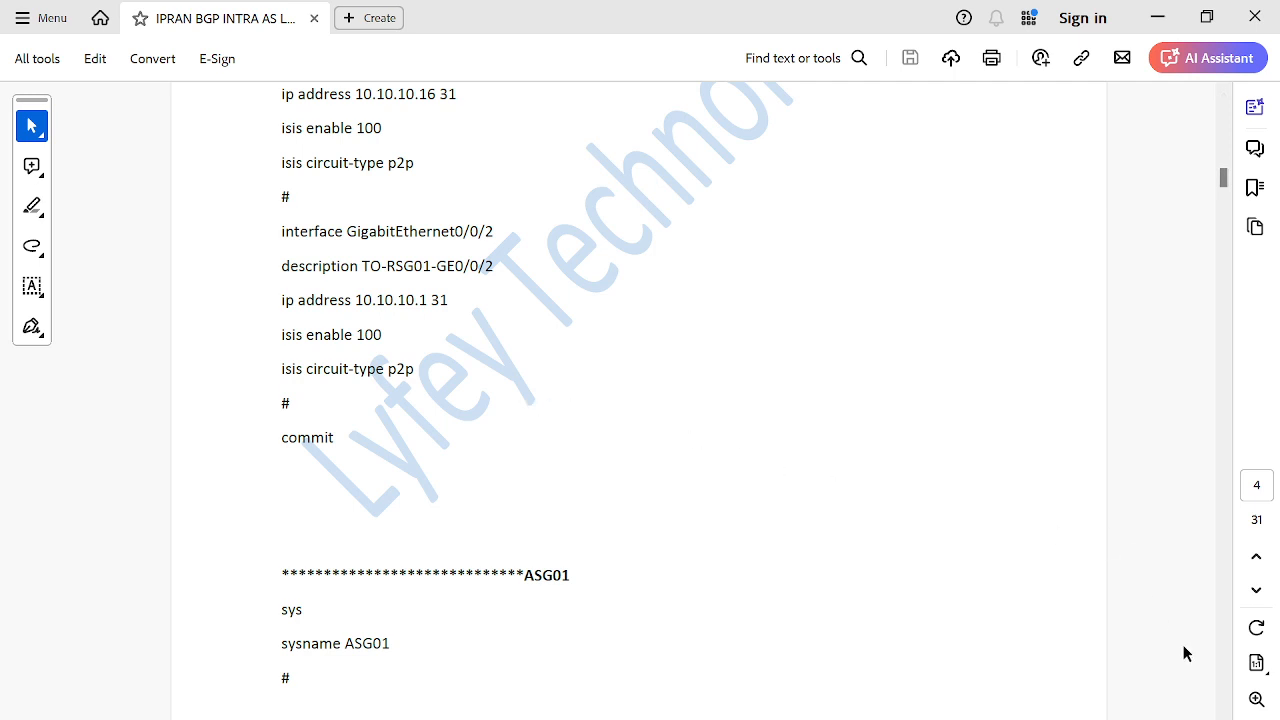
Examine ASG01's two IS-IS processes, marking the isis 100 block and the isis 20 block in turn.
scroll(1210, 712, "down", 4)
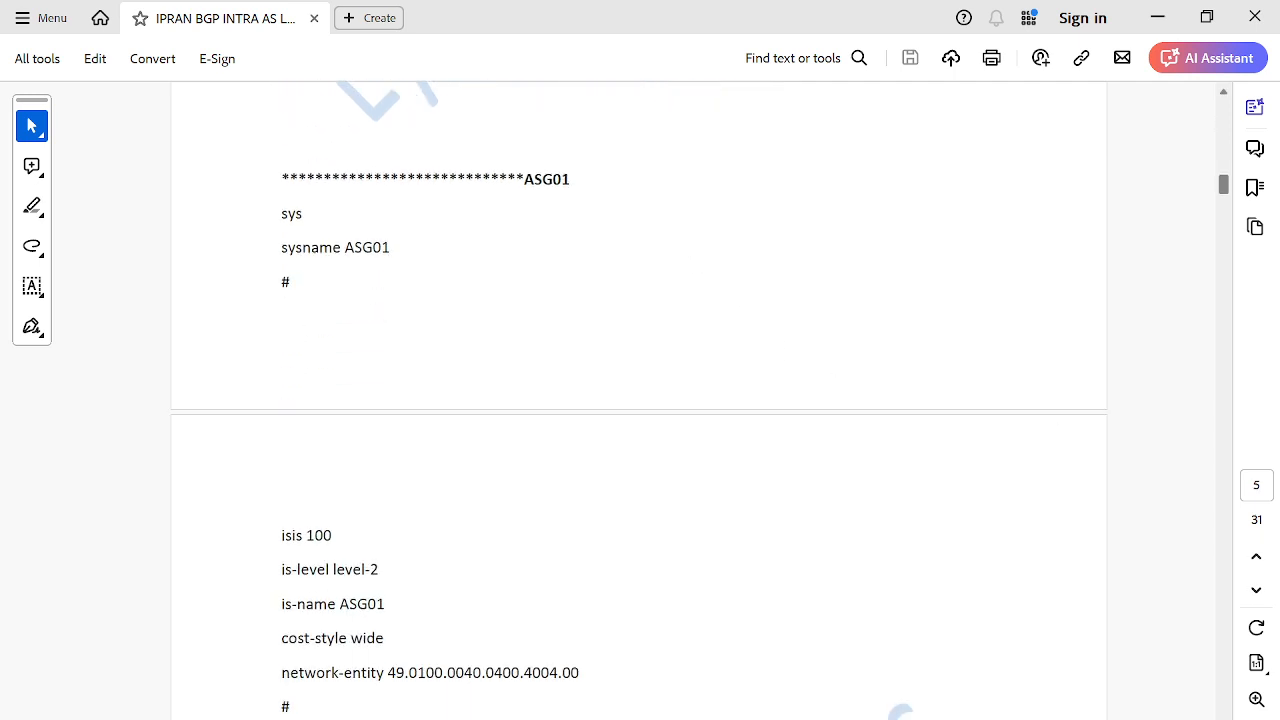
scroll(638, 401, "down", 1)
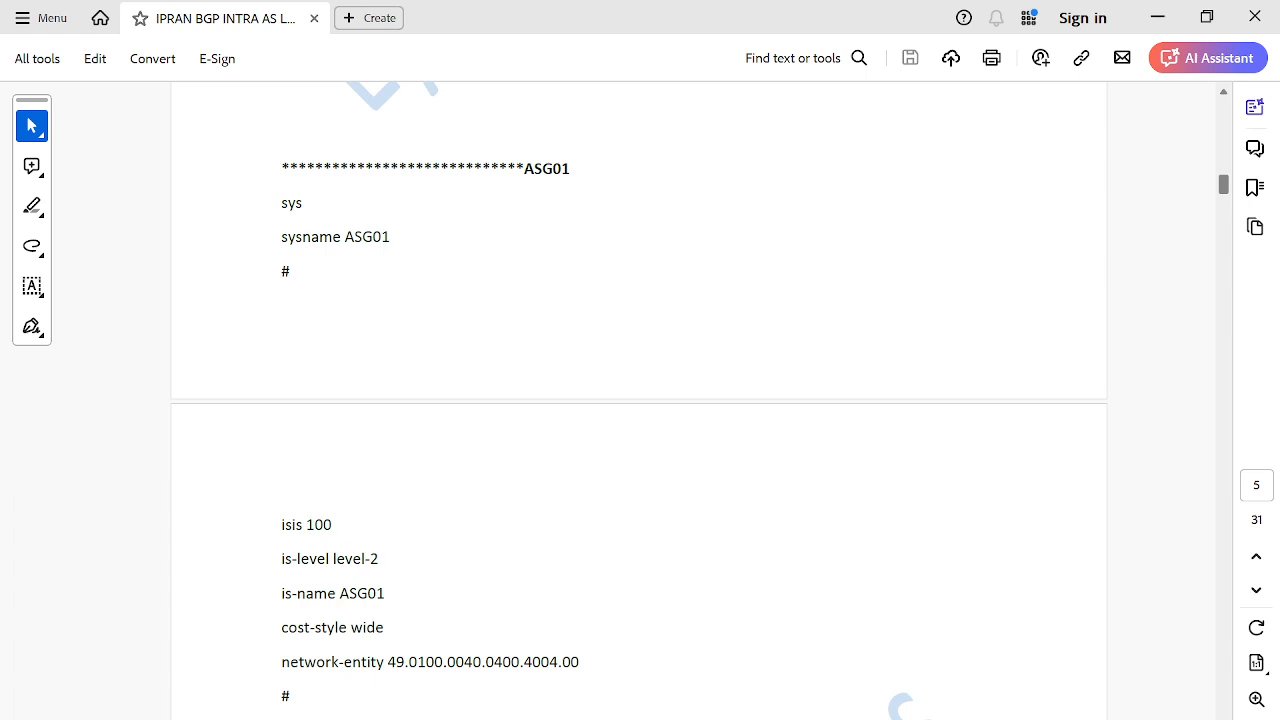
scroll(638, 401, "down", 1)
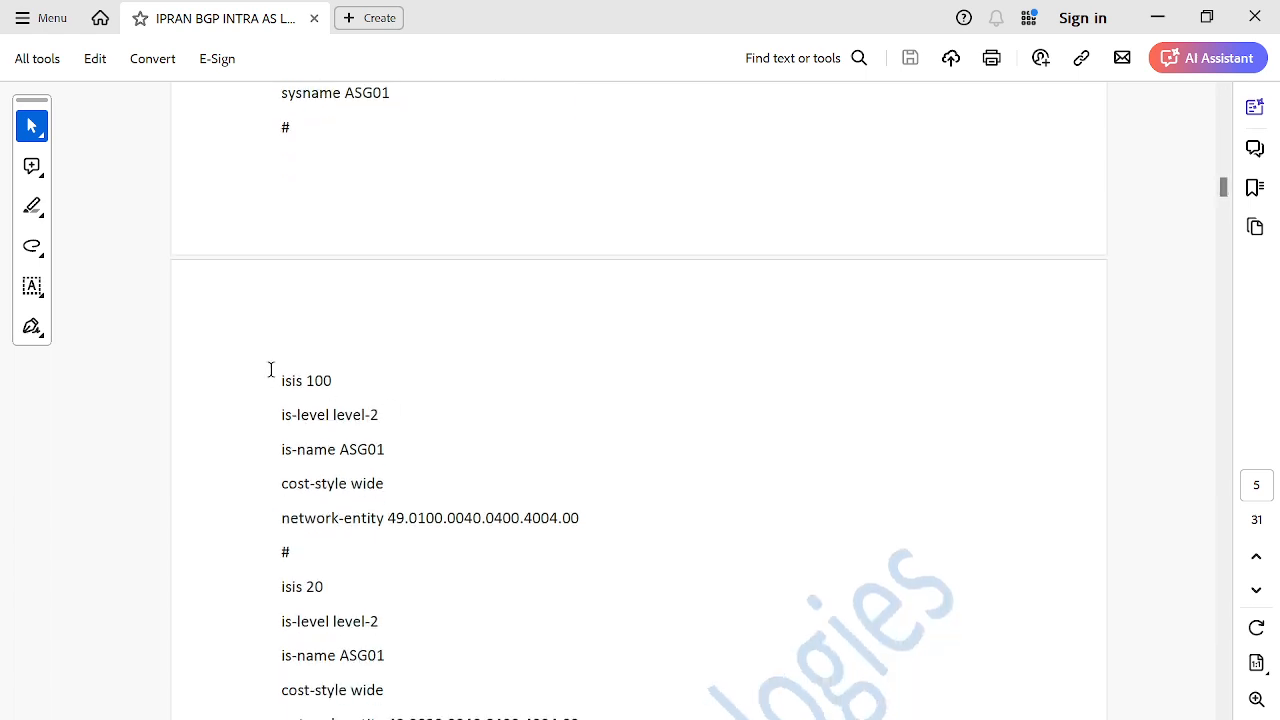
left_click_drag(270, 369, 446, 503)
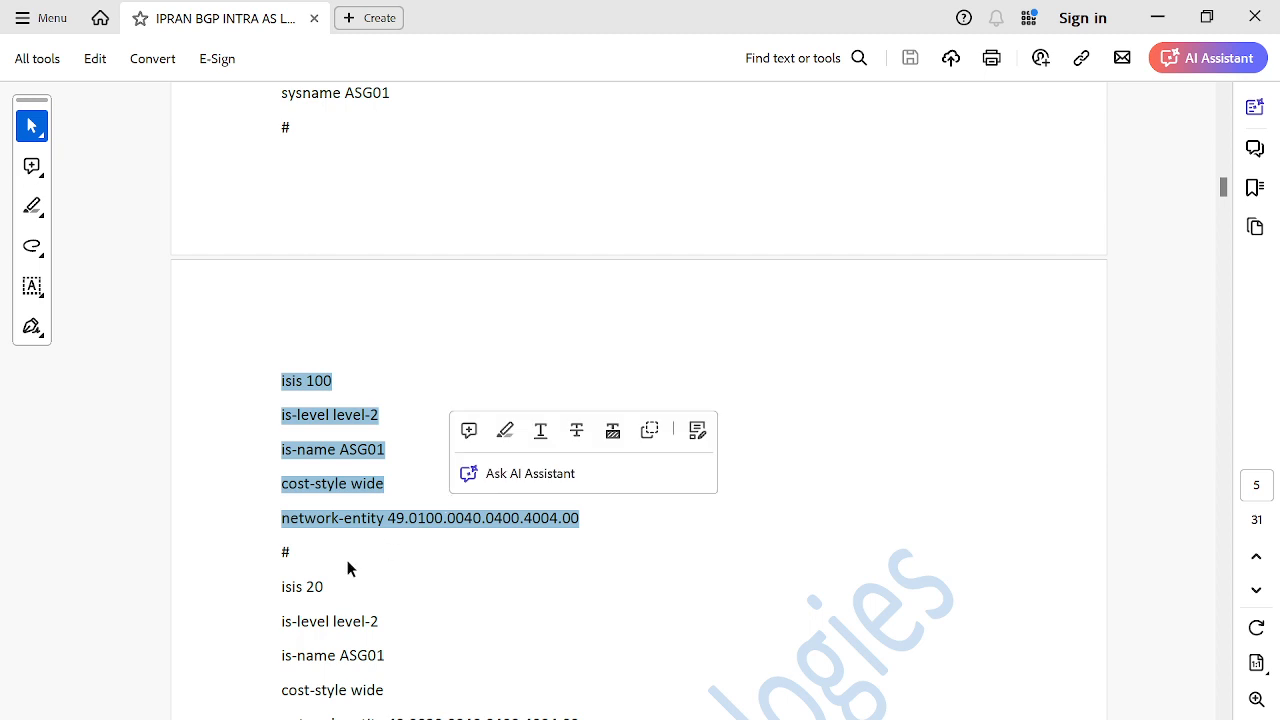
left_click_drag(283, 579, 438, 716)
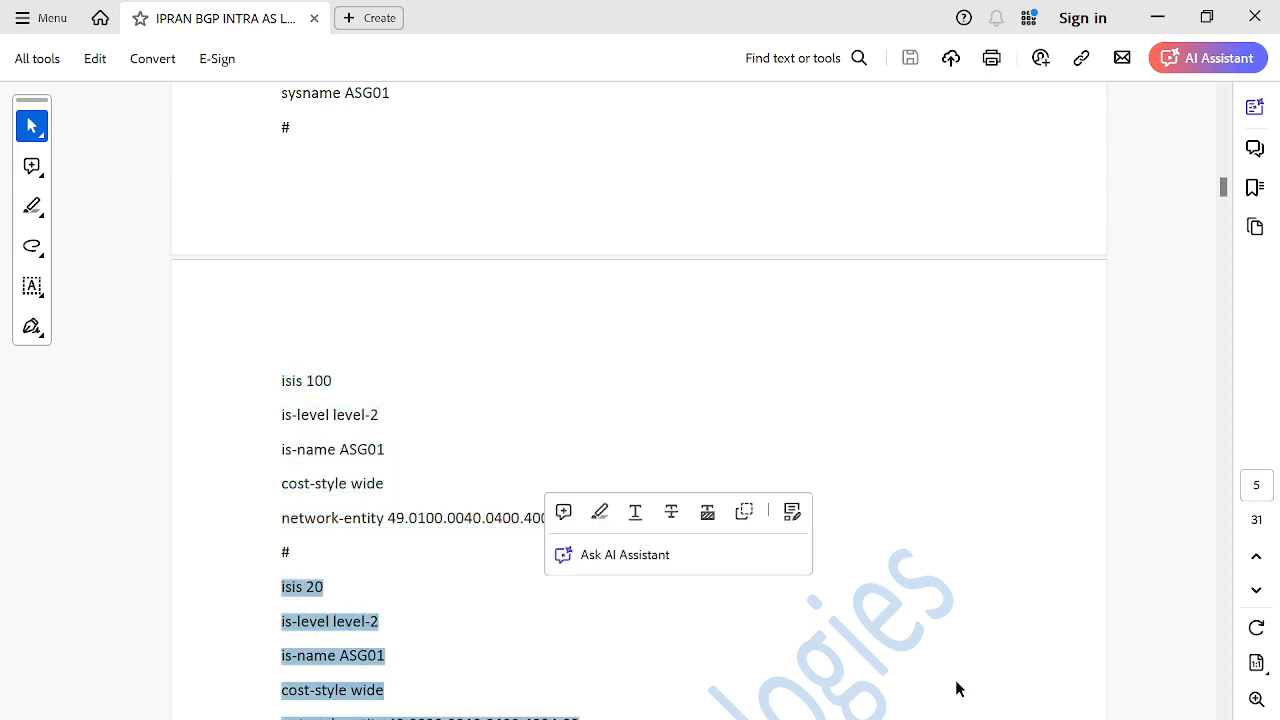
Review ASG01's Loopback0 and GigabitEthernet interface configurations, marking the GigabitEthernet0/0/0 and GigabitEthernet0/0/2 blocks in turn.
scroll(640, 400, "down", 2)
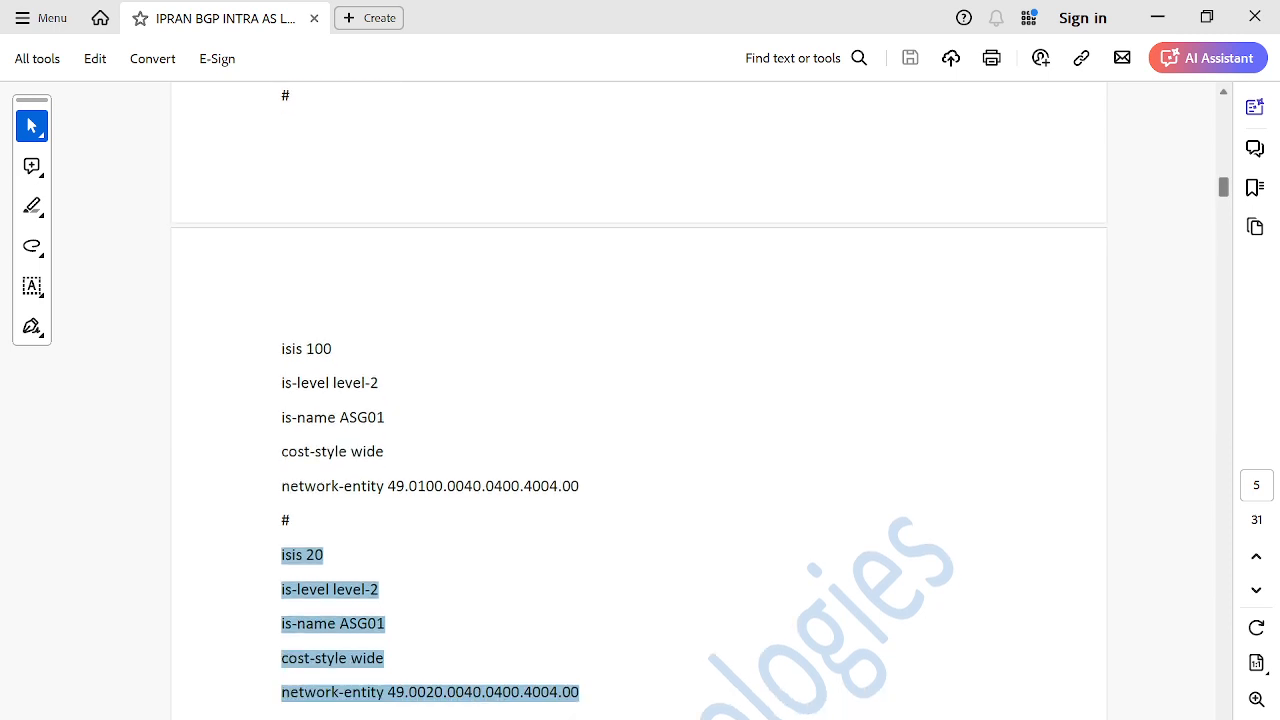
scroll(640, 400, "down", 2)
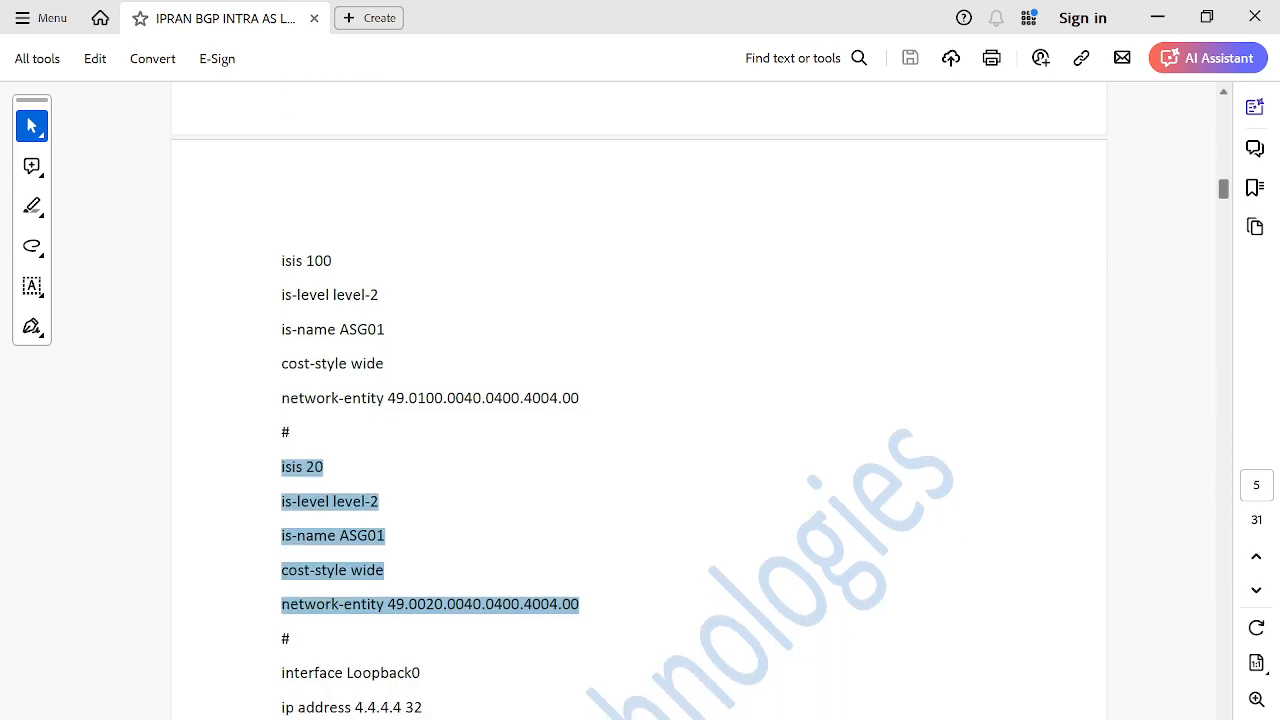
scroll(640, 400, "down", 6)
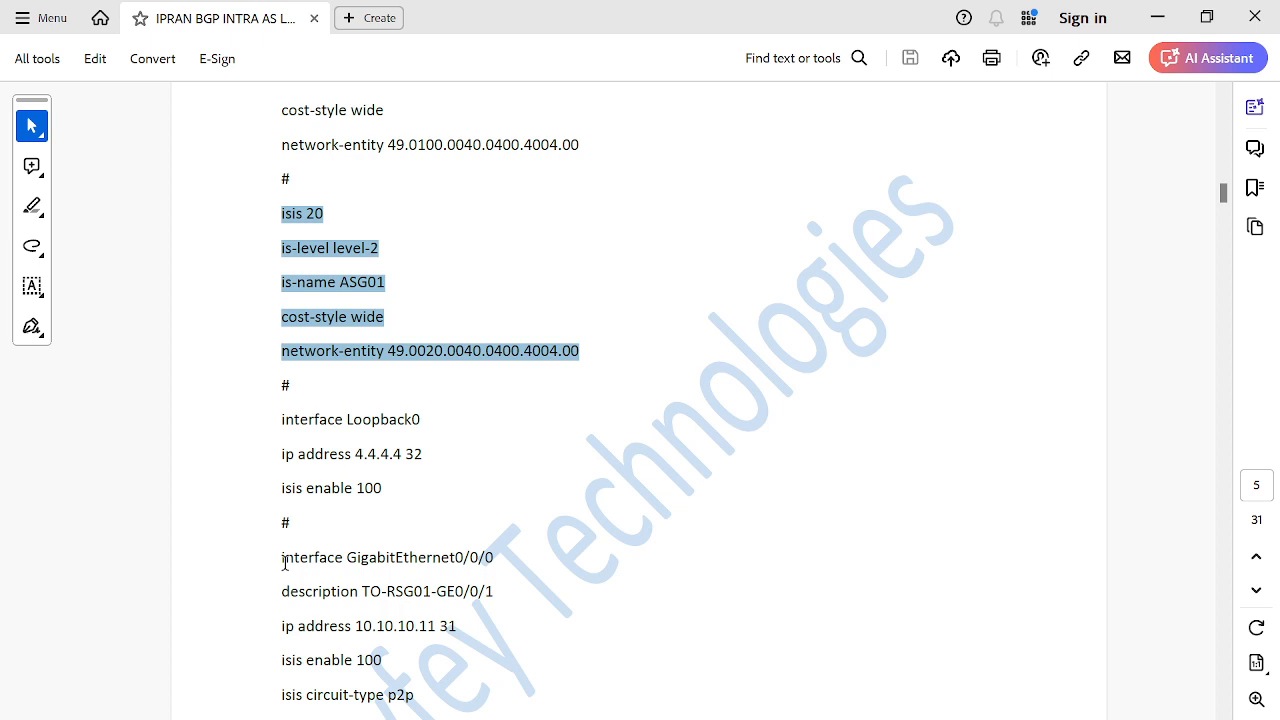
left_click_drag(285, 563, 461, 683)
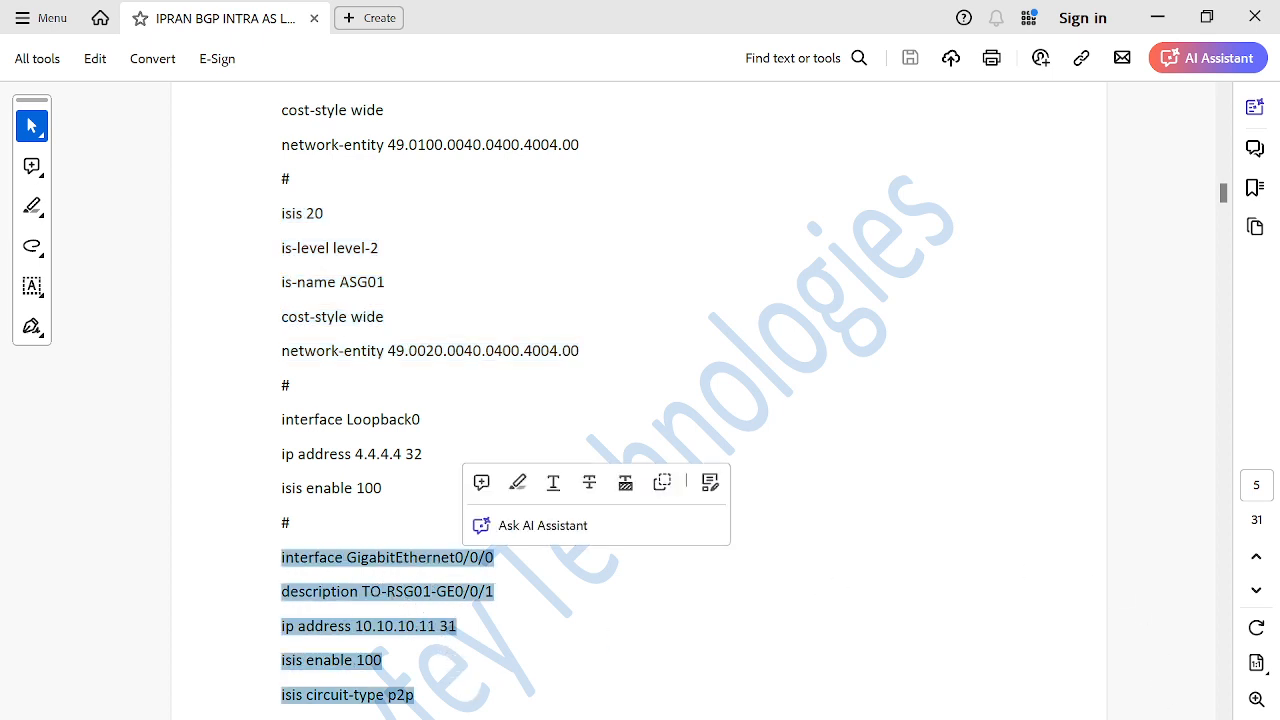
scroll(617, 400, "down", 5)
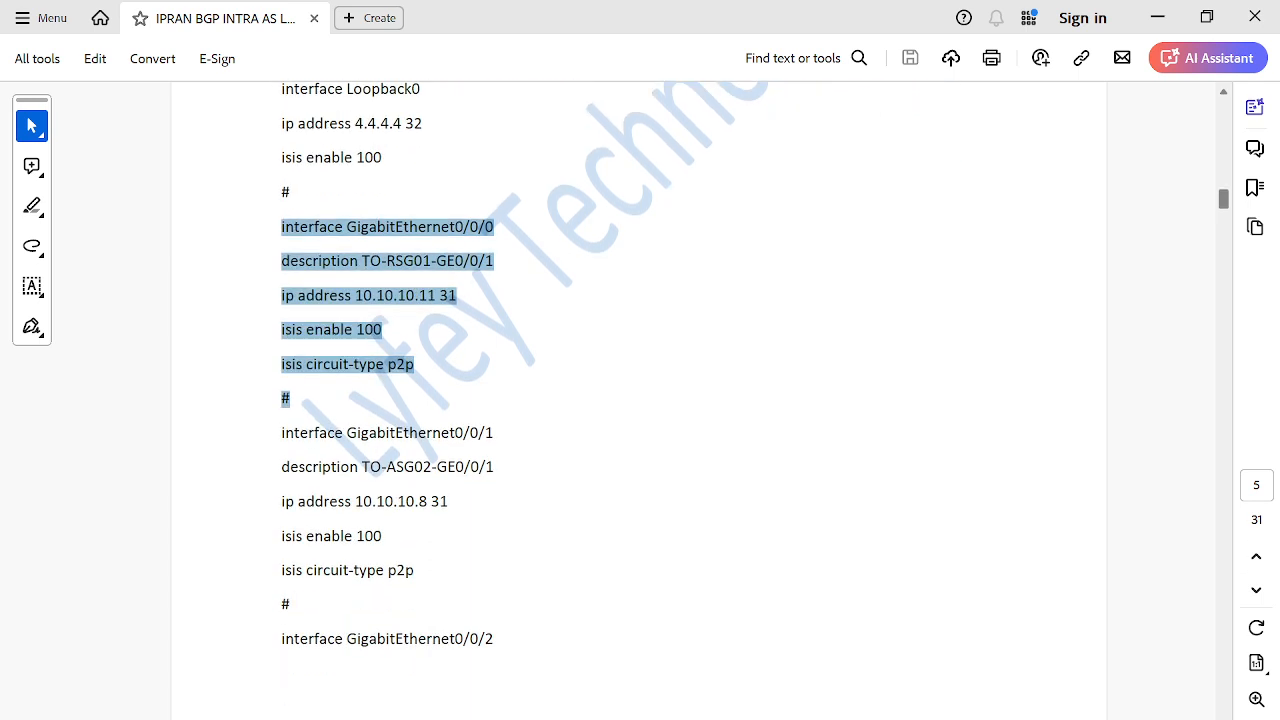
scroll(617, 400, "down", 1)
scroll(640, 400, "down", 3)
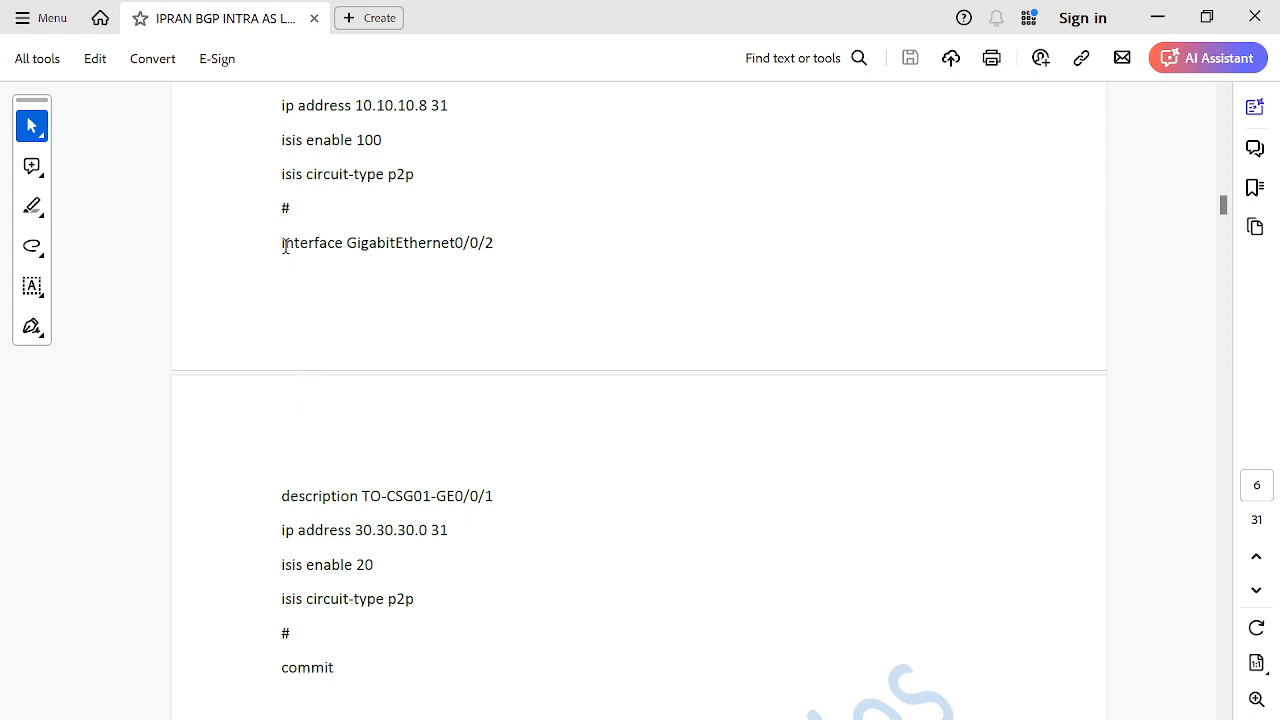
left_click_drag(285, 246, 403, 591)
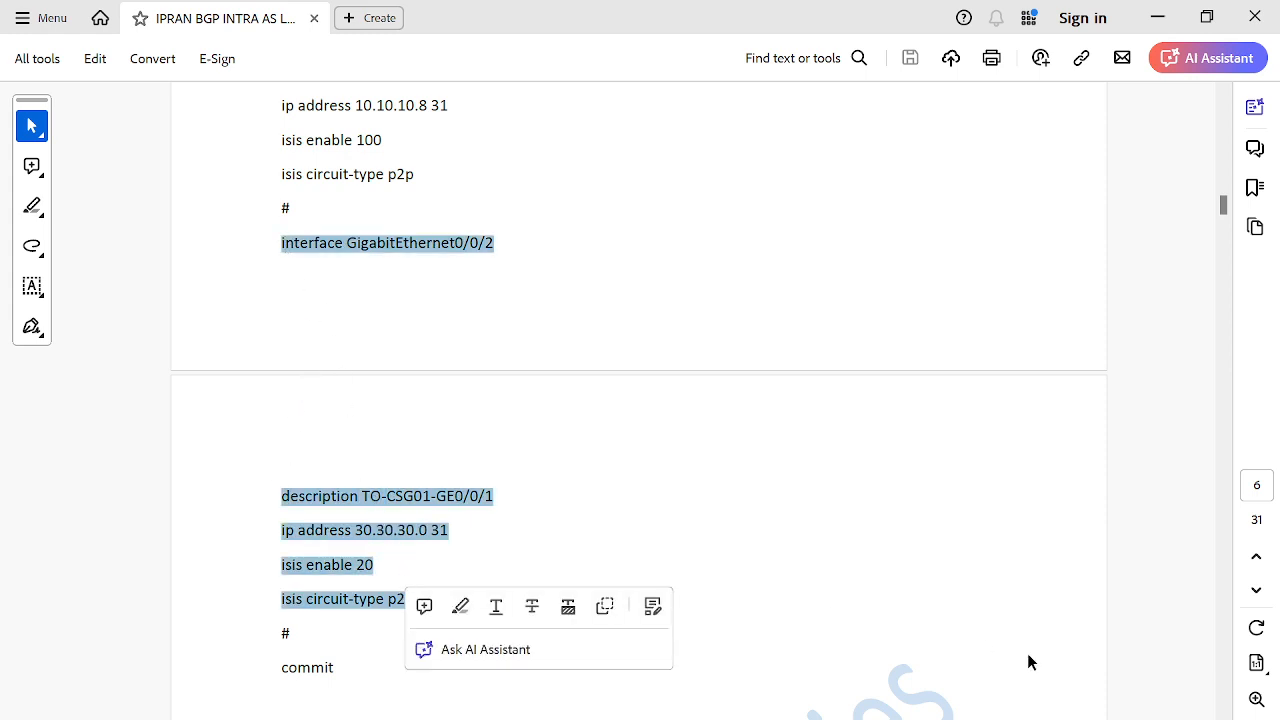
Examine ASG02's IS-IS processes, marking the isis 100 network-entity value and the whole isis 20 block.
scroll(640, 400, "down", 8)
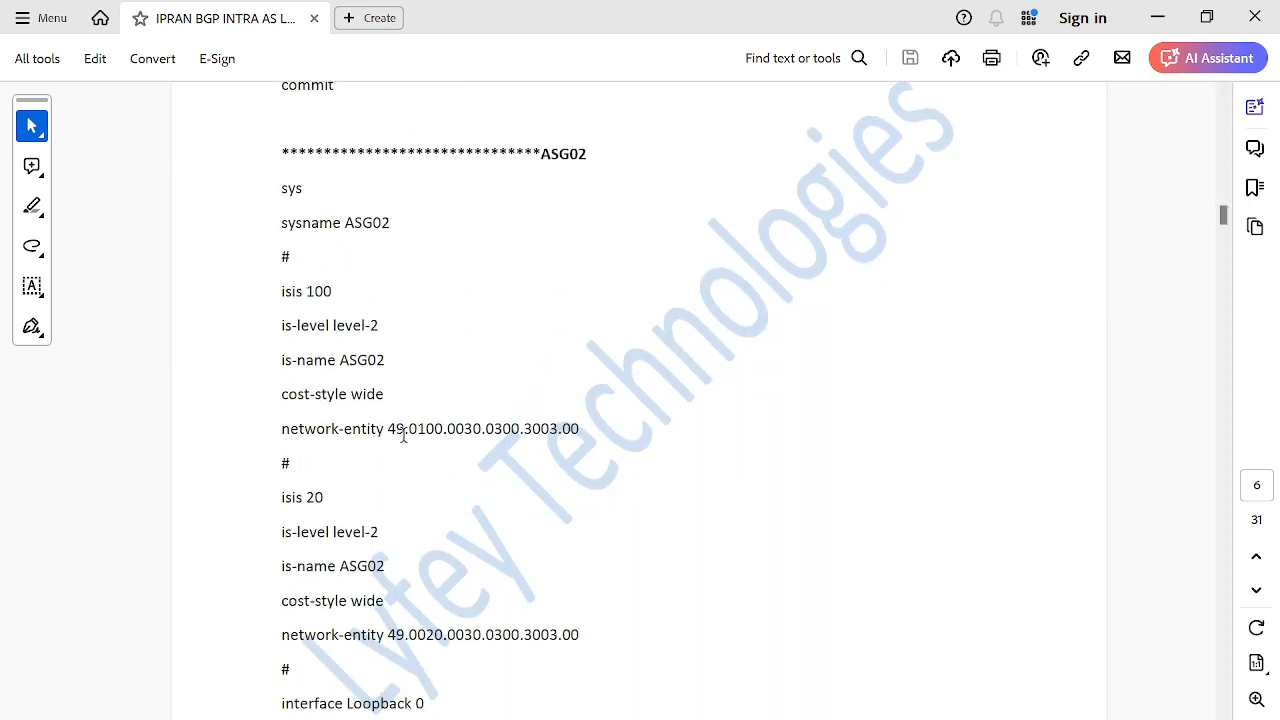
left_click_drag(393, 430, 578, 440)
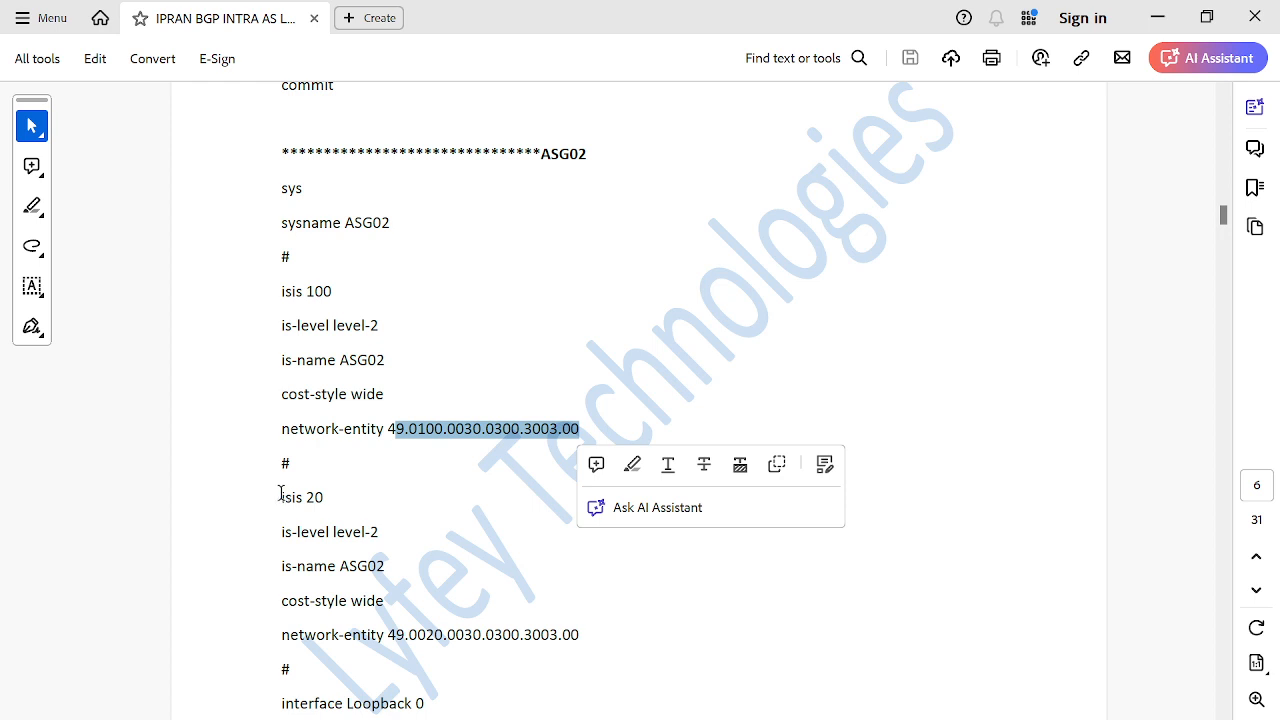
left_click_drag(281, 493, 537, 617)
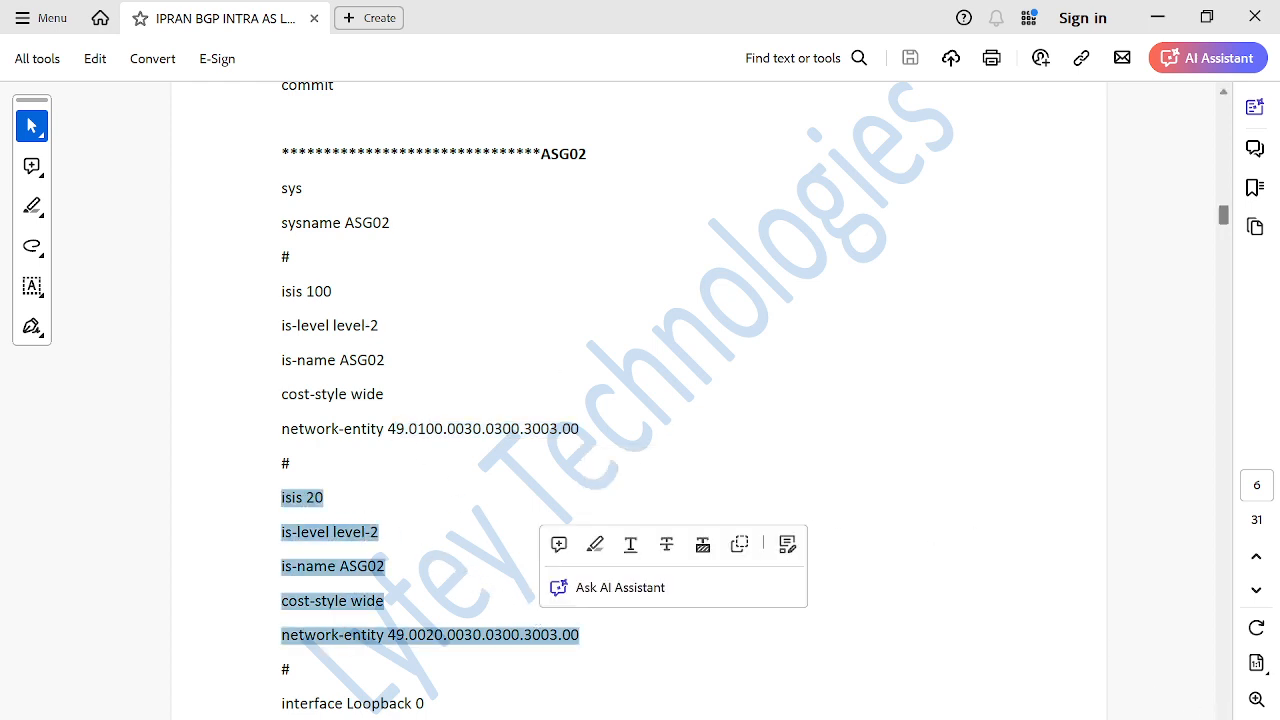
Mark ASG02's interface configurations from Loopback 0 onward and review them through to the commit command.
scroll(640, 400, "down", 10)
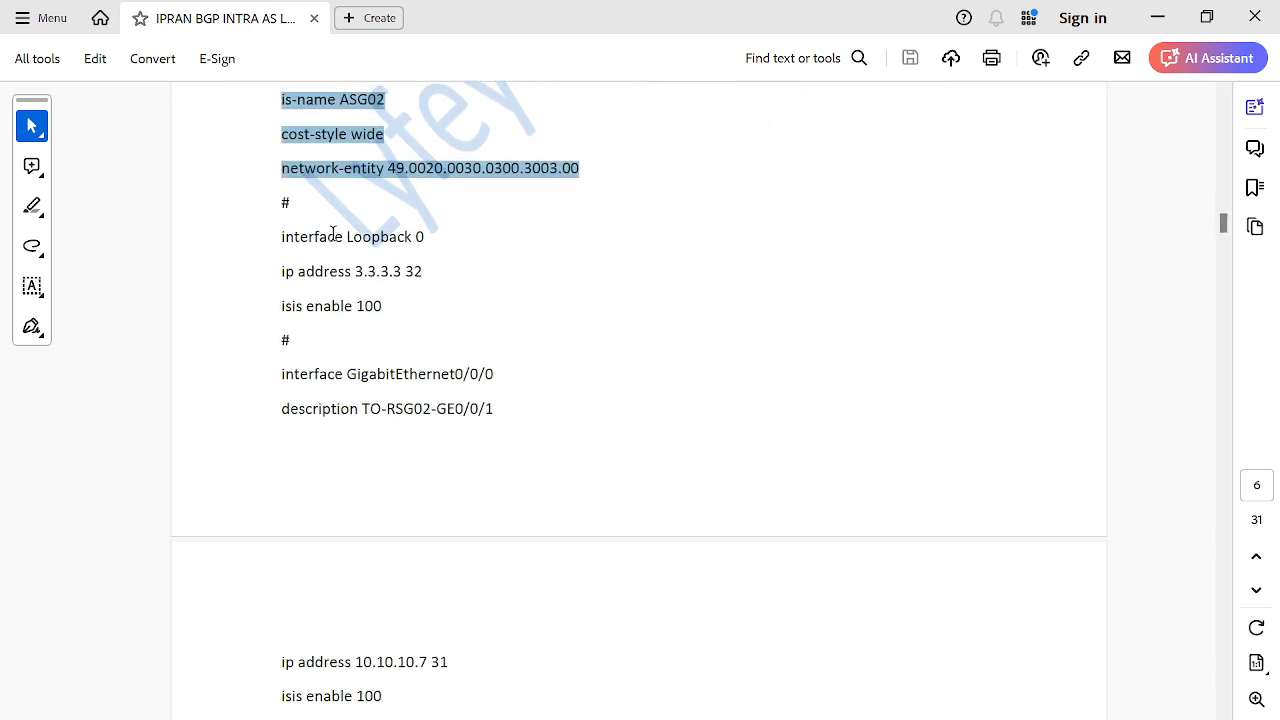
left_click_drag(281, 240, 551, 703)
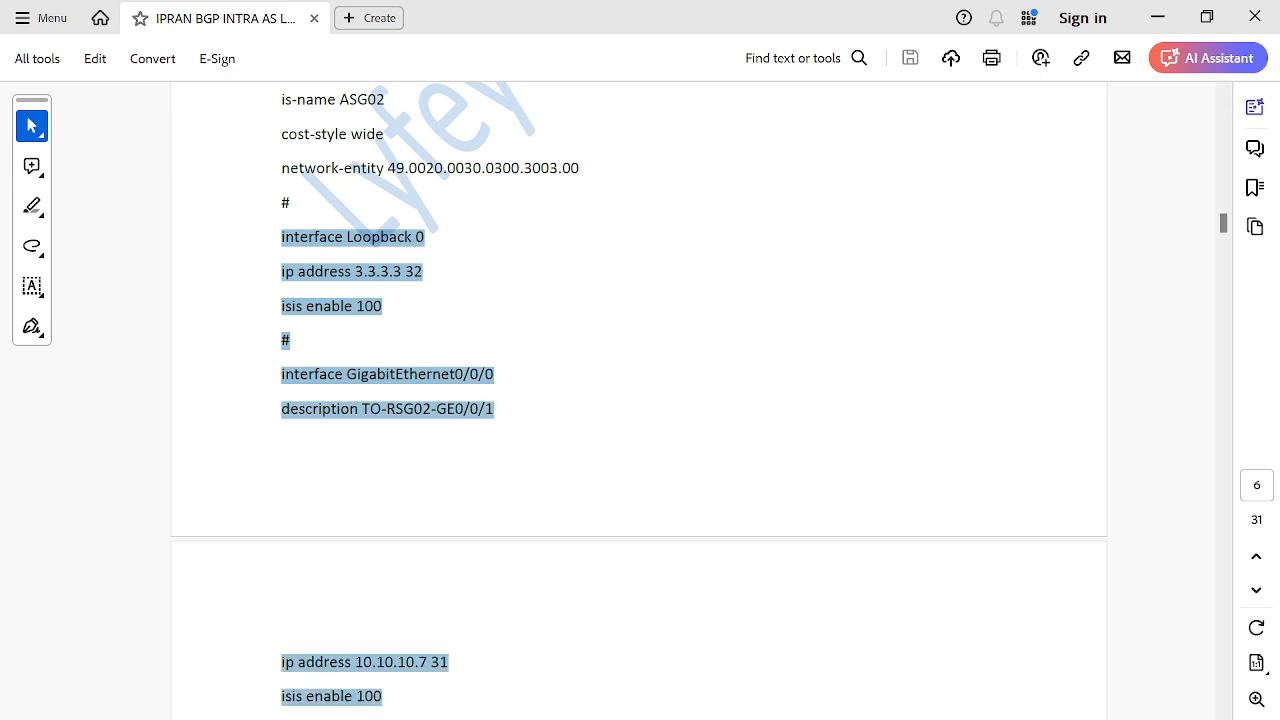
scroll(703, 629, "down", 4)
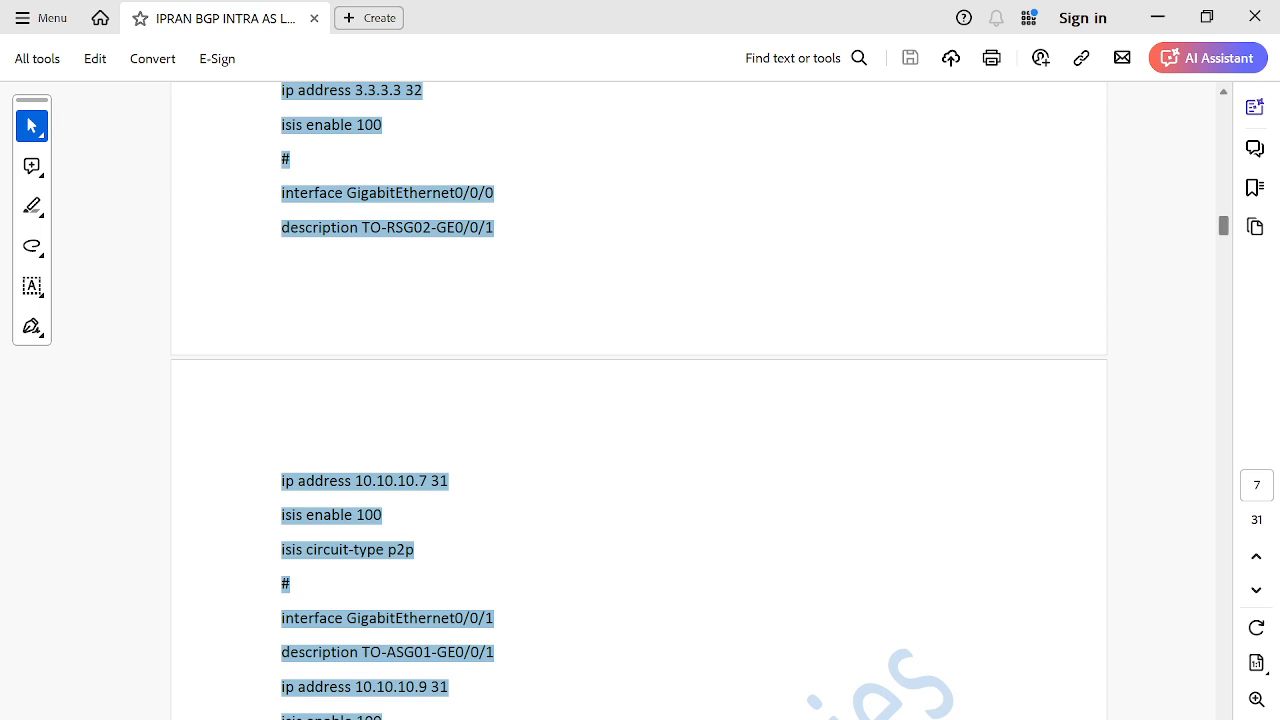
scroll(639, 400, "down", 5)
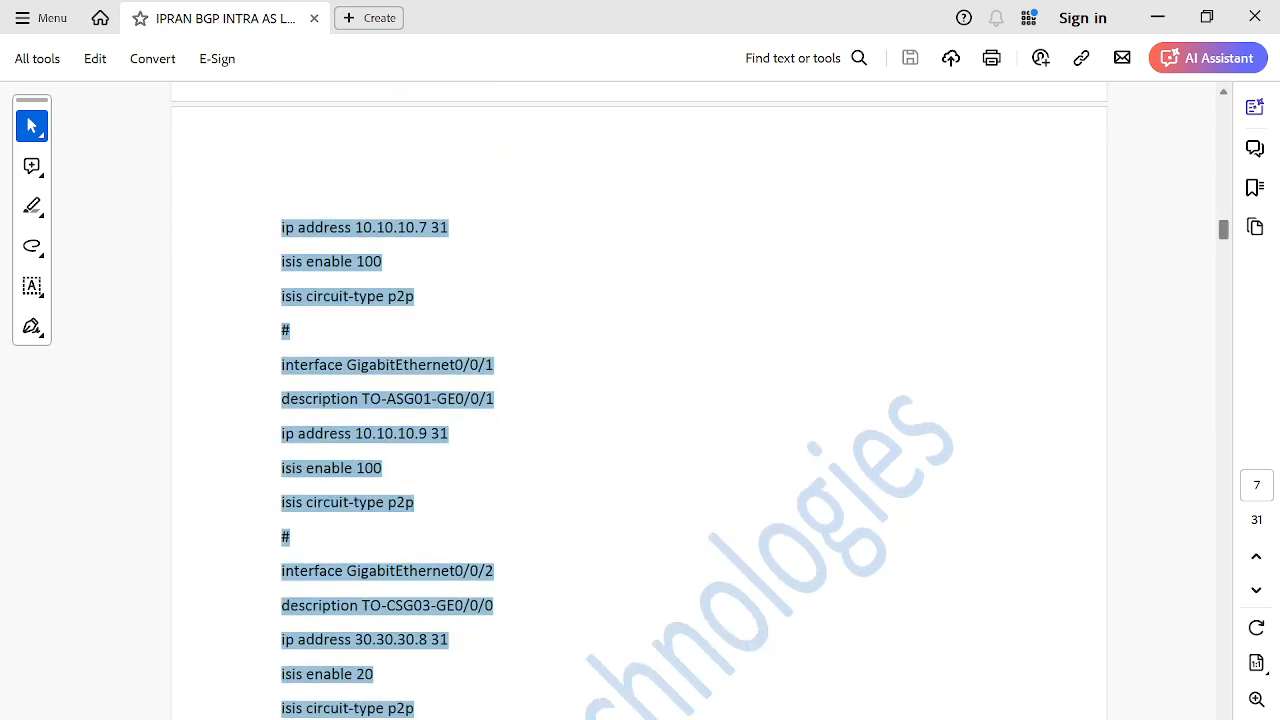
scroll(639, 400, "down", 5)
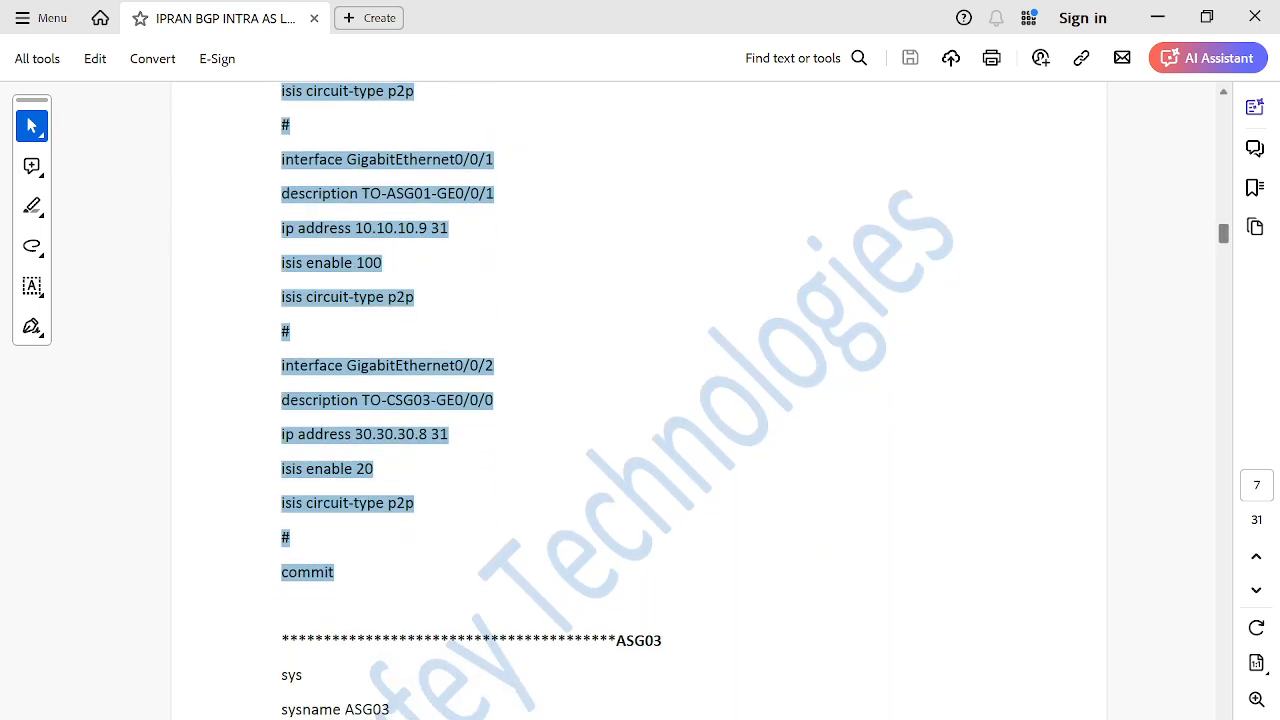
Review ASG03's configuration, marking the isis 30 line and reading its loopback and GigabitEthernet interfaces through to commit.
scroll(639, 400, "down", 9)
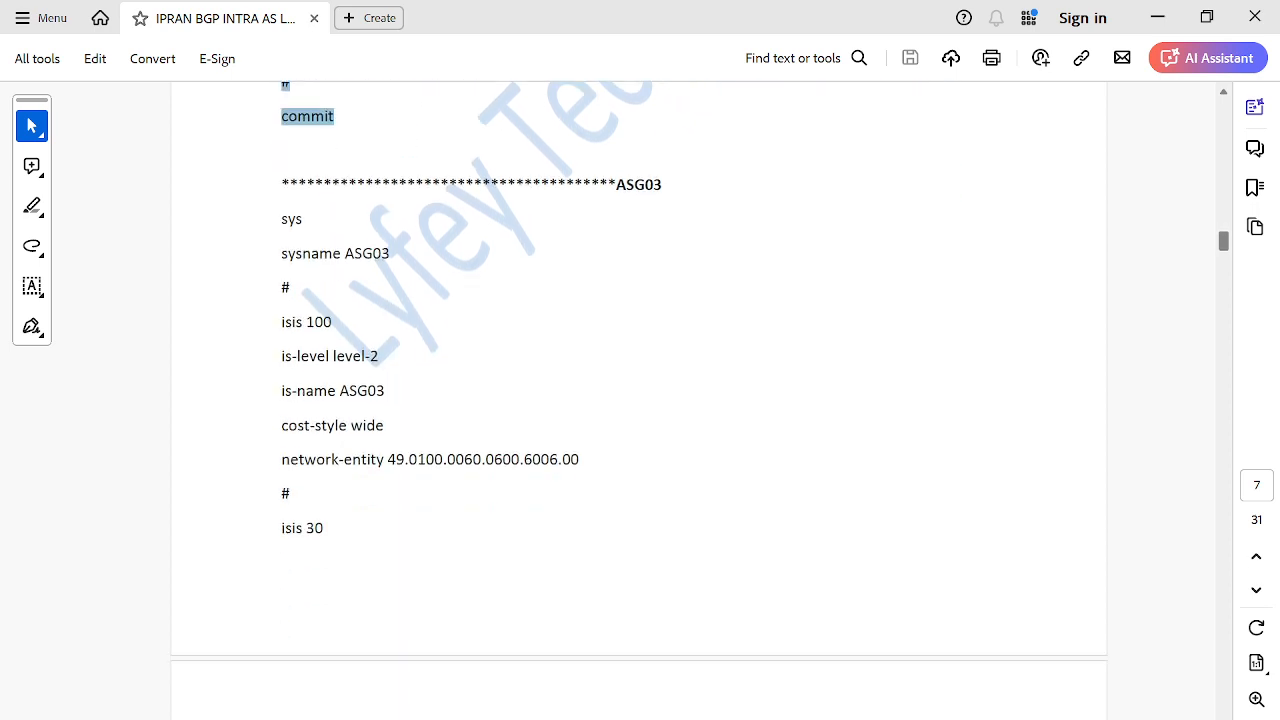
scroll(639, 372, "down", 1)
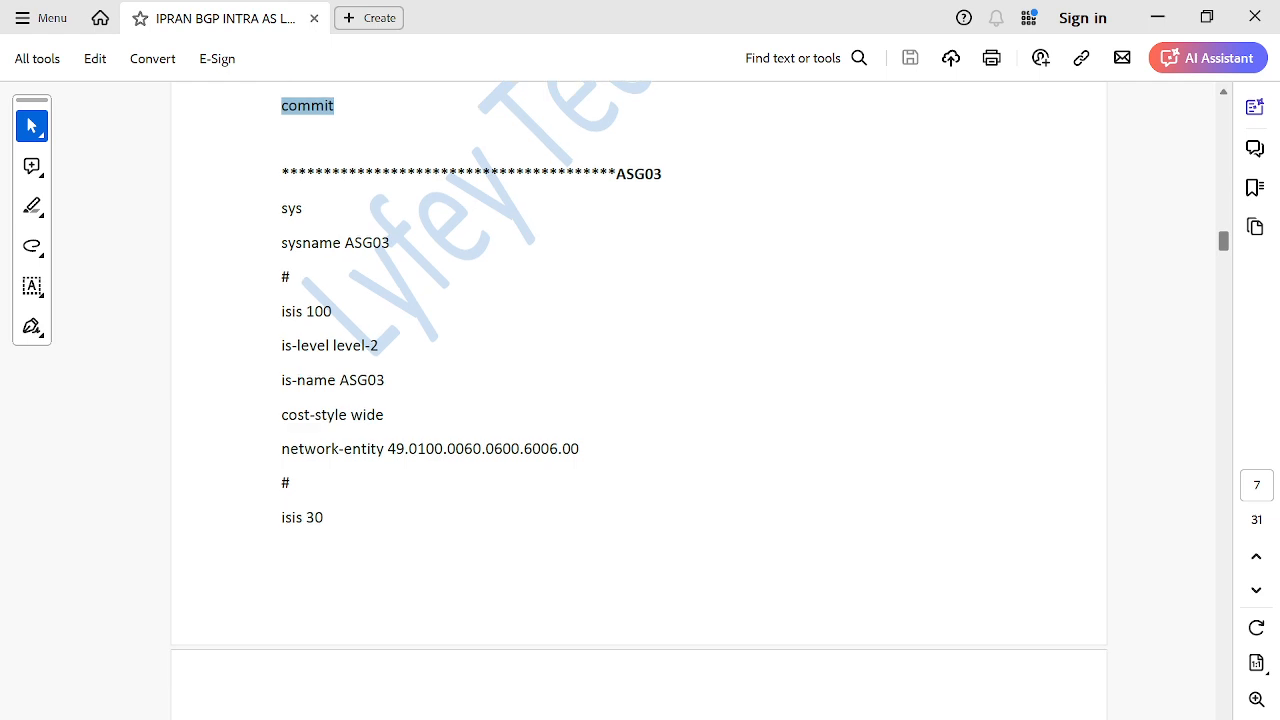
left_click_drag(274, 520, 366, 531)
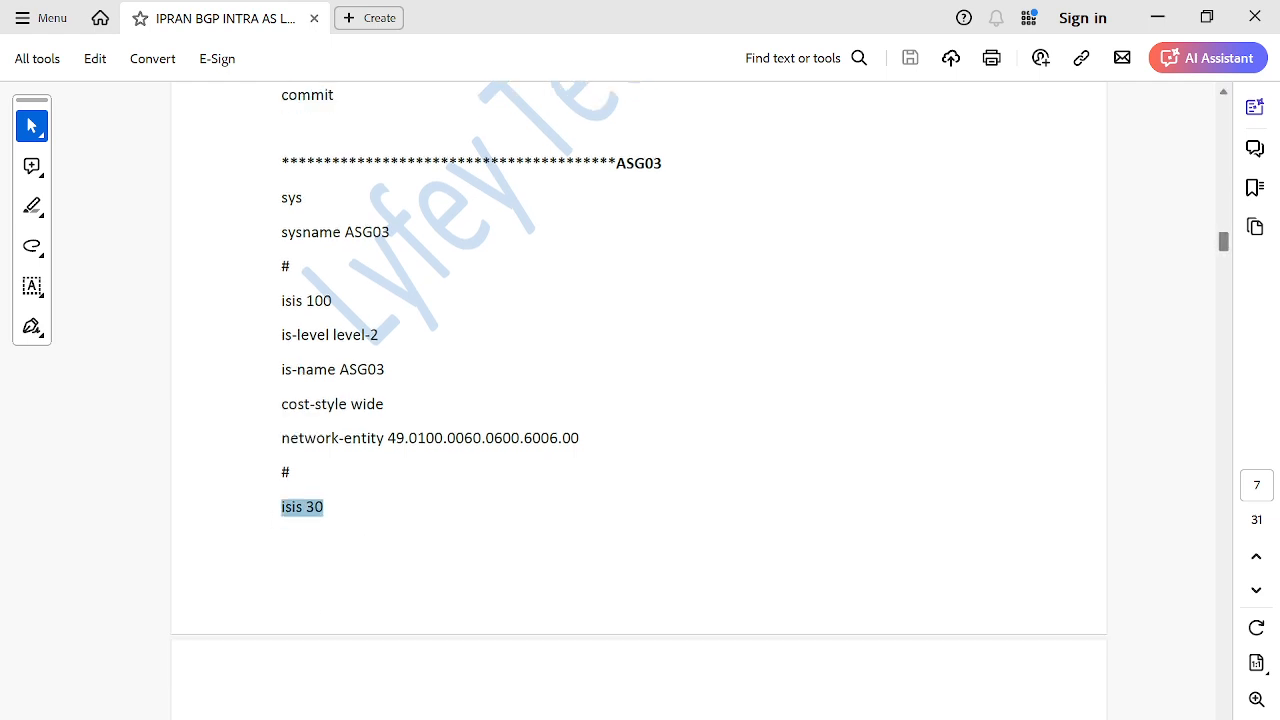
scroll(639, 366, "down", 10)
scroll(639, 400, "down", 10)
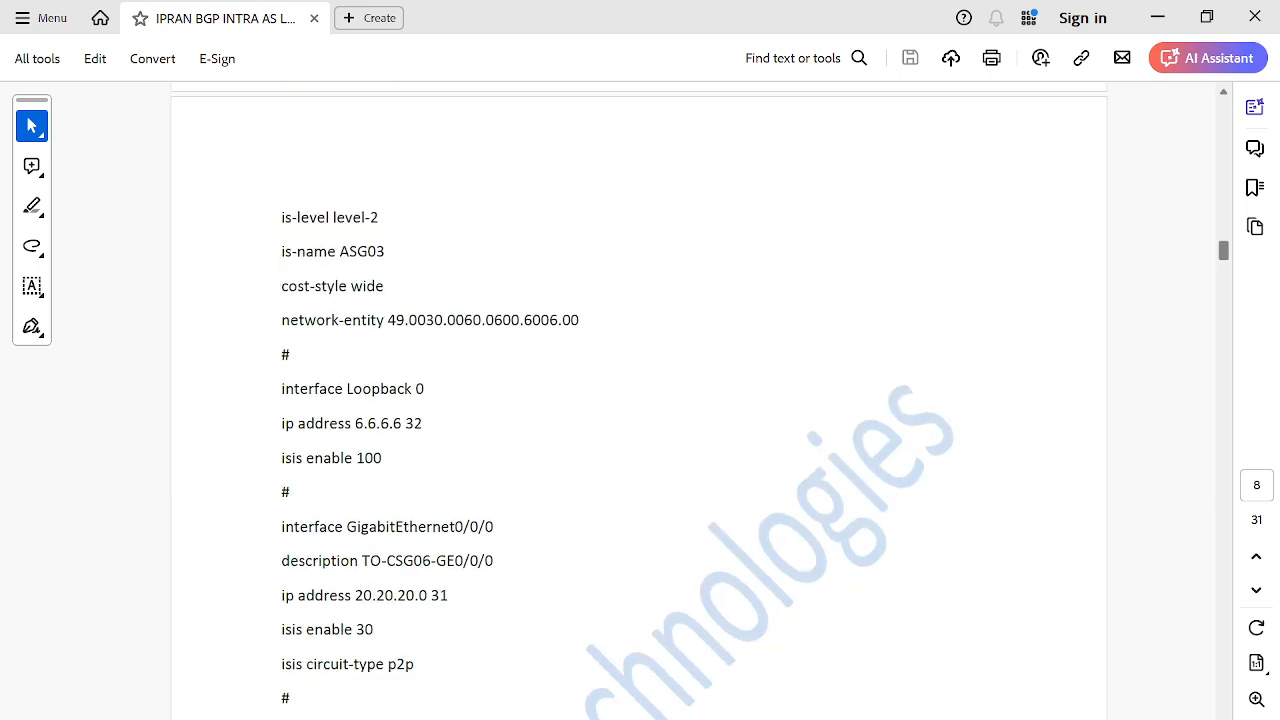
scroll(639, 400, "down", 10)
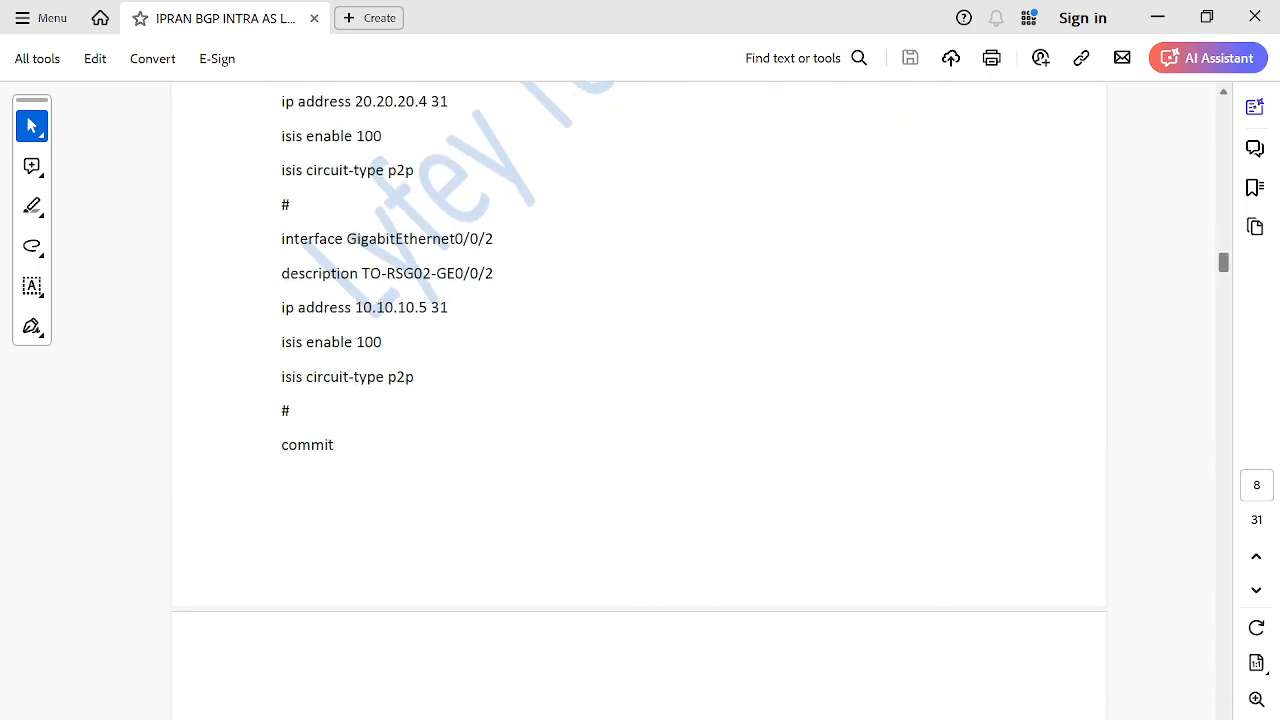
Review ASG04's isis 100 and isis 30 processes and its interface configurations up to the CSG01 section.
scroll(639, 400, "down", 10)
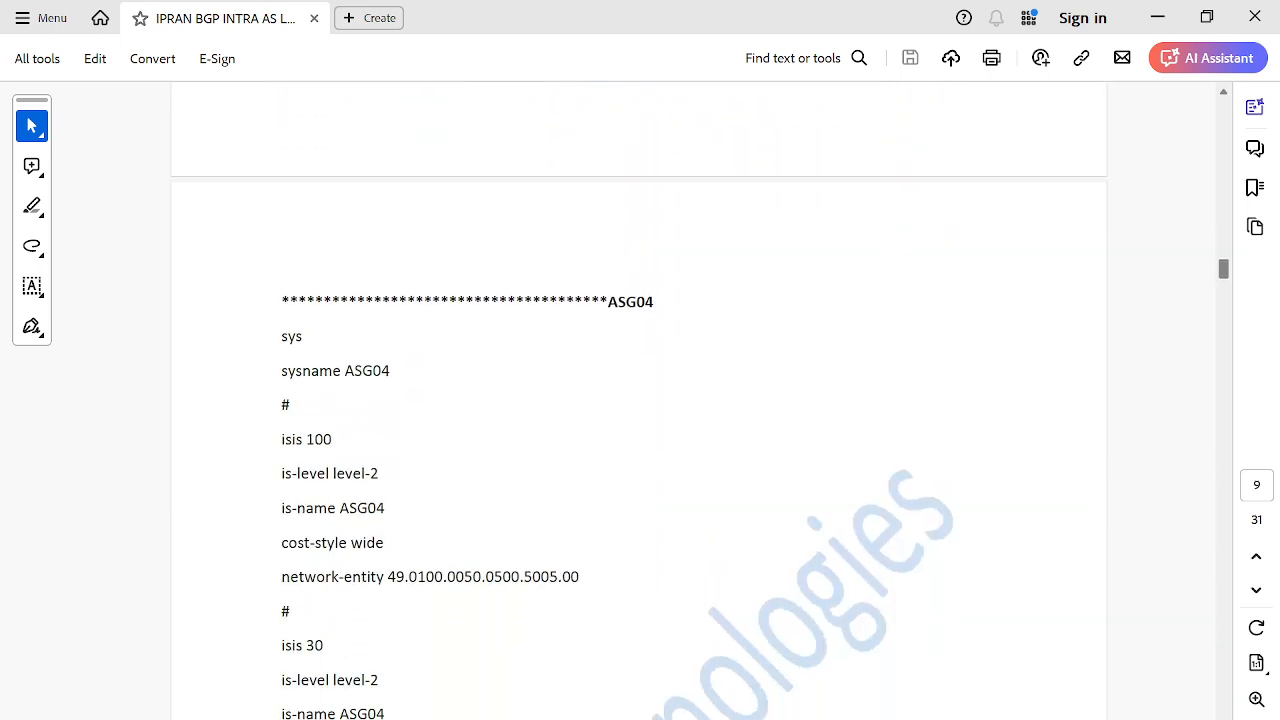
scroll(639, 400, "down", 10)
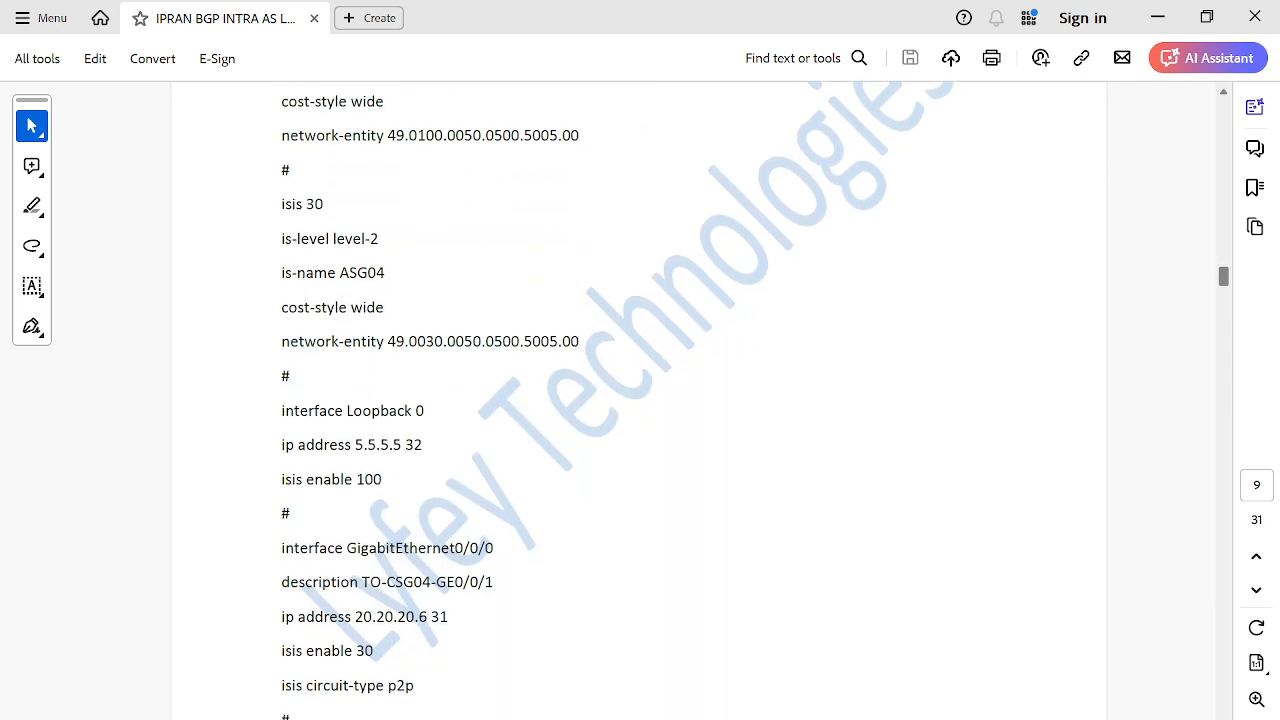
scroll(639, 400, "down", 10)
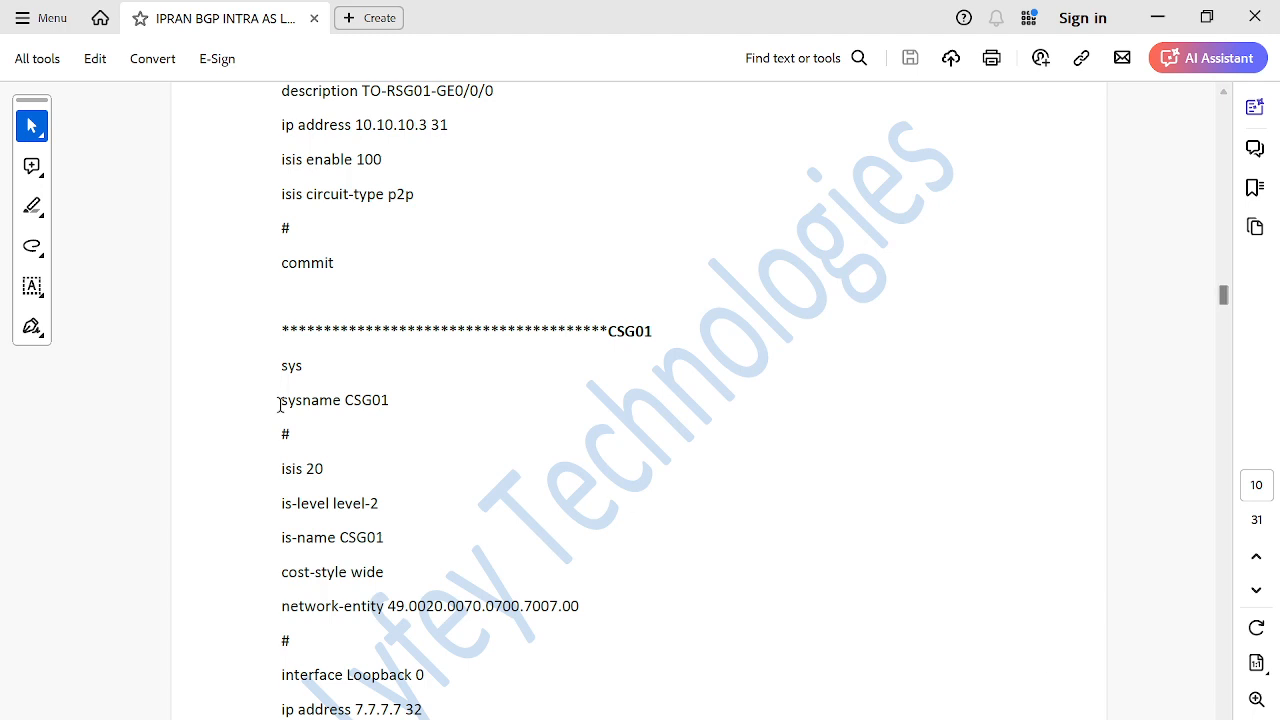
Mark CSG01's sys and sysname lines and its isis 20 block, clearing the selection when done.
left_click_drag(285, 371, 389, 405)
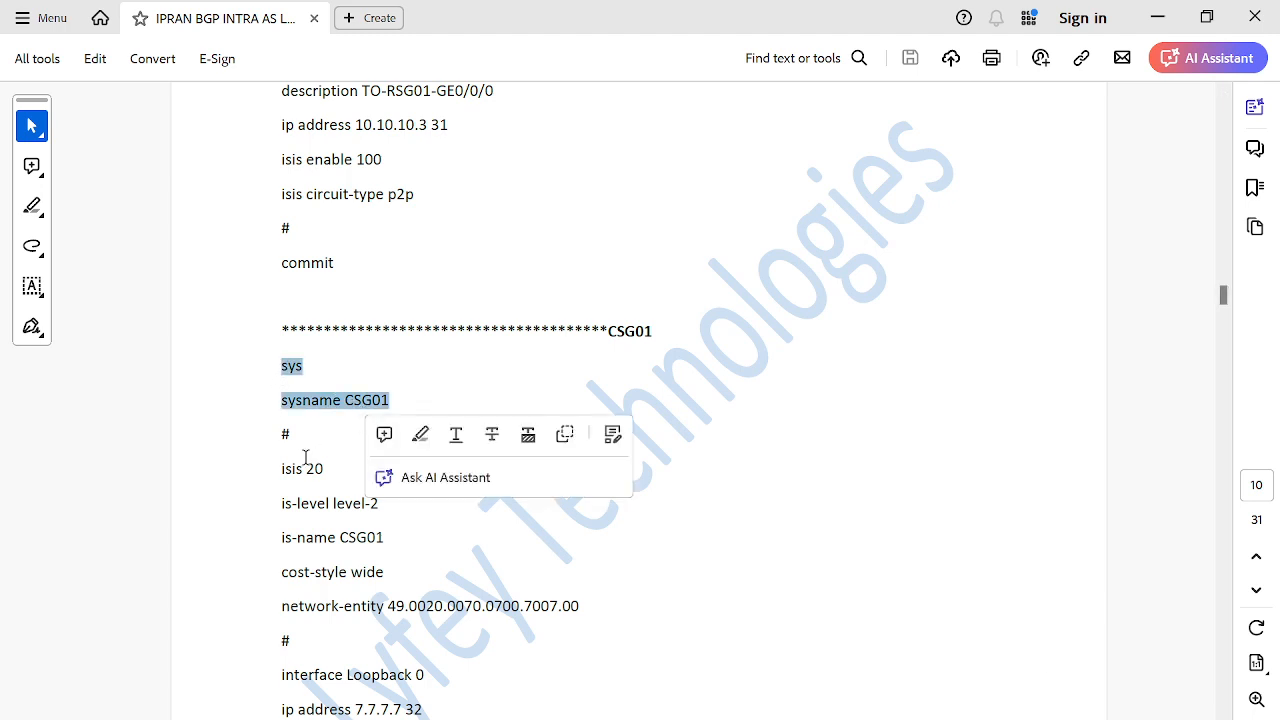
left_click_drag(285, 466, 601, 613)
left_click(445, 507)
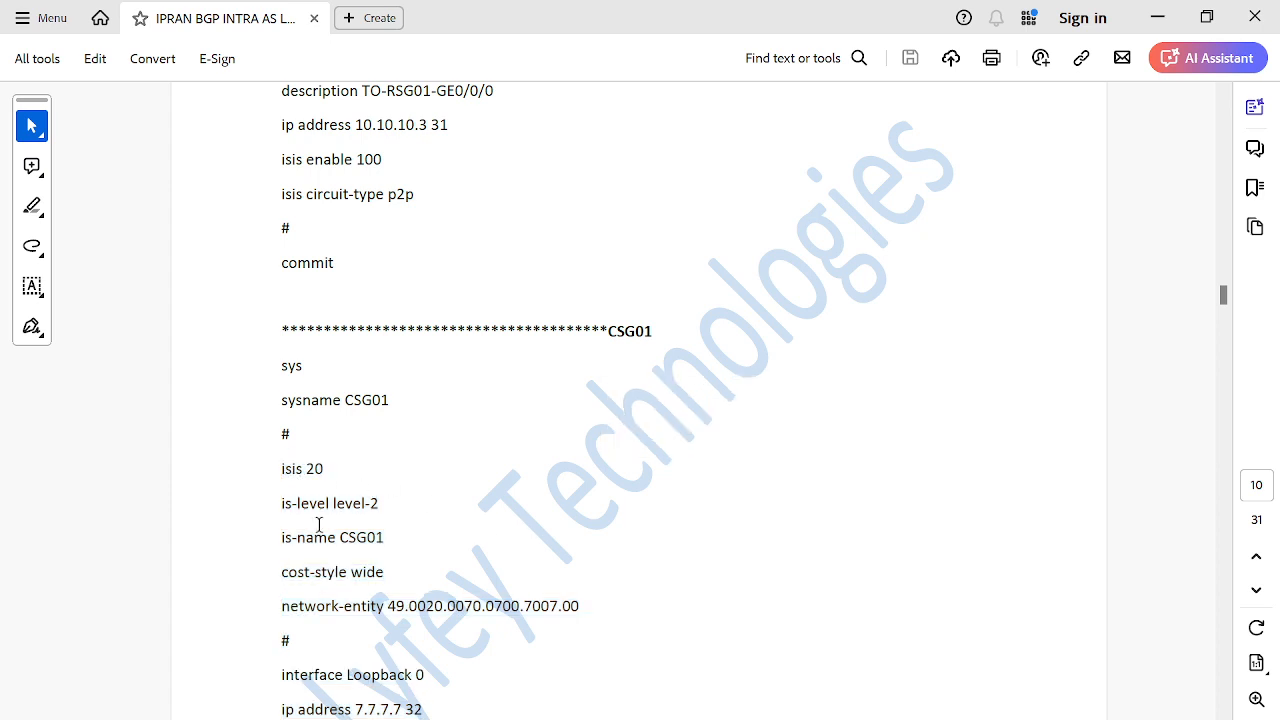
Mark CSG01's Loopback 0, GigabitEthernet0/0/0 and GigabitEthernet0/0/1 configurations, and skip ahead to the CSG05 section.
scroll(1223, 294, "down", 1)
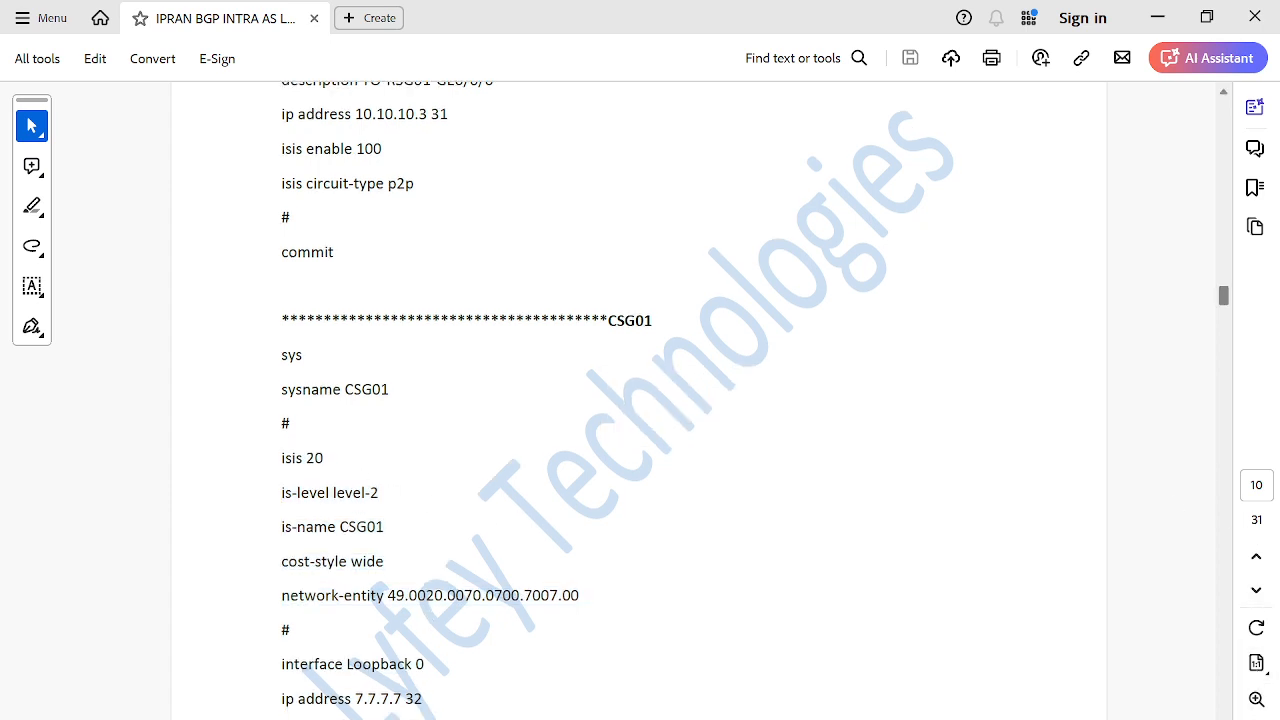
scroll(1223, 296, "down", 5)
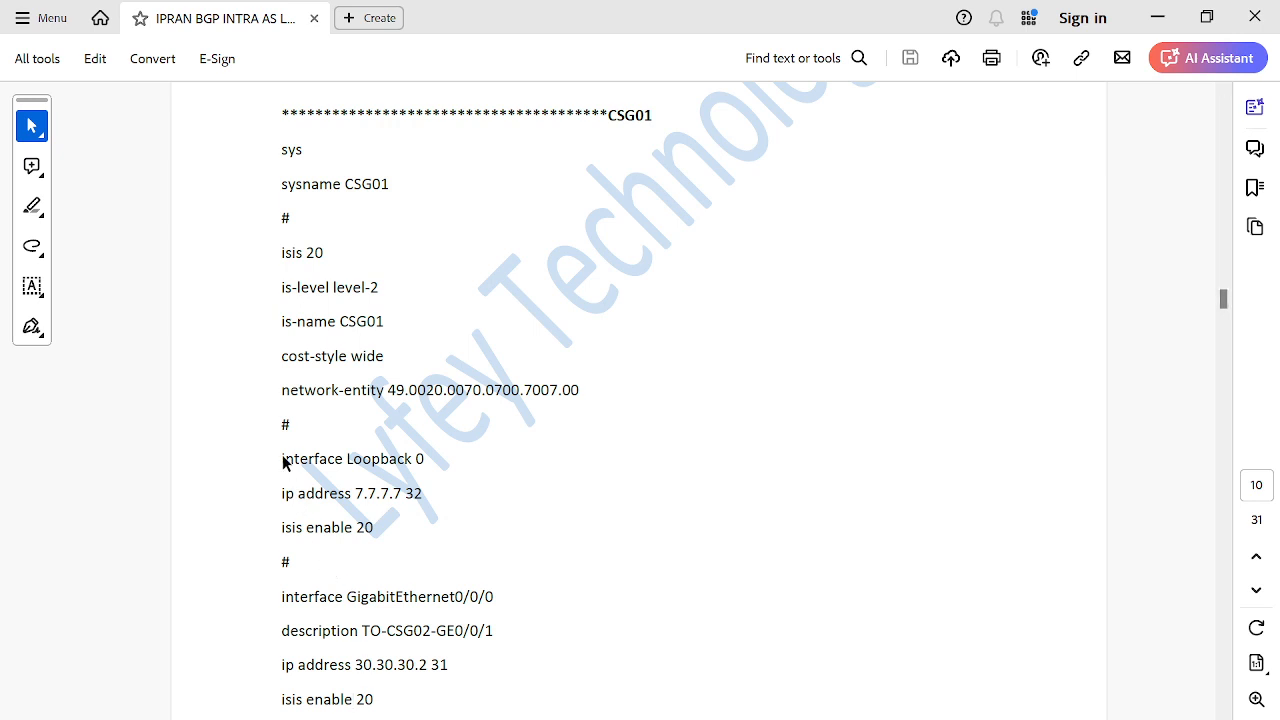
left_click_drag(281, 457, 491, 703)
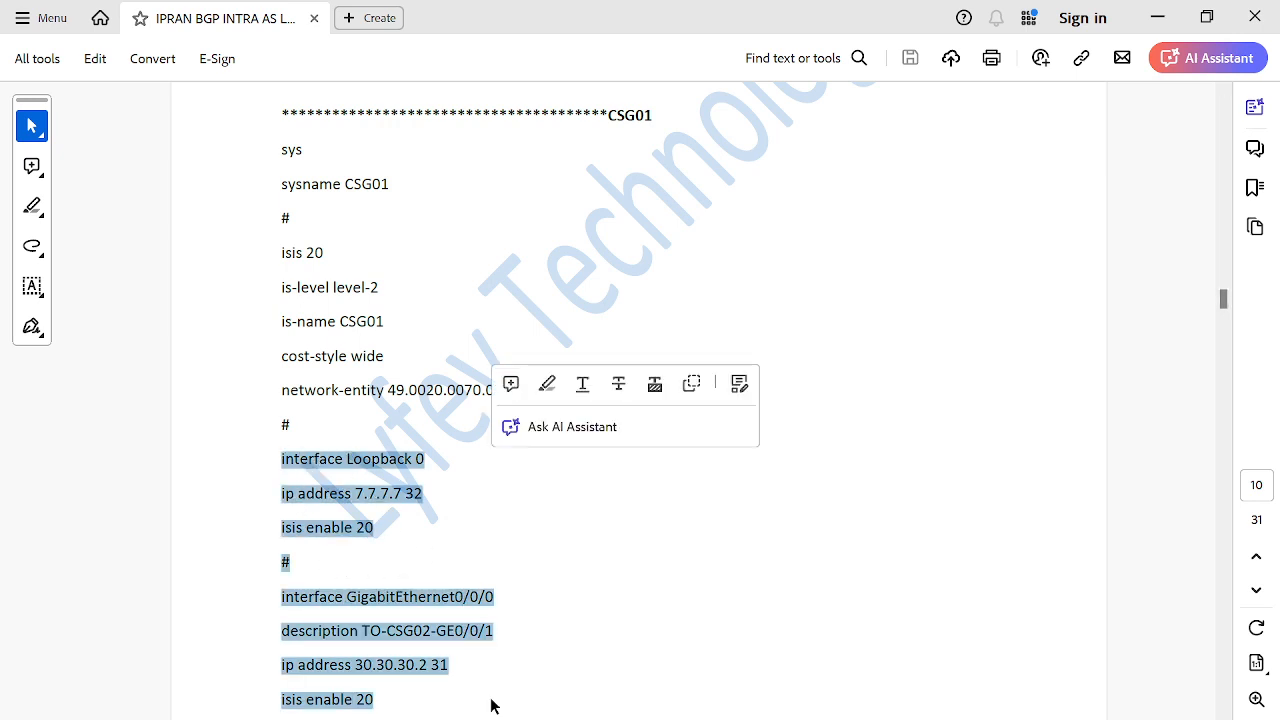
scroll(600, 400, "down", 2)
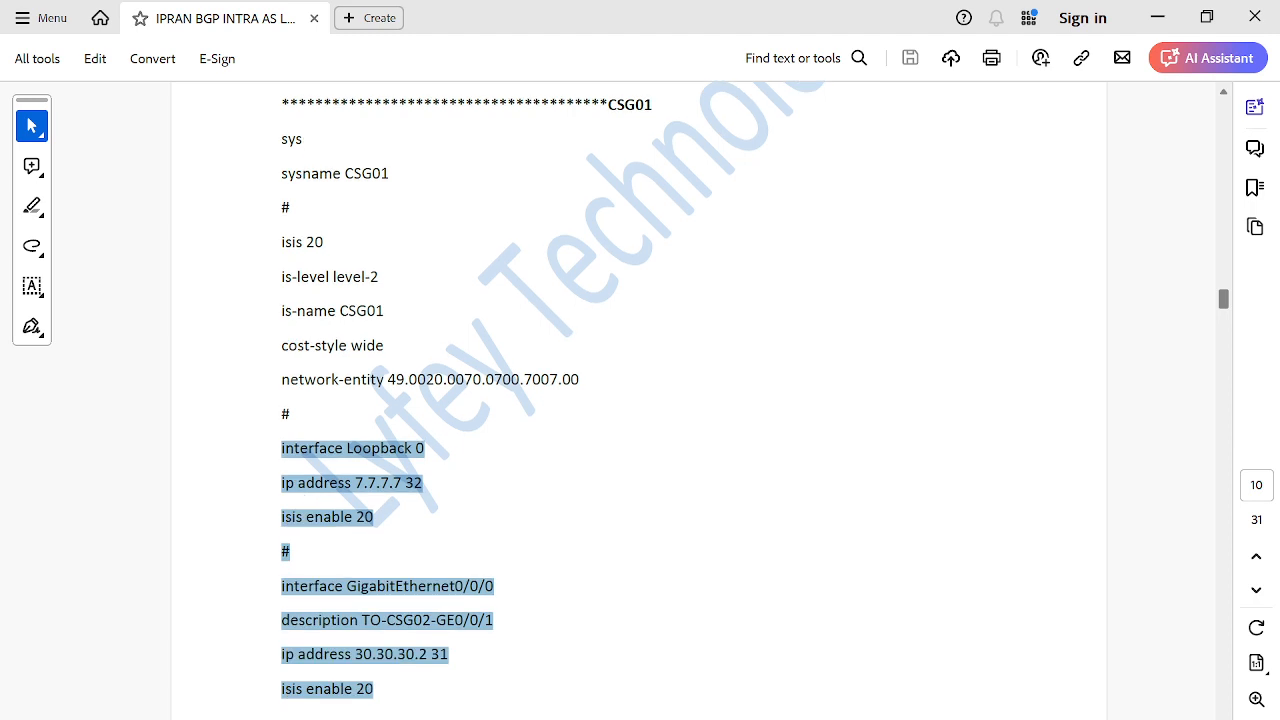
scroll(640, 400, "down", 5)
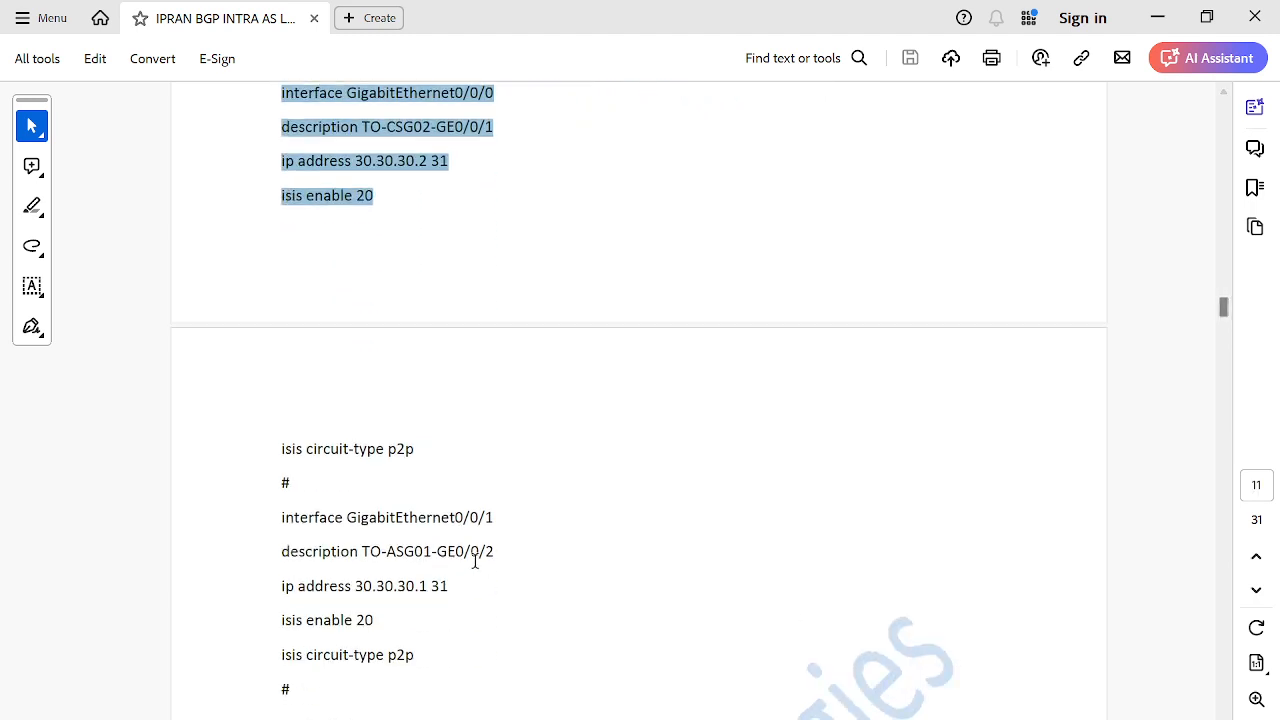
left_click_drag(283, 512, 459, 678)
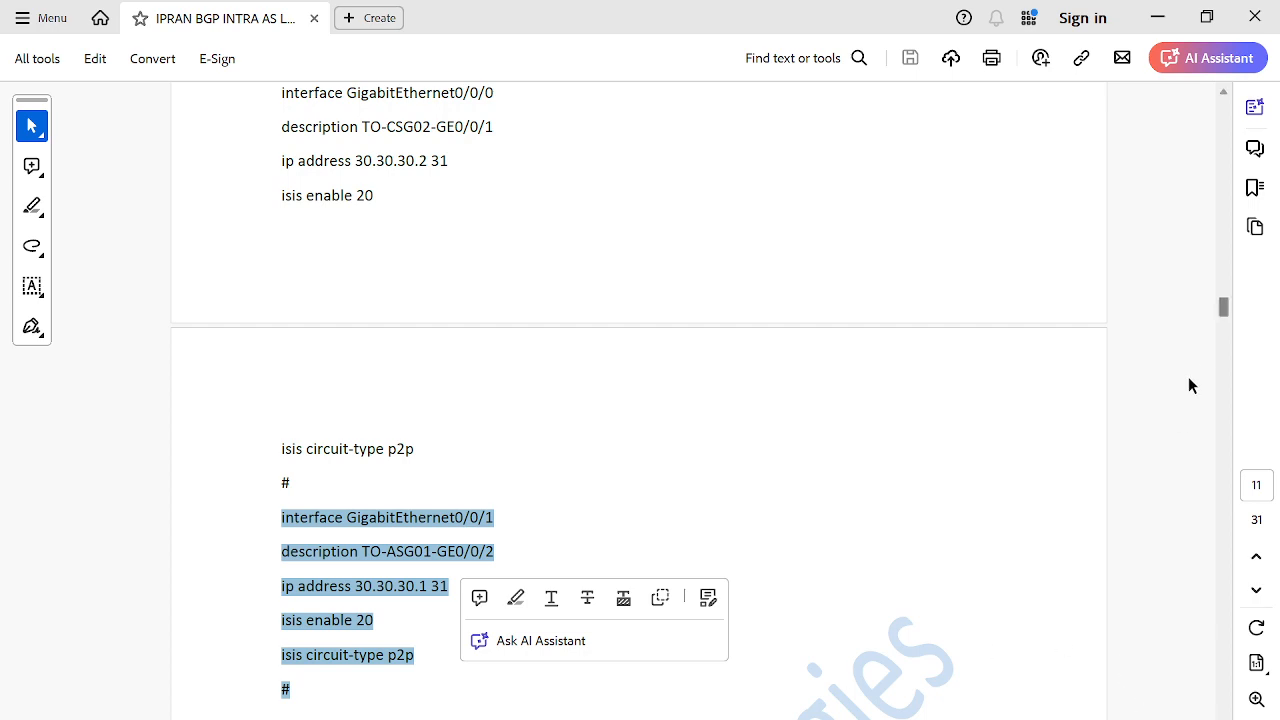
left_click_drag(1221, 313, 1225, 390)
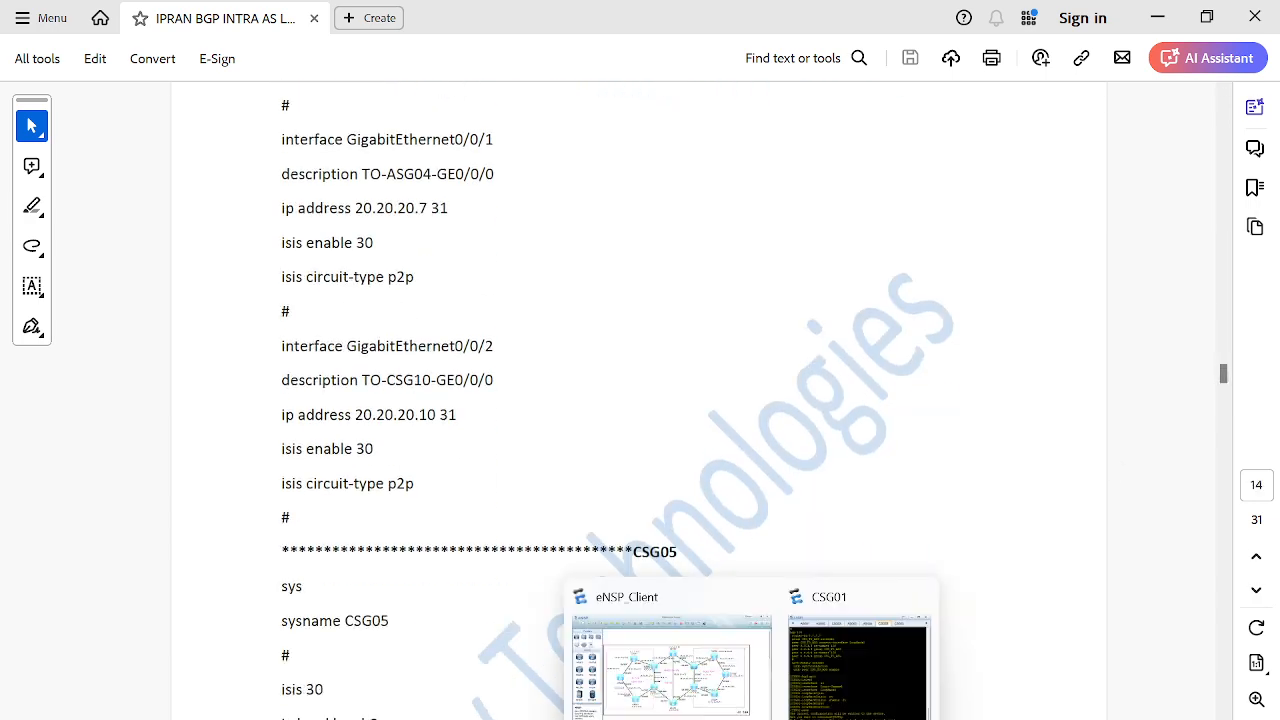
Switch to the IPRAN_BGP Design topology in eNSP and open RSG01's console at a fresh user-view prompt.
left_click(700, 710)
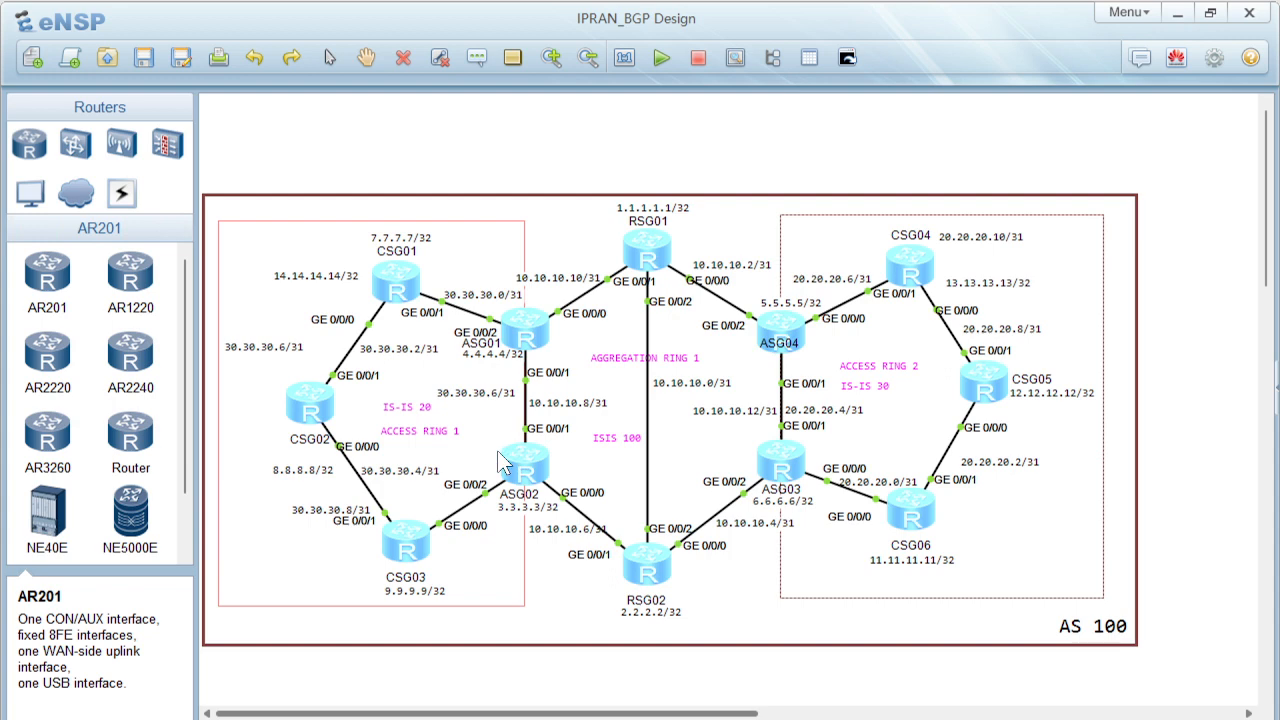
double_click(652, 256)
key("Return")
key("Return")
key("Return")
key("Return")
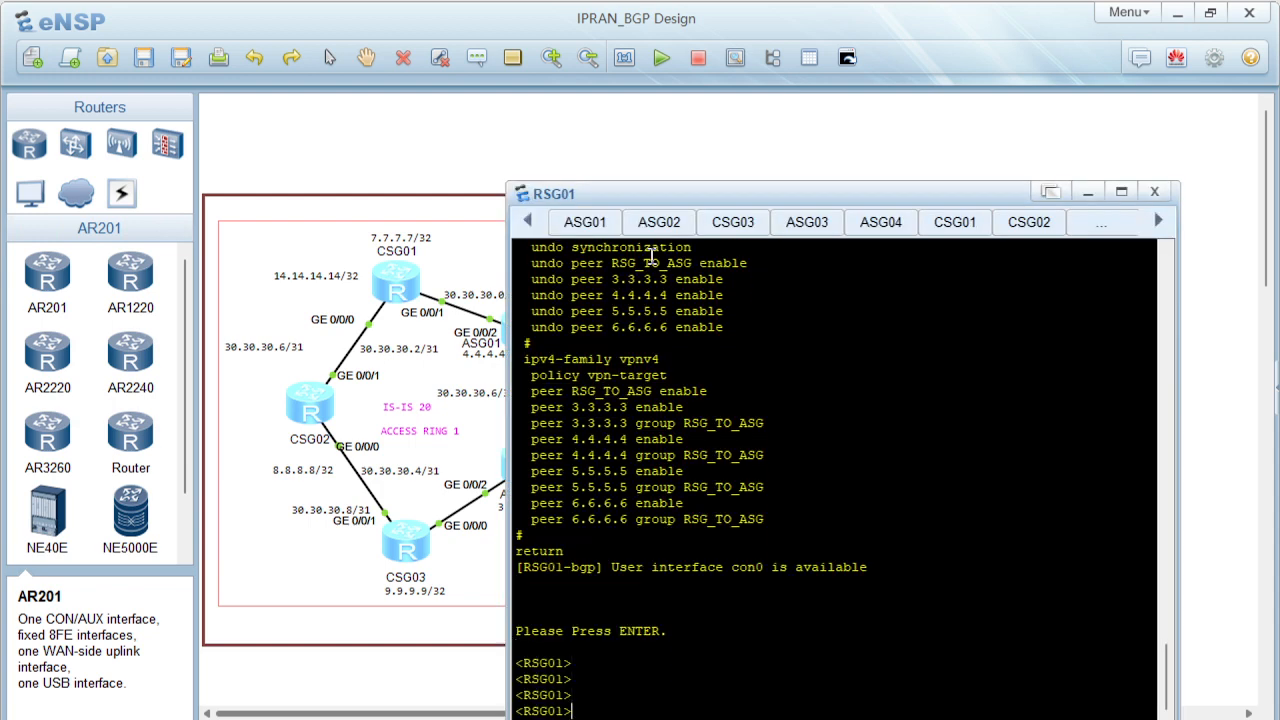
Turn off terminal monitoring on RSG01 with undo terminal monitor.
type("undo ter")
key("Tab")
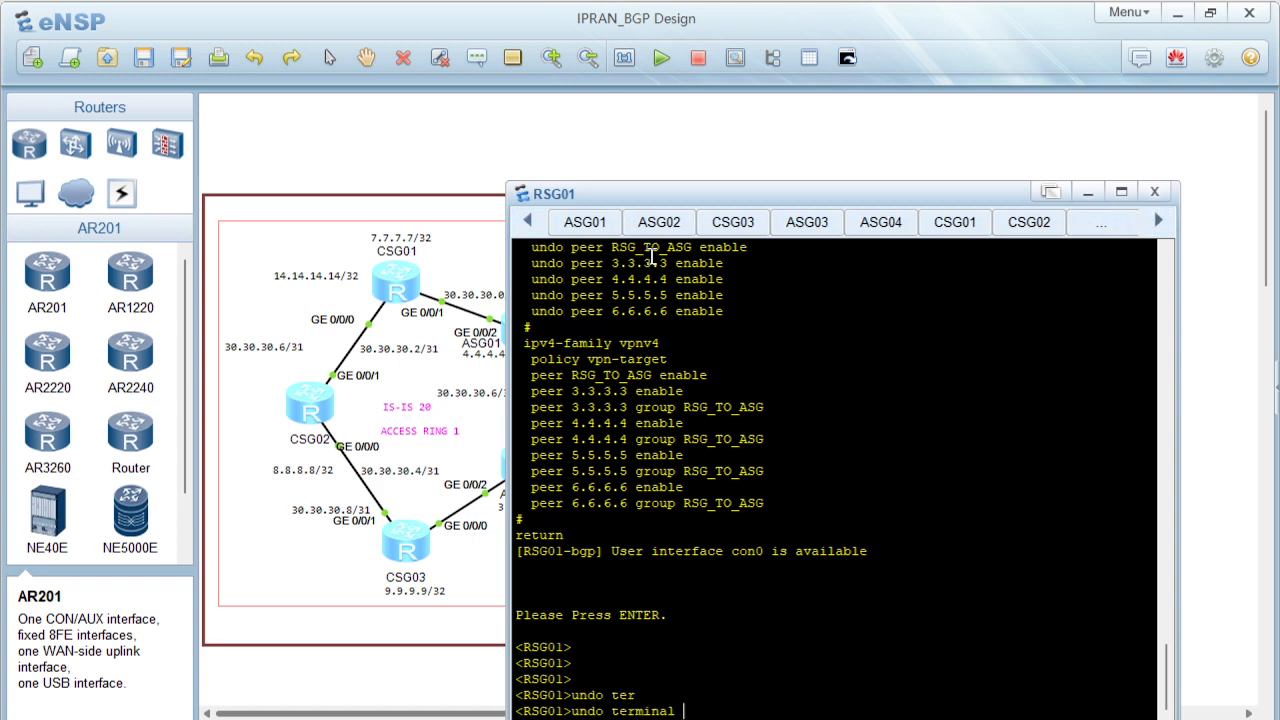
type("mo")
key("Tab")
key("Return")
List RSG01's IS-IS neighbours with display isis peer.
type("displ")
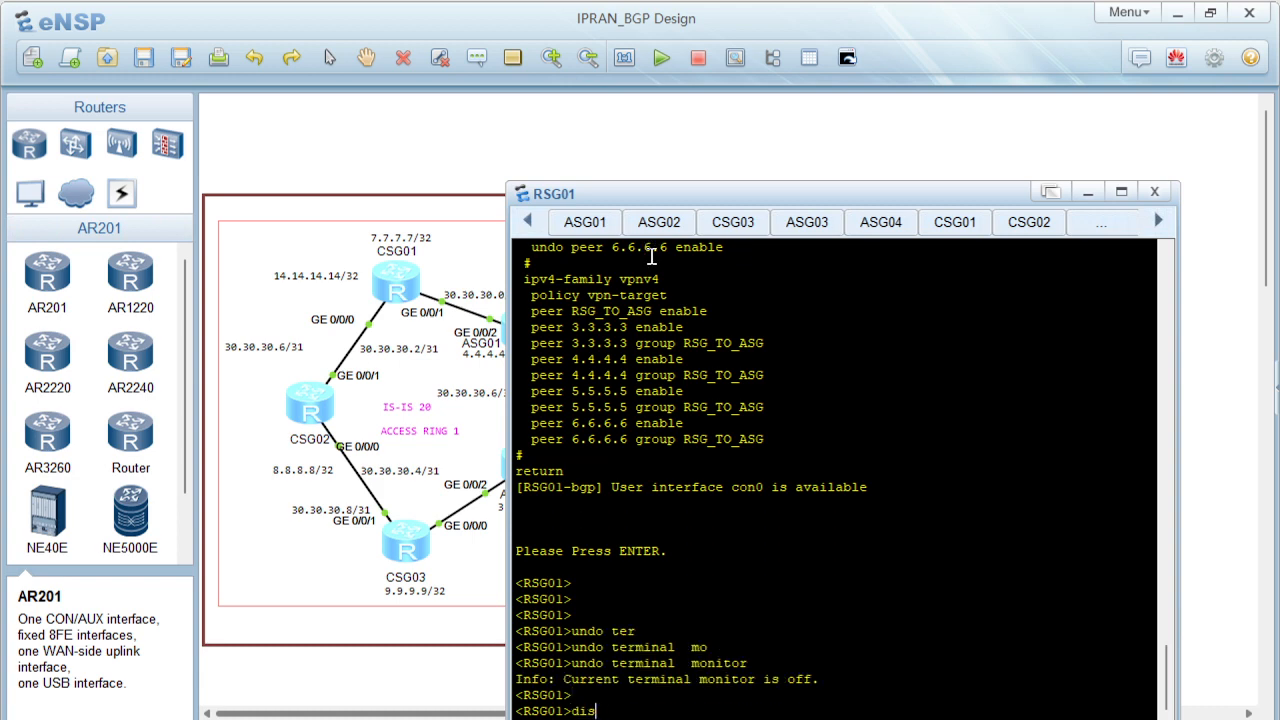
key("Tab")
type("isi")
key("Tab")
type("pe")
key("Tab")
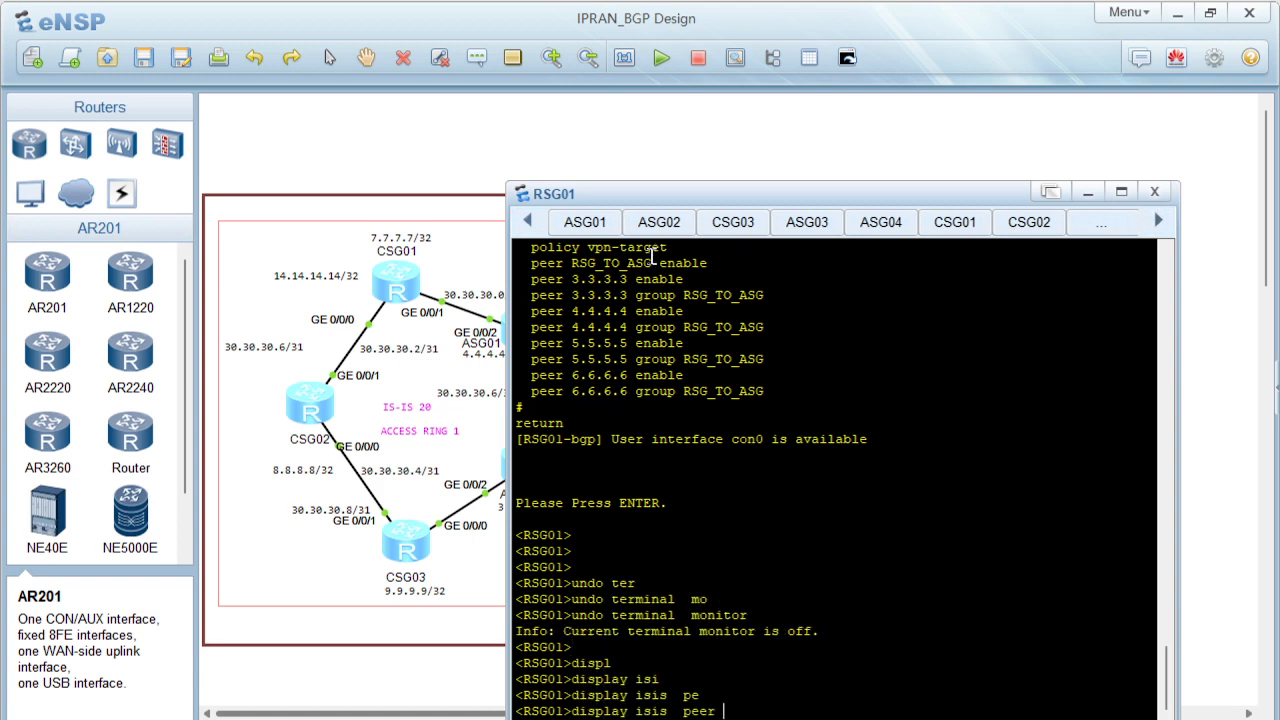
key("Return")
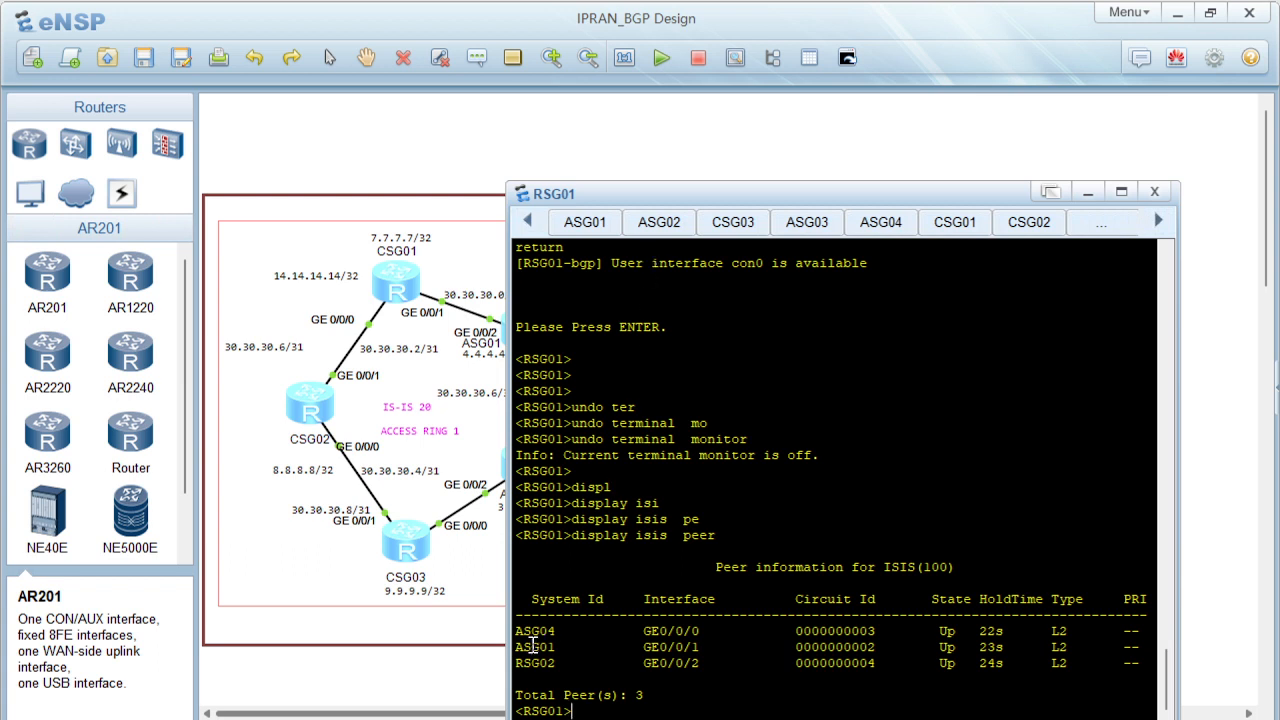
Open RSG02's console from the topology and turn off terminal monitoring with undo terminal monitor.
left_click(480, 663)
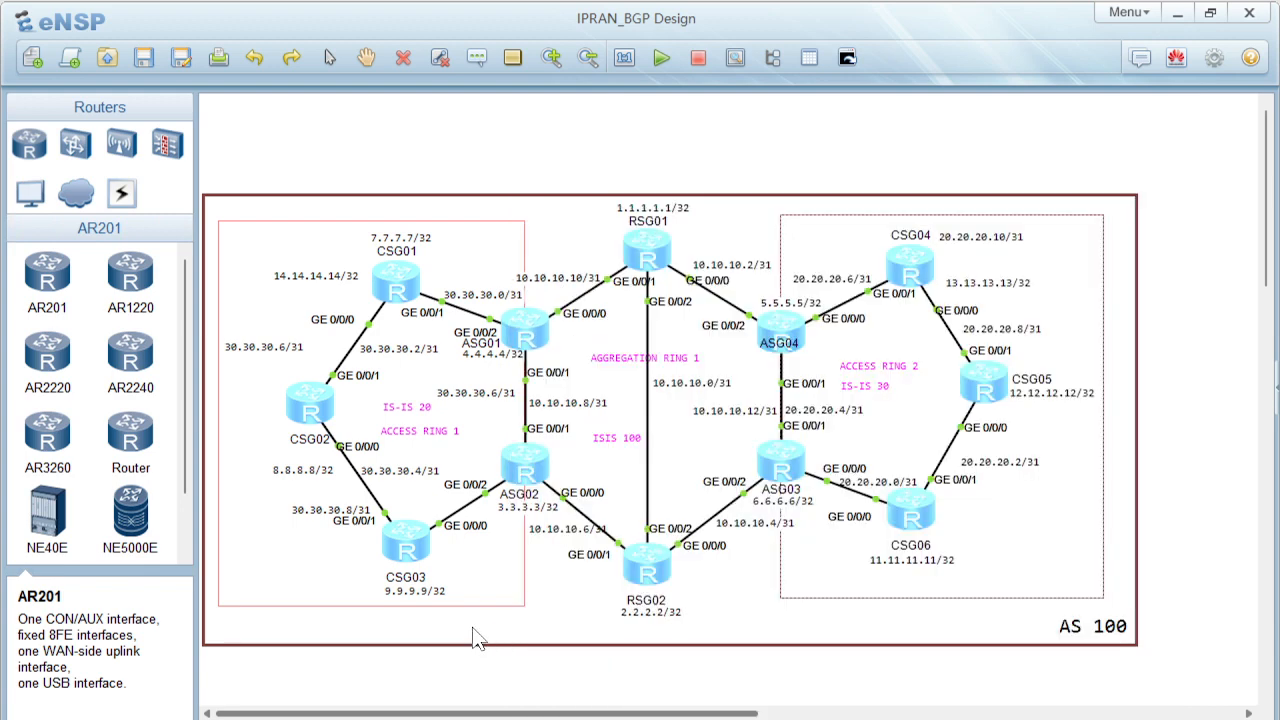
double_click(658, 575)
key("Return")
key("Return")
key("Return")
type("undo ter")
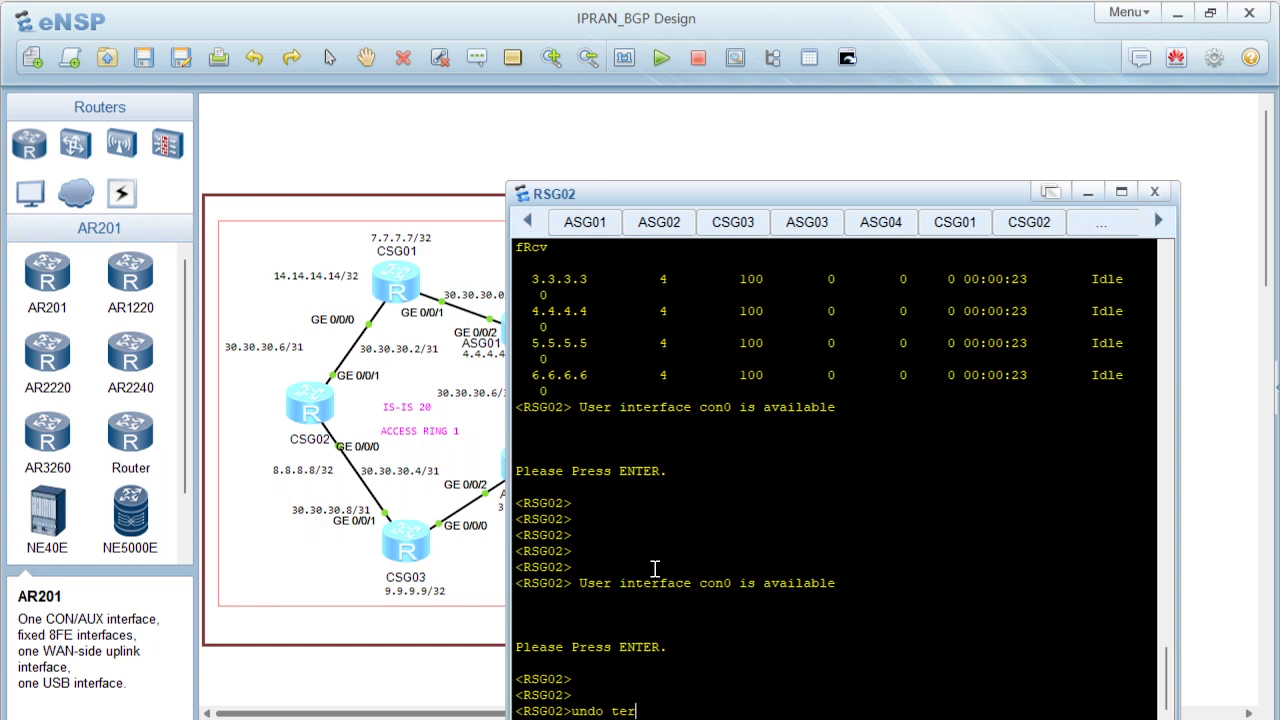
key("Tab")
type("mo")
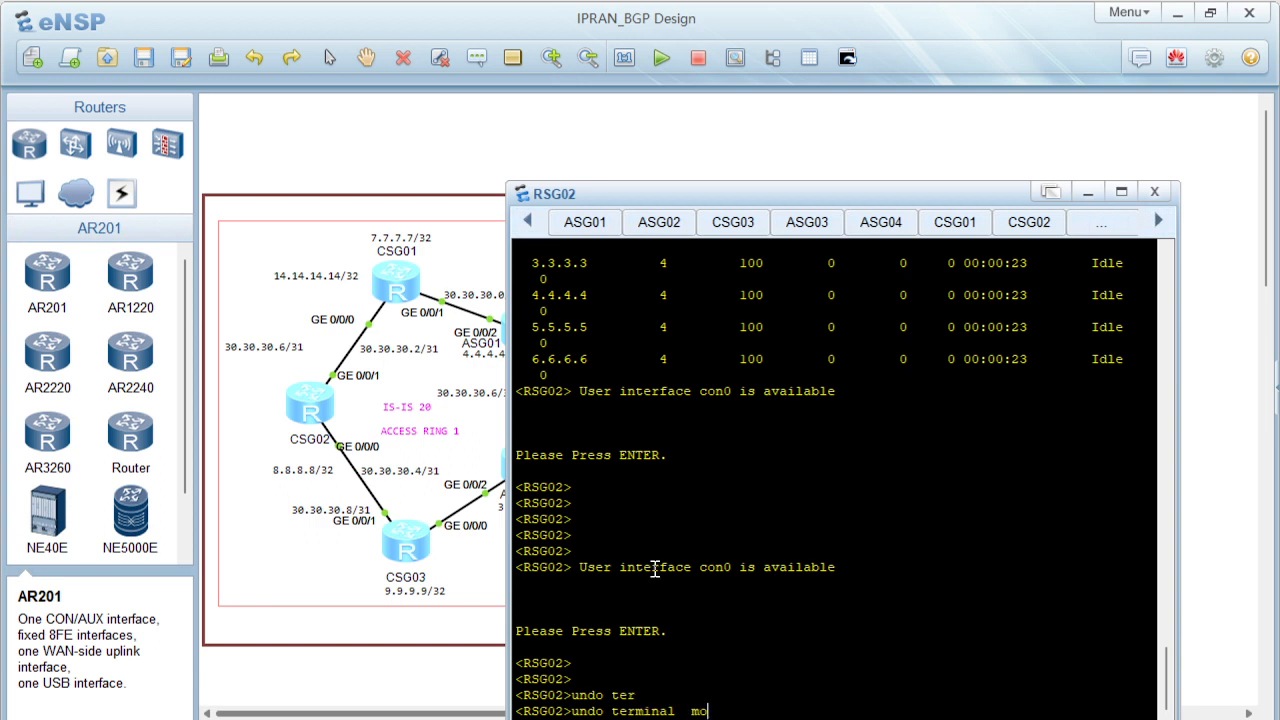
key("Tab")
key("Return")
List RSG02's IS-IS neighbours with display isis peer.
type("displ")
key("Tab")
type("isi")
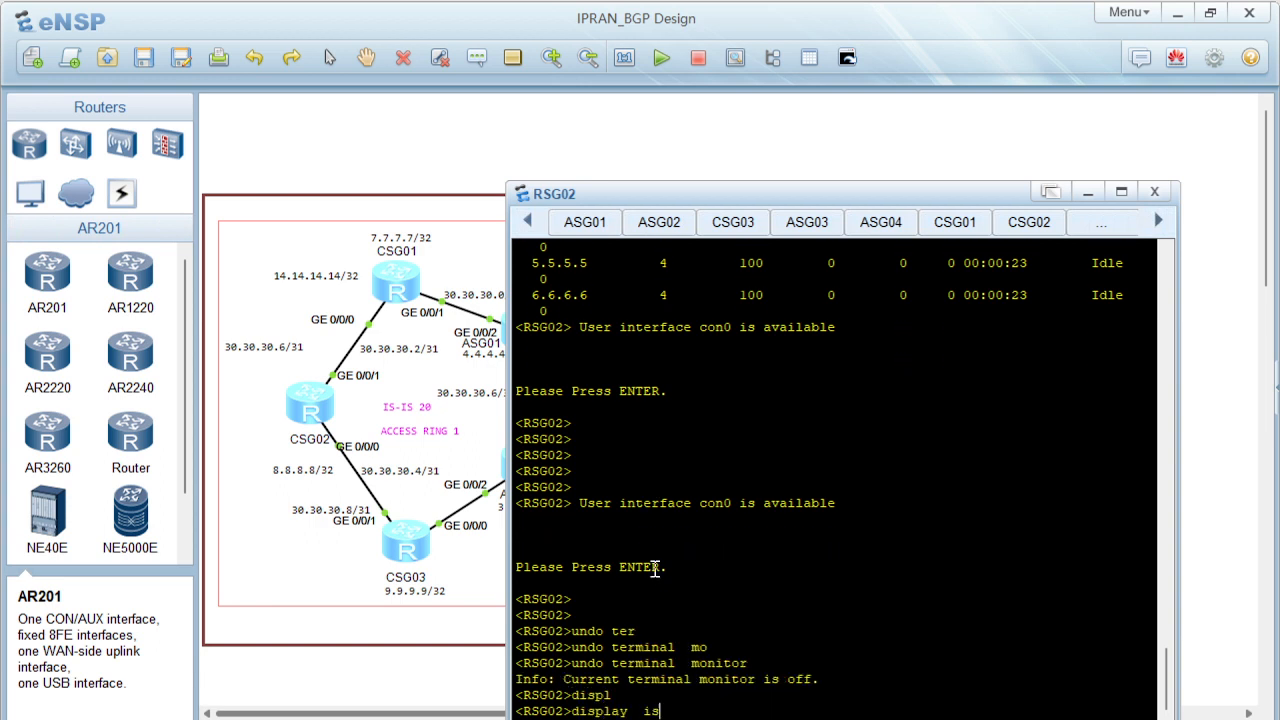
key("Tab")
type("pe")
key("Tab")
key("Return")
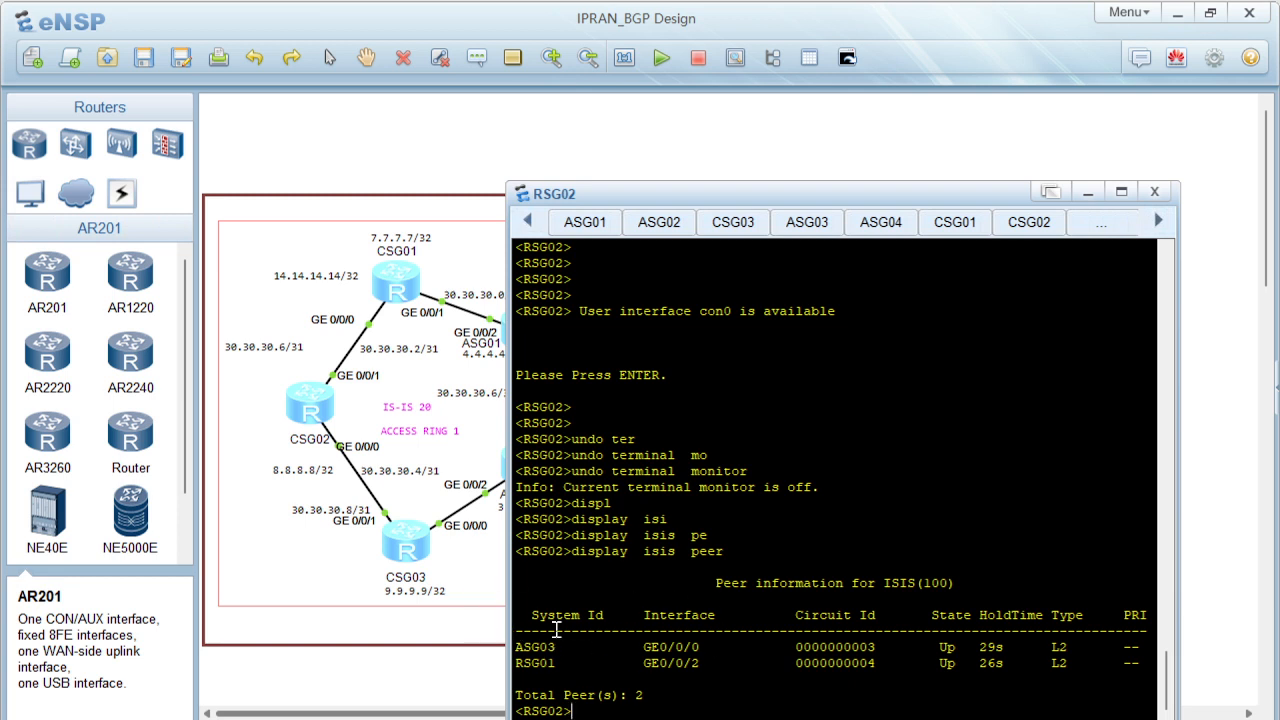
Move RSG02's console clear of the access ring 1 topology, run display isis interface and mark the GE0/0/0 and GE0/0/1 rows.
left_click_drag(690, 191, 876, 126)
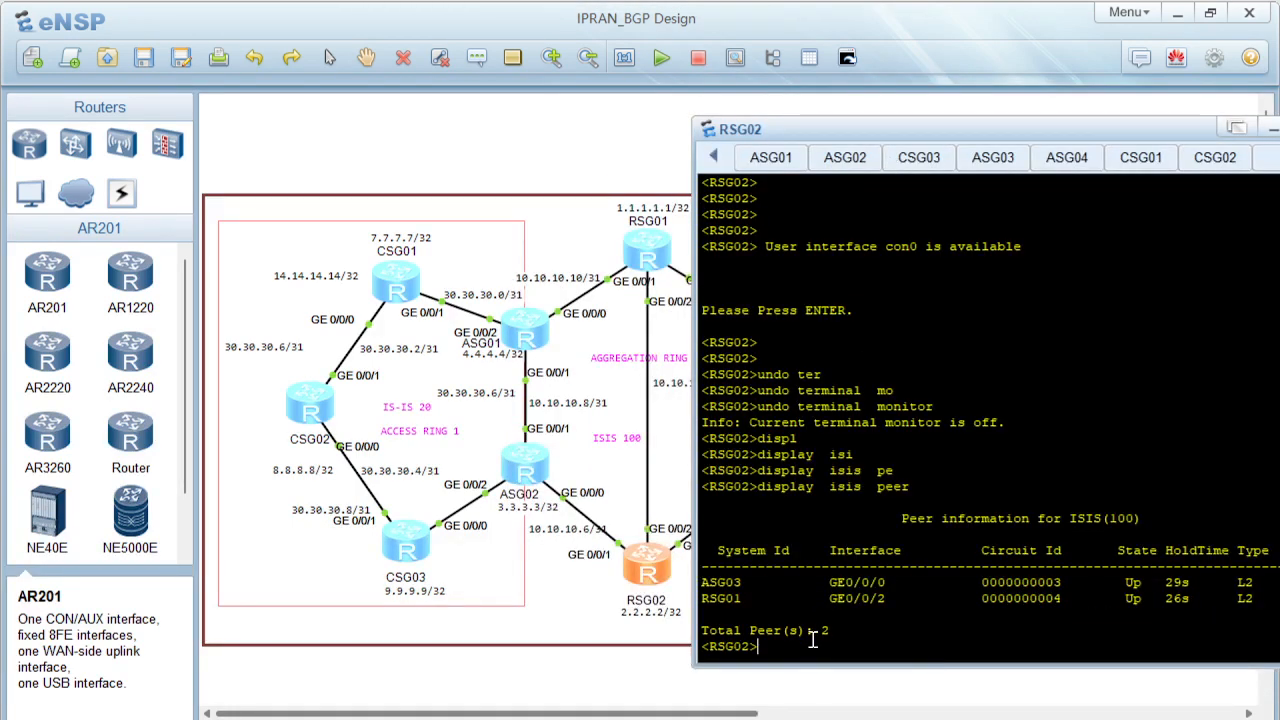
type("displ")
key("Tab")
type("isi")
key("Tab")
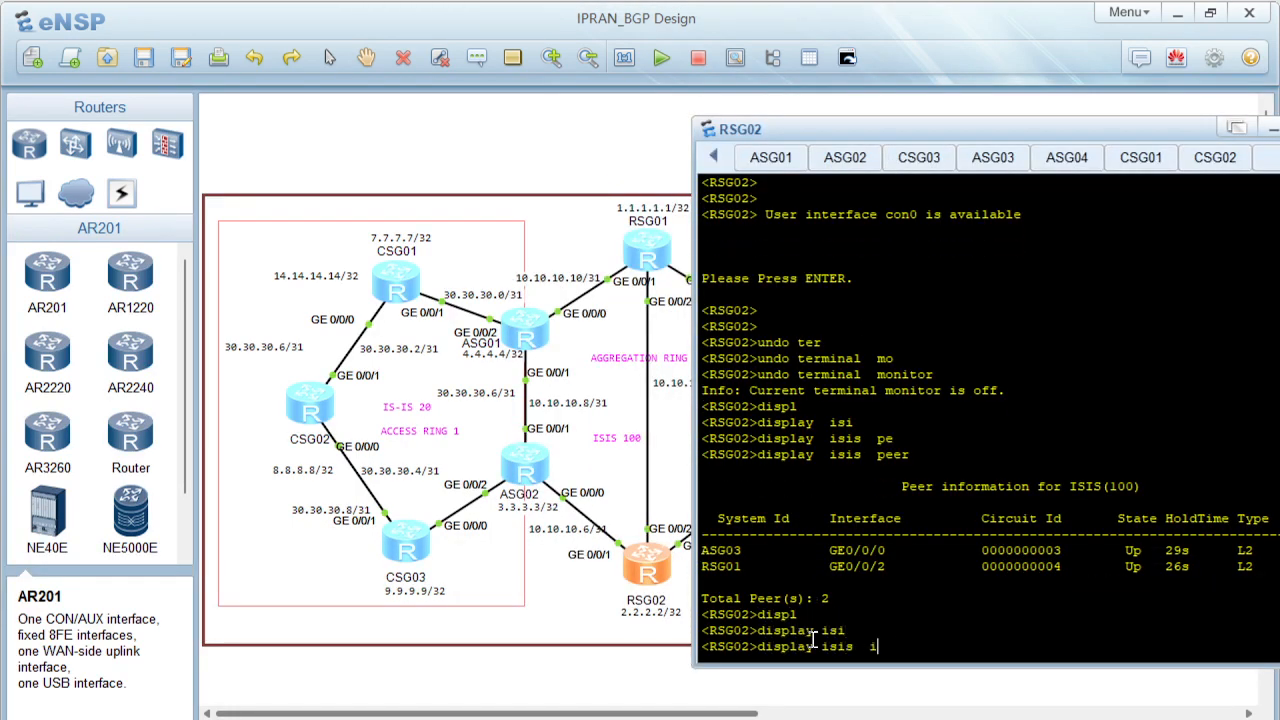
type("interf")
key("Tab")
key("Return")
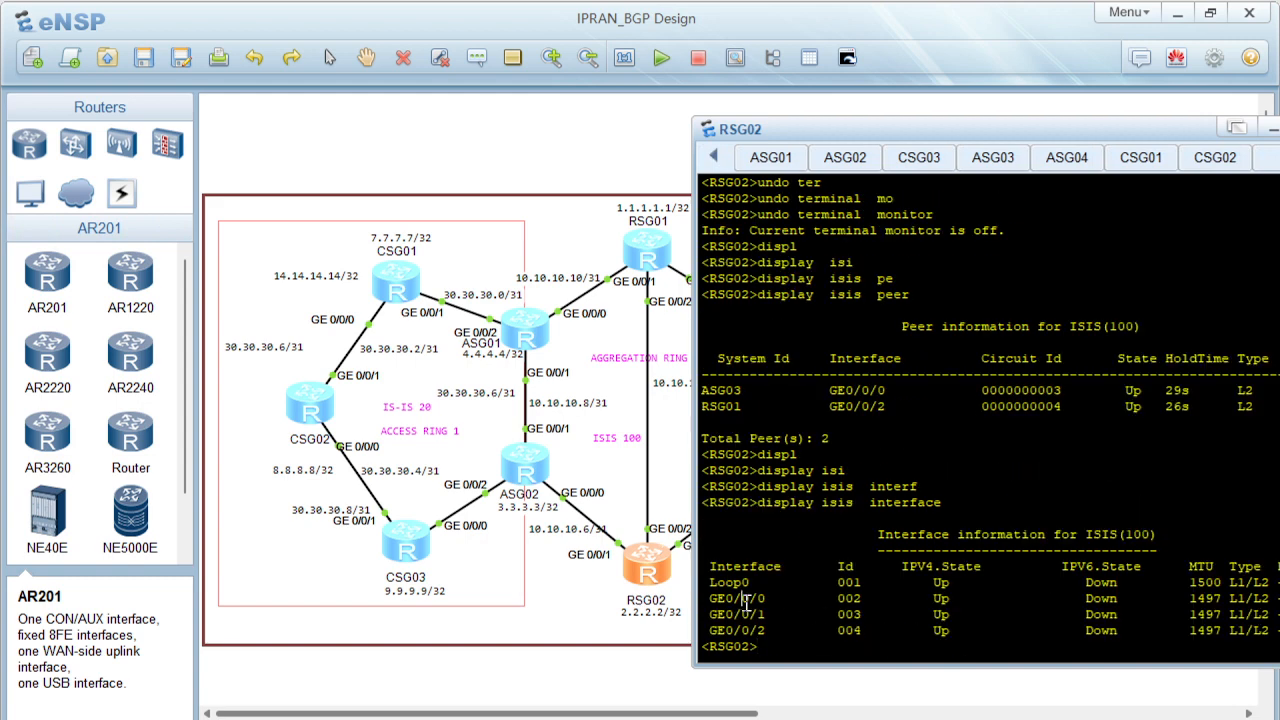
left_click_drag(744, 601, 910, 622)
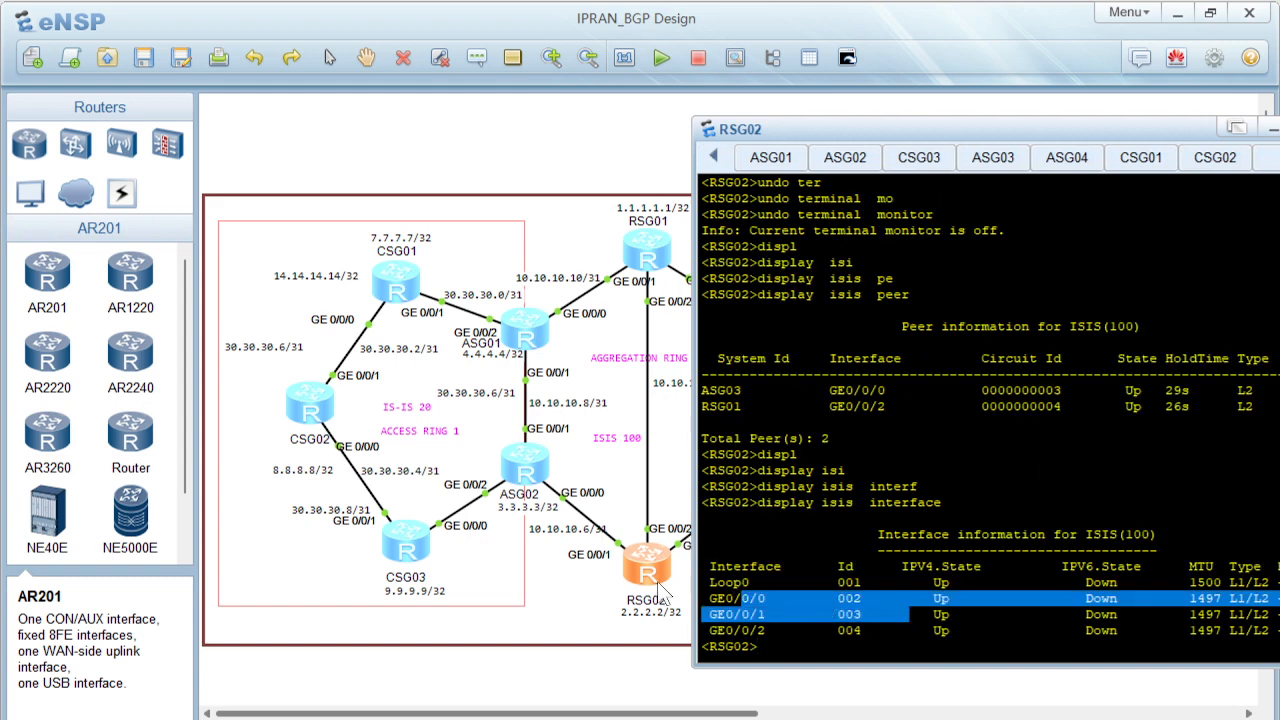
left_click(522, 456)
double_click(526, 462)
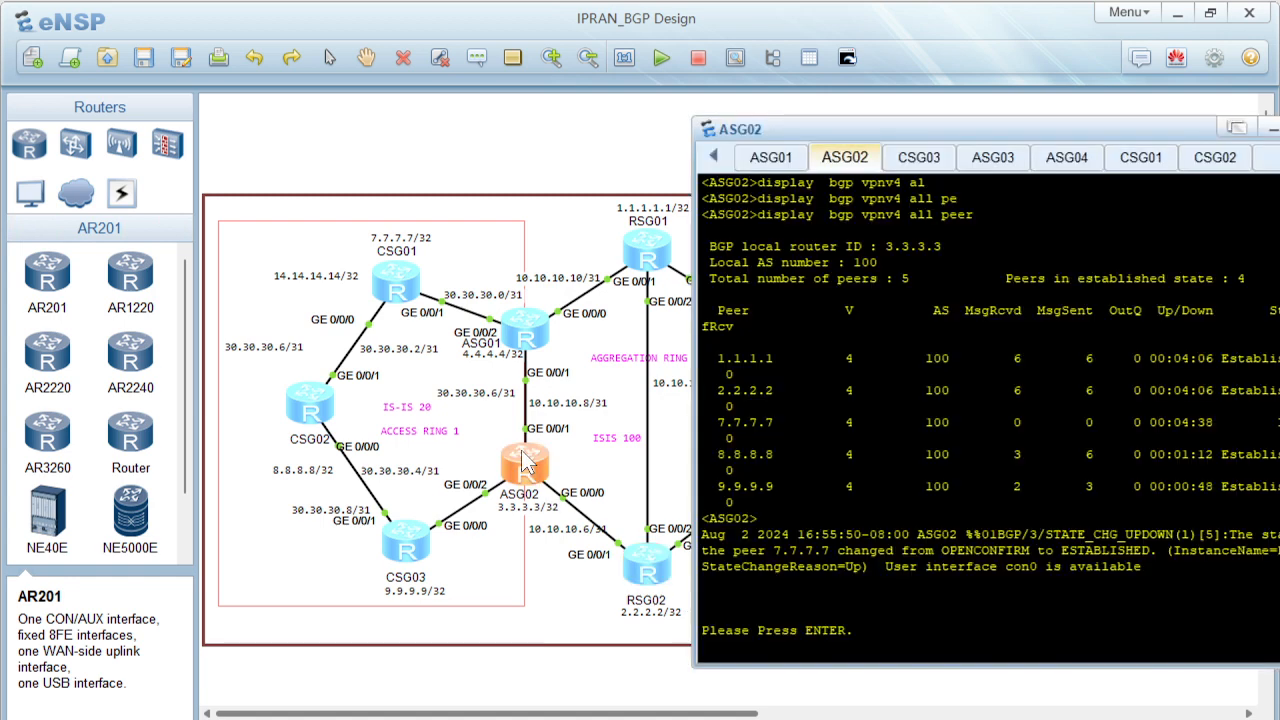
double_click(650, 562)
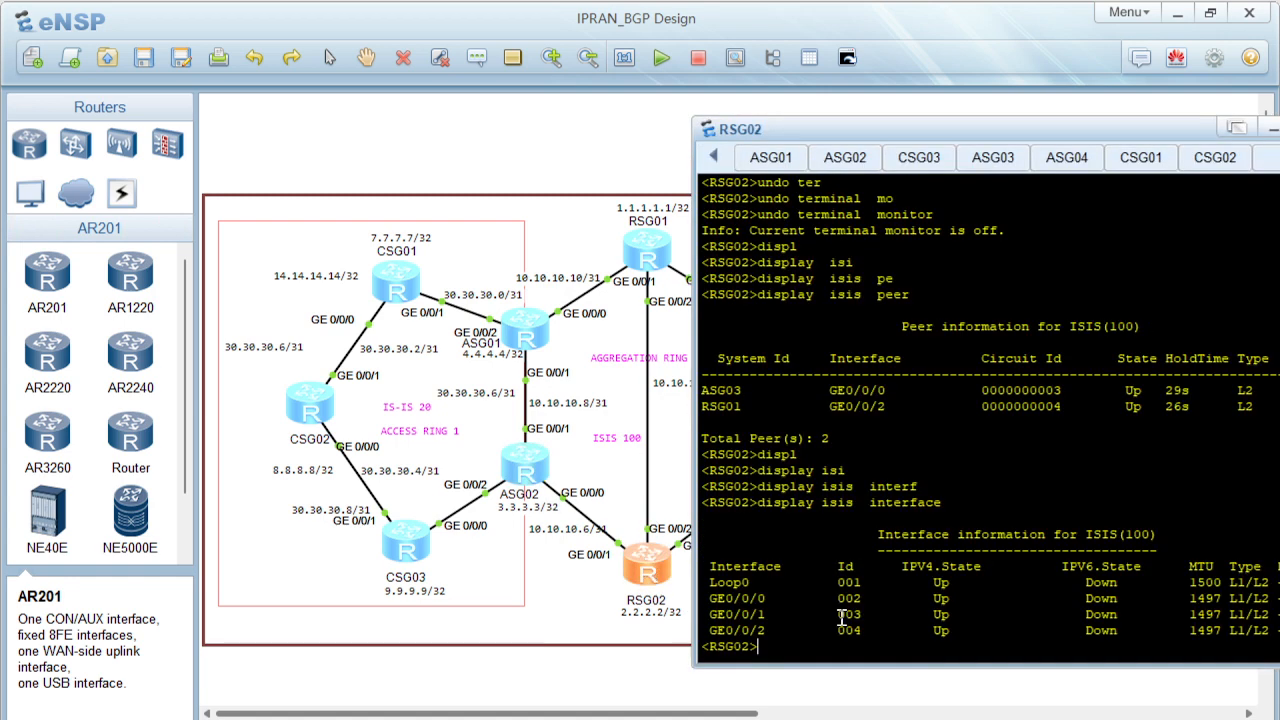
Run display isis interface again at a fresh RSG02 prompt to recheck the enabled interfaces.
key("Return")
key("Return")
type("displ")
key("Tab")
type("is")
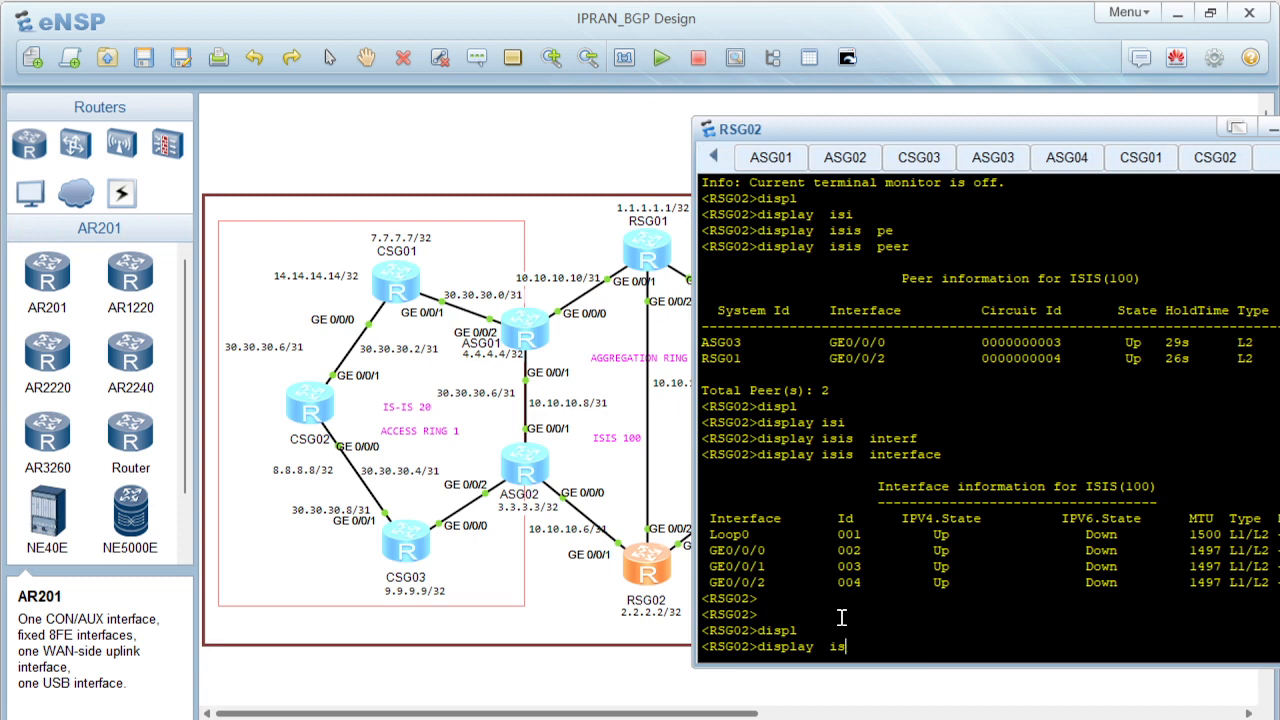
type("i")
key("Tab")
type("interf")
key("Tab")
key("Return")
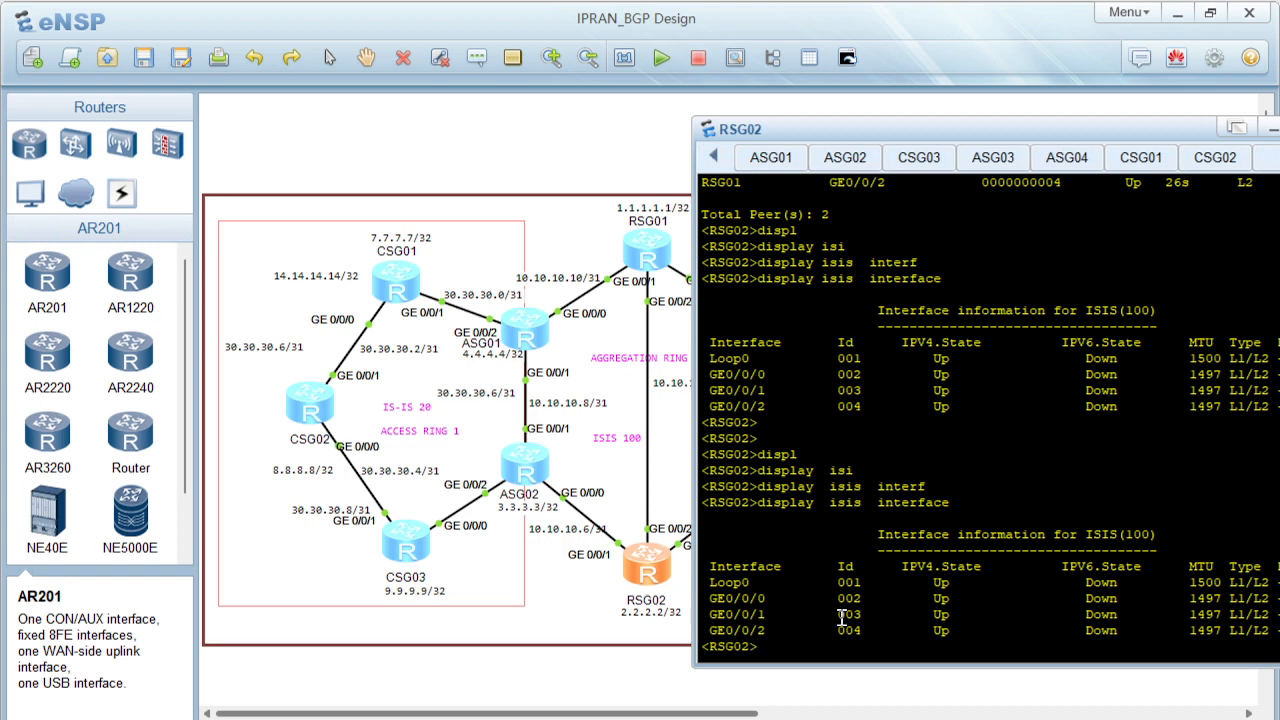
Recheck RSG02's IS-IS neighbours with another display isis peer.
type("displ")
key("Tab")
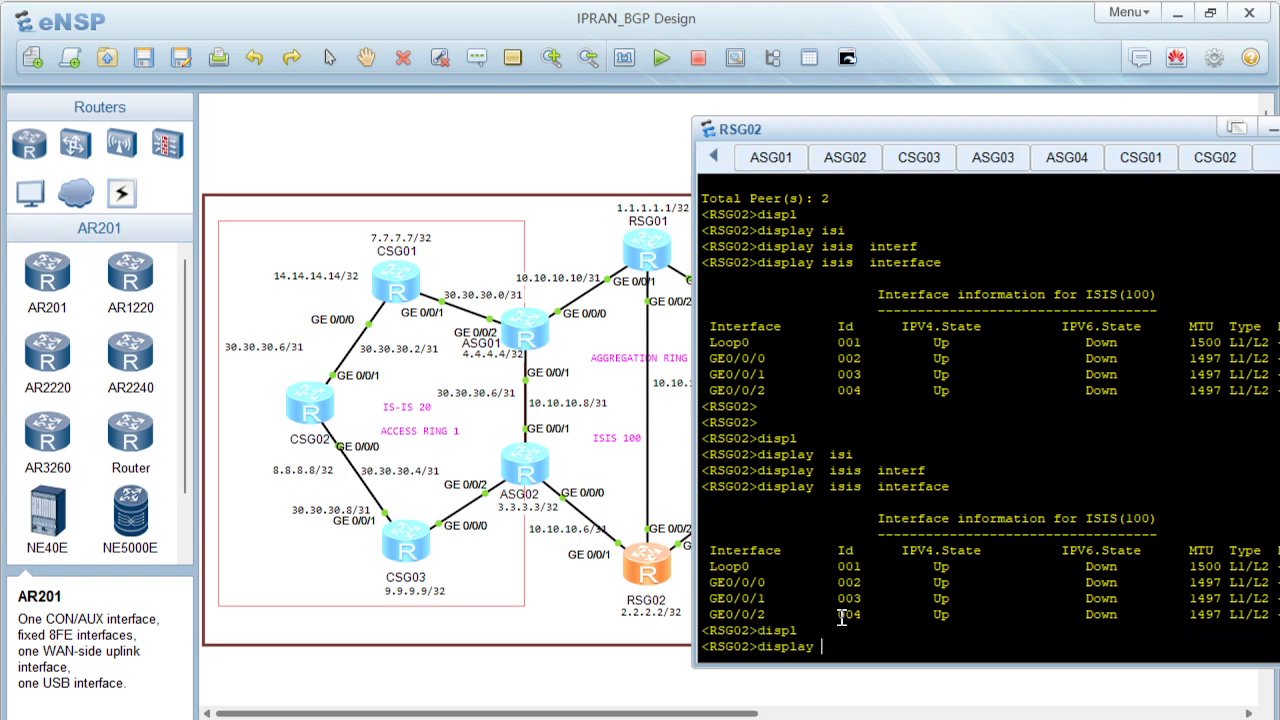
type("isi")
key("Tab")
type("pe")
key("Tab")
key("Return")
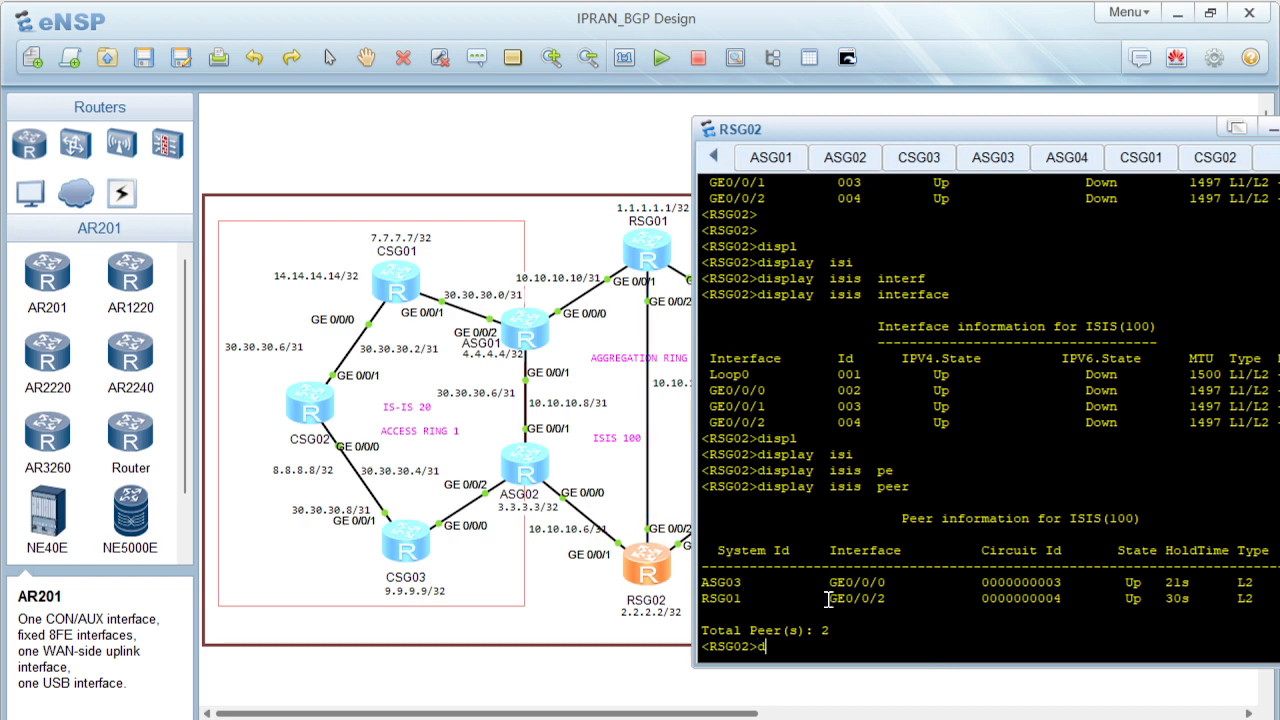
Check RSG02's interface addresses with display ip interface brief.
key("Tab")
key("Tab")
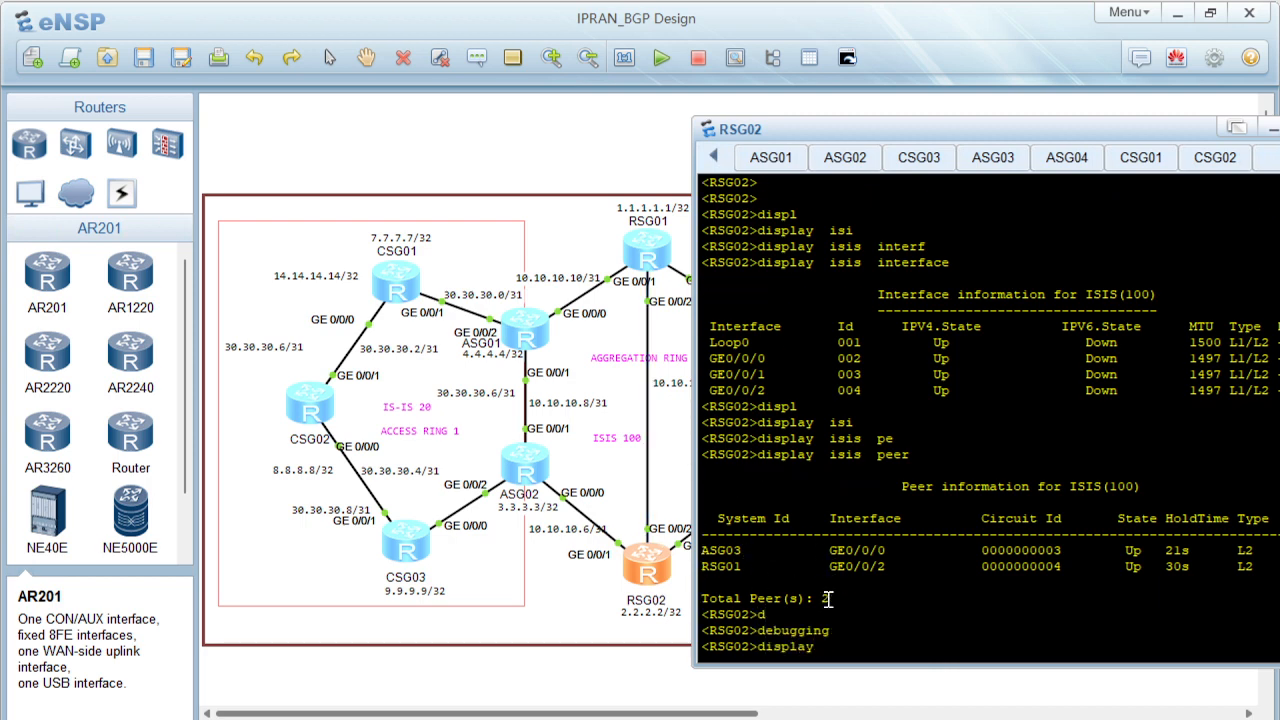
type("ip interf")
key("Tab")
type("b")
key("Tab")
key("Return")
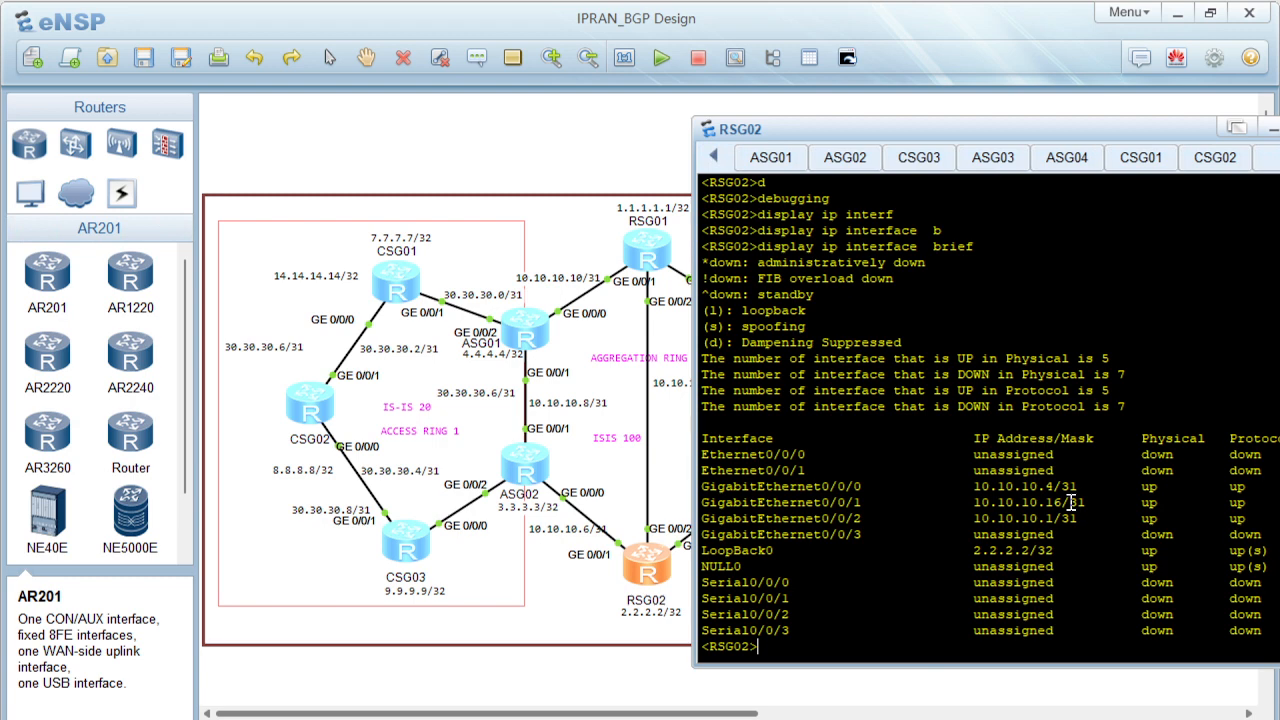
Enter system view on RSG02, open interface GigabitEthernet 0/0/1 and begin its ip address command with 10.10.10.
type("sys")
key("Return")
key("Return")
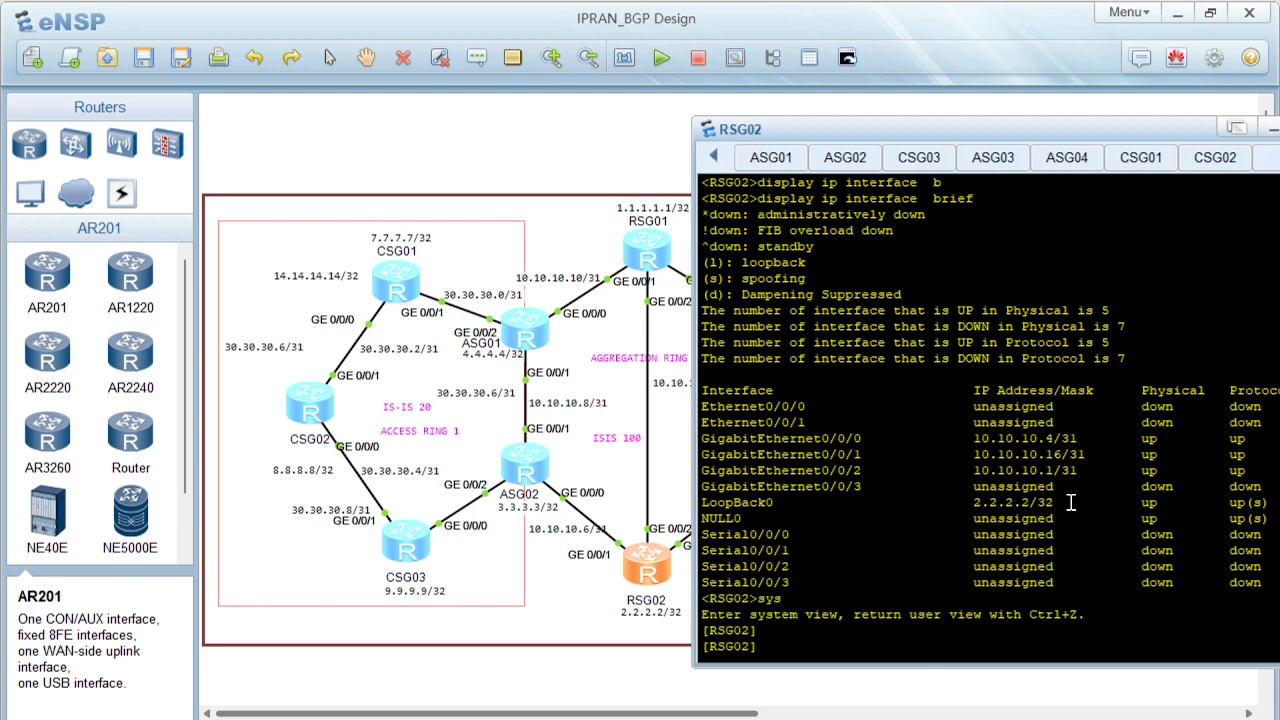
type("interf")
key("Tab")
type("g")
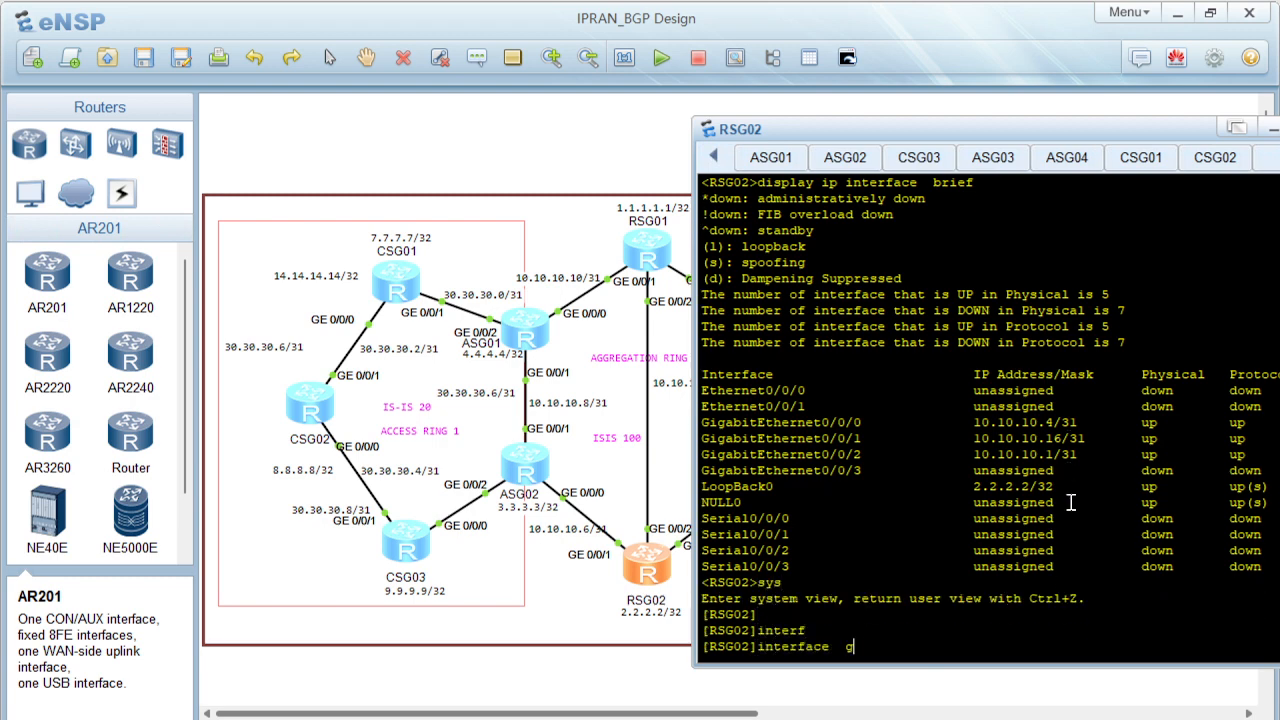
type("i")
key("Tab")
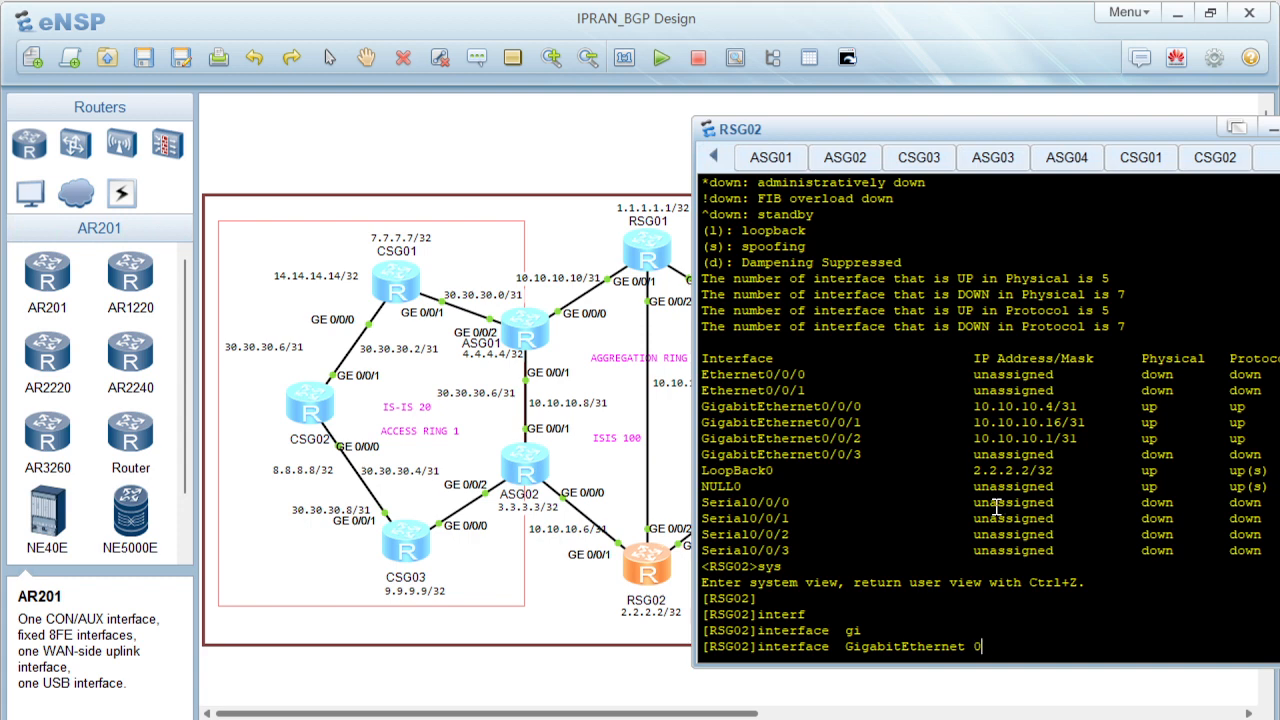
type("/1")
key("Return")
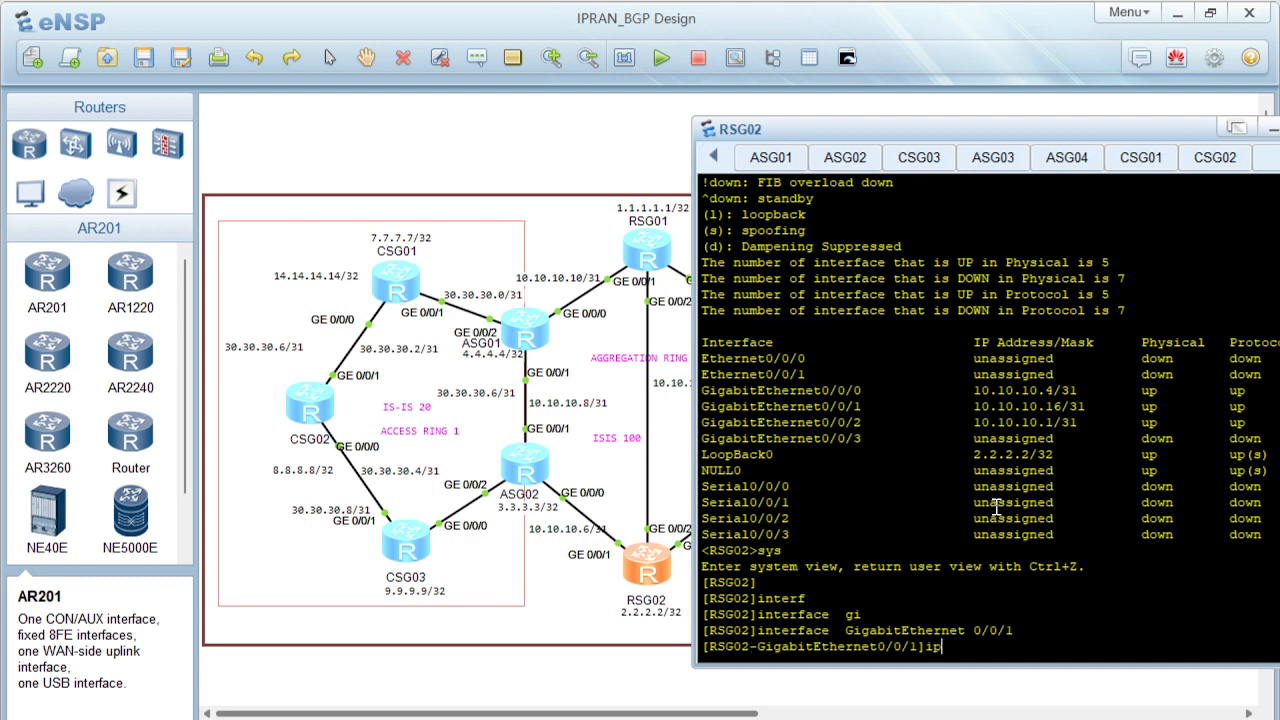
type("ip ad")
key("Tab")
type("1")
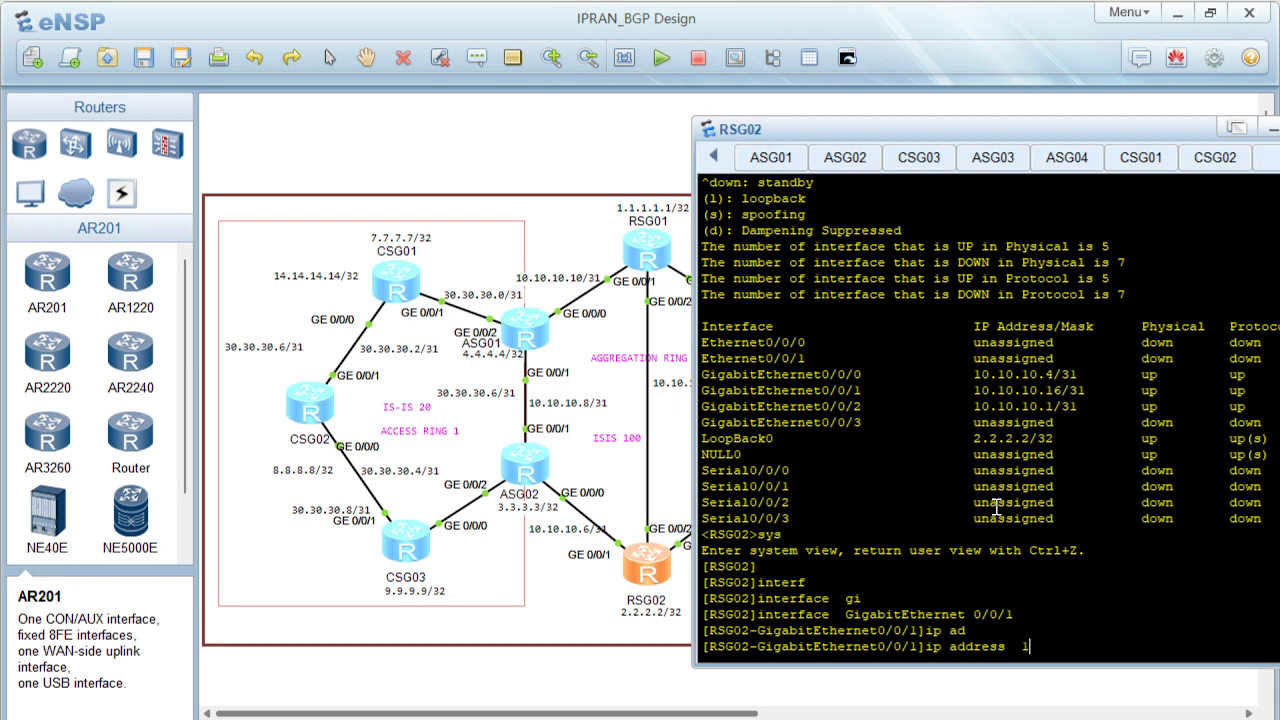
type("0.10.10.")
Open ASG02's console and check its interface addresses with display ip interface brief.
double_click(530, 475)
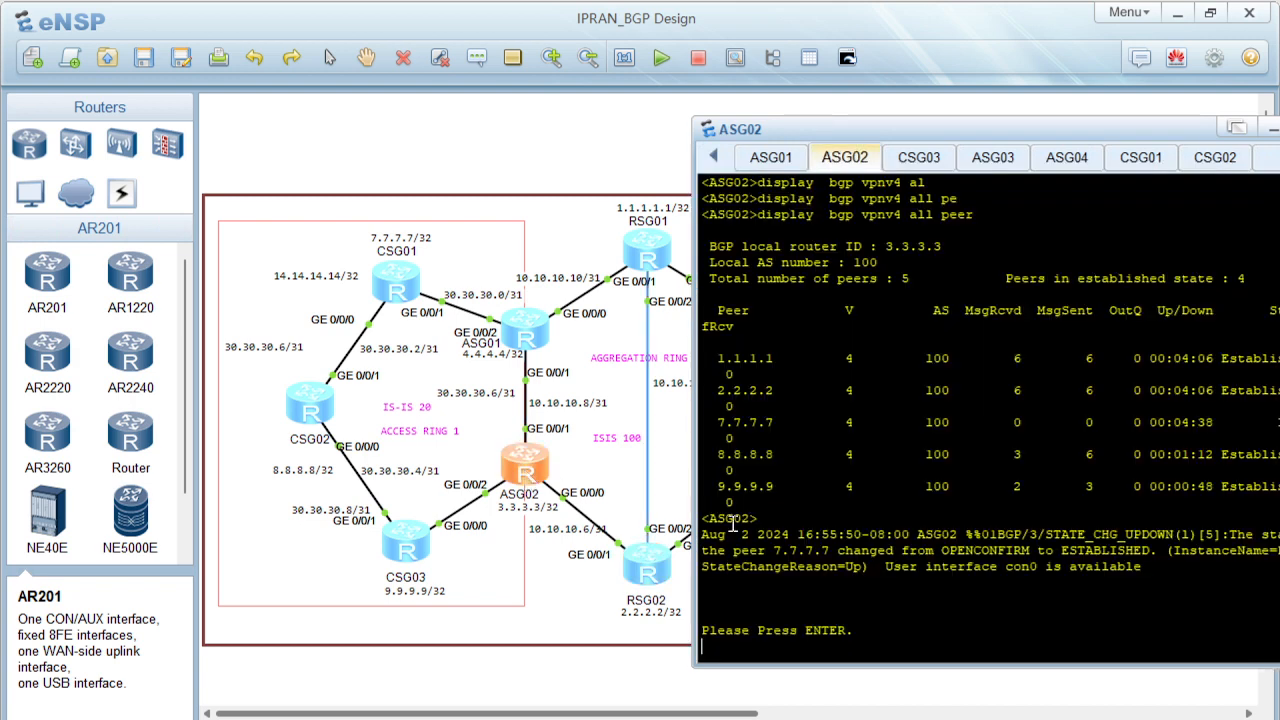
key("Return")
key("Return")
type("displ")
key("Tab")
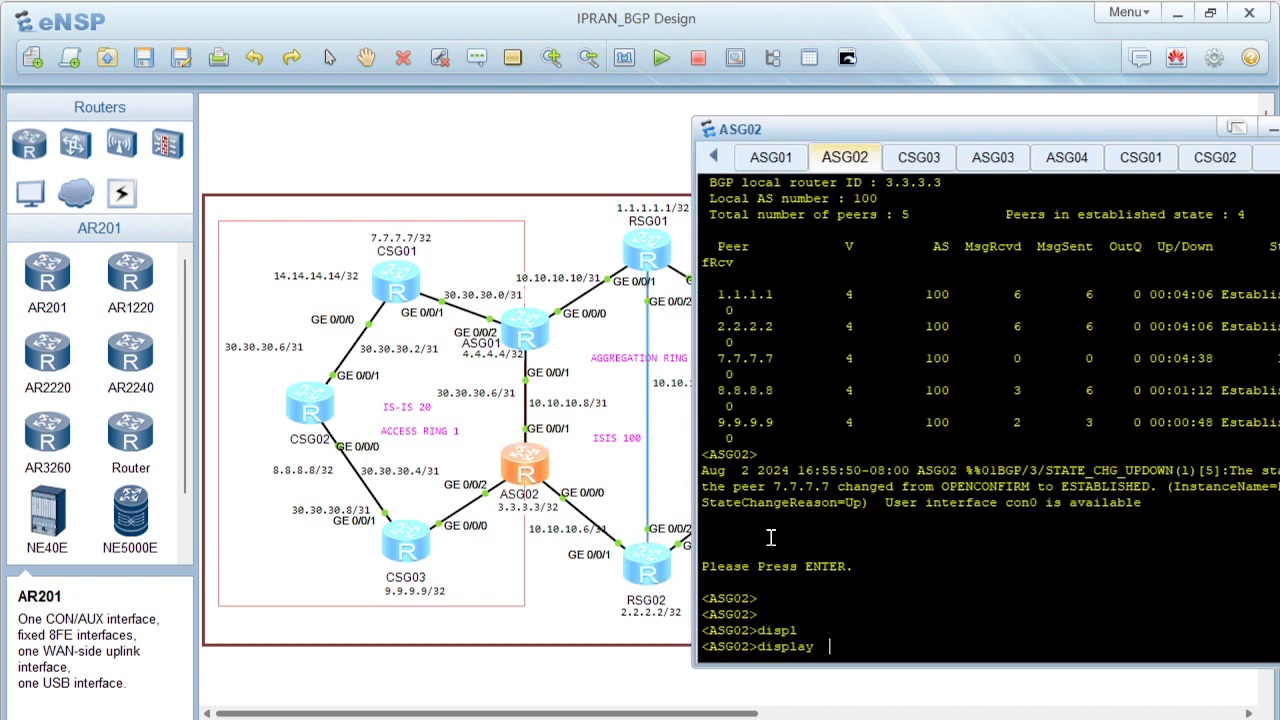
type("ip interface b")
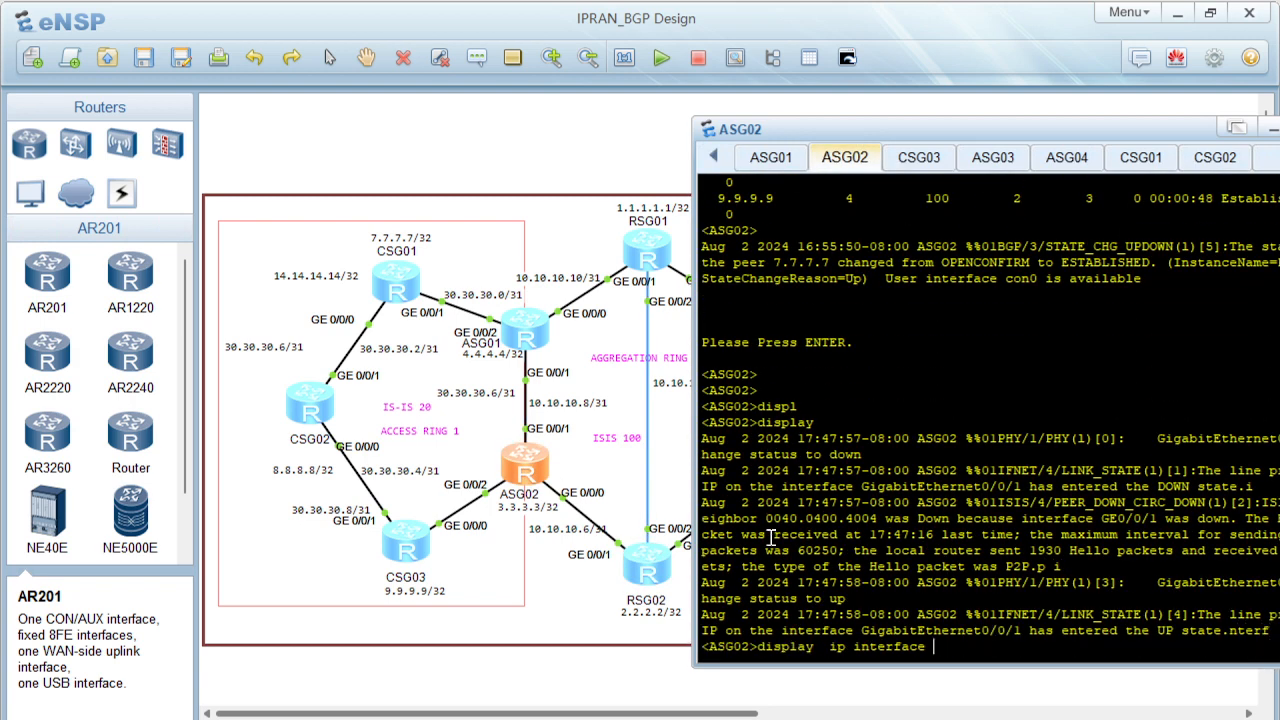
key("Tab")
key("Return")
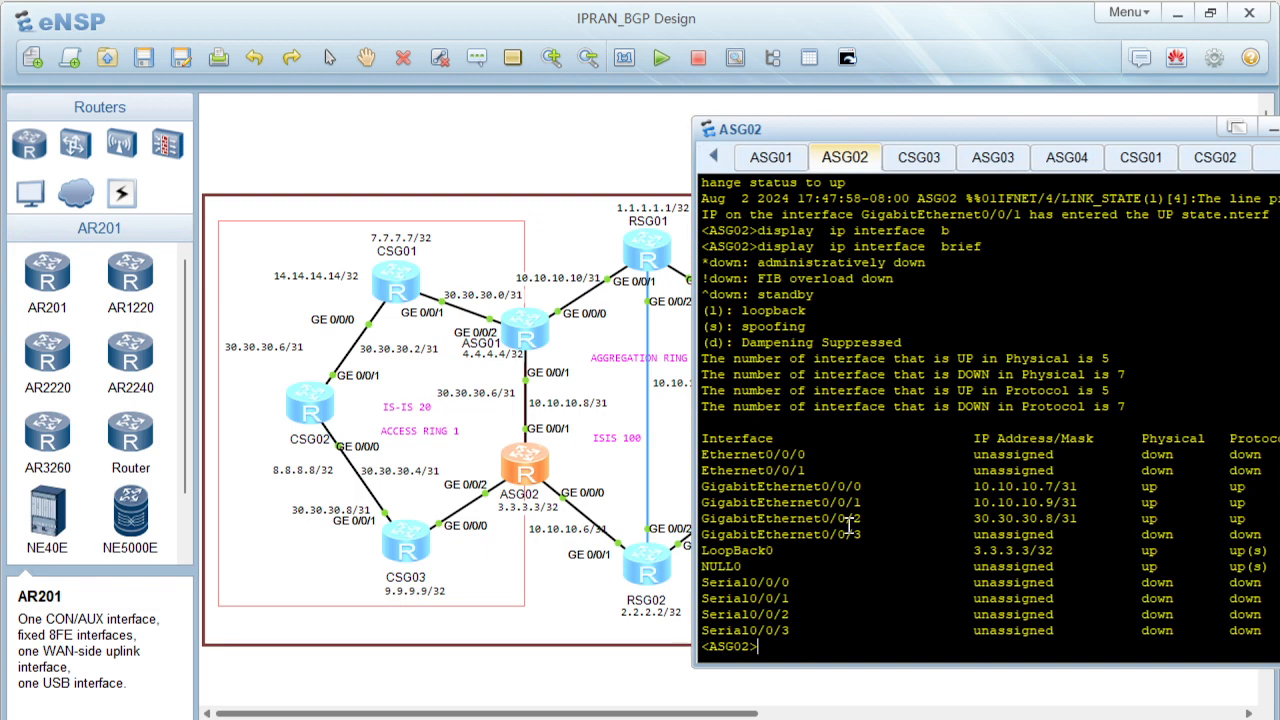
Return to RSG02's console and assign 10.10.10.6 with mask 31 to GigabitEthernet0/0/1.
double_click(630, 568)
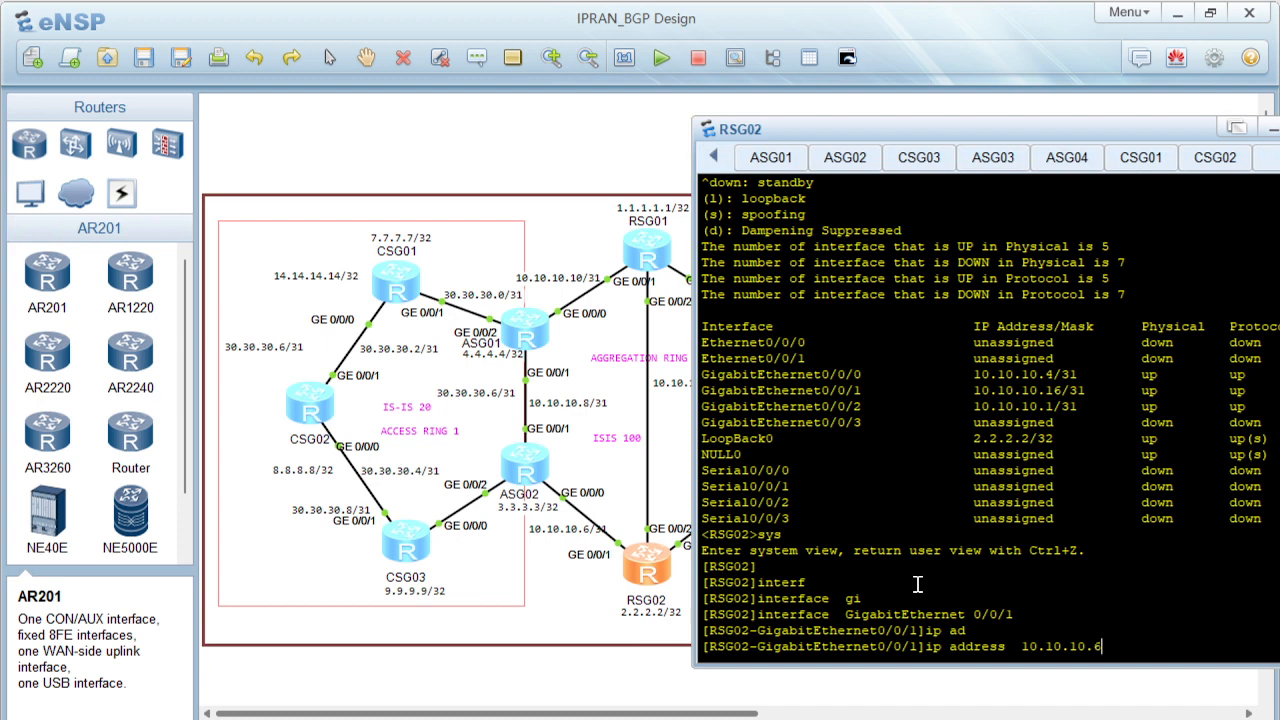
type("1")
key("Return")
key("Return")
key("Return")
key("Return")
key("Return")
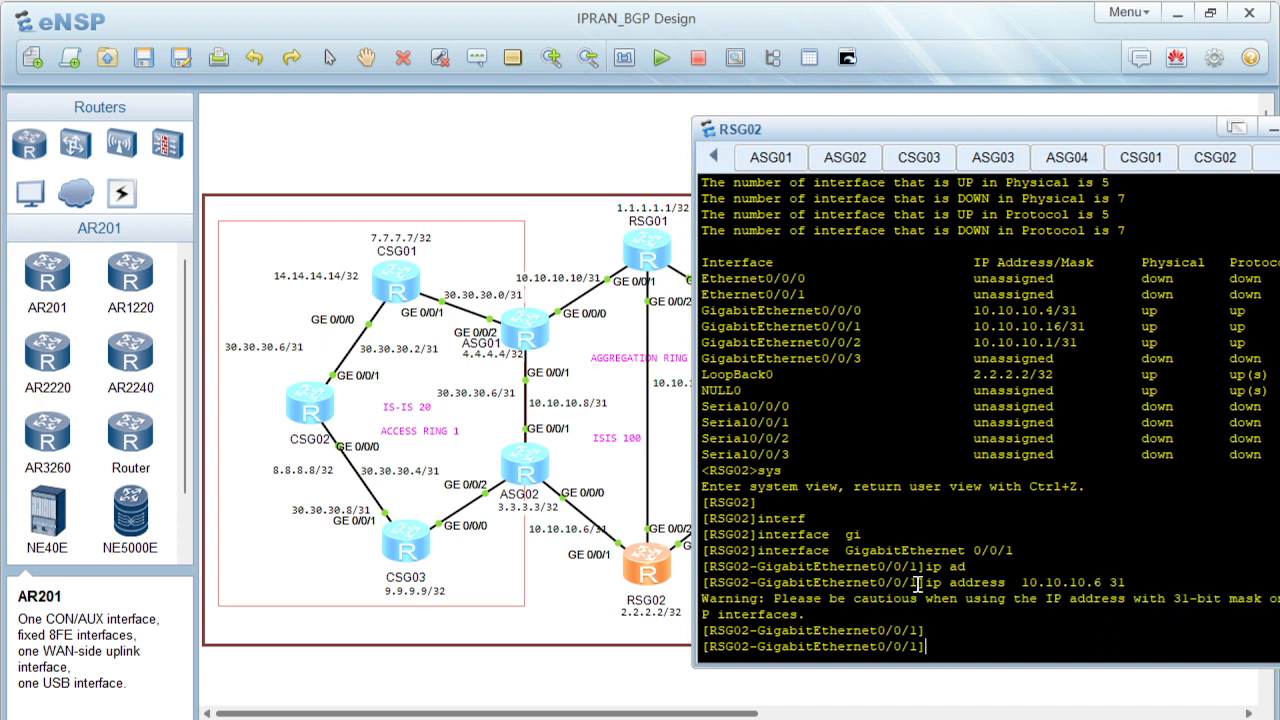
Check RSG02's IS-IS peers from the GigabitEthernet0/0/1 view with display isis peer.
type("displ")
key("Tab")
type("isi")
key("Tab")
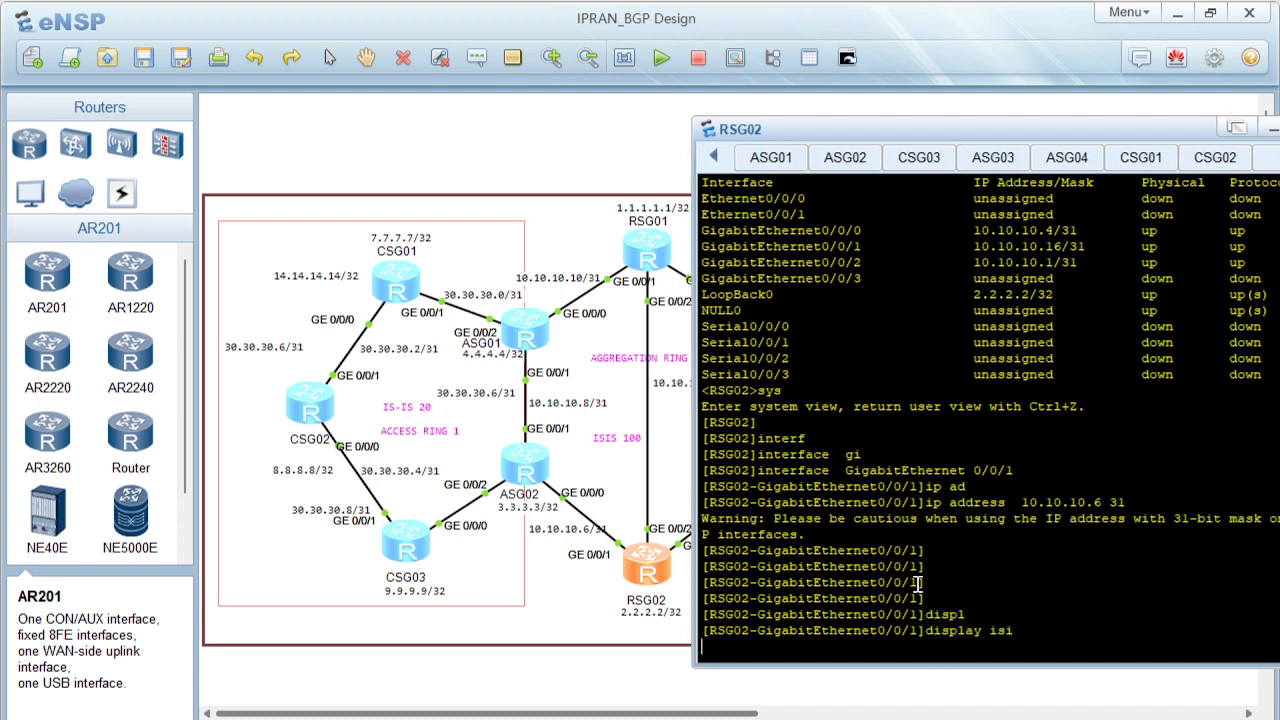
type("pe")
key("Tab")
key("Return")
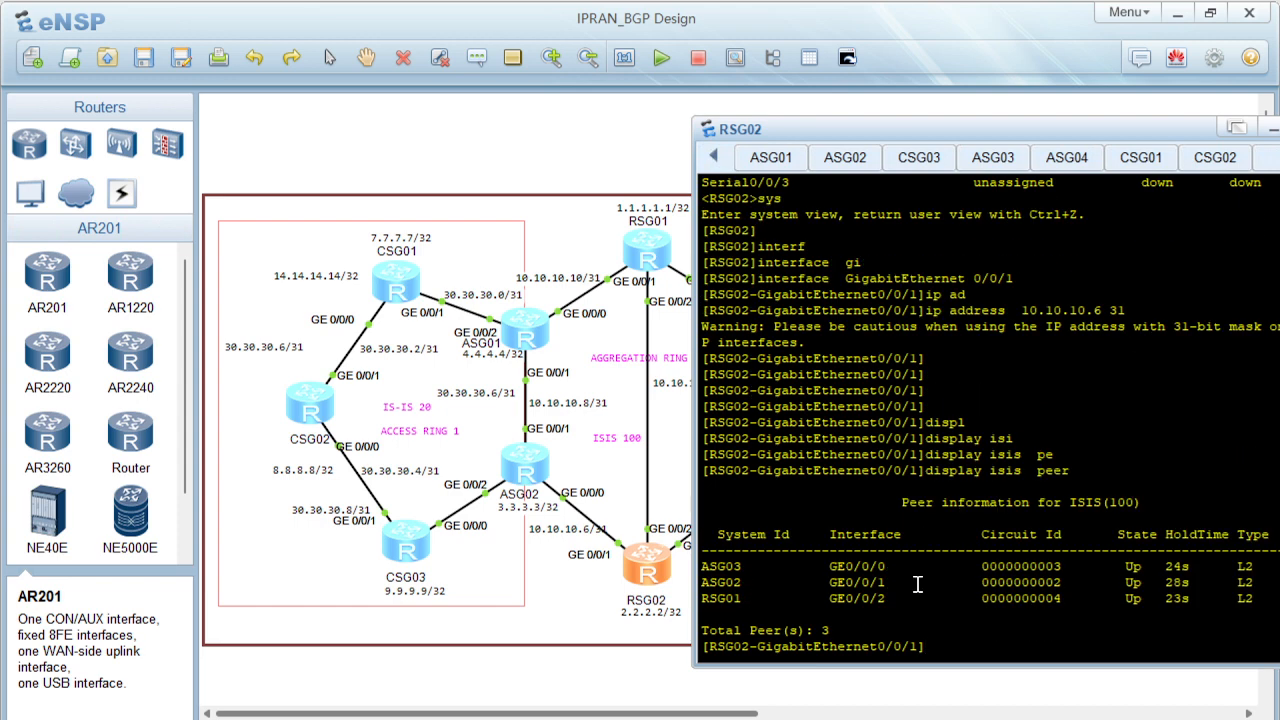
Repeat the display isis peer command several times on RSG02 to refresh the neighbour listing.
key("Up")
key("Return")
key("Up")
key("Return")
key("Up")
key("Down")
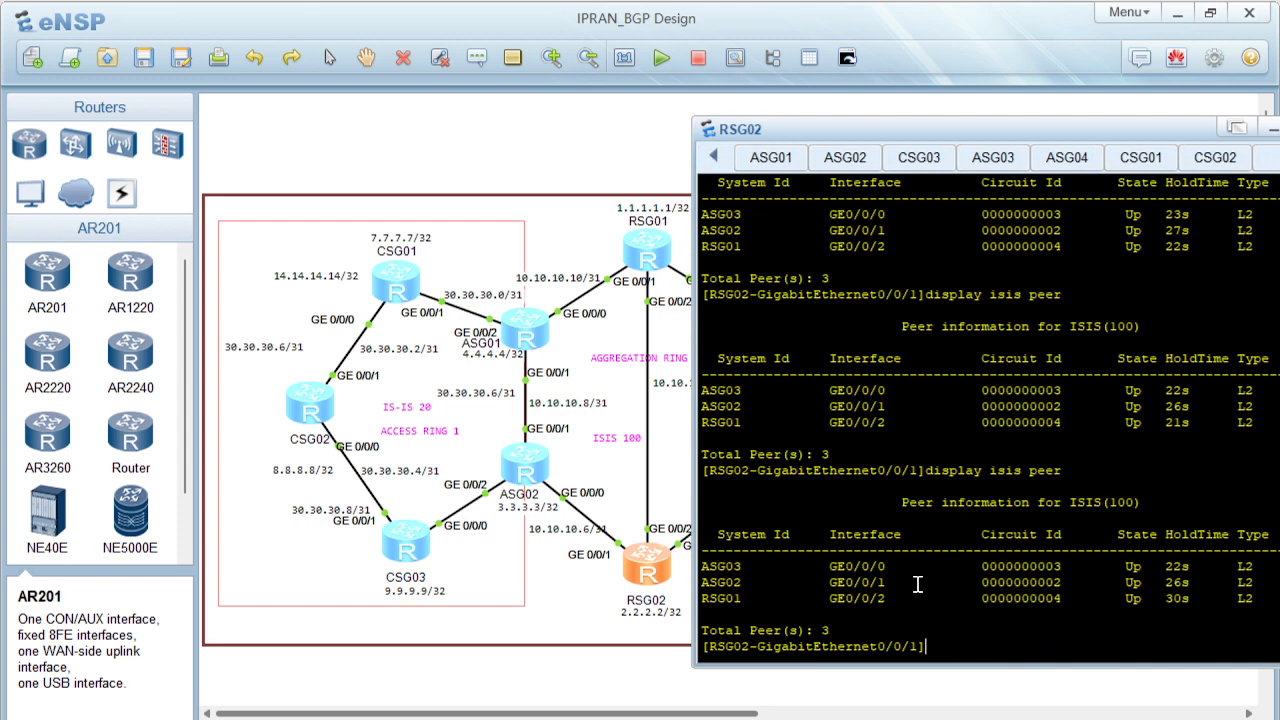
Open ASG02's console in place of RSG02's and list its IS-IS neighbours with display isis peer.
left_click(617, 695)
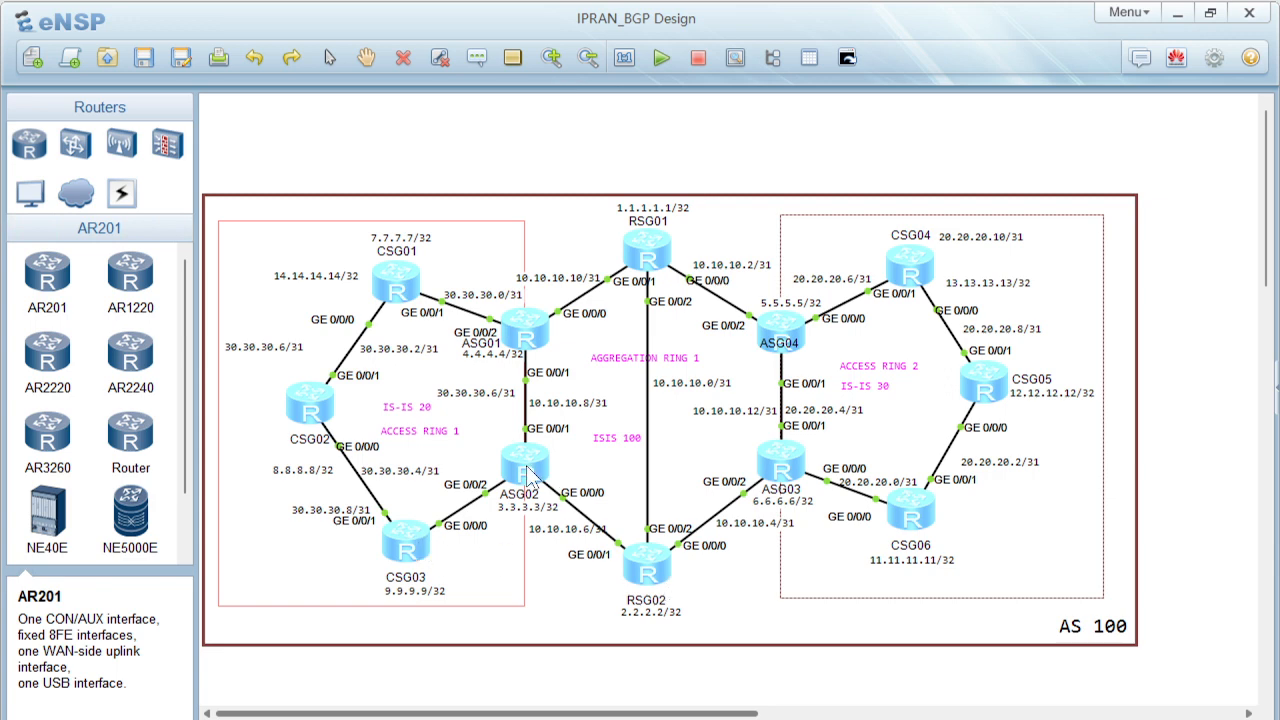
double_click(530, 478)
key("Return")
type("displ")
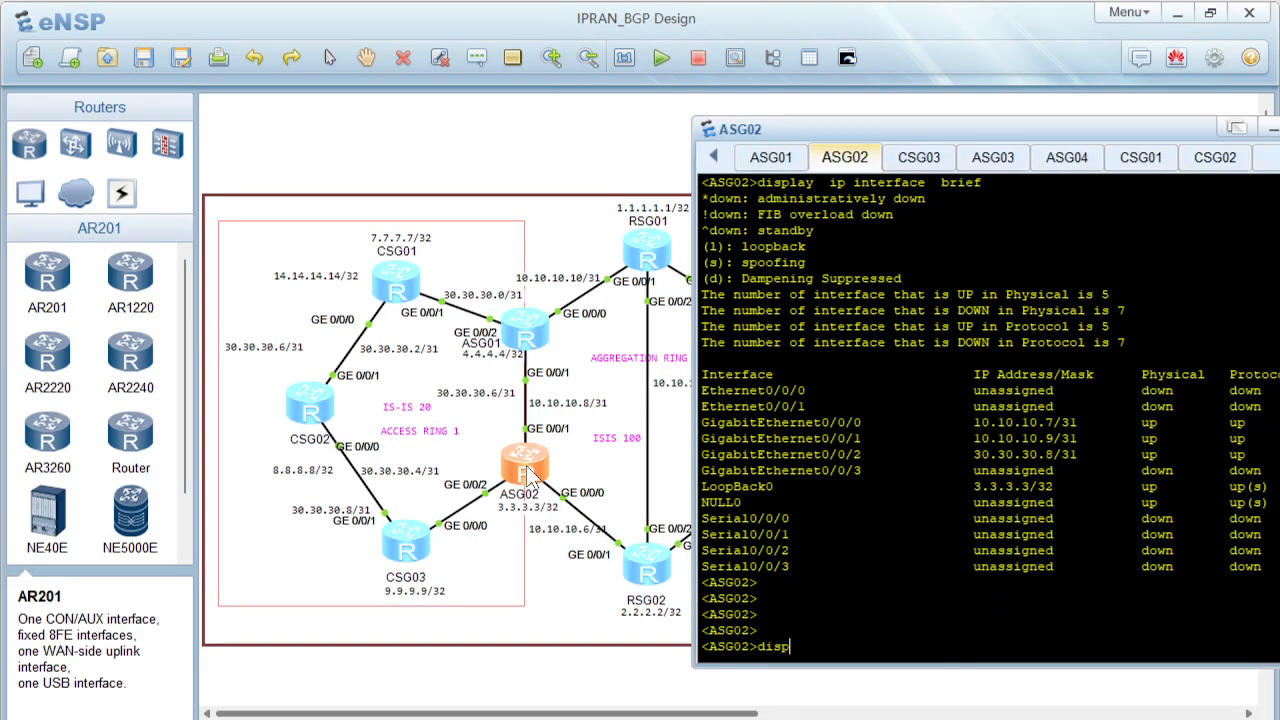
key("Tab")
type("isi")
key("Tab")
type("poe")
key("Tab")
key("BackSpace")
key("BackSpace")
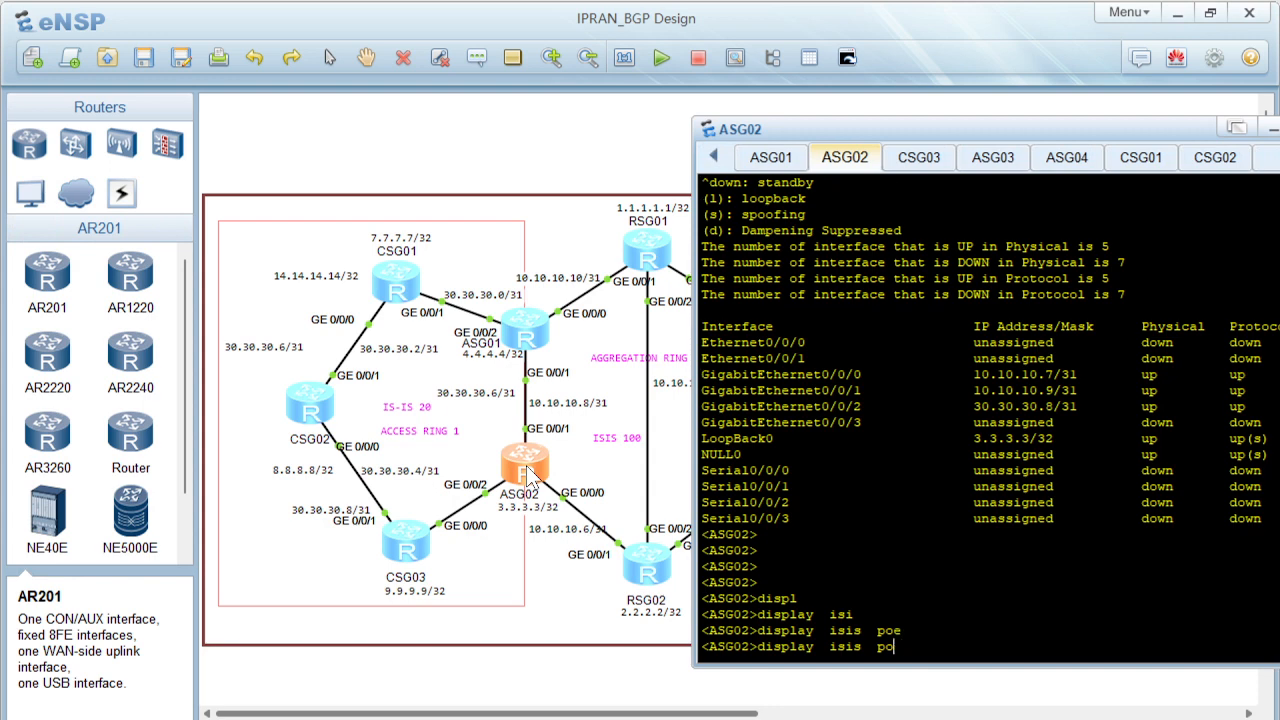
type("eer")
key("Return")
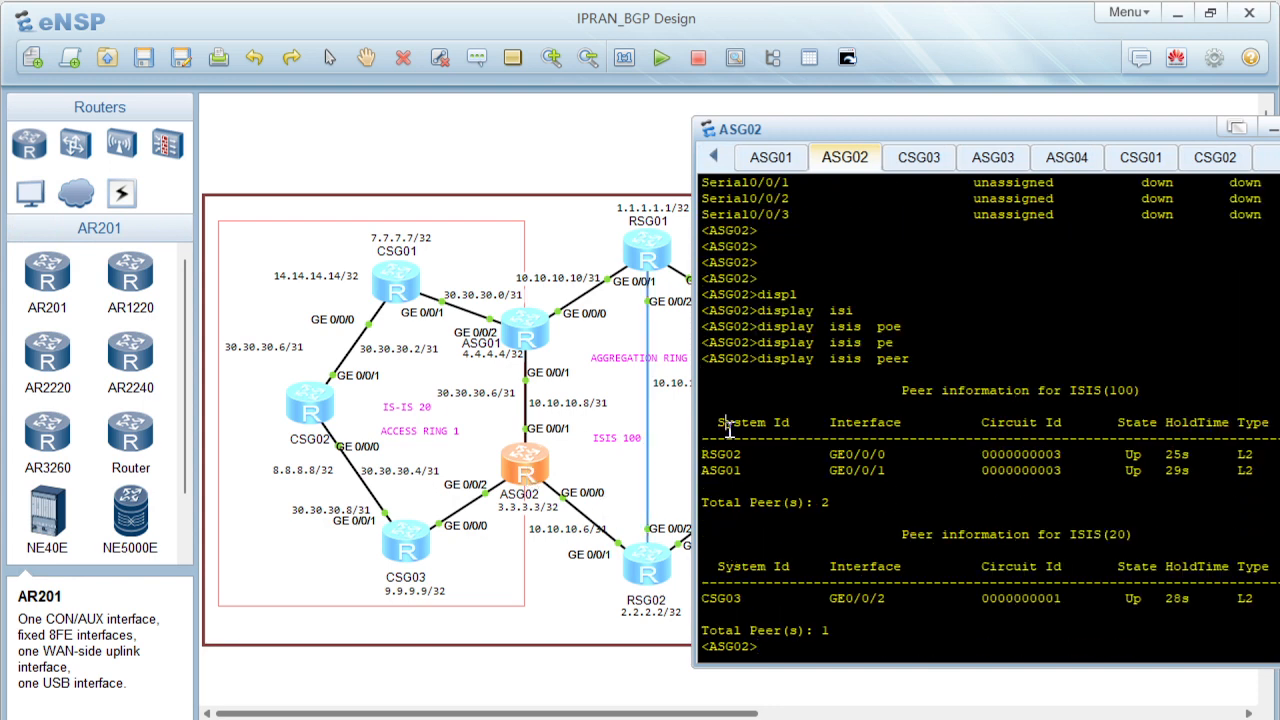
Highlight the ISIS 100 peer rows and the ISIS 20 peer row in ASG02's output to examine its neighbours.
left_click_drag(729, 427, 1043, 483)
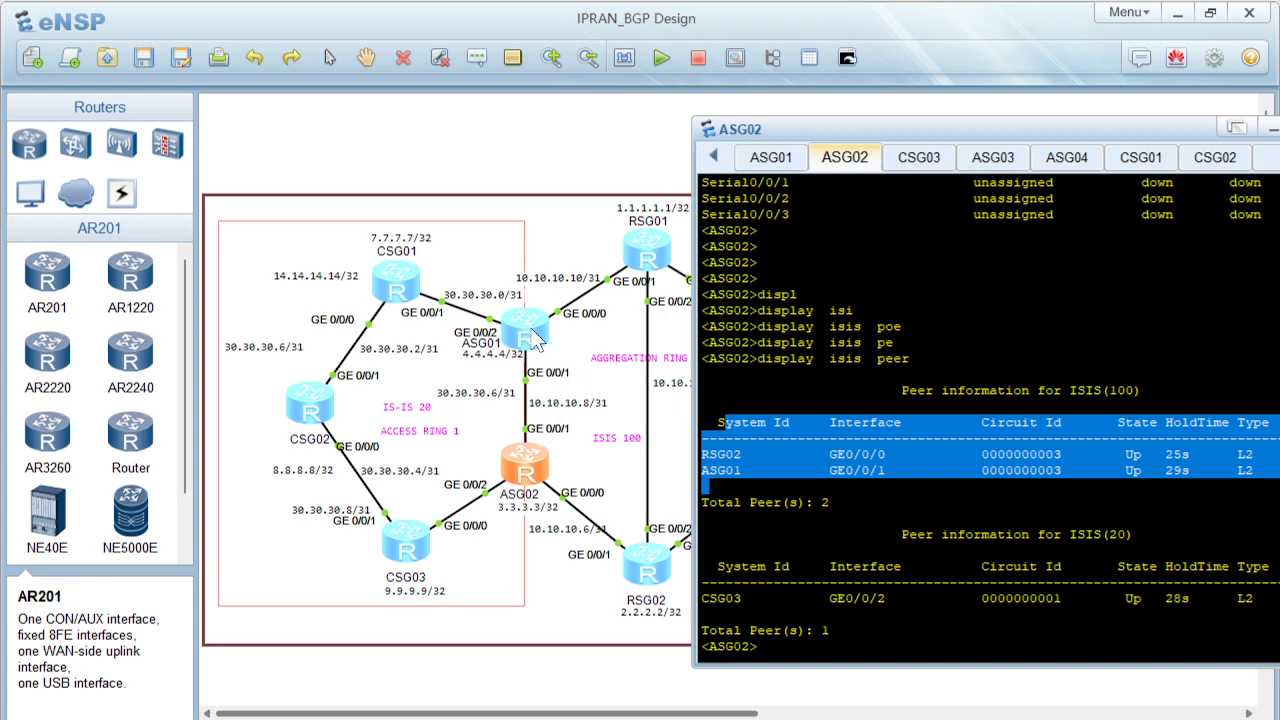
left_click(910, 508)
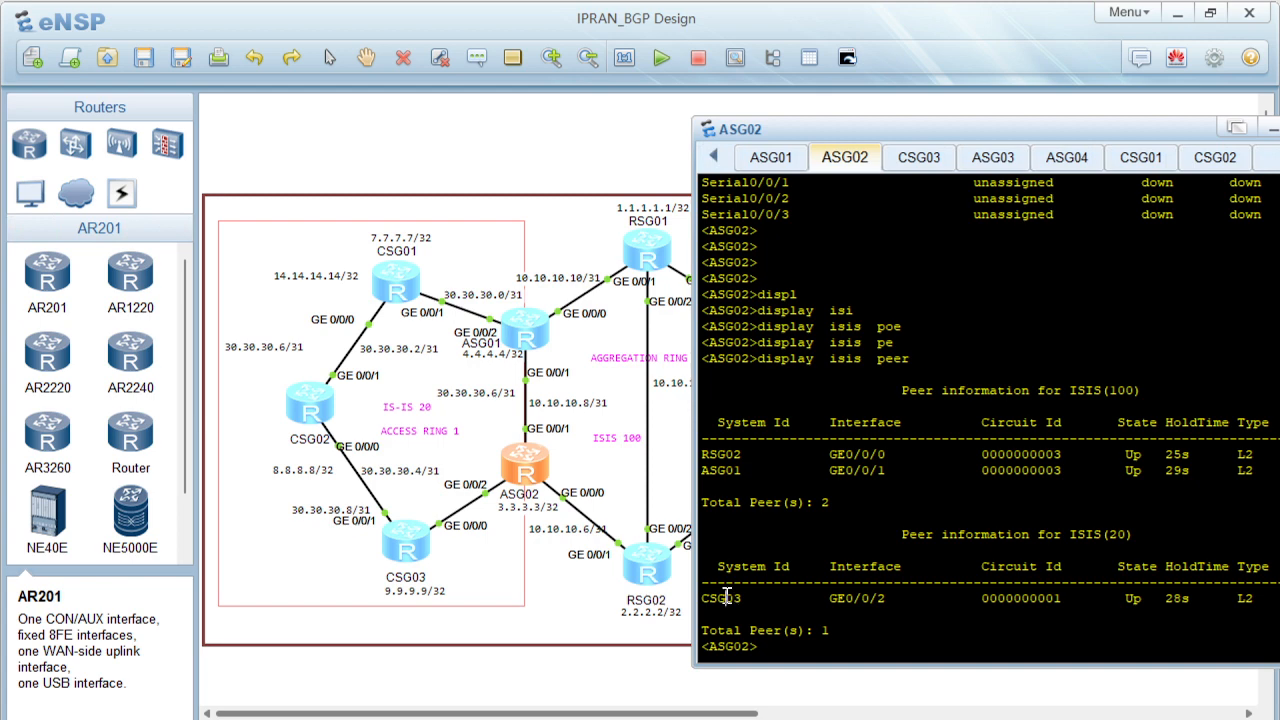
left_click_drag(726, 597, 1079, 612)
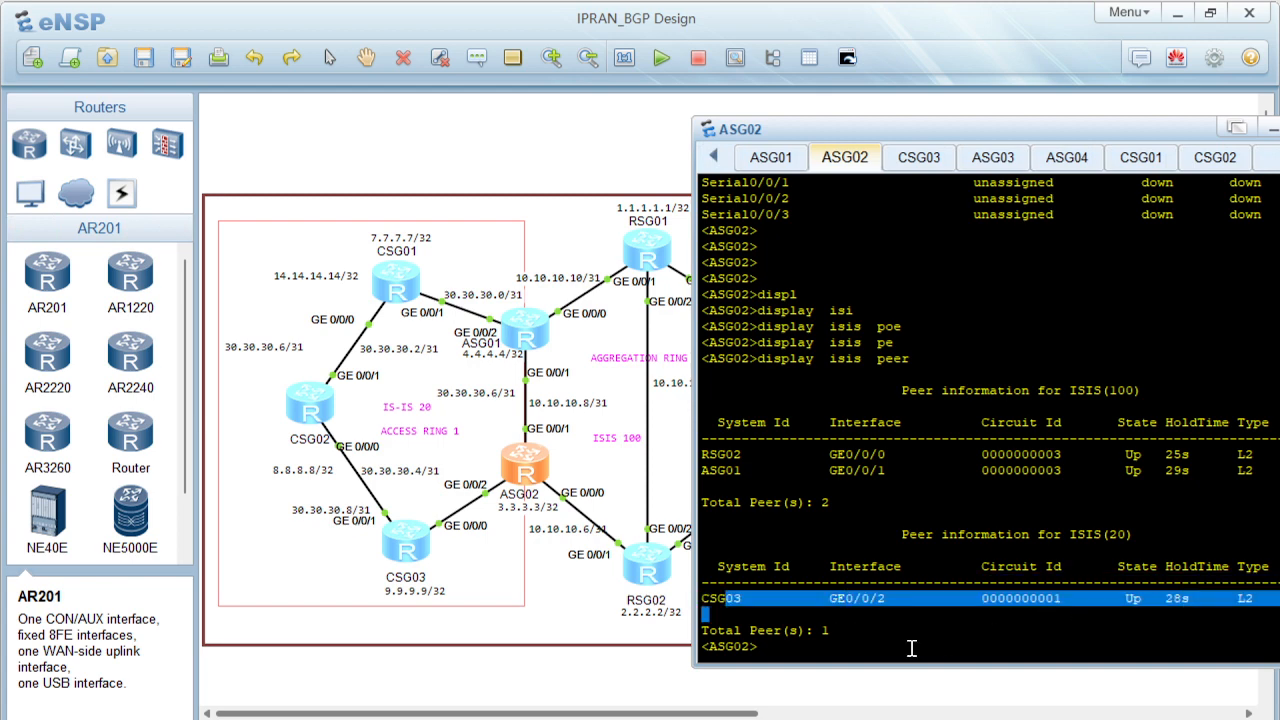
Open ASG01's console and list its IS-IS neighbours with display isis peer.
double_click(525, 333)
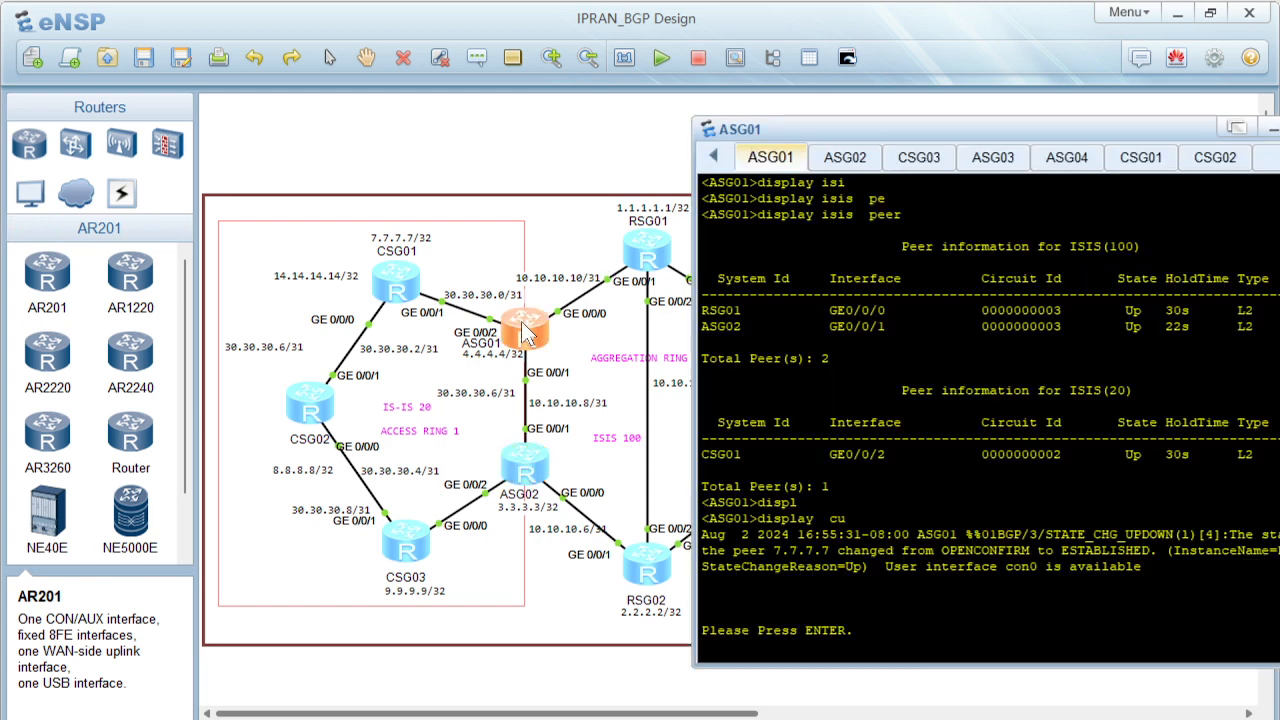
key("Return")
key("Return")
key("Return")
type("displ")
key("Tab")
type("b")
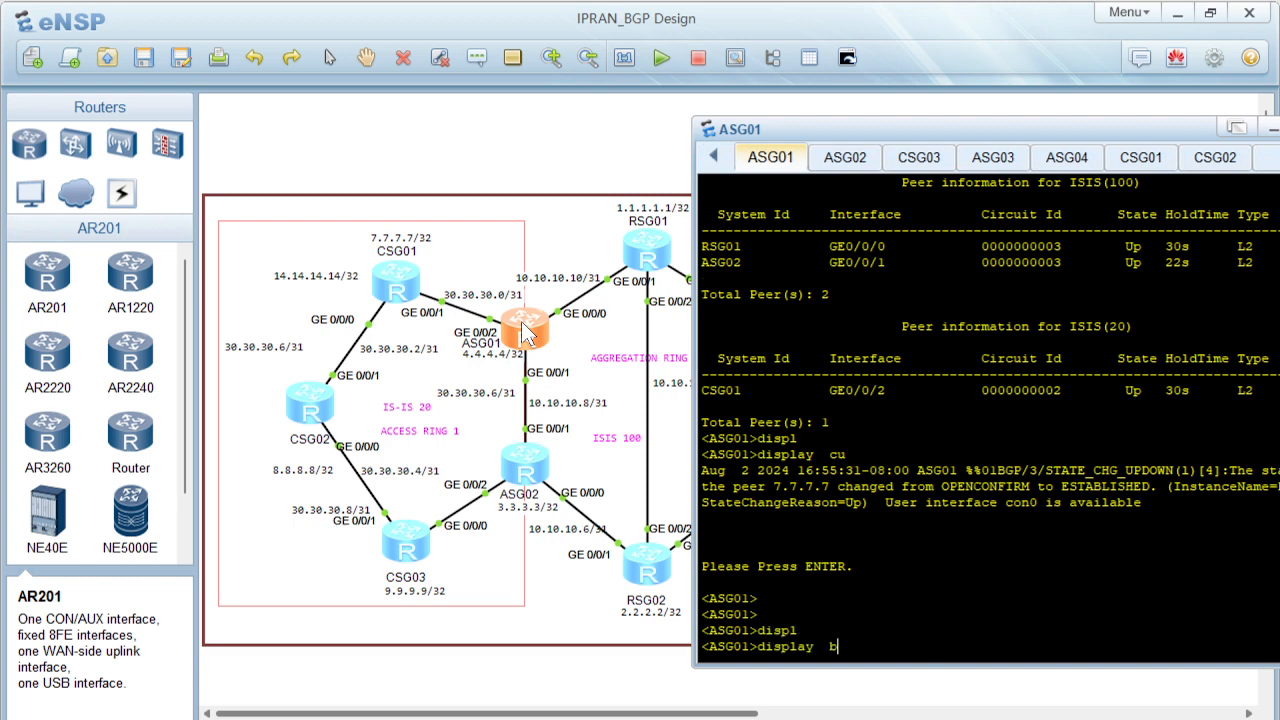
key("BackSpace")
type("is")
key("Tab")
type("pe")
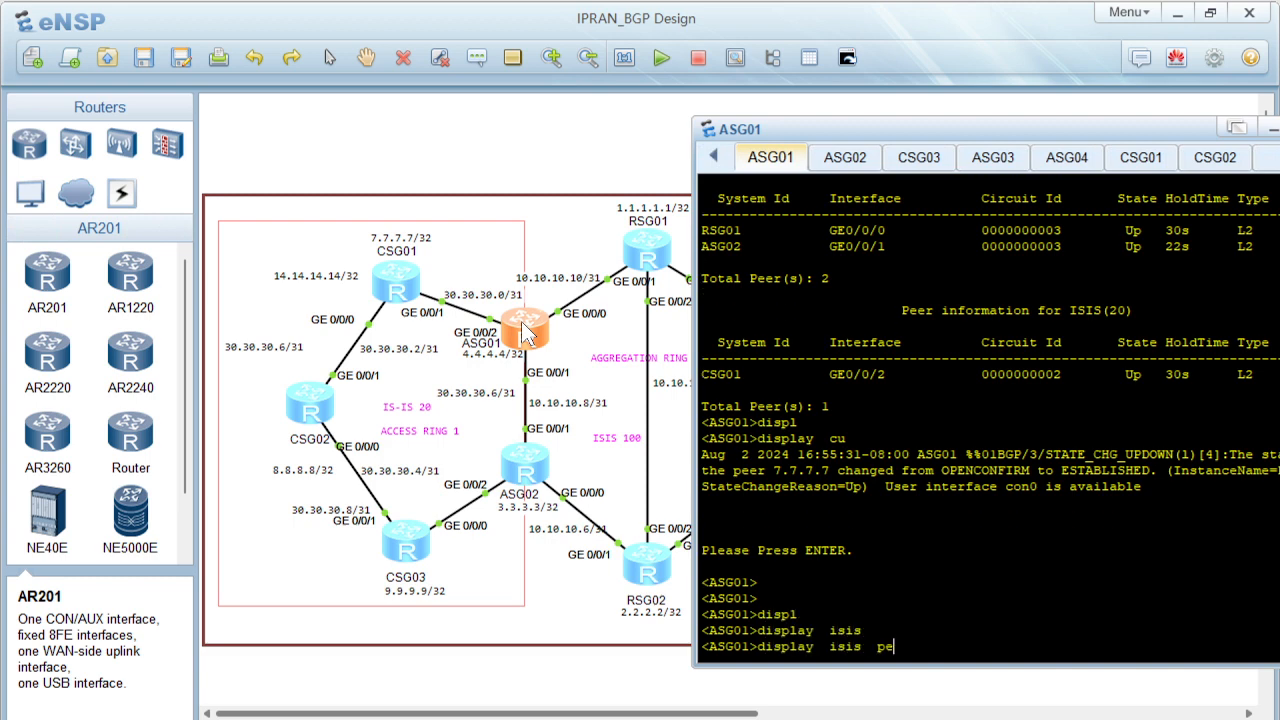
key("Tab")
key("Return")
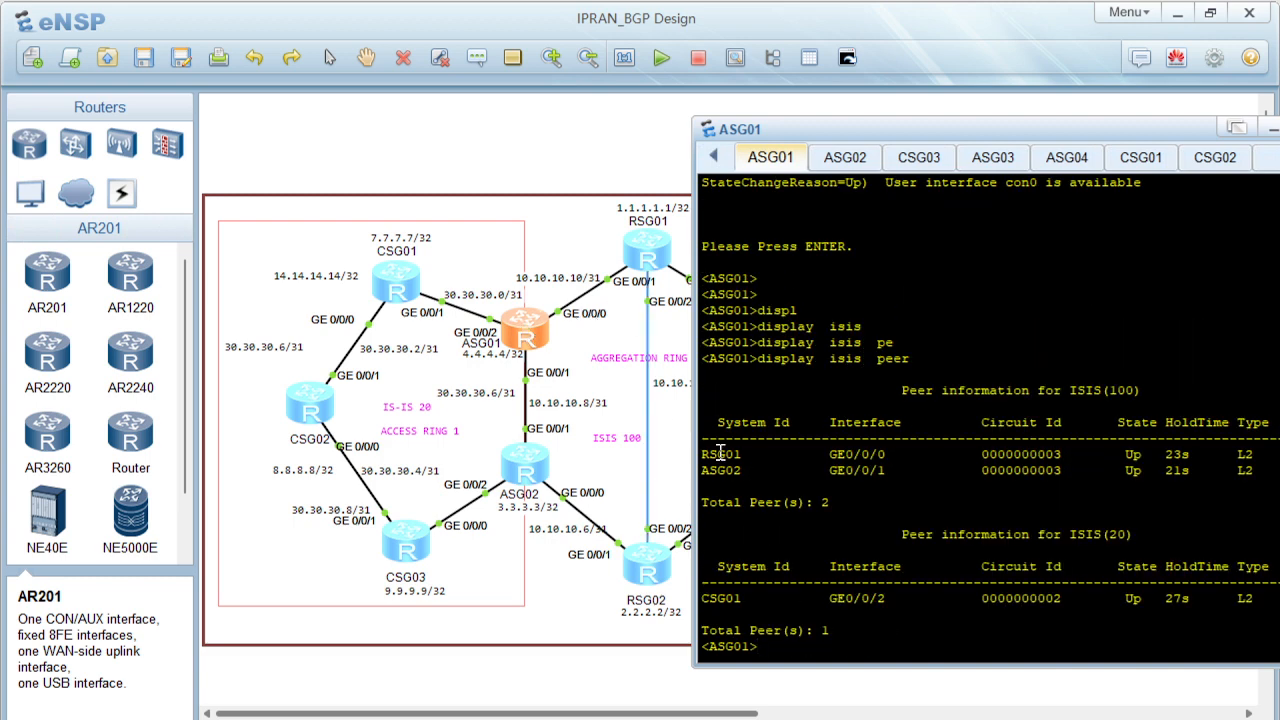
Examine ASG01's ISIS 100 and ISIS 20 peer rows by highlighting them, and hide the console to uncover the topology.
left_click_drag(704, 454, 852, 473)
left_click_drag(726, 598, 773, 598)
left_click(608, 700)
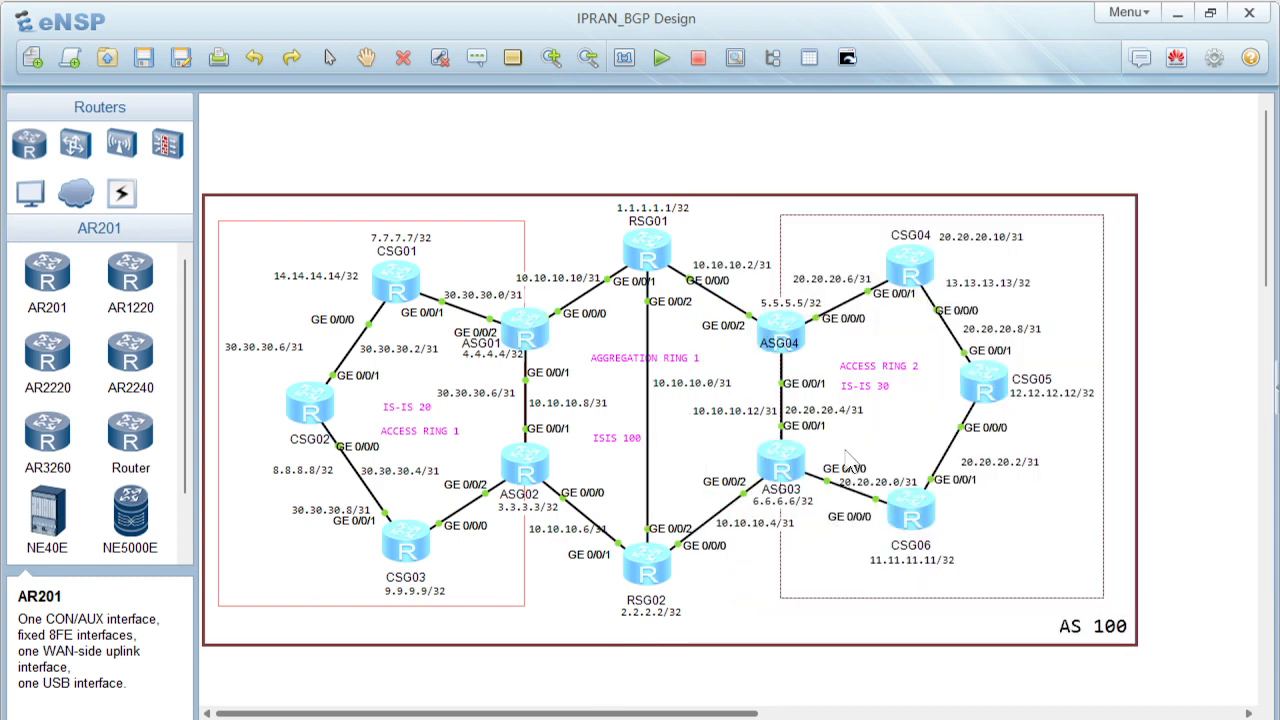
Open ASG04's console, run display isis peer, and highlight its ISIS 100 and ISIS 30 peer rows for review.
double_click(775, 328)
key("Return")
key("Return")
key("Return")
type("dis")
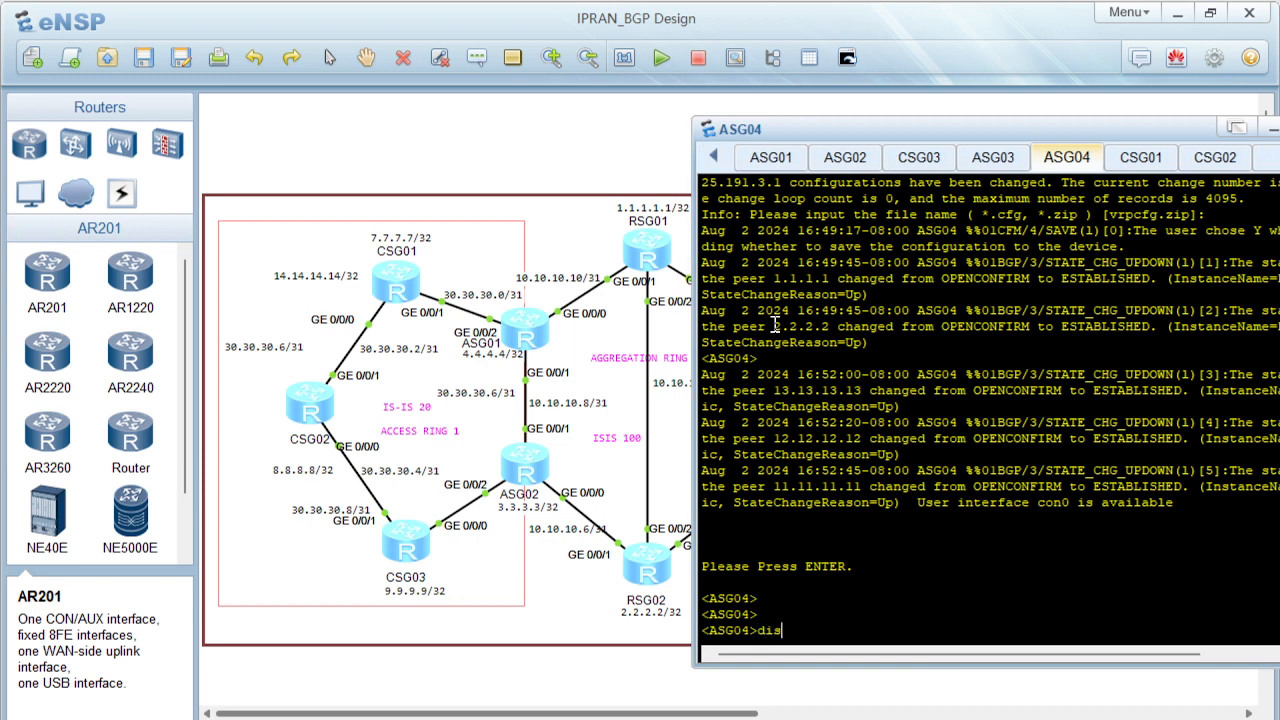
type("pl")
key("Tab")
type("isi")
key("Tab")
type("pe")
key("Tab")
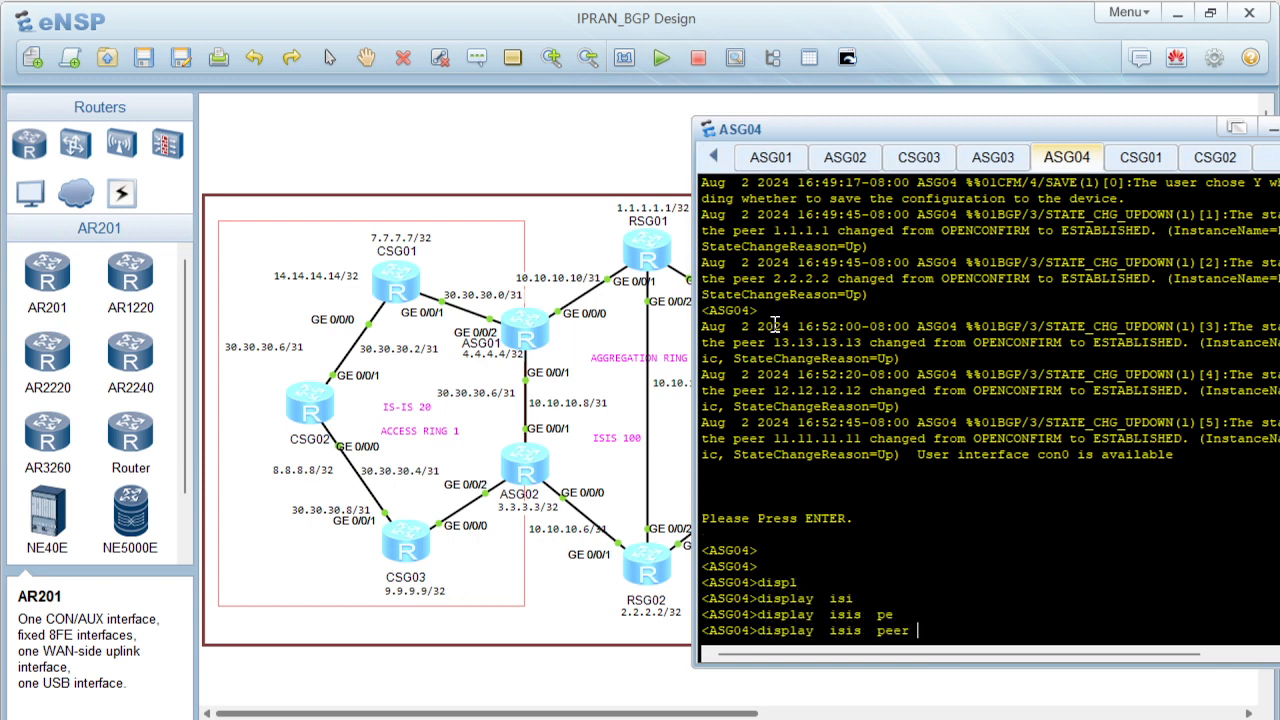
key("Return")
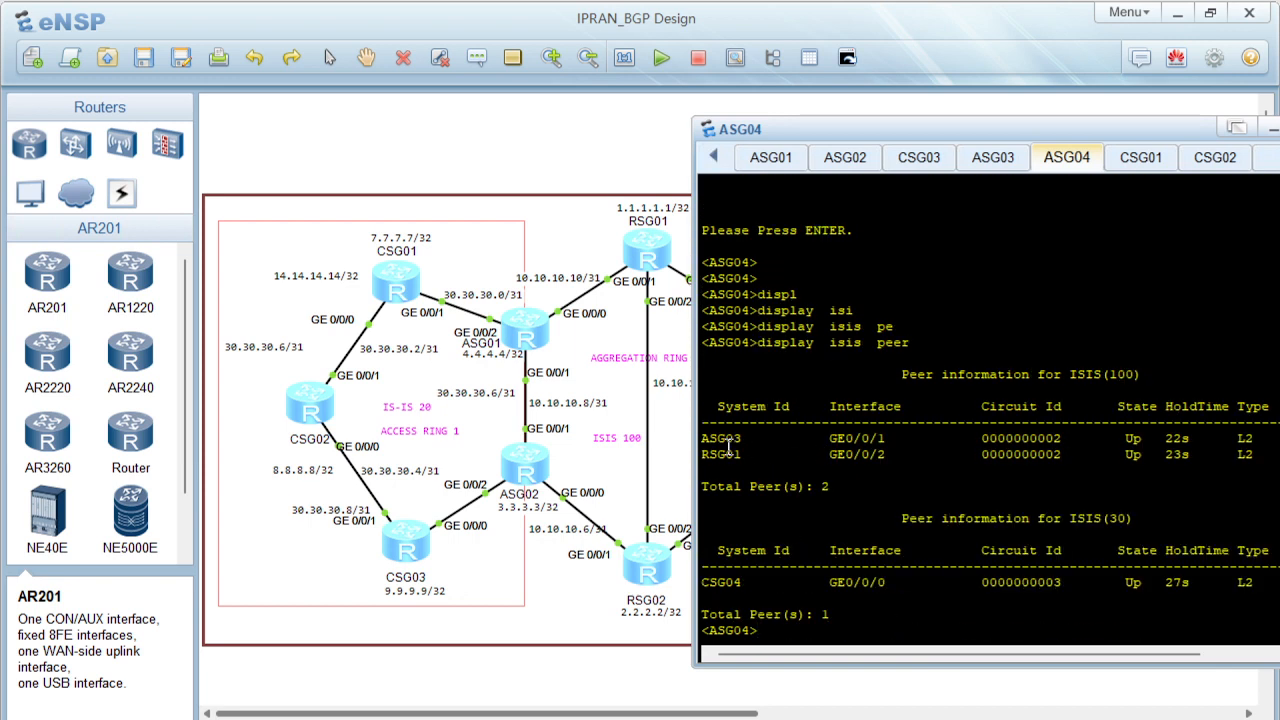
left_click_drag(724, 446, 823, 455)
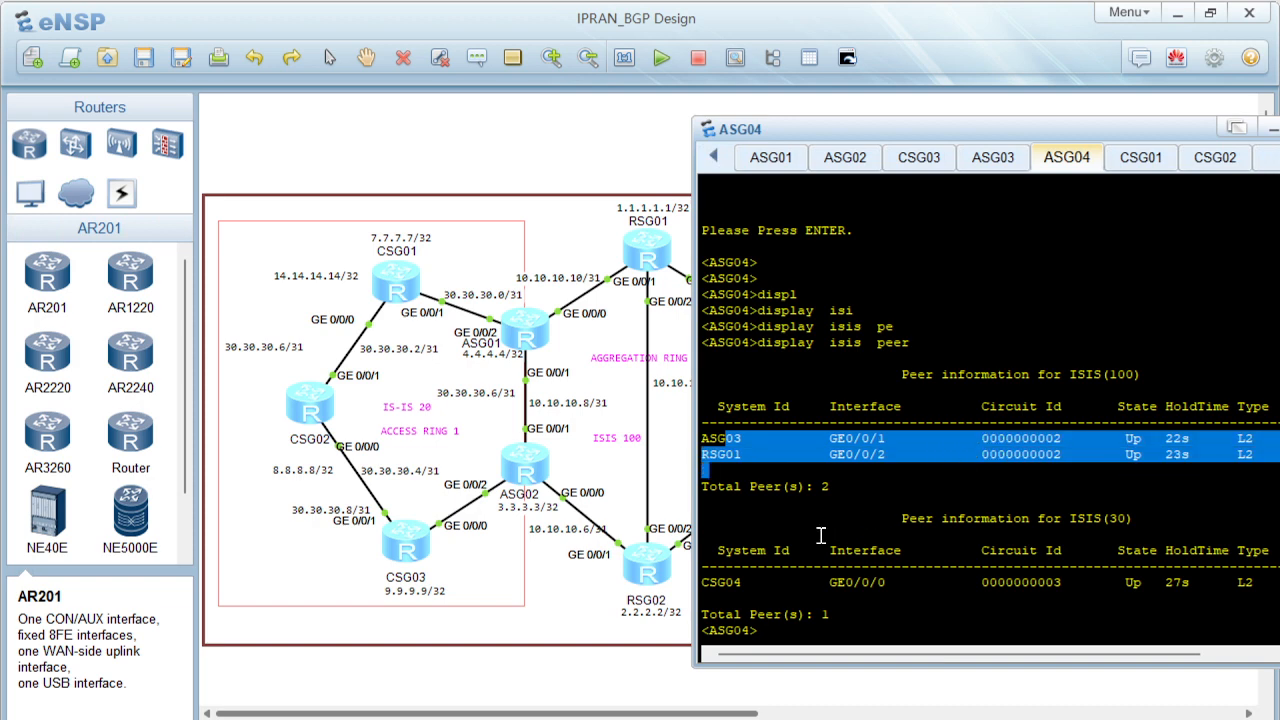
left_click_drag(783, 582, 914, 594)
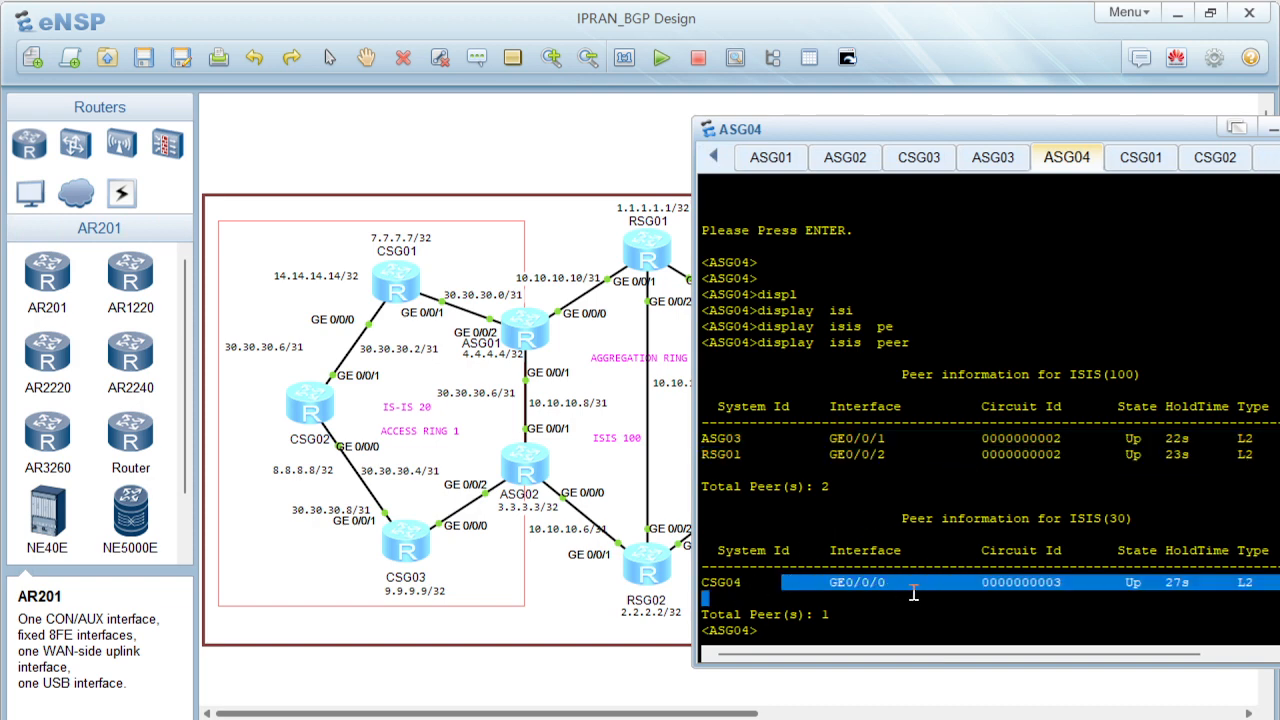
Open CSG02's console, run display isis peer, and highlight its ISIS 20 peer rows for review.
double_click(315, 412)
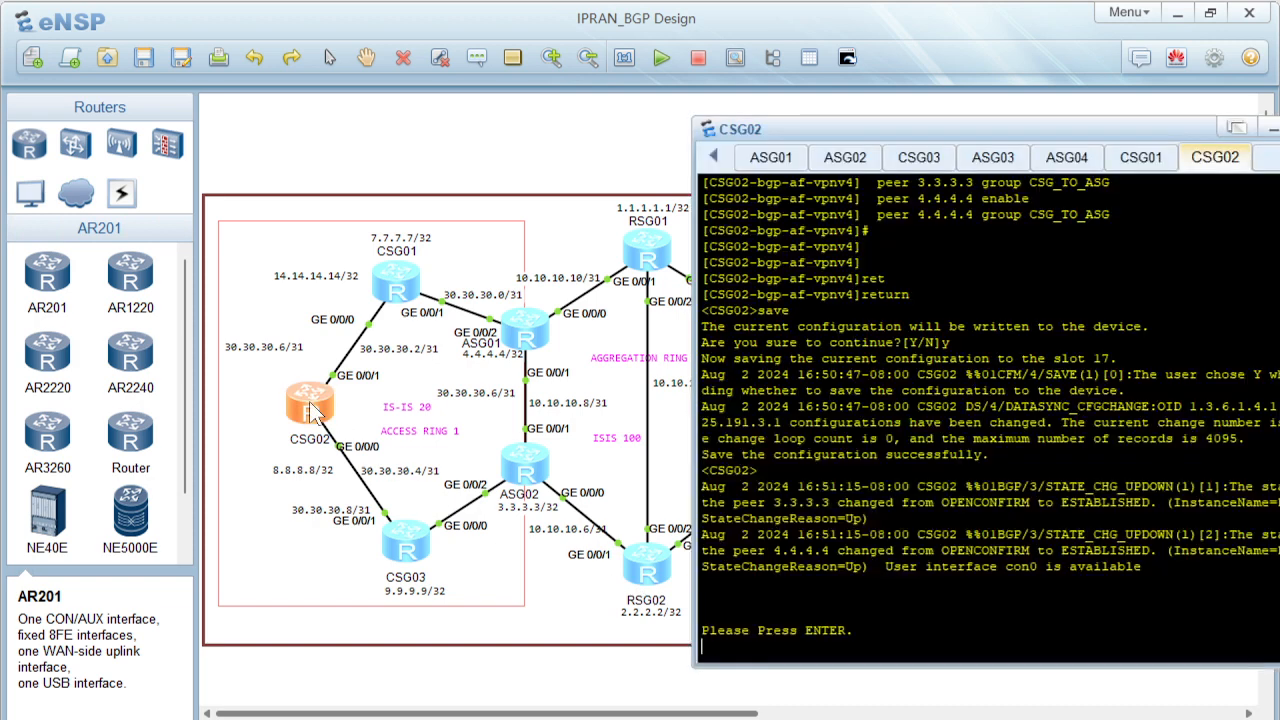
type("displ")
key("Tab")
type("isi")
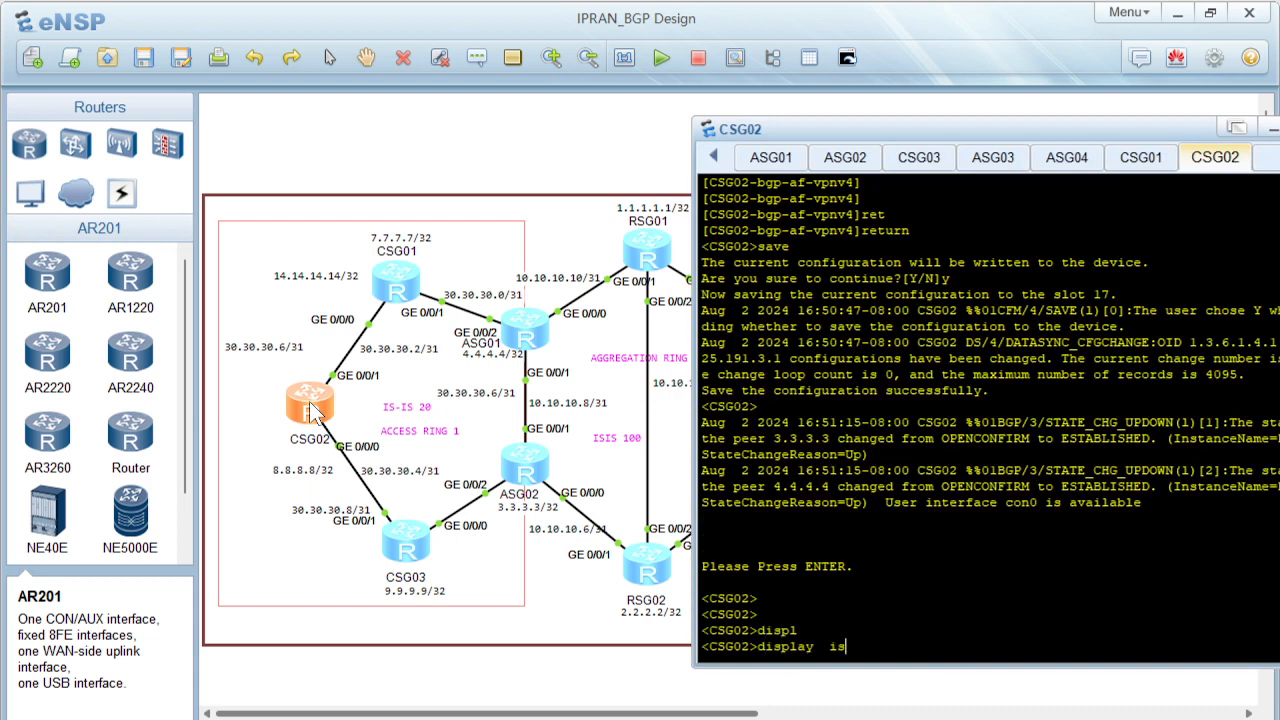
key("Tab")
type("pe")
key("Tab")
key("Return")
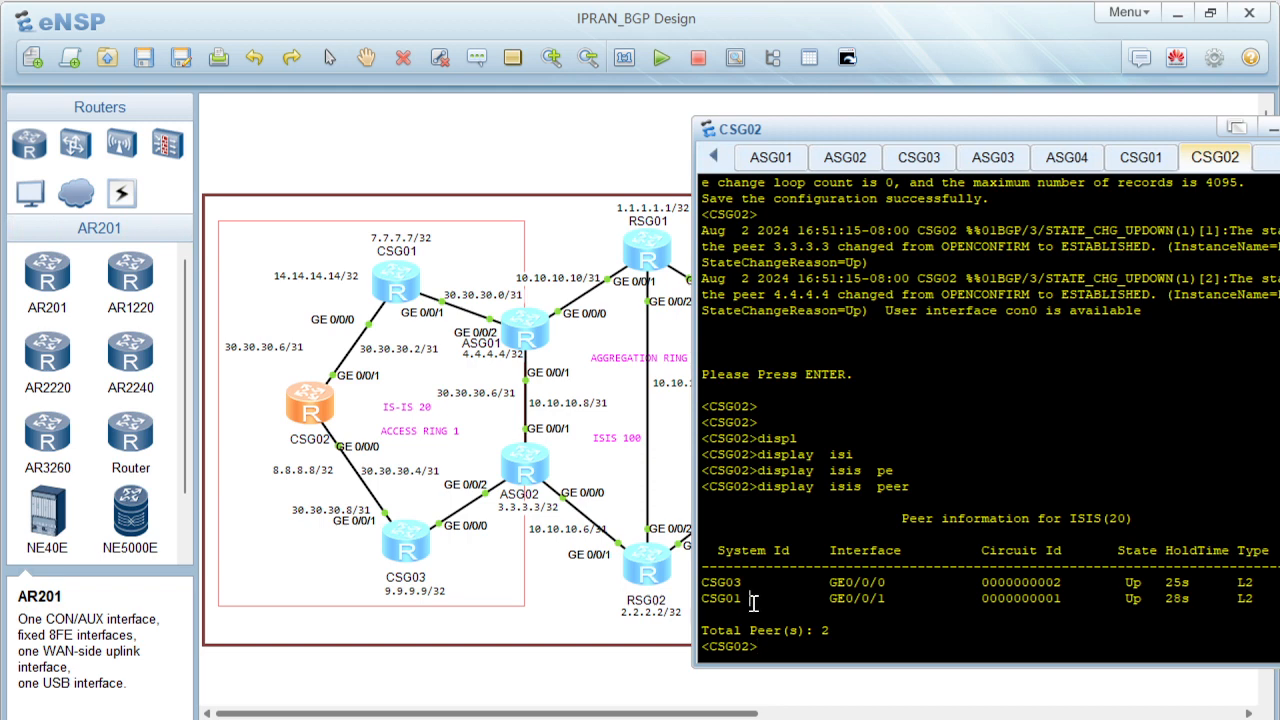
left_click_drag(752, 601, 717, 588)
Bring CSG02's console back up, reposition it over the topology, and minimize it to uncover the full network diagram.
left_click(592, 614)
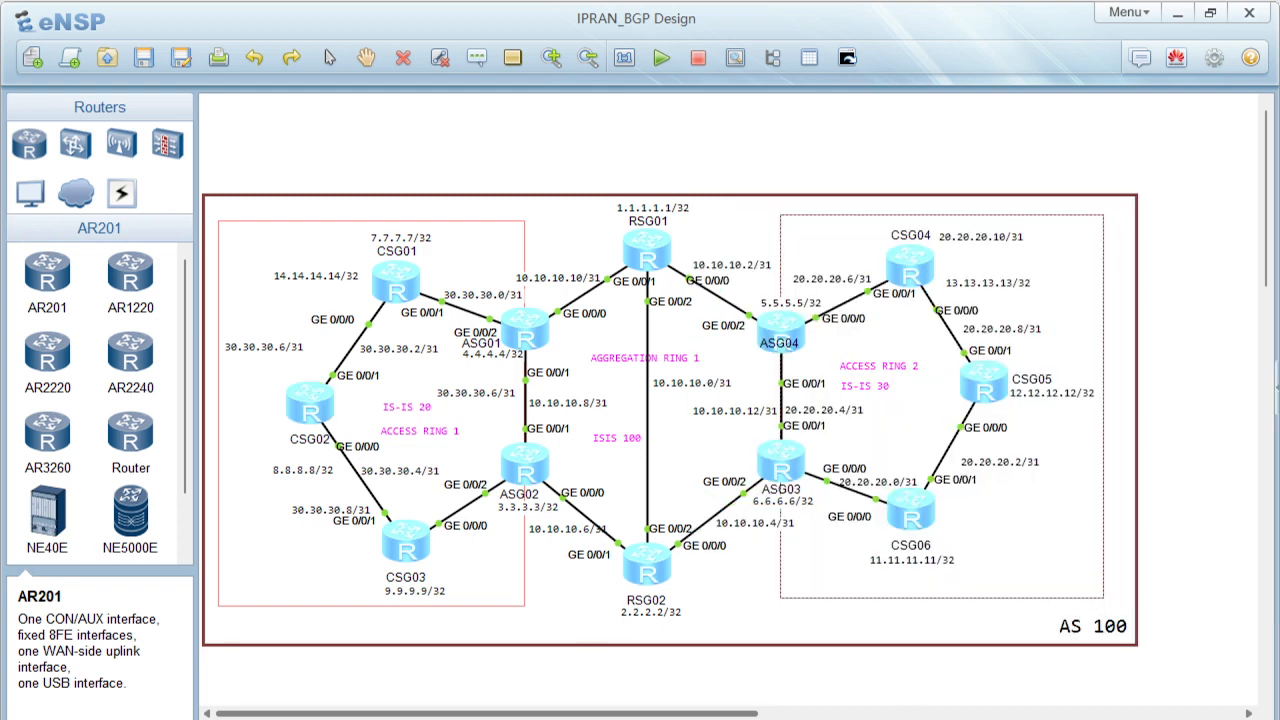
mouse_move(840, 719)
double_click(318, 408)
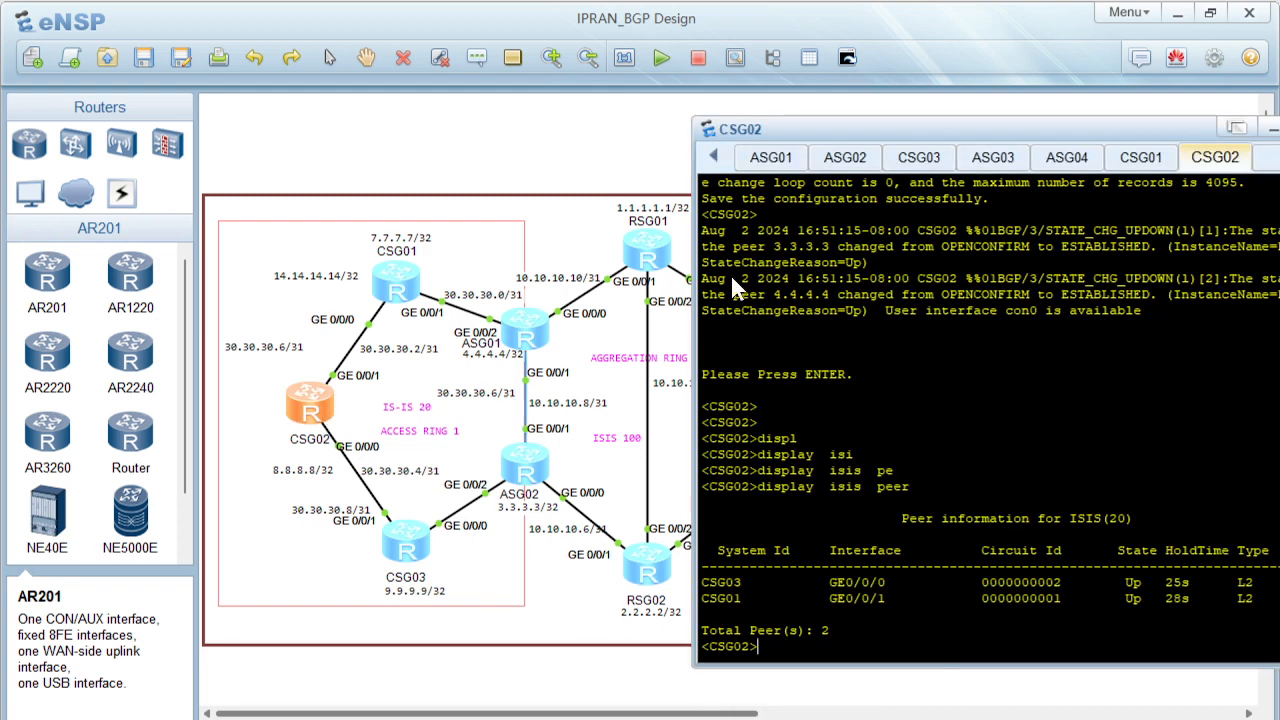
left_click_drag(1172, 135, 860, 155)
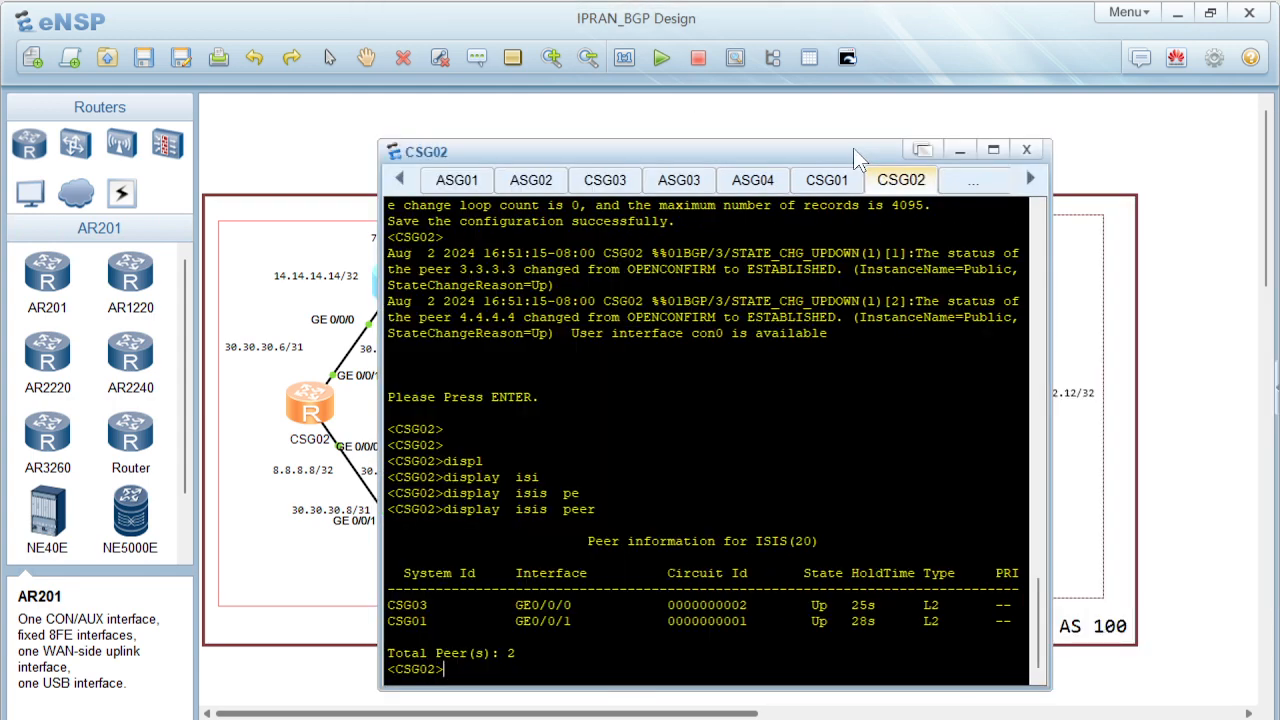
left_click(961, 152)
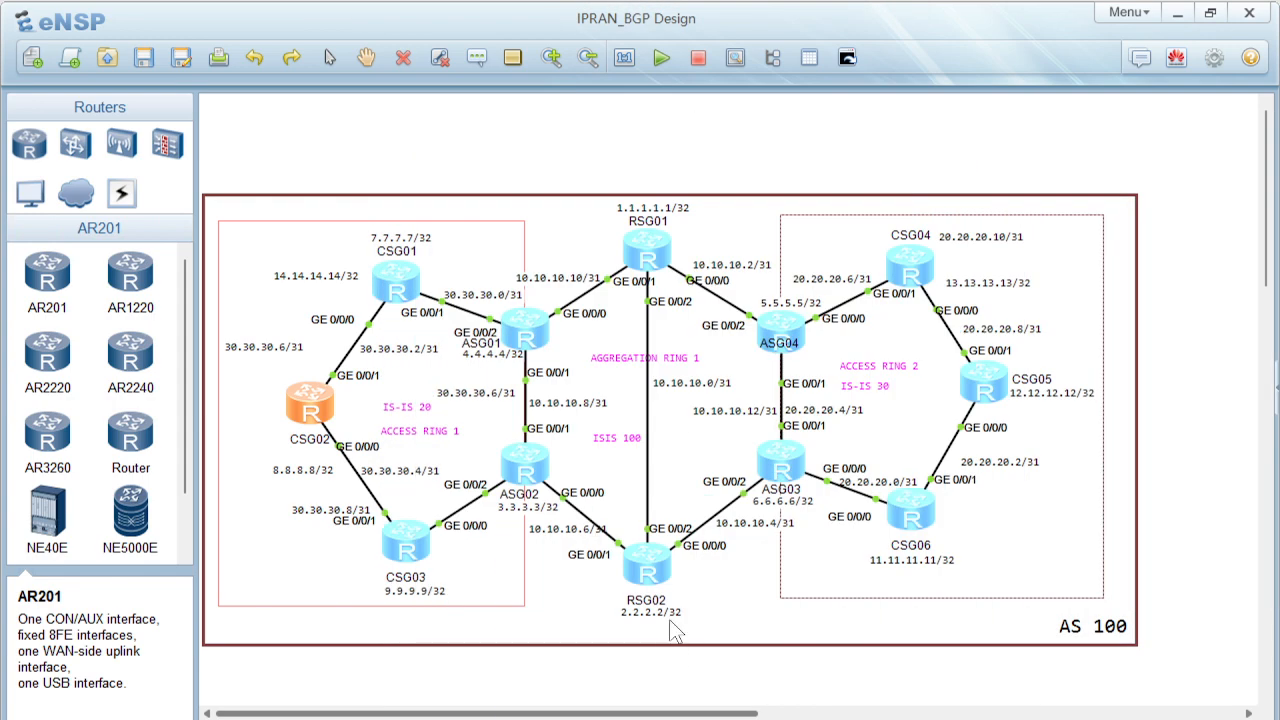
Switch to IPRAN BGP INTRA AS LAB.pdf in Acrobat and go to Step 2 on route import between the Access and Aggregation IGP processes.
mouse_move(840, 719)
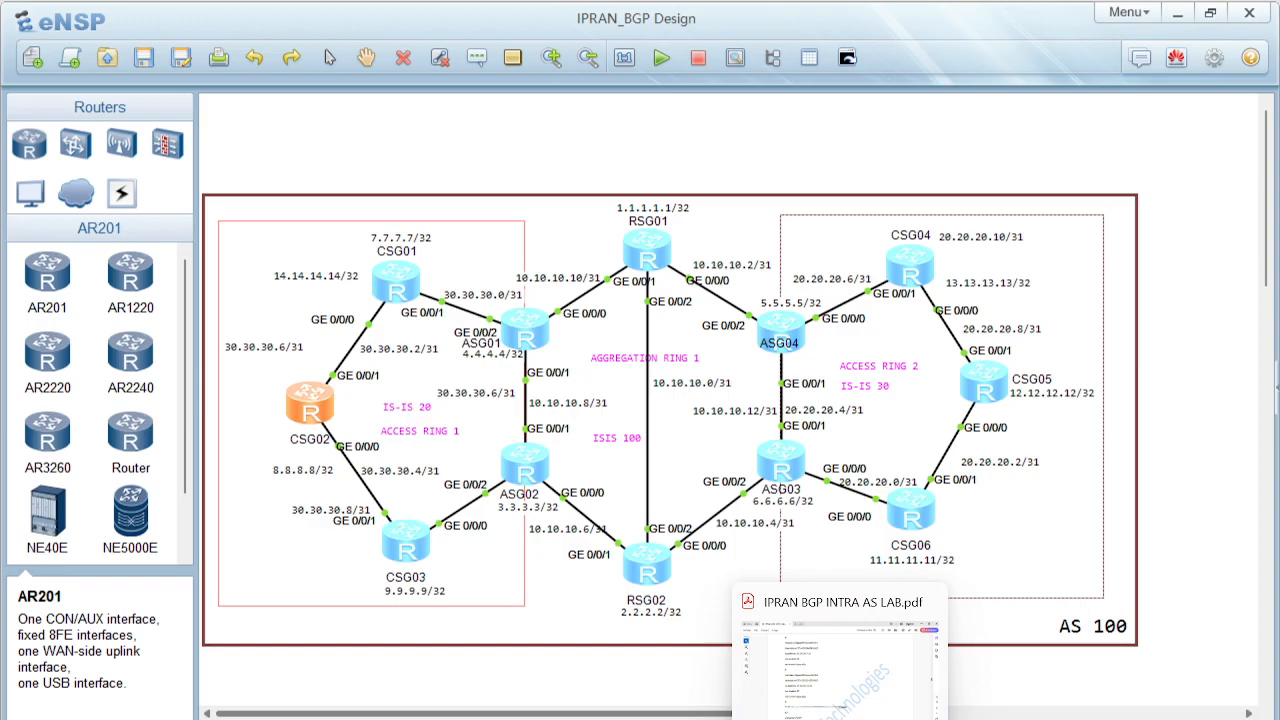
left_click(843, 646)
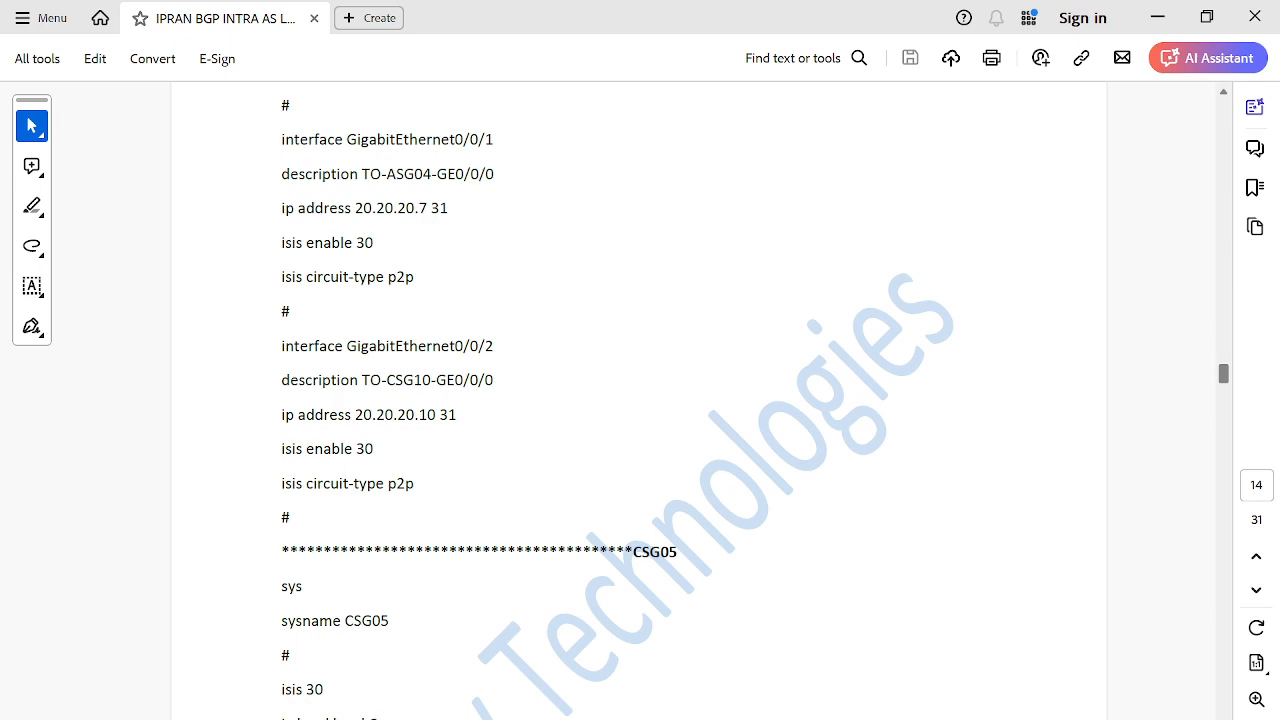
scroll(640, 400, "down", 10)
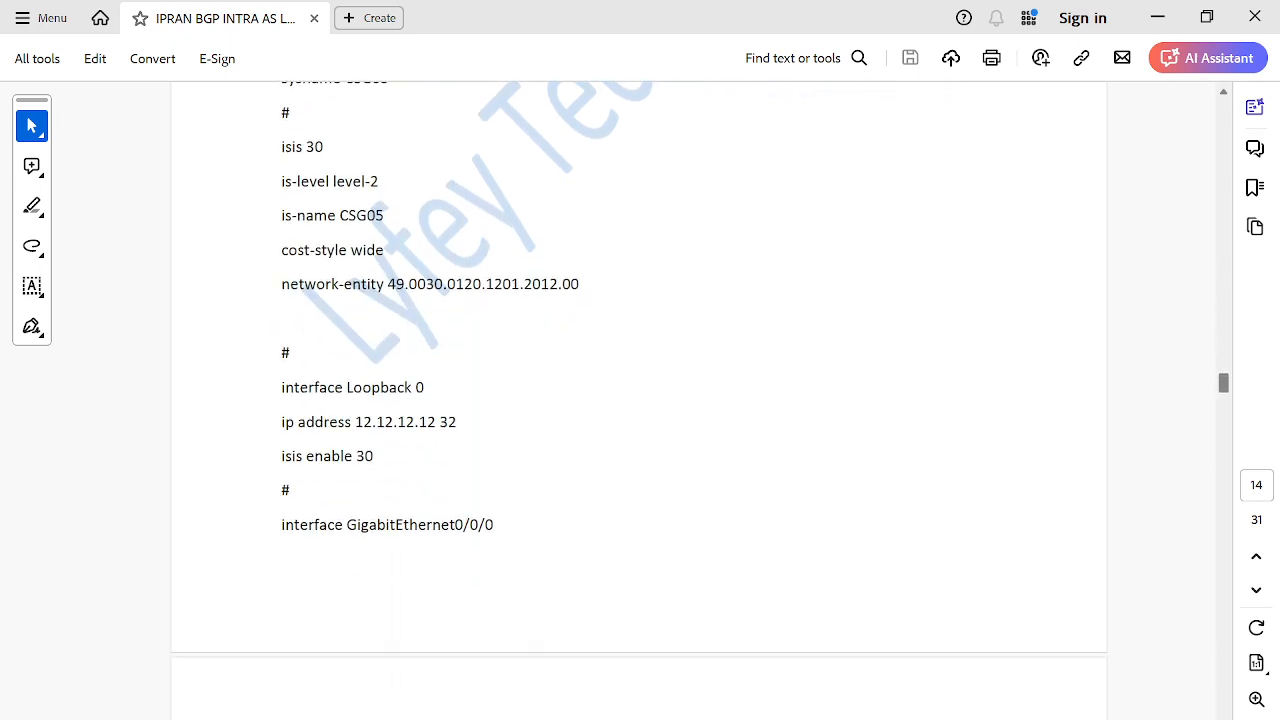
scroll(640, 400, "down", 10)
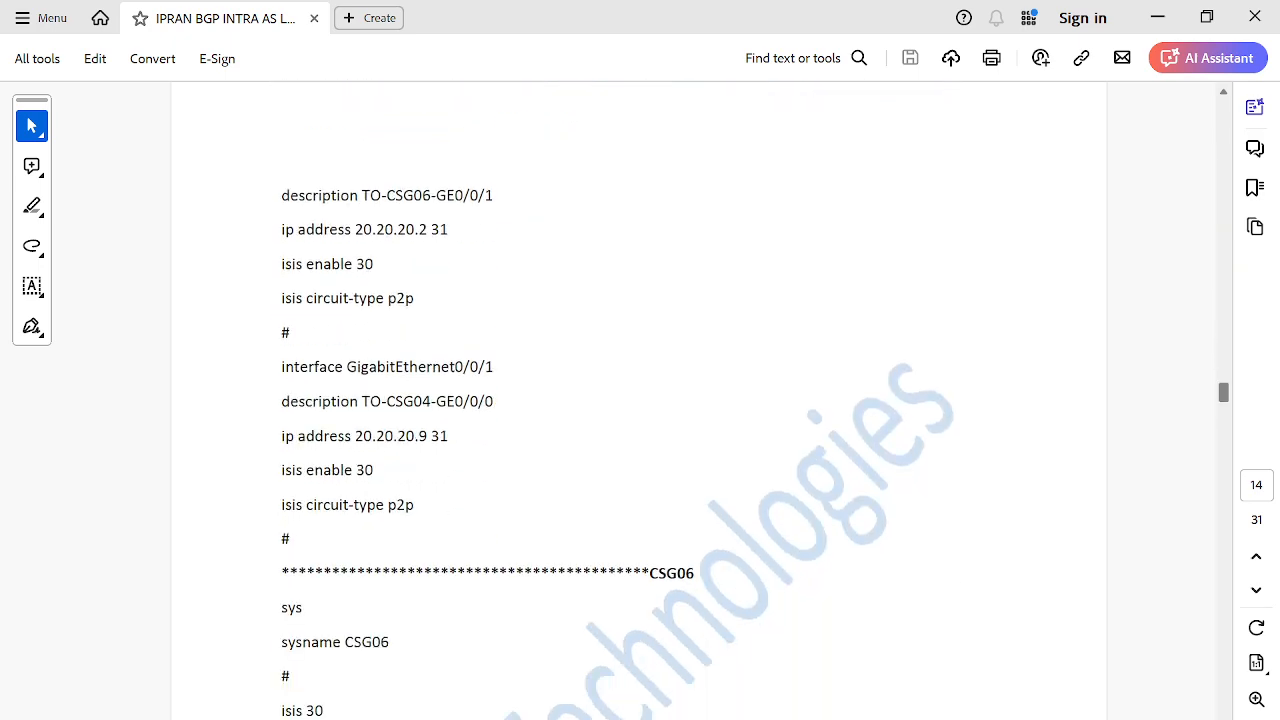
scroll(640, 400, "down", 15)
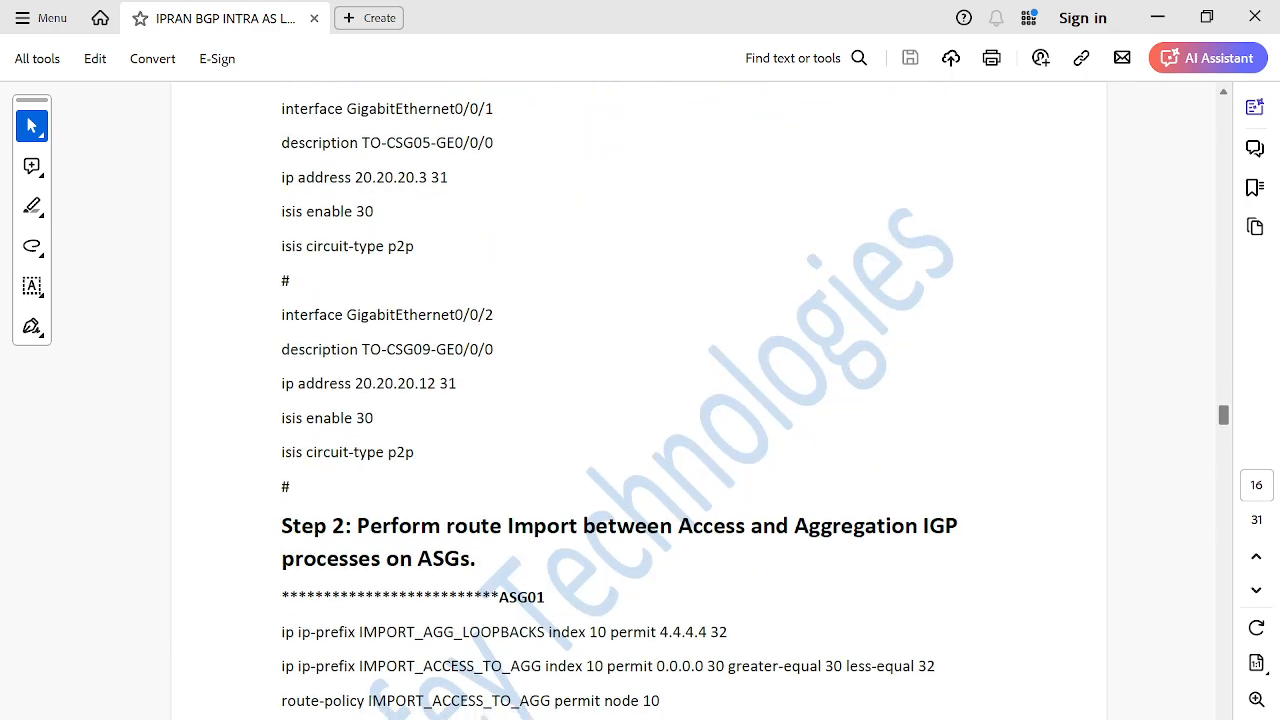
scroll(640, 400, "down", 3)
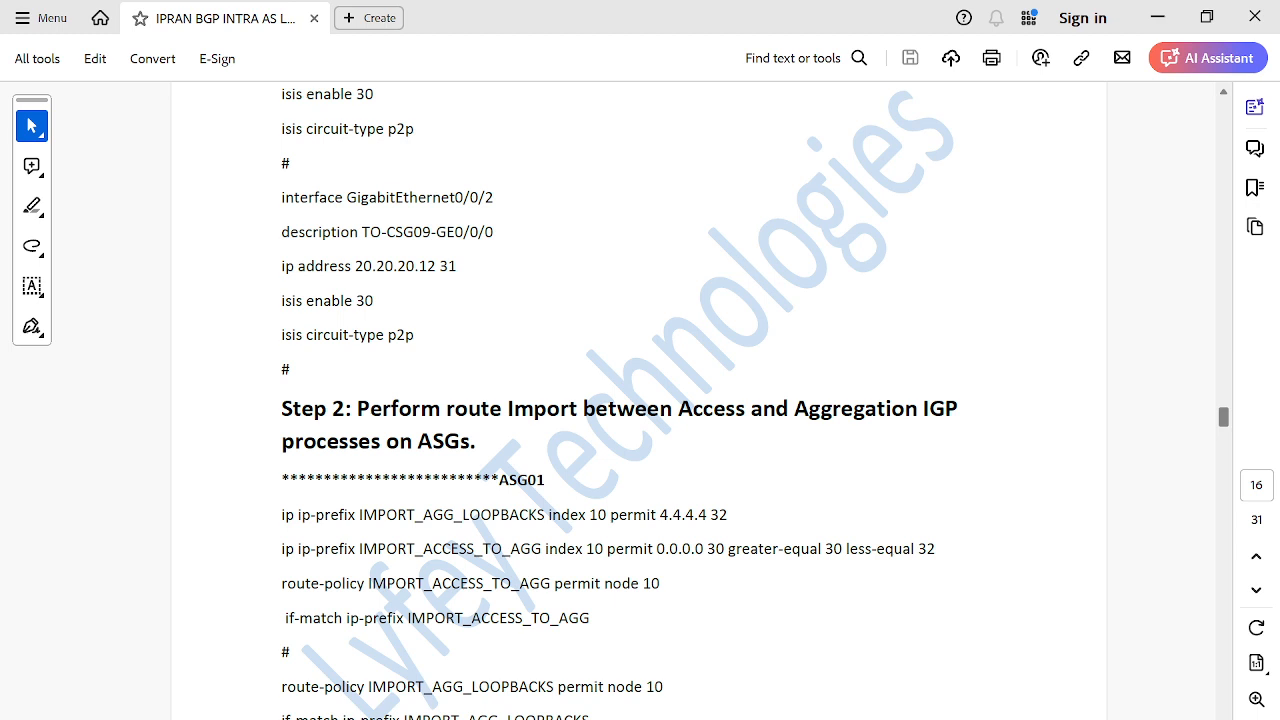
scroll(640, 400, "down", 3)
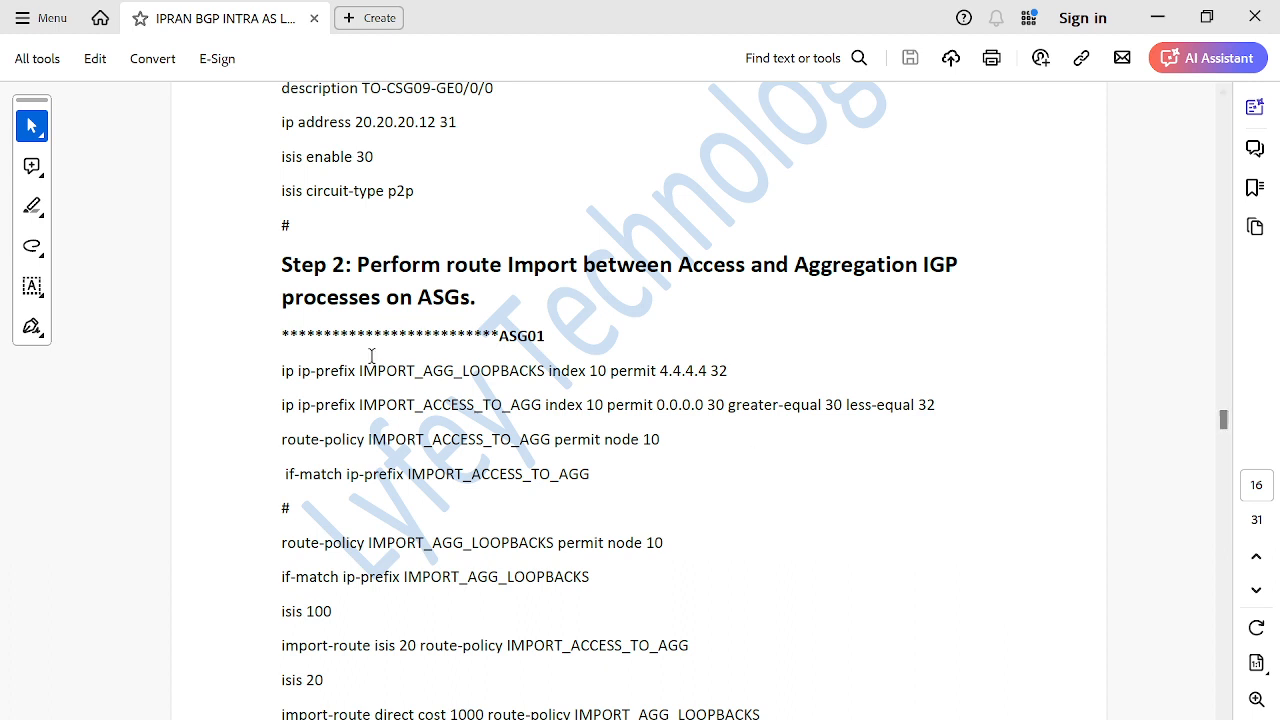
Examine the IMPORT_AGG_LOOPBACKS ip-prefix line in ASG01's Step 2 configuration, highlighting the prefix name and the permit keyword.
left_click_drag(283, 370, 496, 377)
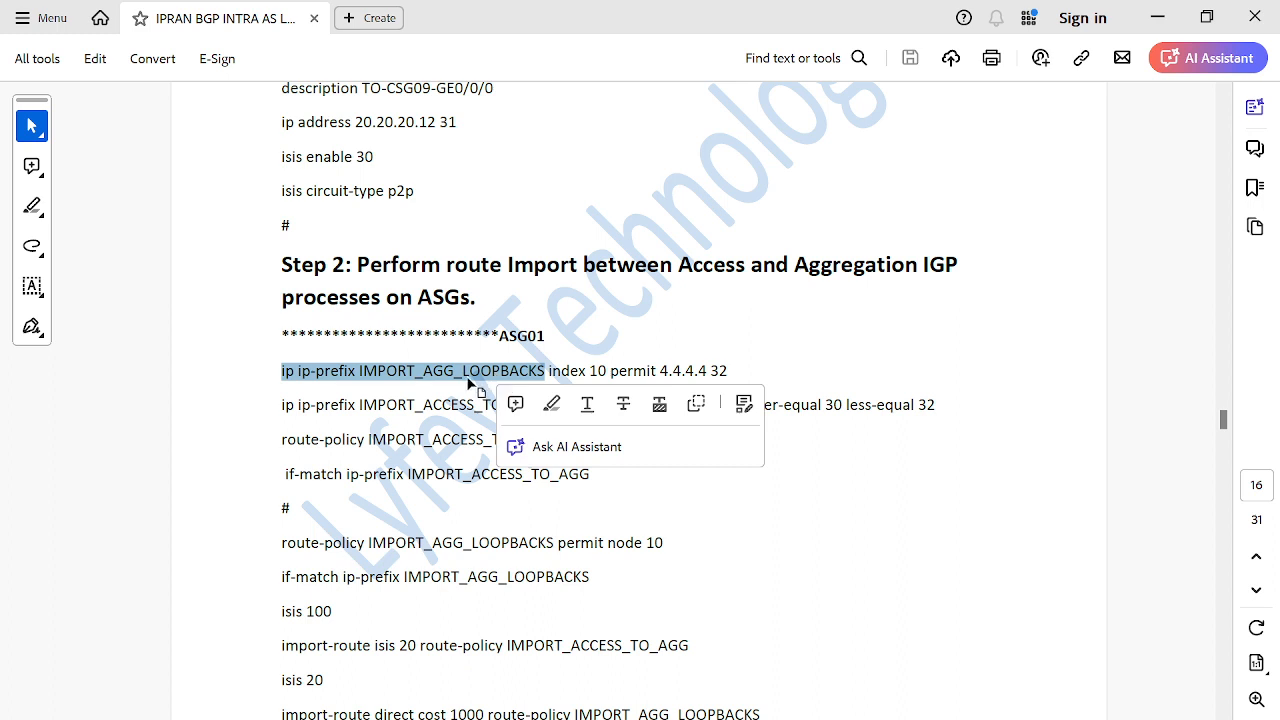
left_click(404, 376)
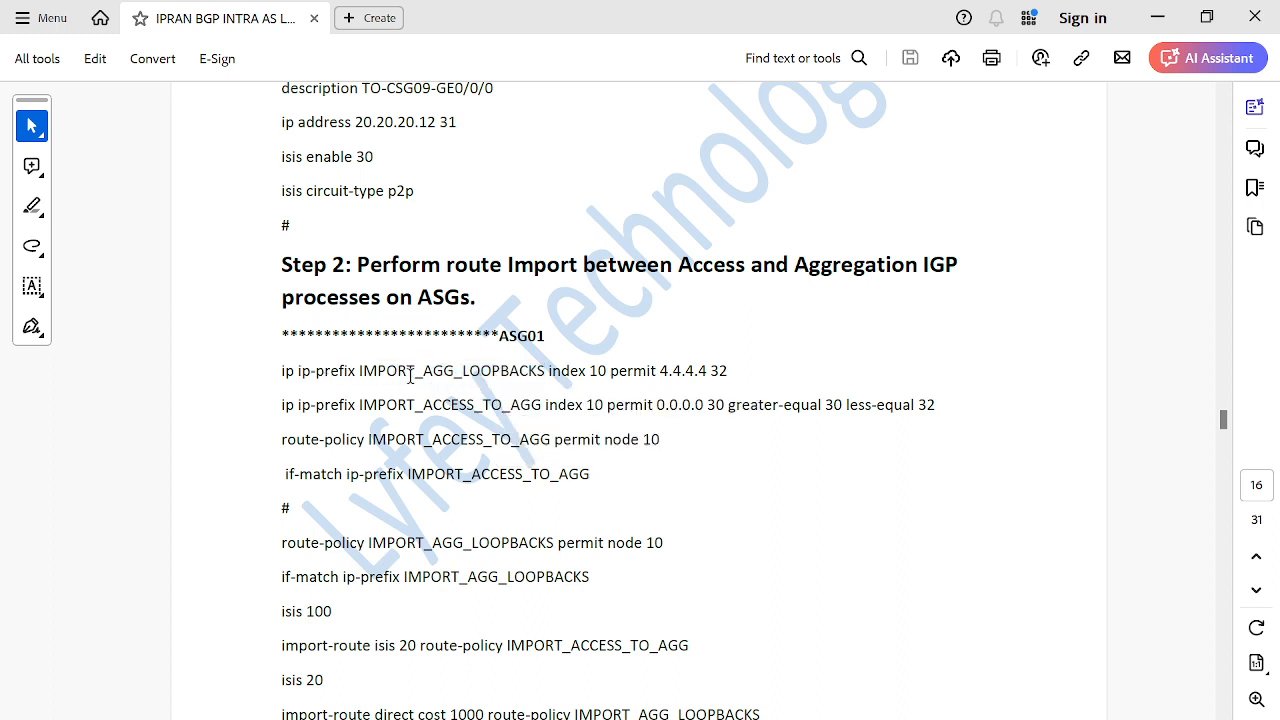
double_click(640, 370)
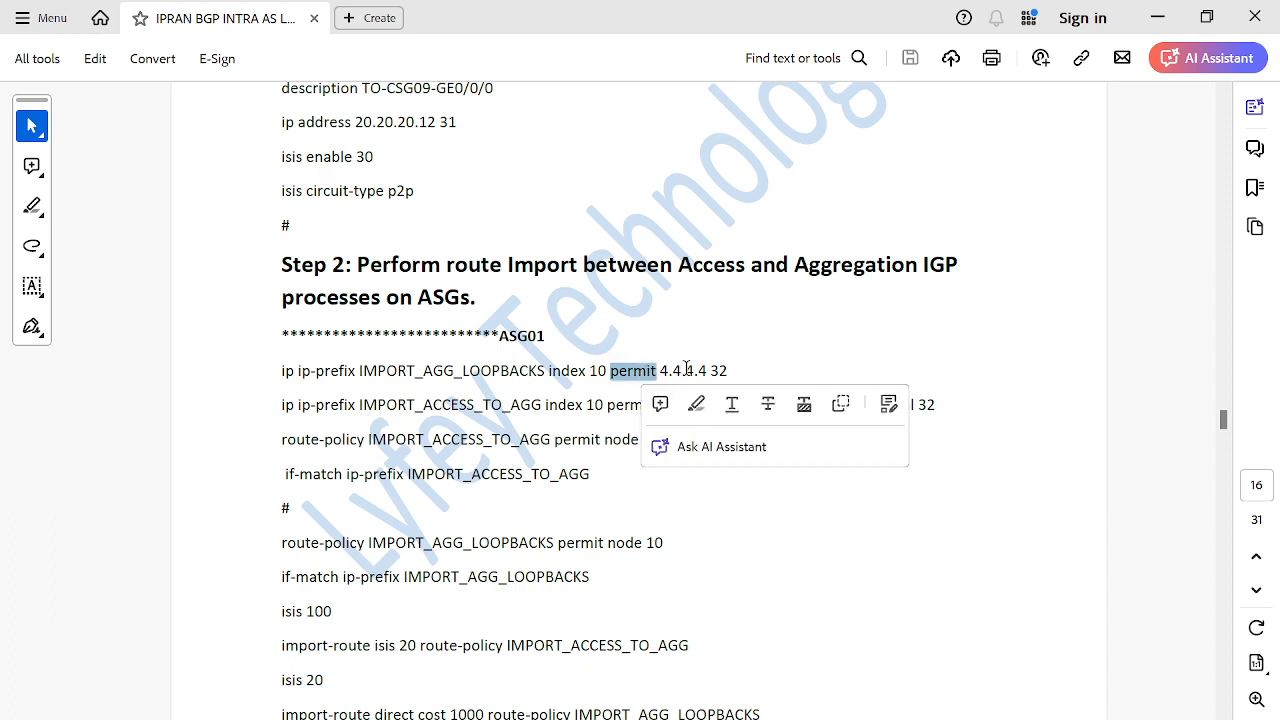
left_click(663, 371)
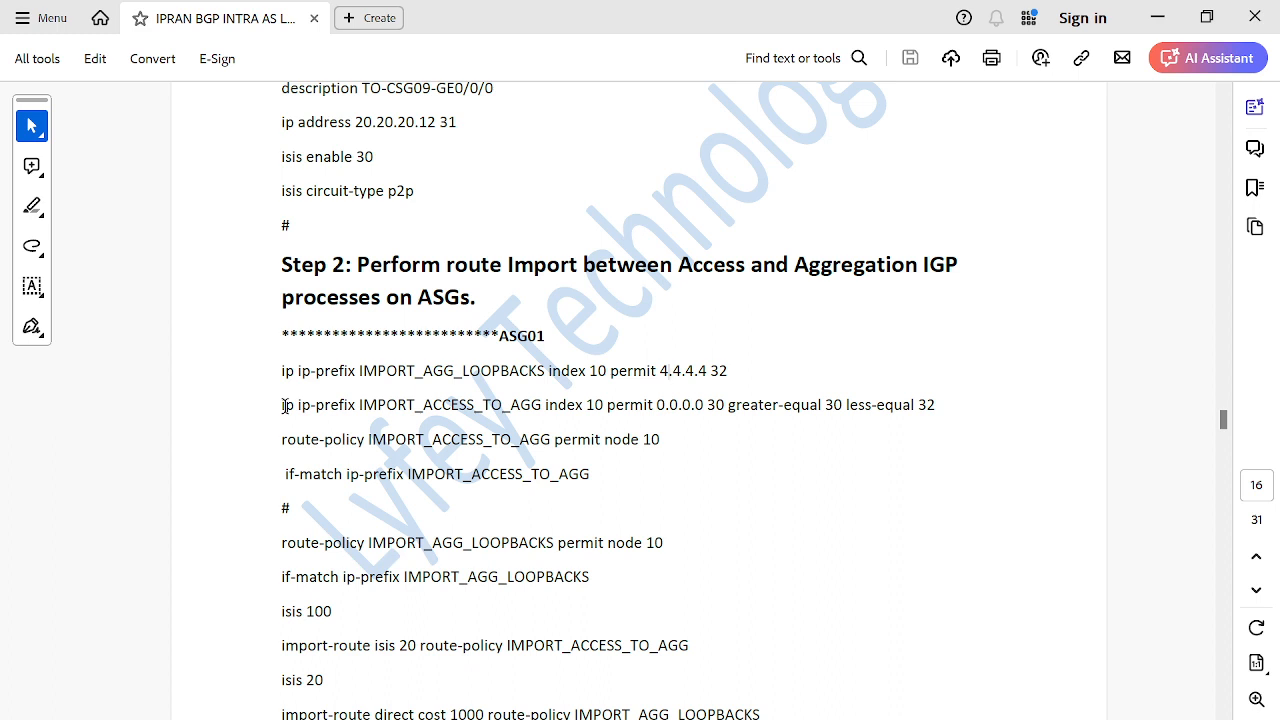
Examine ASG01's IMPORT_ACCESS_TO_AGG ip-prefix line, highlighting the entry and its greater-equal 30 and less-equal 32 bounds.
mouse_move(284, 406)
left_mouse_down()
mouse_move(486, 408)
mouse_move(590, 430)
mouse_move(650, 407)
mouse_move(862, 390)
mouse_move(907, 400)
left_mouse_up()
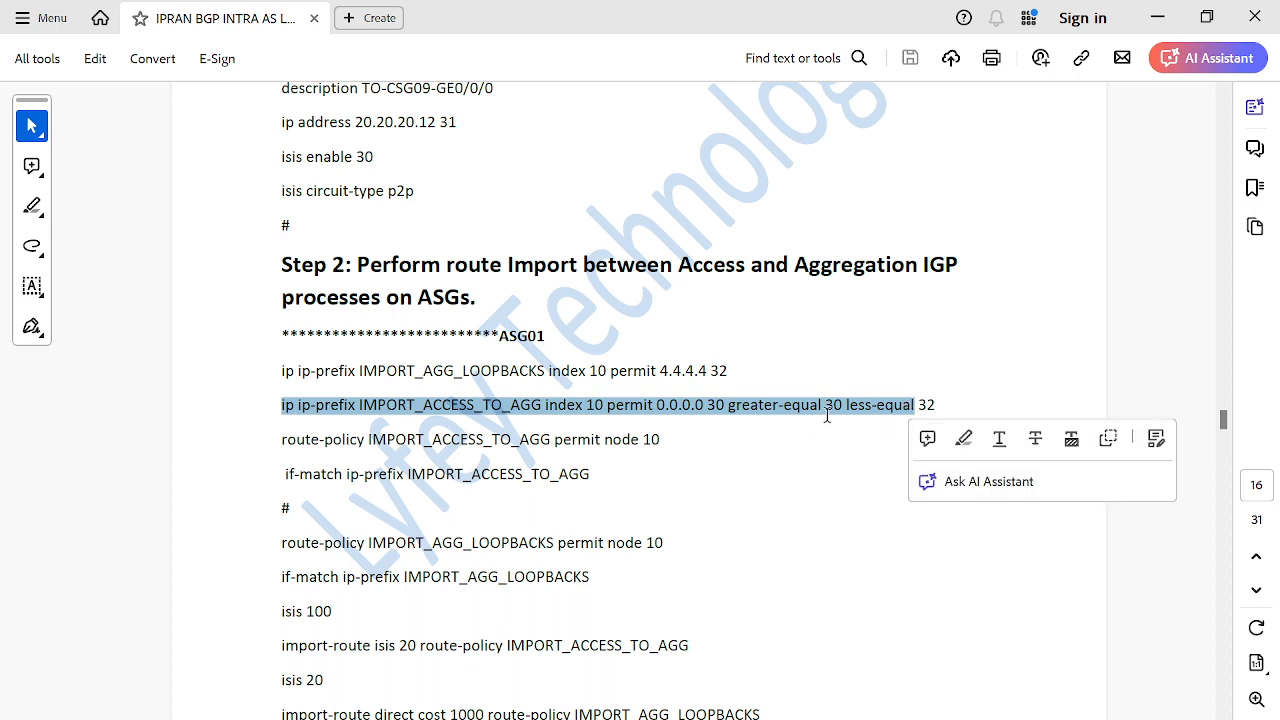
left_click(959, 399)
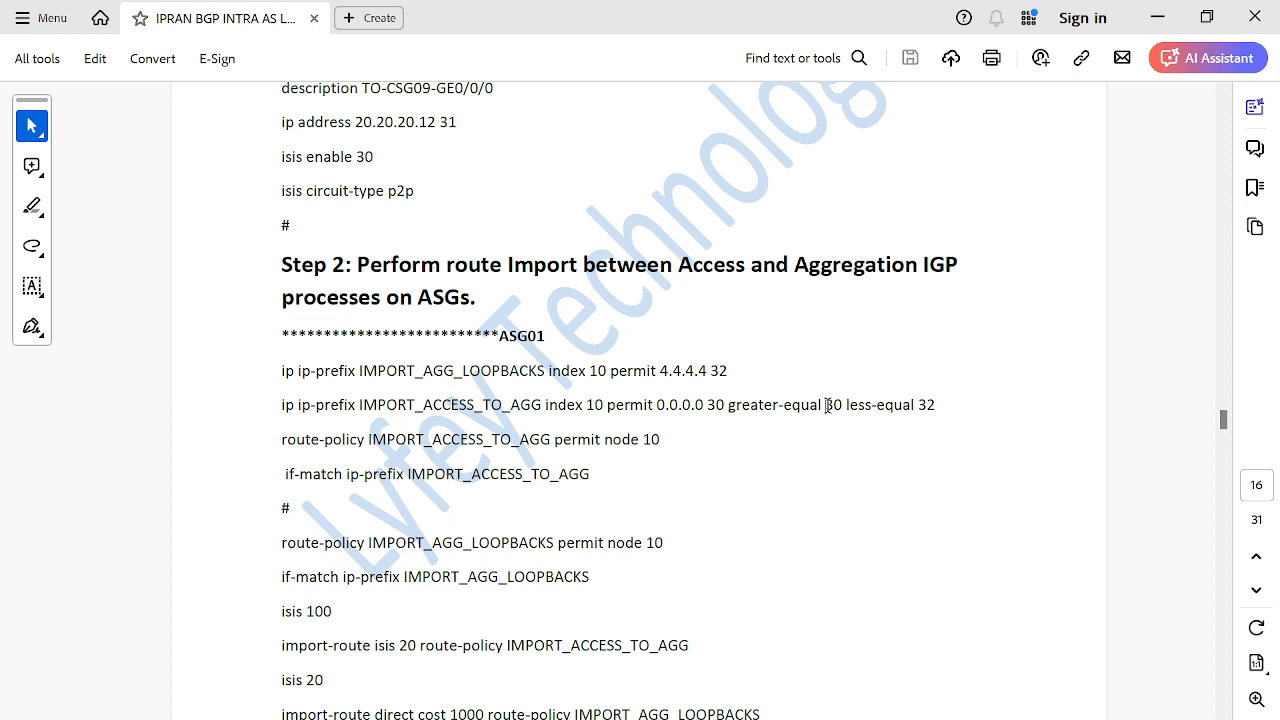
left_click_drag(827, 404, 834, 405)
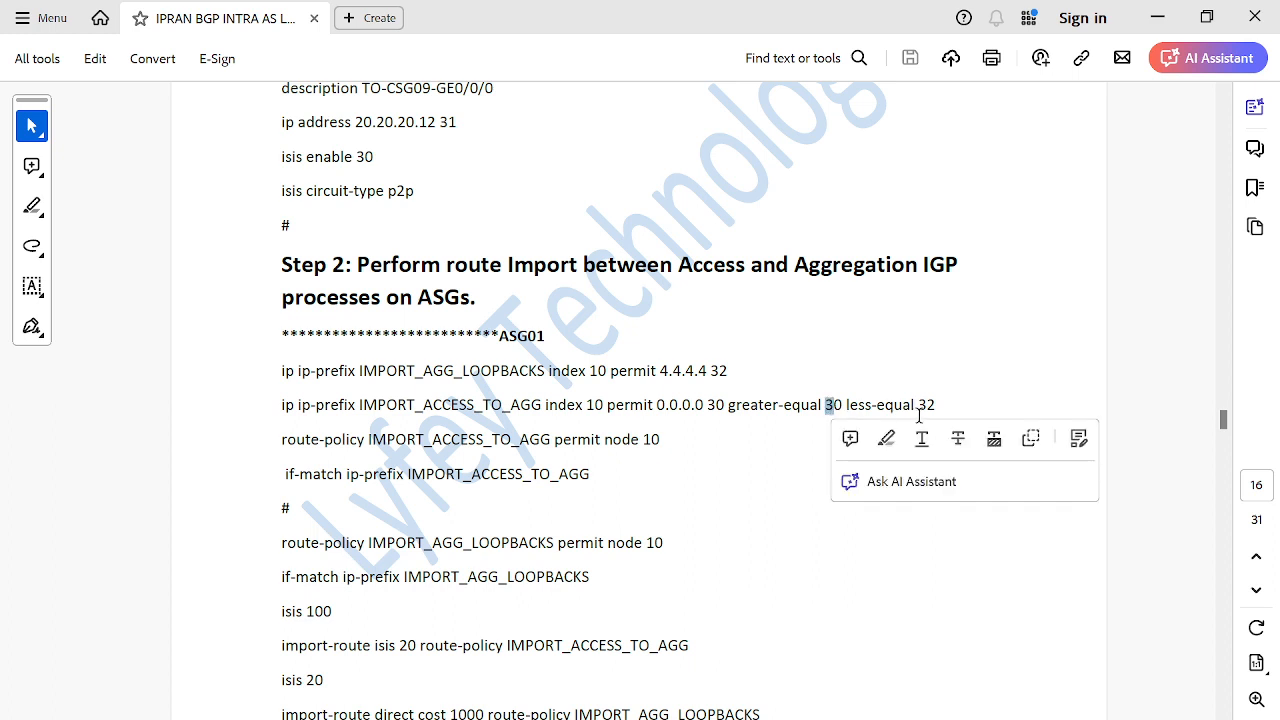
left_click_drag(918, 405, 935, 405)
left_click(536, 464)
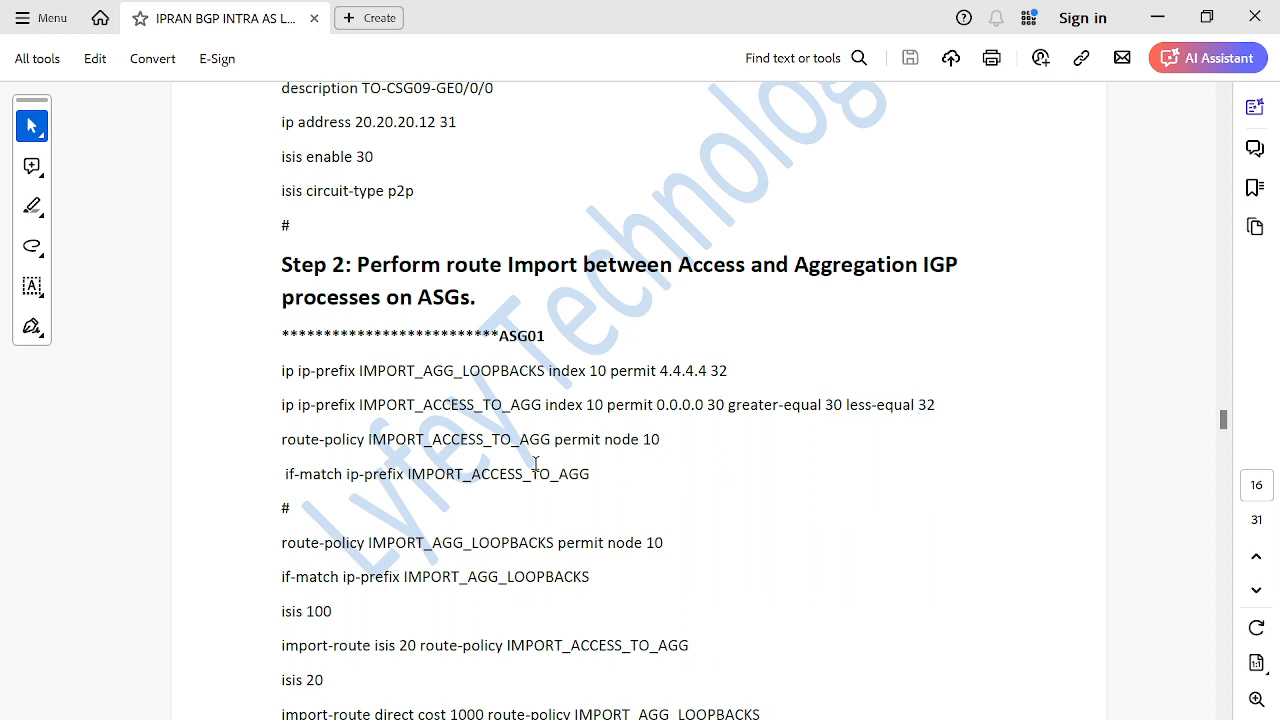
Review ASG01's two route-policies, highlighting the IMPORT_ACCESS_TO_AGG node and the if-match ip-prefix lines of both.
left_click_drag(283, 439, 594, 442)
left_click(449, 476)
left_click_drag(407, 474, 598, 474)
left_click(359, 549)
left_click_drag(537, 574, 362, 576)
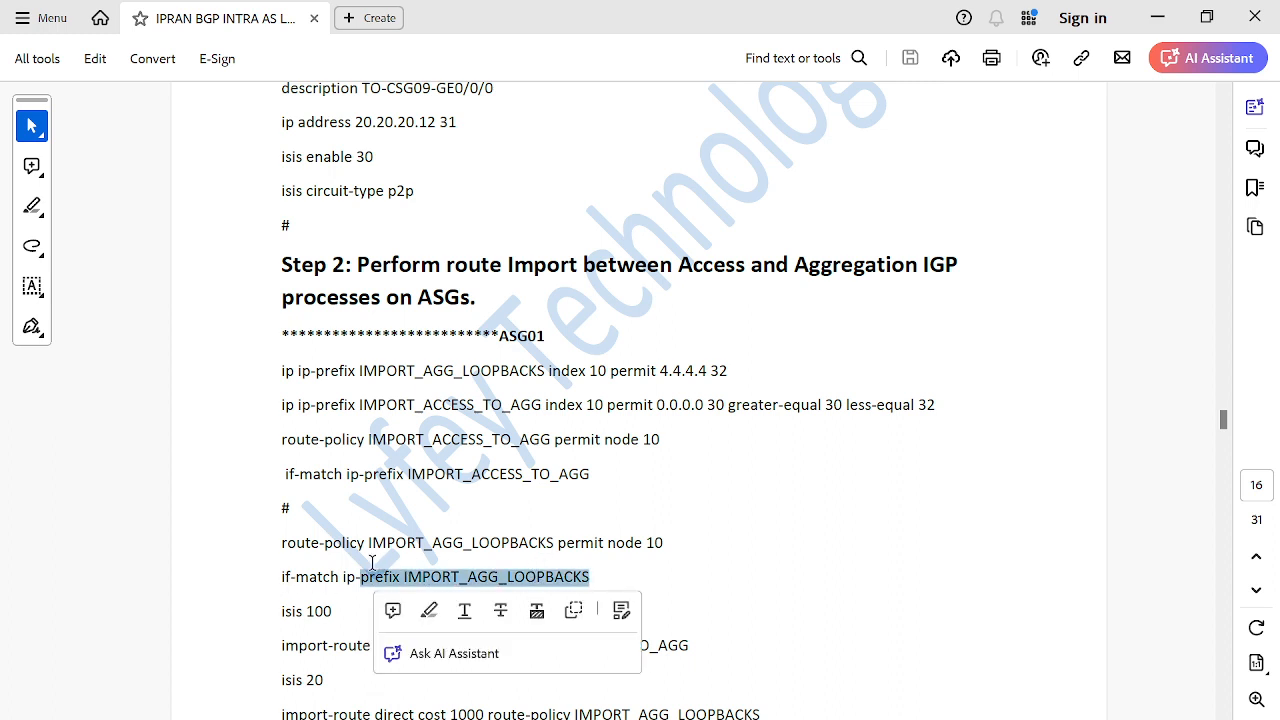
left_click(634, 569)
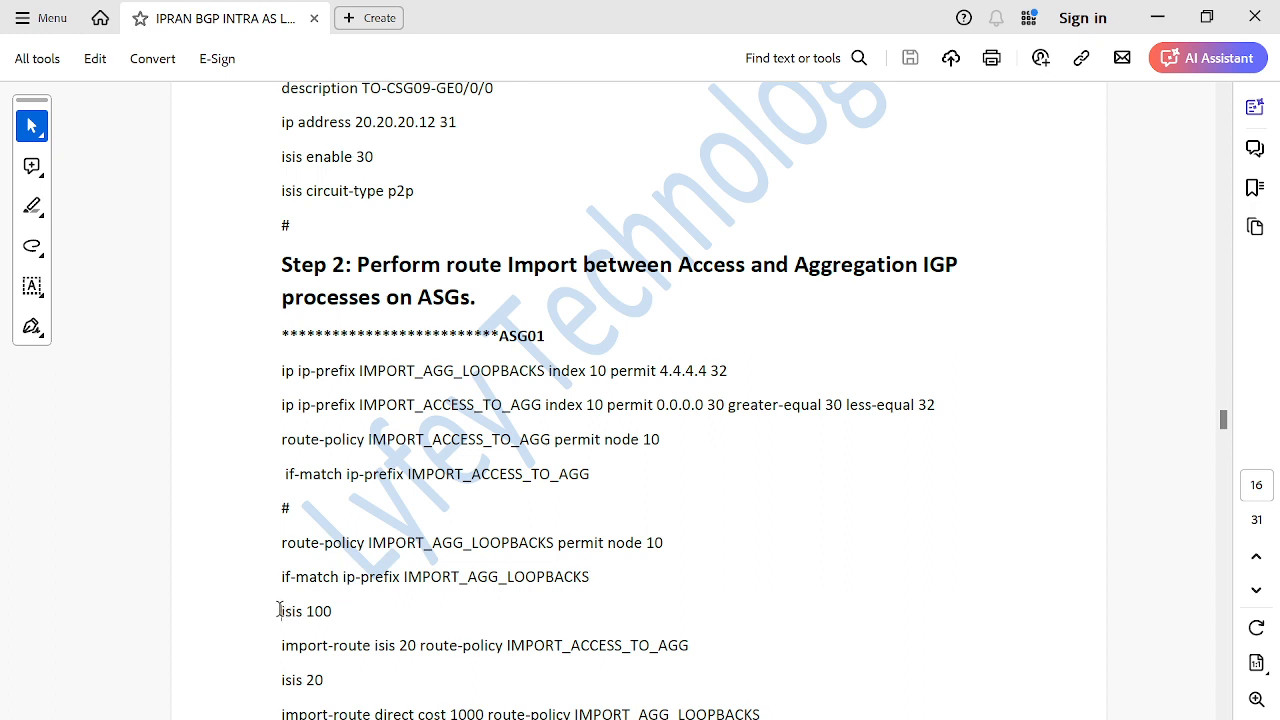
Highlight ASG01's isis 100 process and its import-route isis 20 line with route-policy IMPORT_ACCESS_TO_AGG for review.
left_click_drag(281, 611, 342, 611)
left_click(285, 652)
left_click_drag(284, 652, 560, 647)
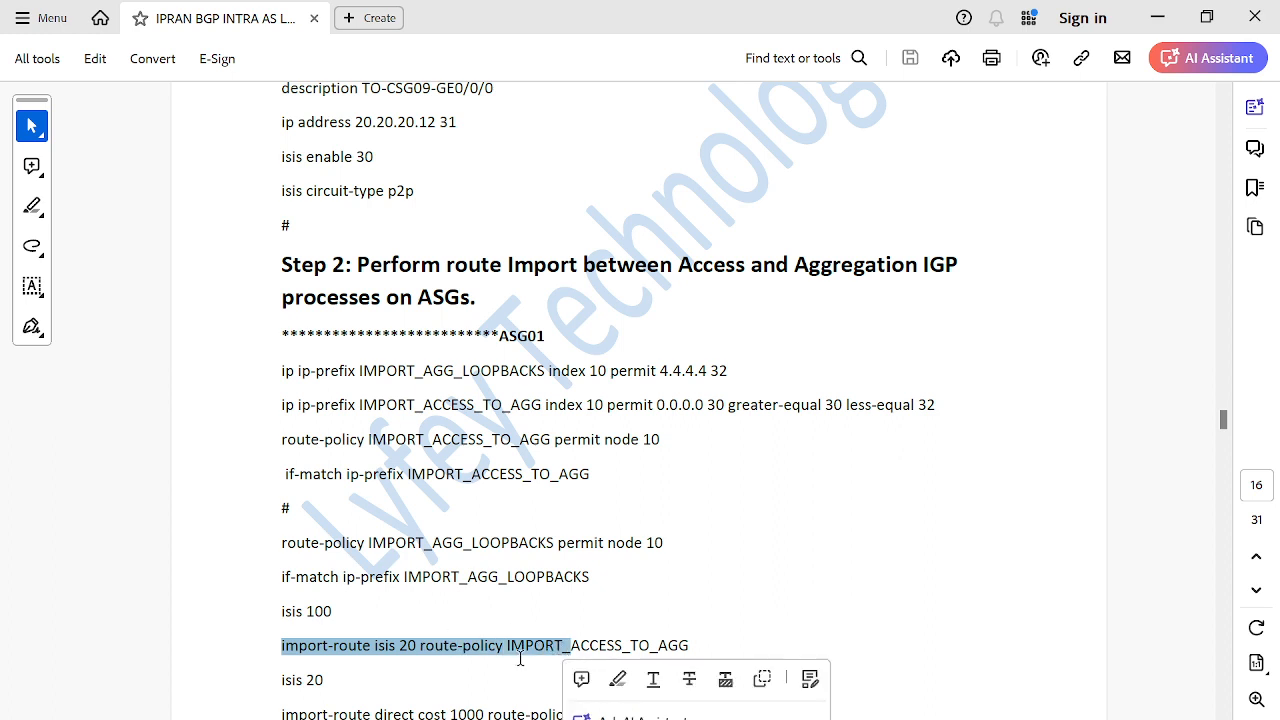
left_click(519, 654)
left_click_drag(447, 652, 658, 663)
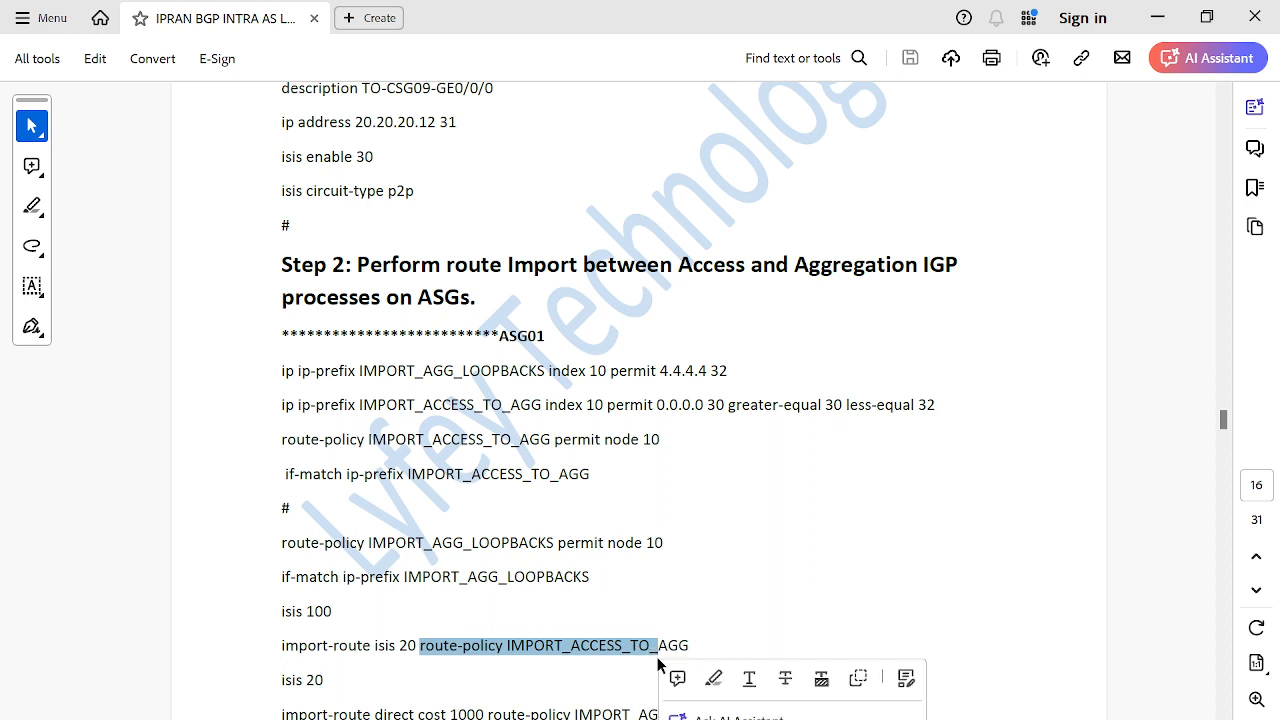
left_click(597, 663)
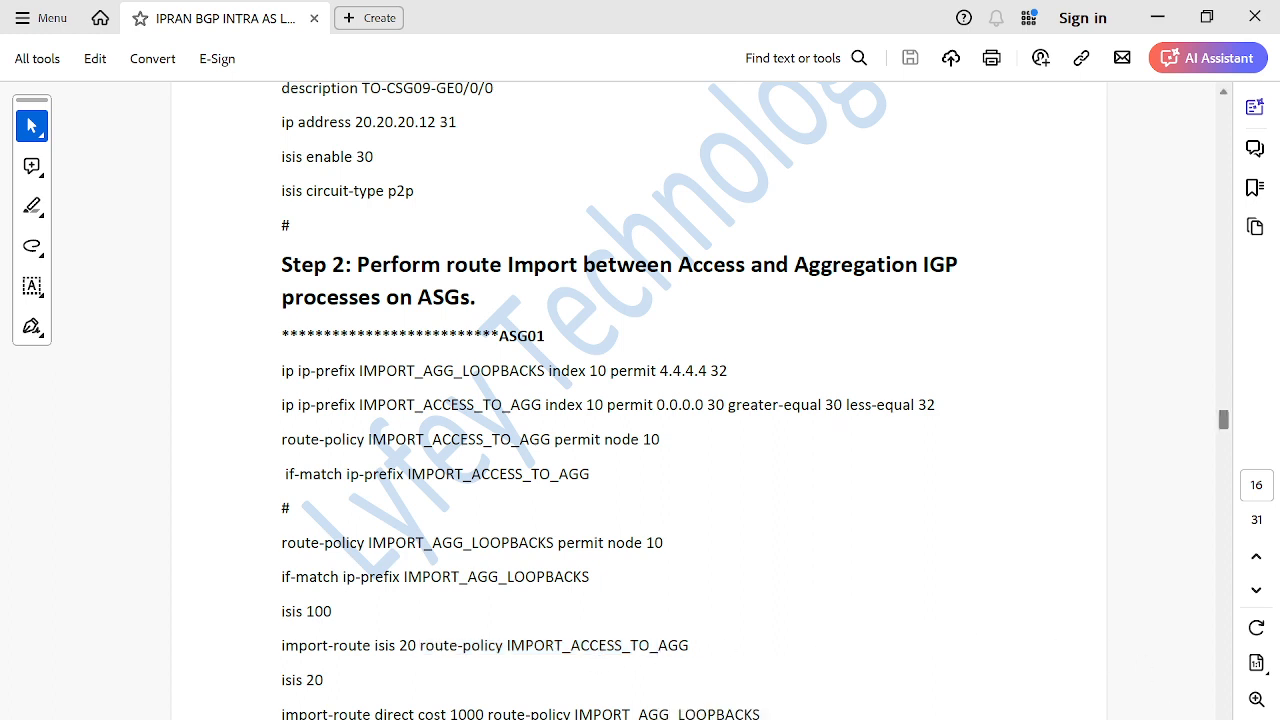
Highlight ASG01's isis 20 process and its import-route direct cost 1000 line with route-policy IMPORT_AGG_LOOPBACKS for review.
scroll(1184, 712, "down", 2)
scroll(640, 400, "down", 2)
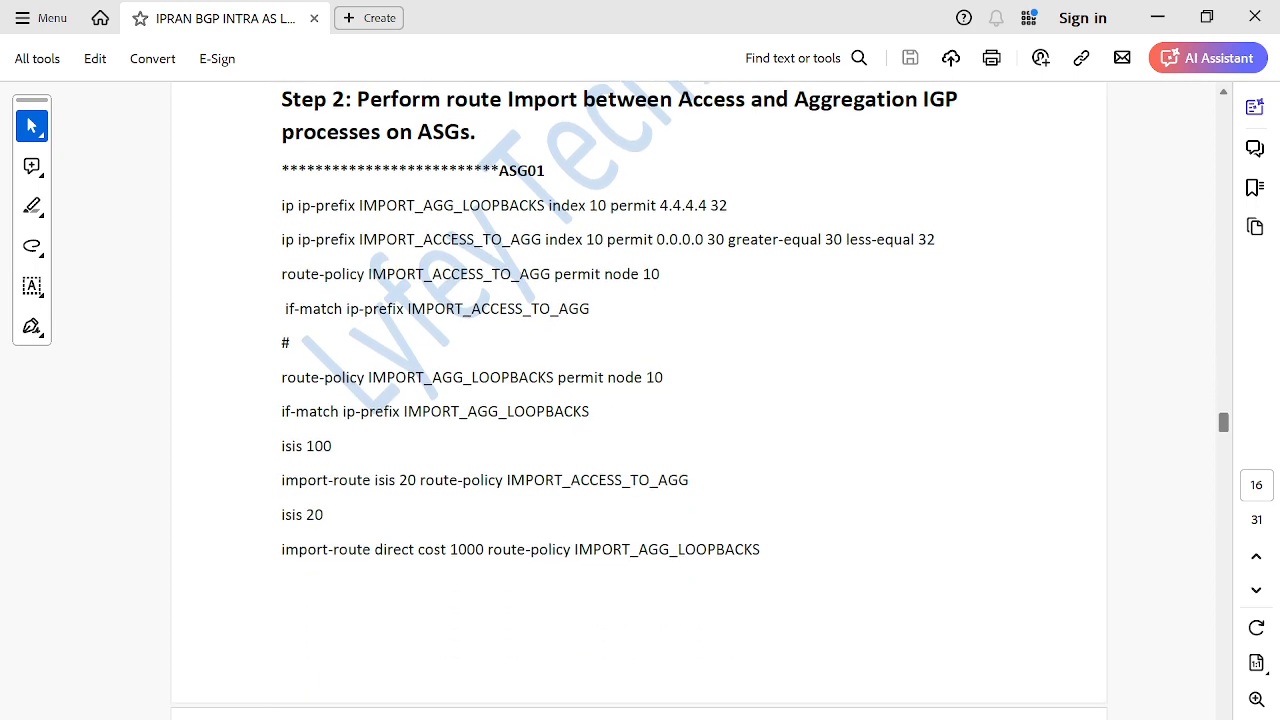
left_click_drag(284, 514, 323, 515)
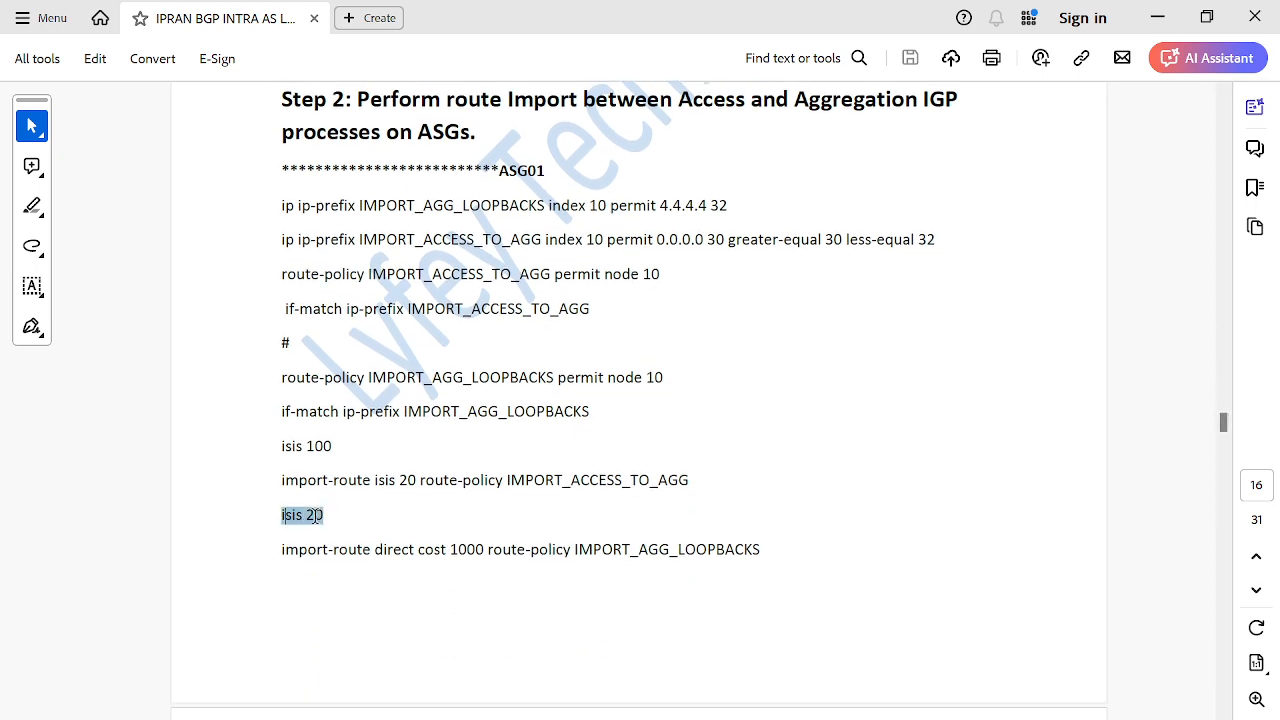
left_click(363, 528)
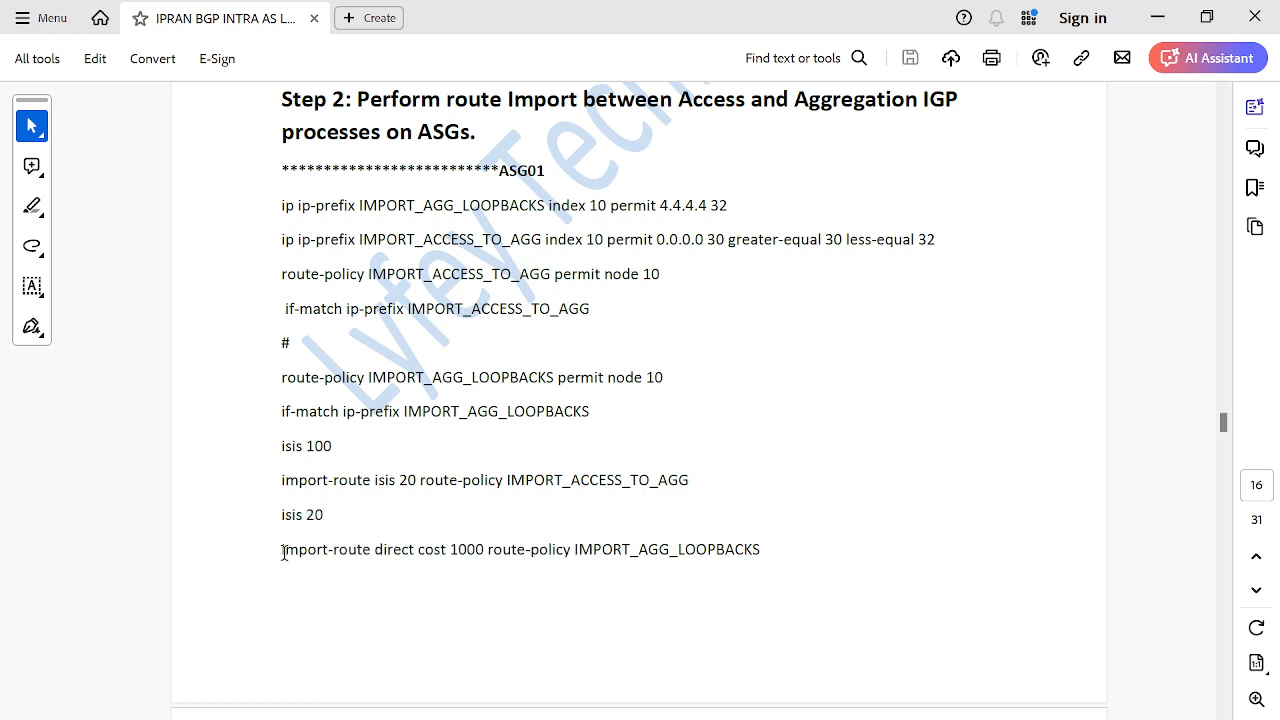
left_click_drag(284, 552, 384, 547)
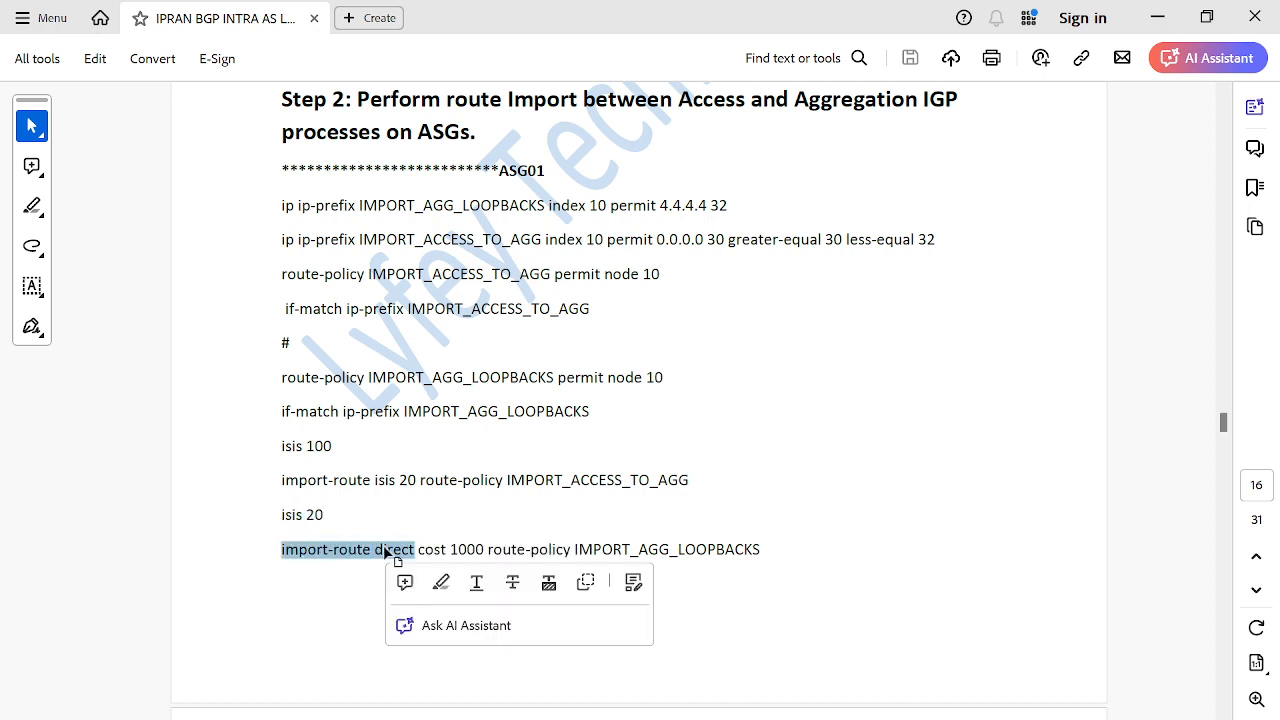
left_click(387, 541)
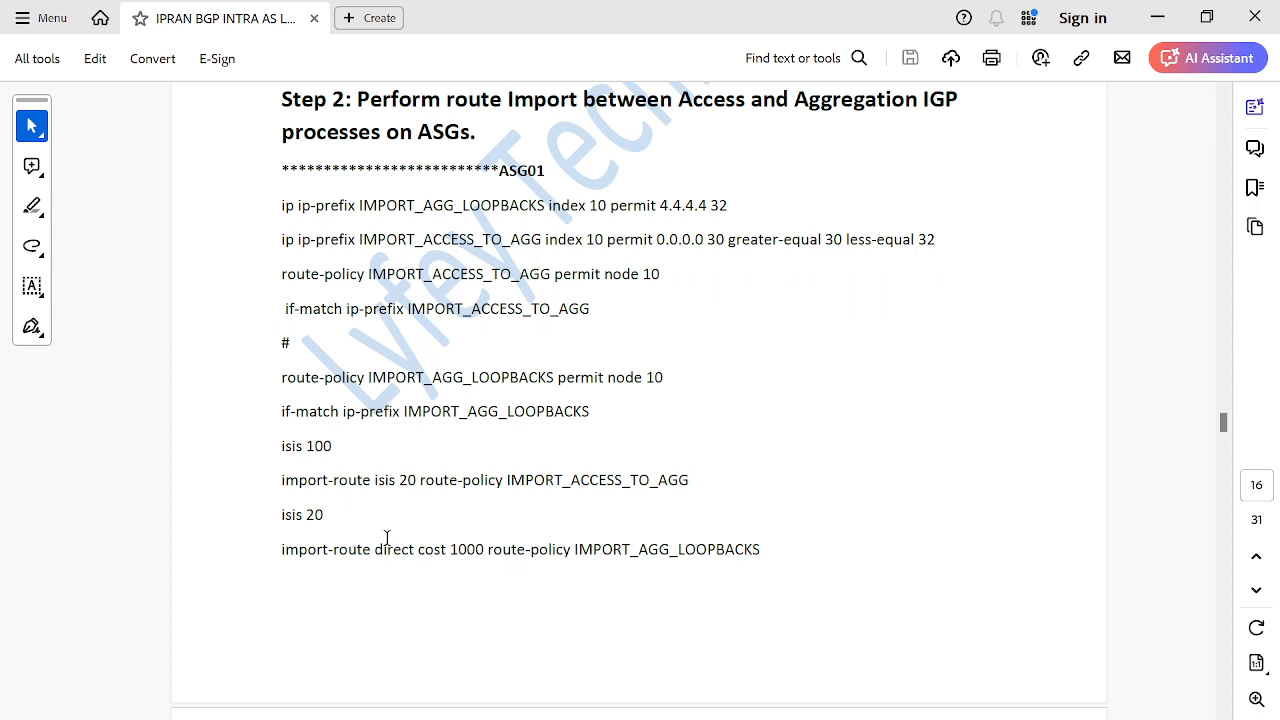
left_click_drag(497, 554, 766, 546)
left_click(768, 488)
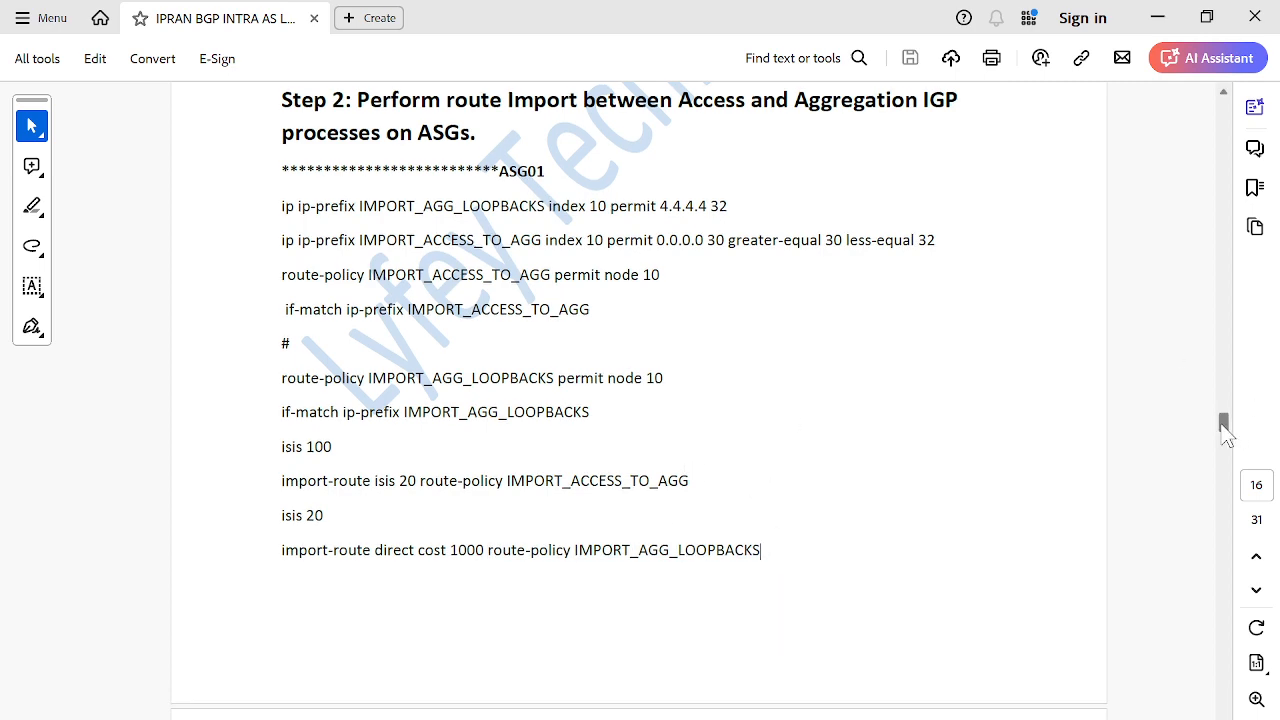
Review ASG02's ip-prefix lines, highlighting the 0.0.0.0 entry's mask range, and continue through the guide to ASG04's configuration.
left_click_drag(1224, 424, 1226, 440)
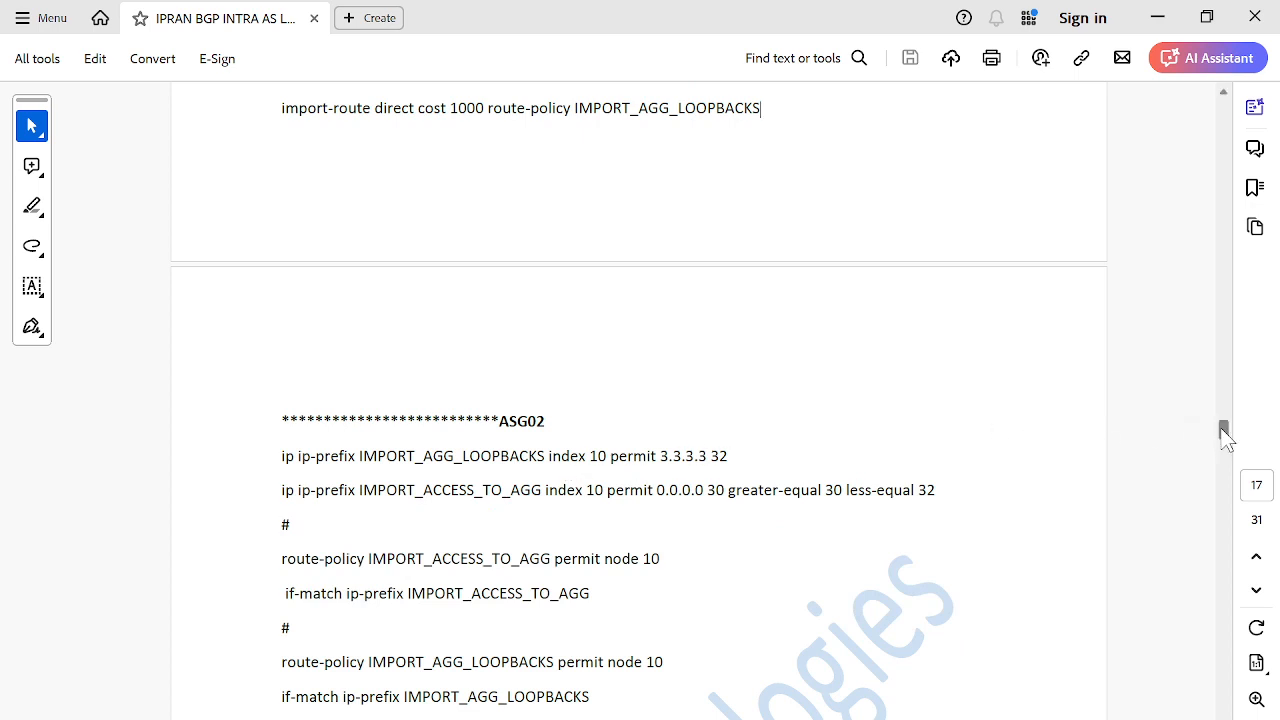
left_click_drag(661, 454, 888, 500)
left_click(686, 528)
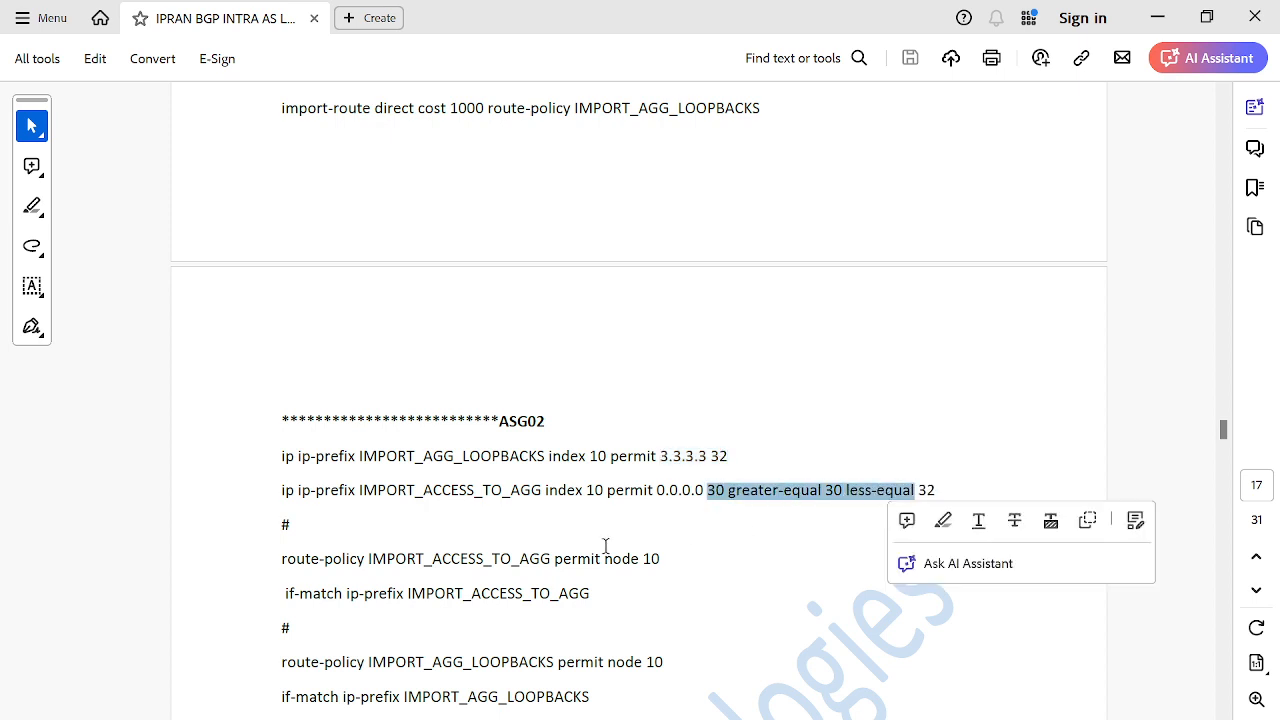
left_click(529, 555)
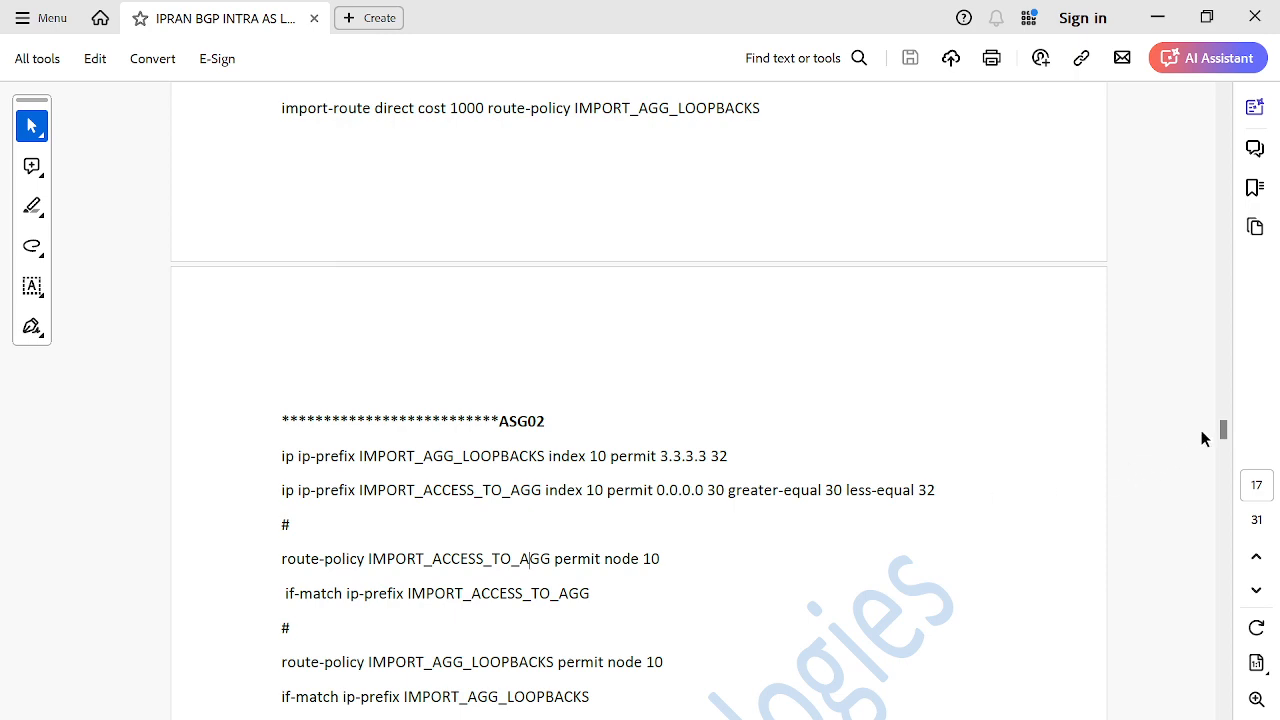
left_click_drag(1223, 429, 1229, 462)
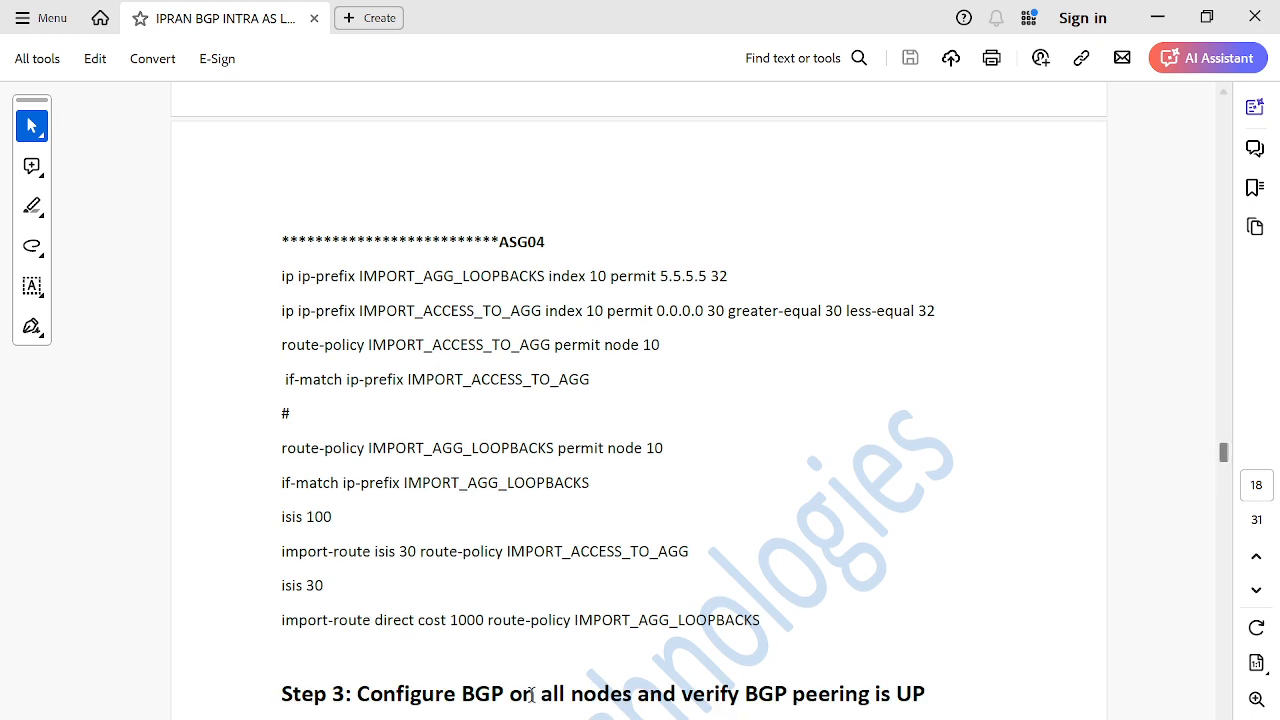
Switch to the eNSP topology, open ASG01's console, and run display ip routing-table.
mouse_move(488, 719)
mouse_move(753, 719)
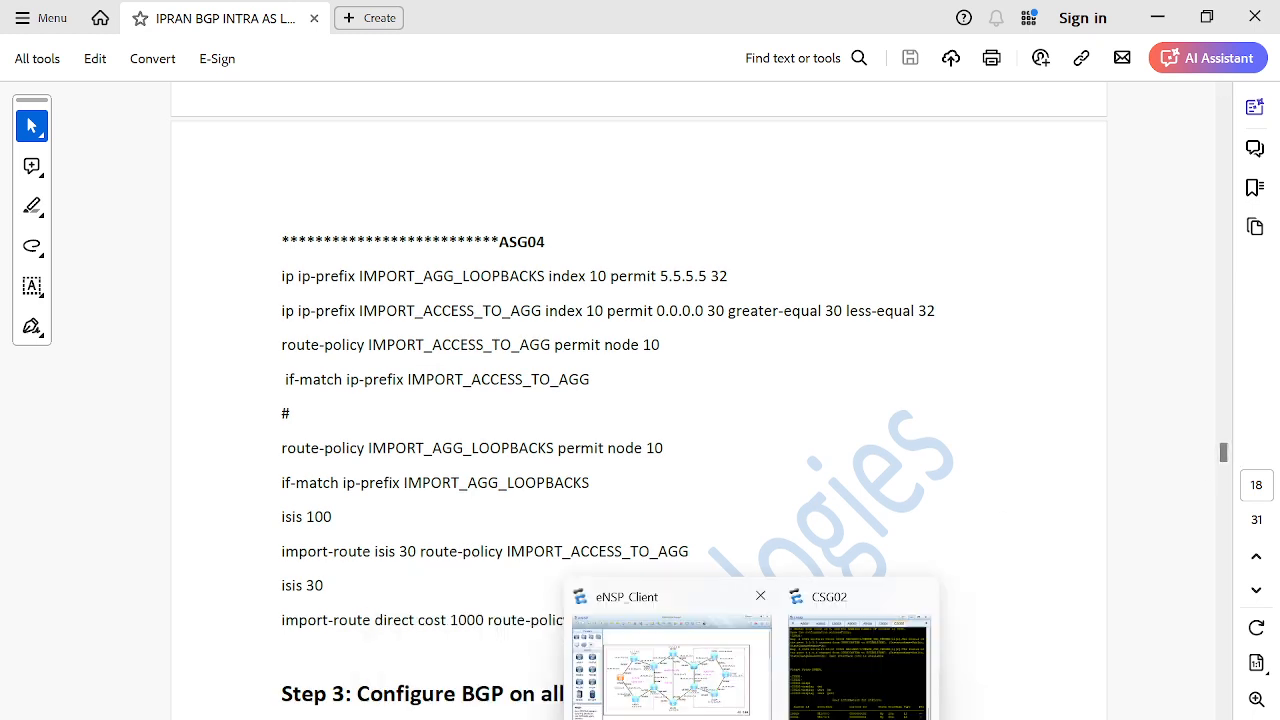
left_click(722, 702)
double_click(525, 330)
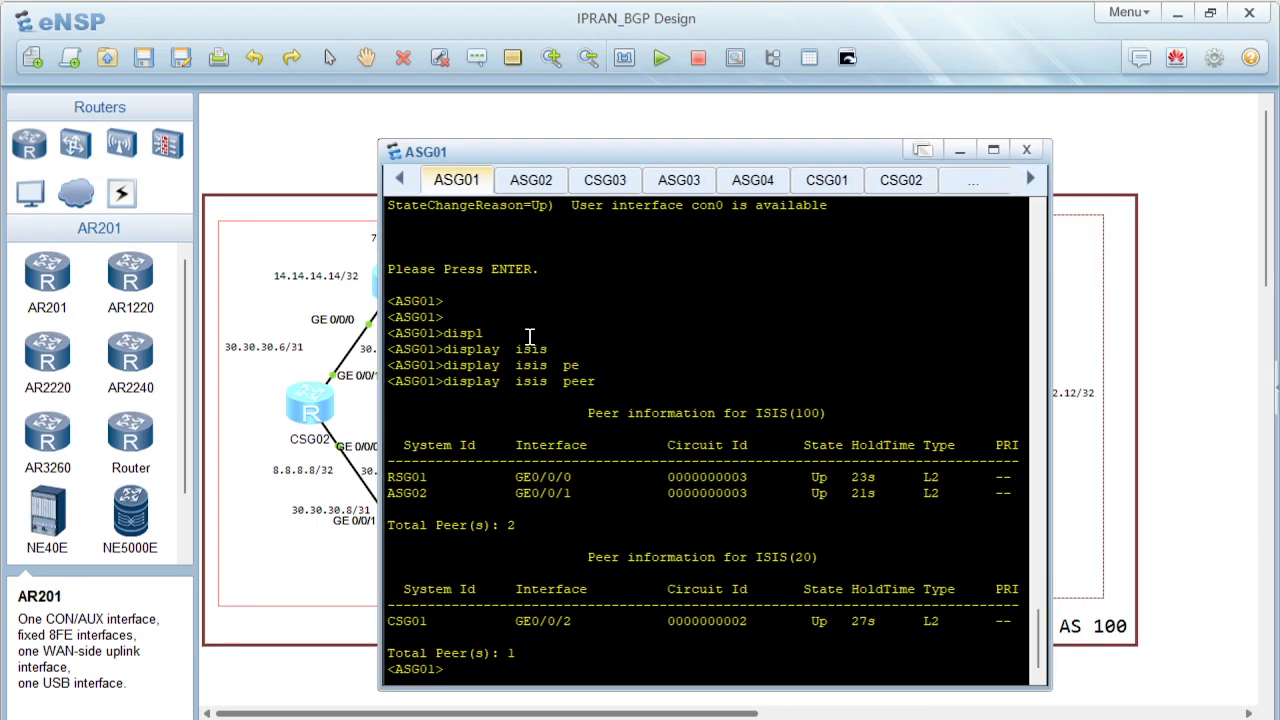
key("Return")
key("Return")
key("Return")
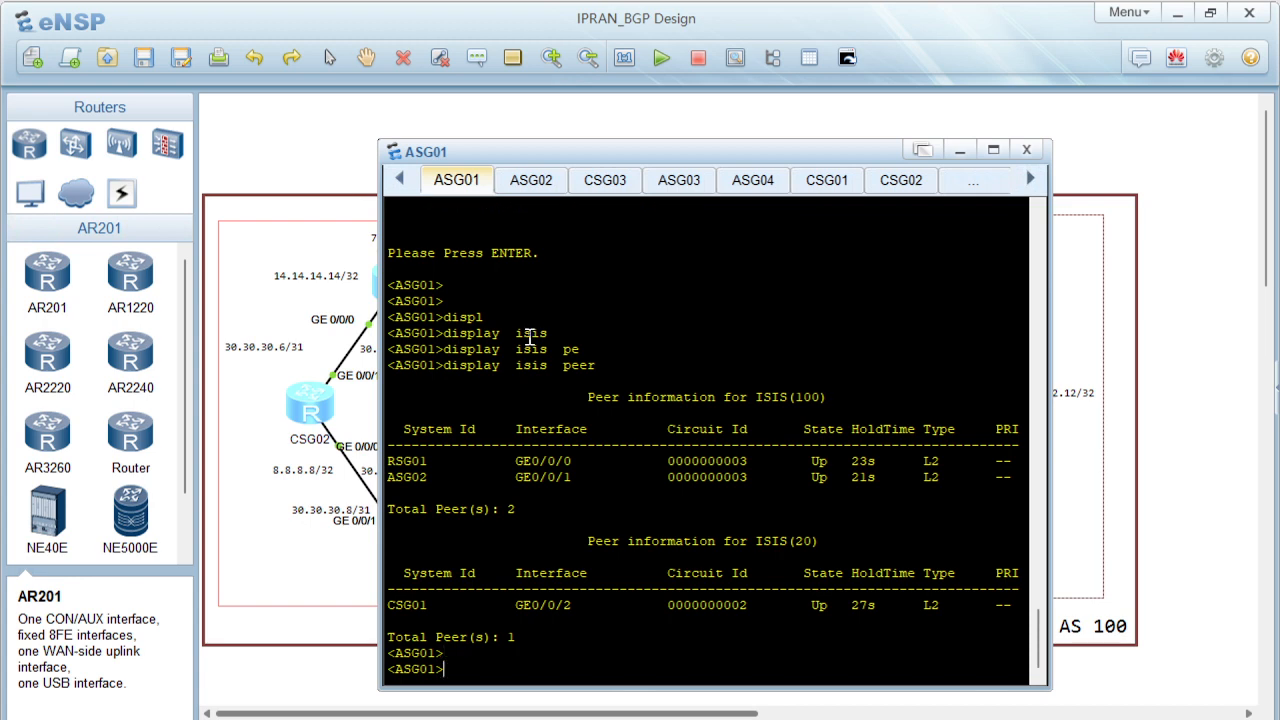
type("displ")
key("Tab")
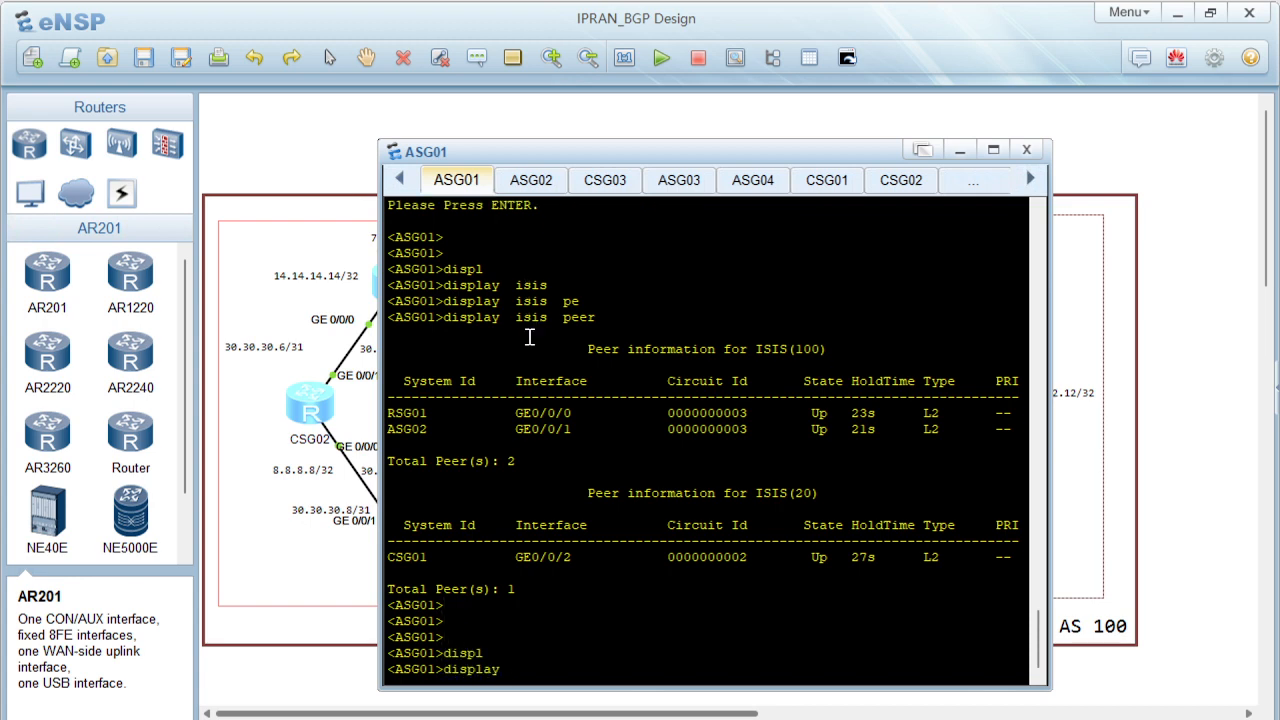
type("ipp ro")
key("Tab")
key("Return")
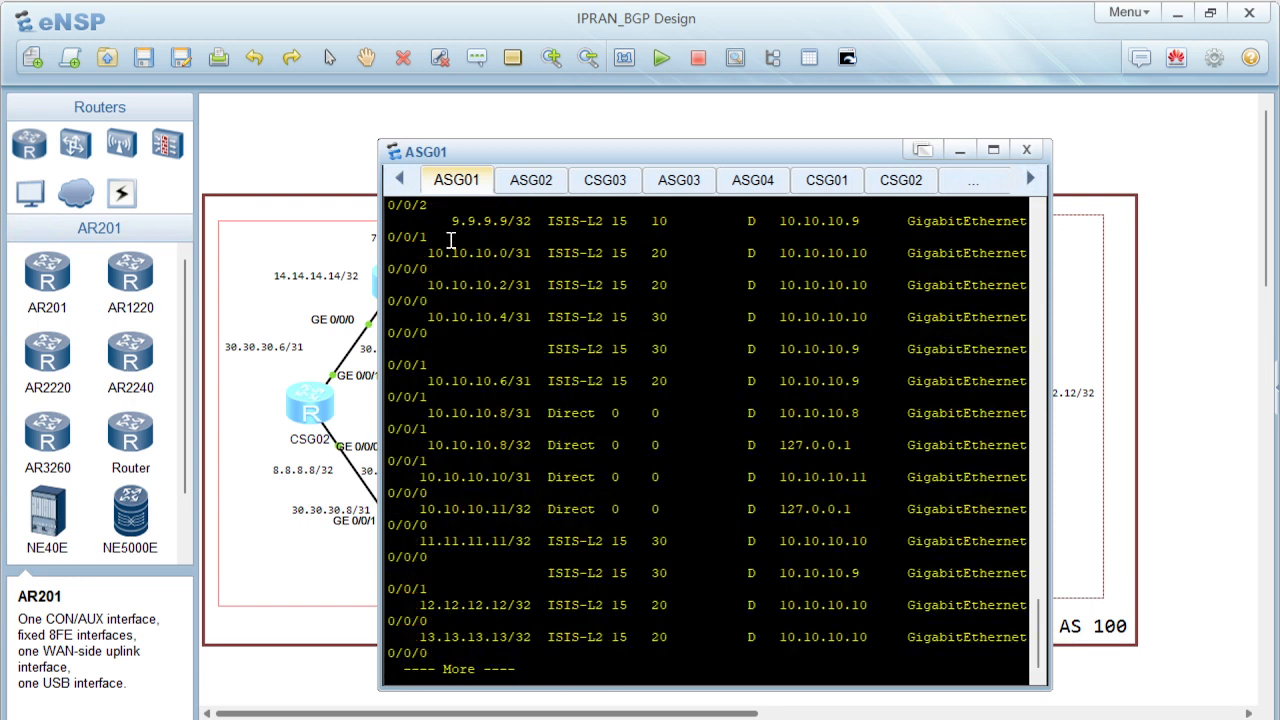
Examine ASG01's routing table from its first loopback entries and return to the topology diagram.
scroll(1037, 615, "up", 1)
left_click_drag(1037, 615, 1028, 555)
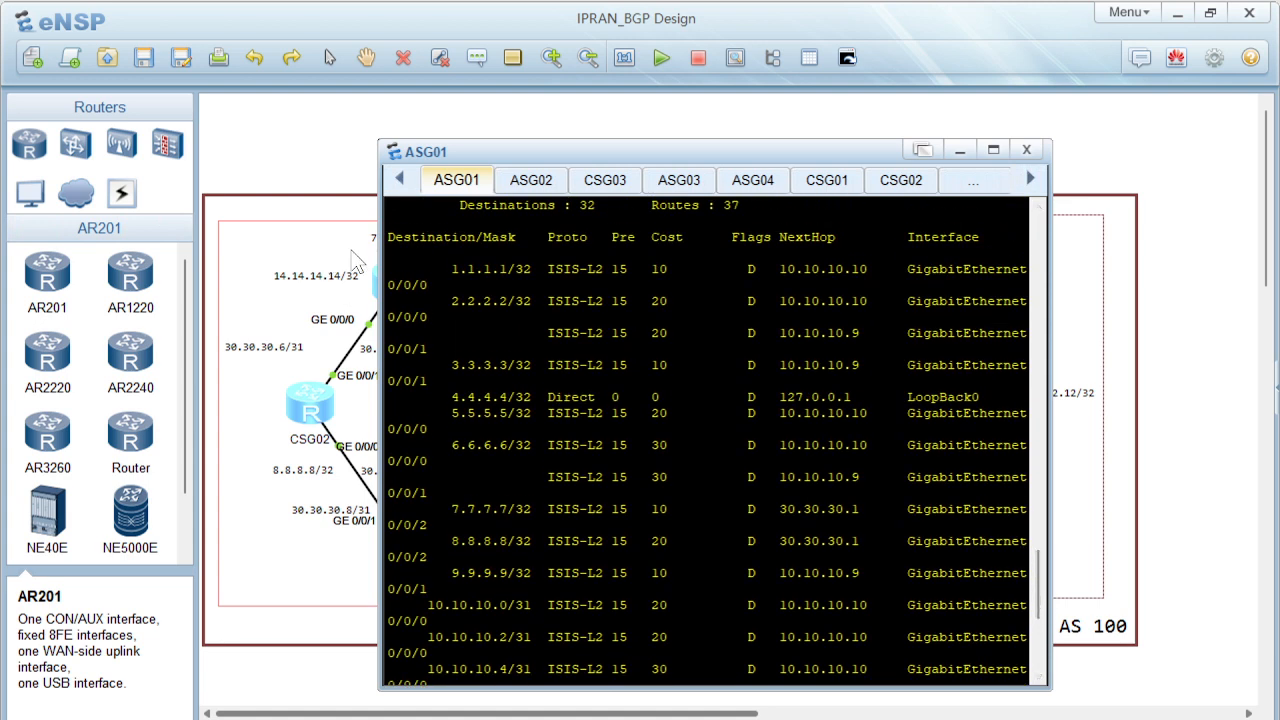
left_click_drag(447, 282, 380, 600)
left_click(352, 600)
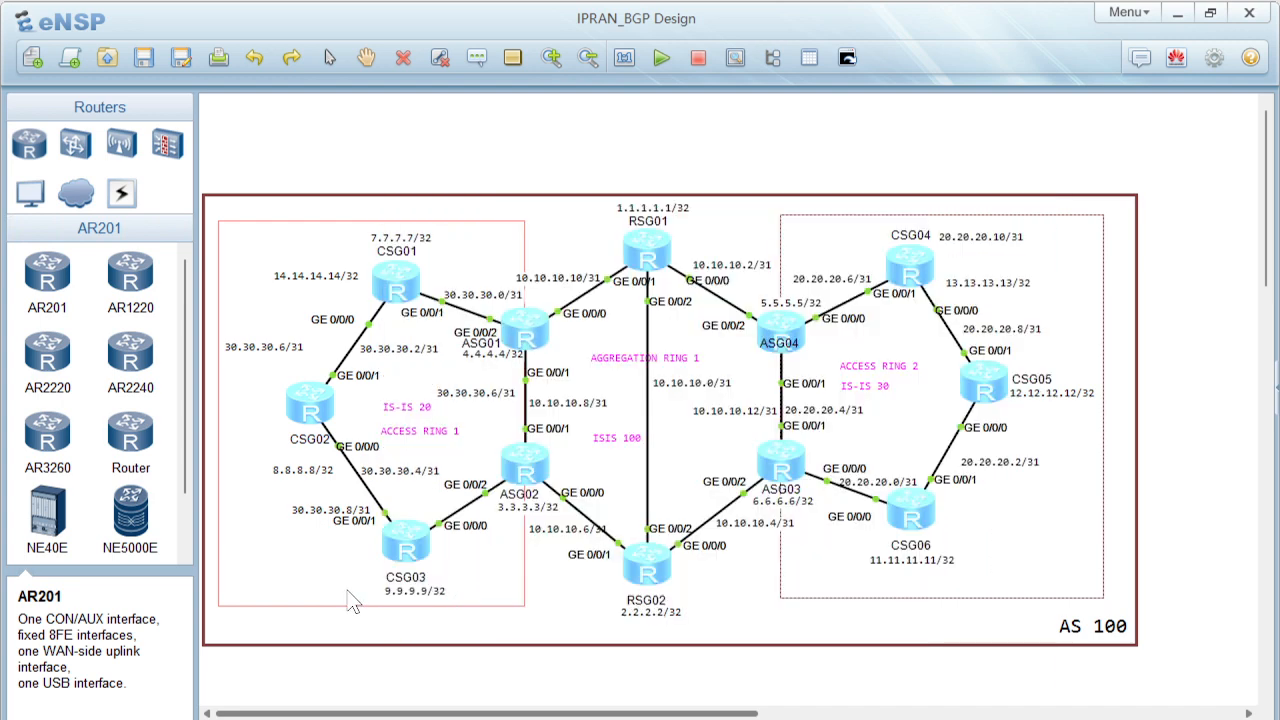
Point out ASG03, ASG02 and CSG02 on the topology by selecting each router, finishing on ASG02.
left_click(799, 476)
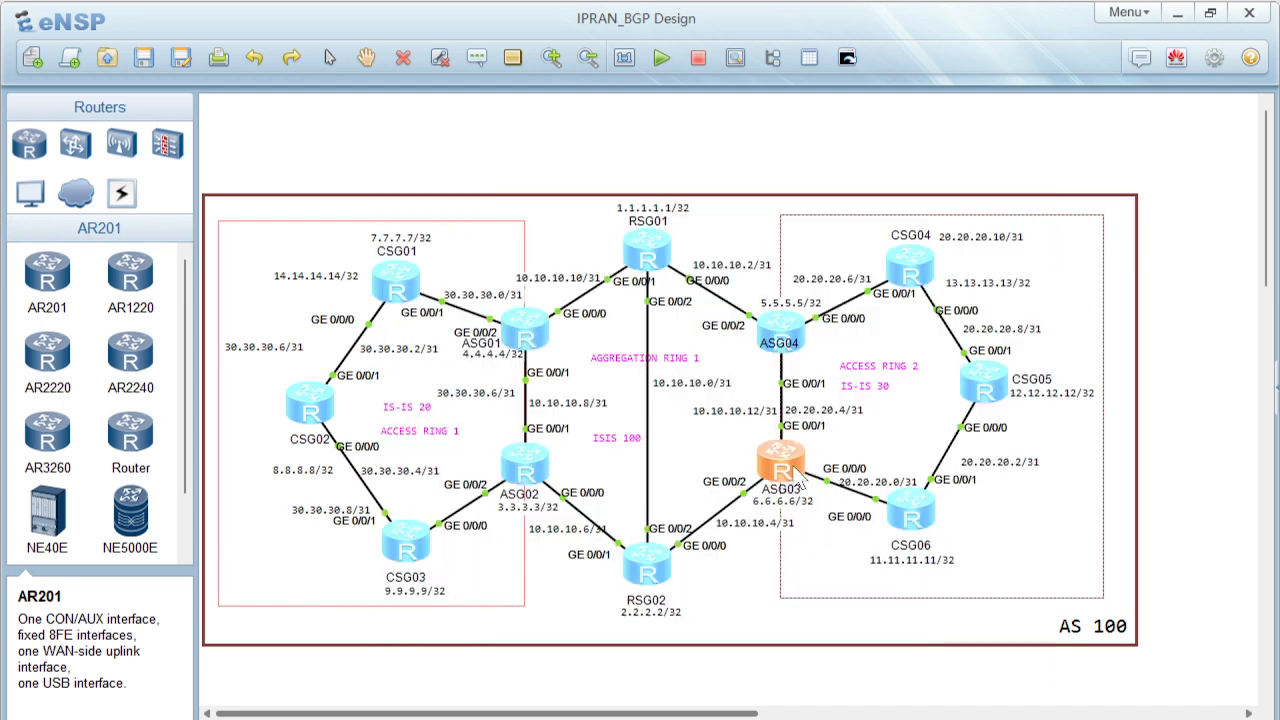
left_click(519, 467)
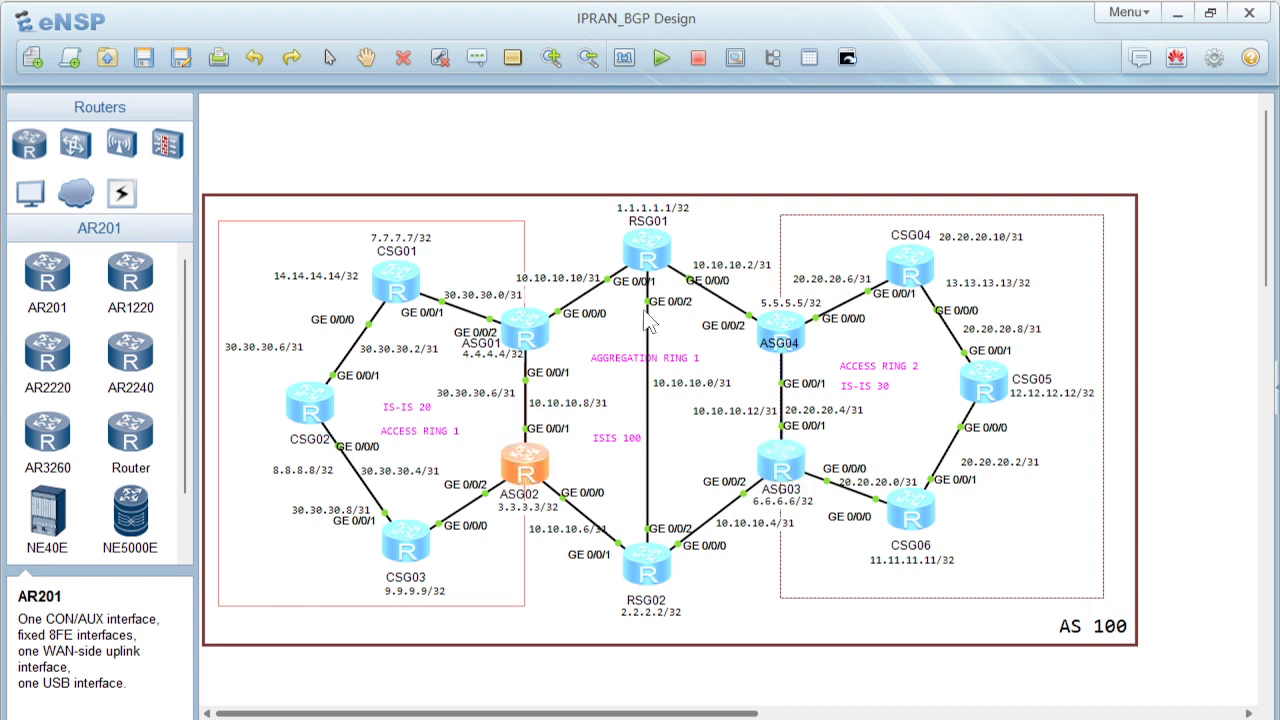
left_click(312, 422)
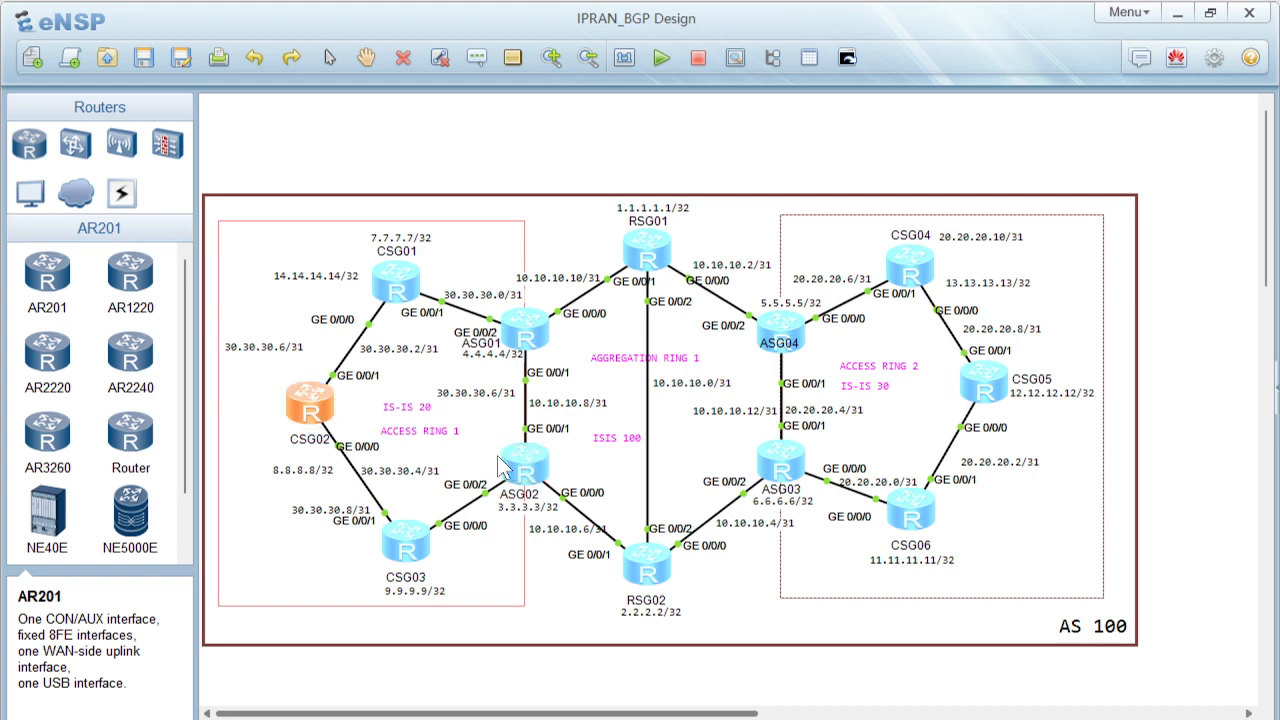
left_click(538, 466)
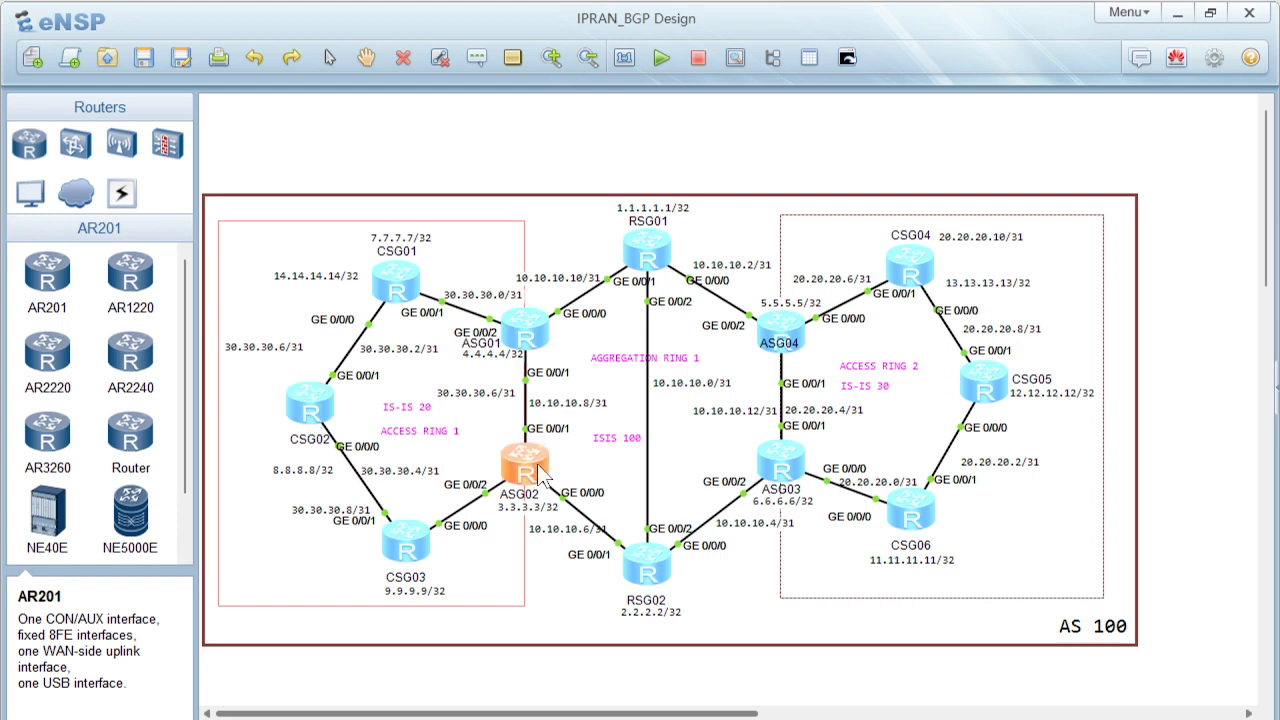
Bring back ASG01's console, advance further through its routing table, and stop the paged output.
double_click(530, 337)
key("Return")
key("Return")
key("Return")
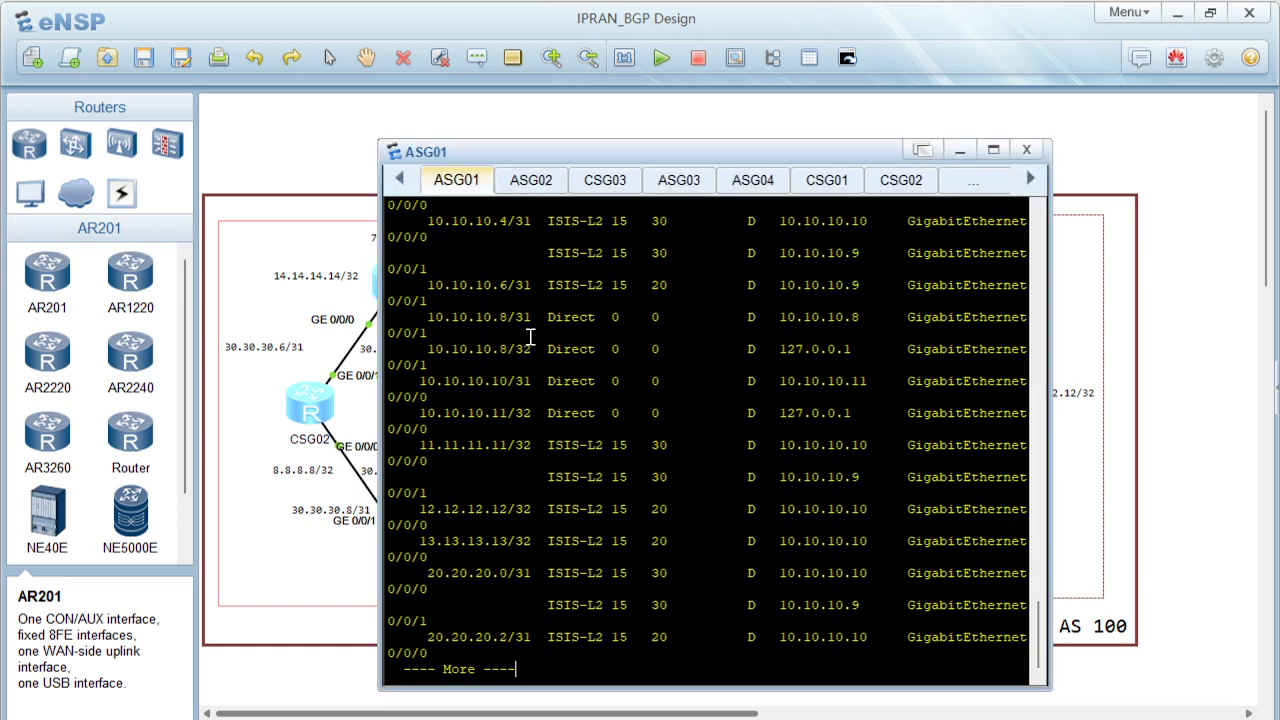
key("ctrl+c")
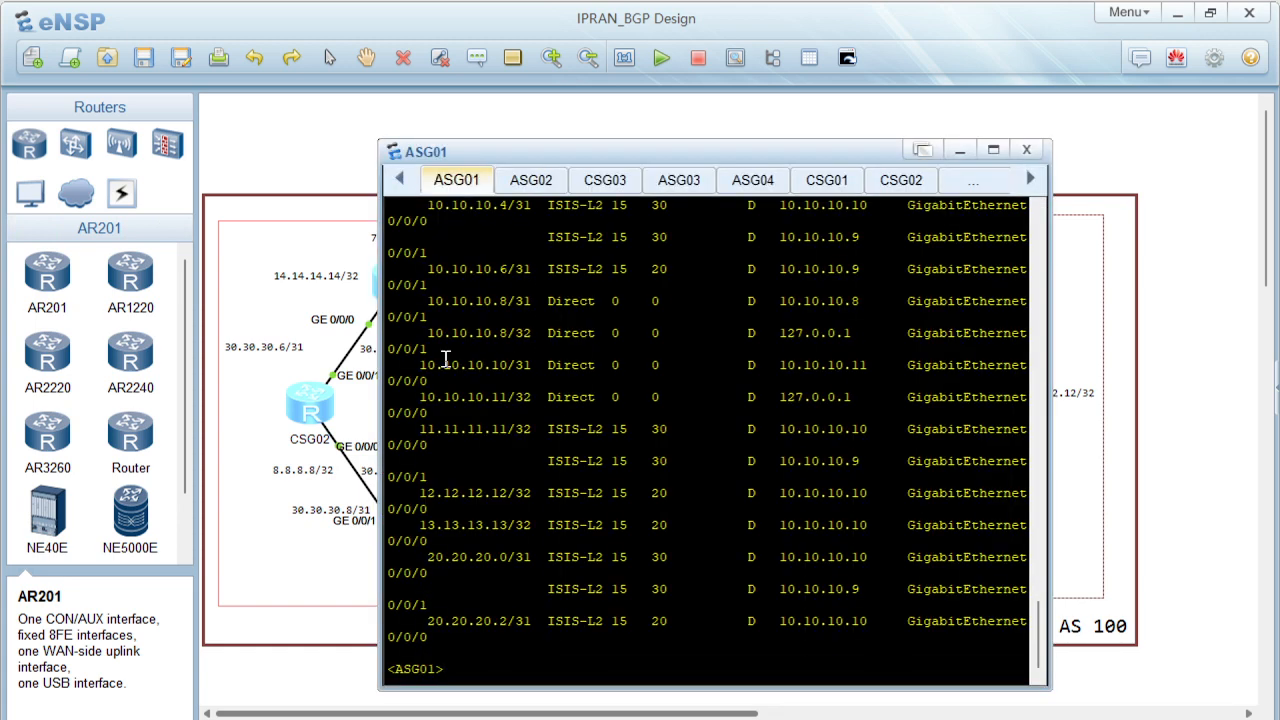
Open CSG02's console from the topology and run display ip routing-table.
left_click(318, 408)
double_click(318, 408)
key("Return")
key("Return")
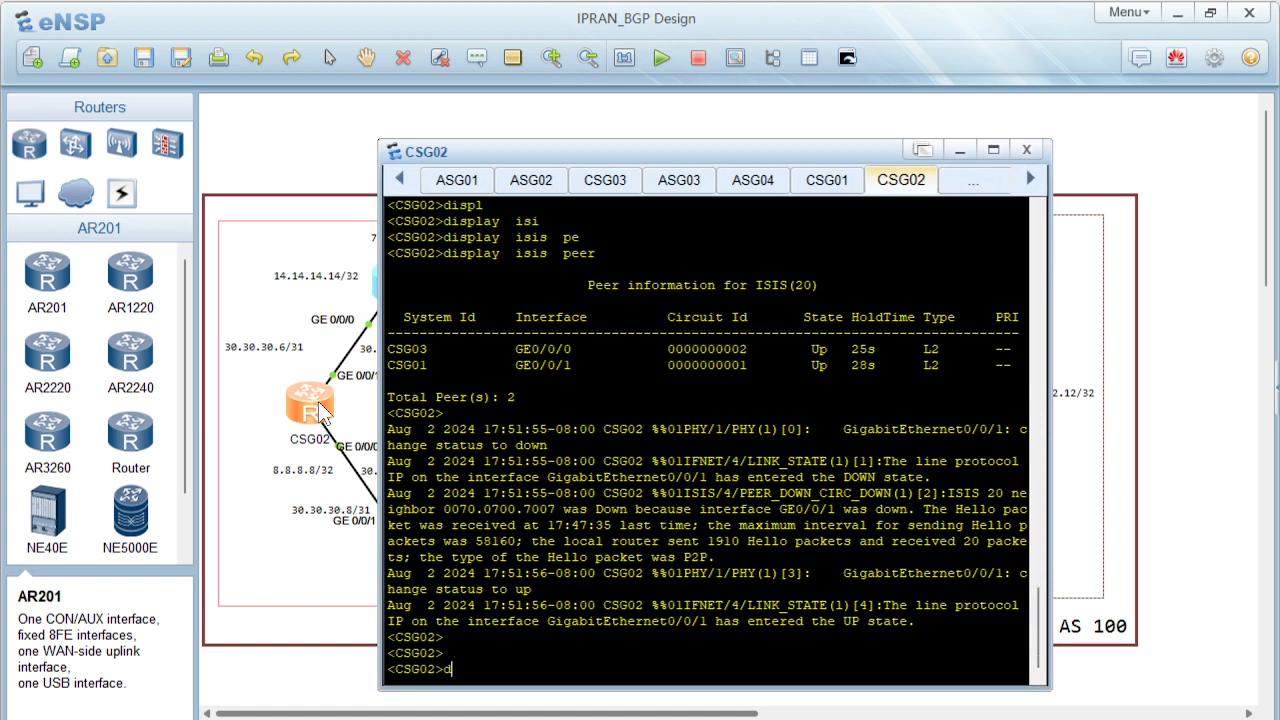
type("displ")
key("Tab")
type("ip ro")
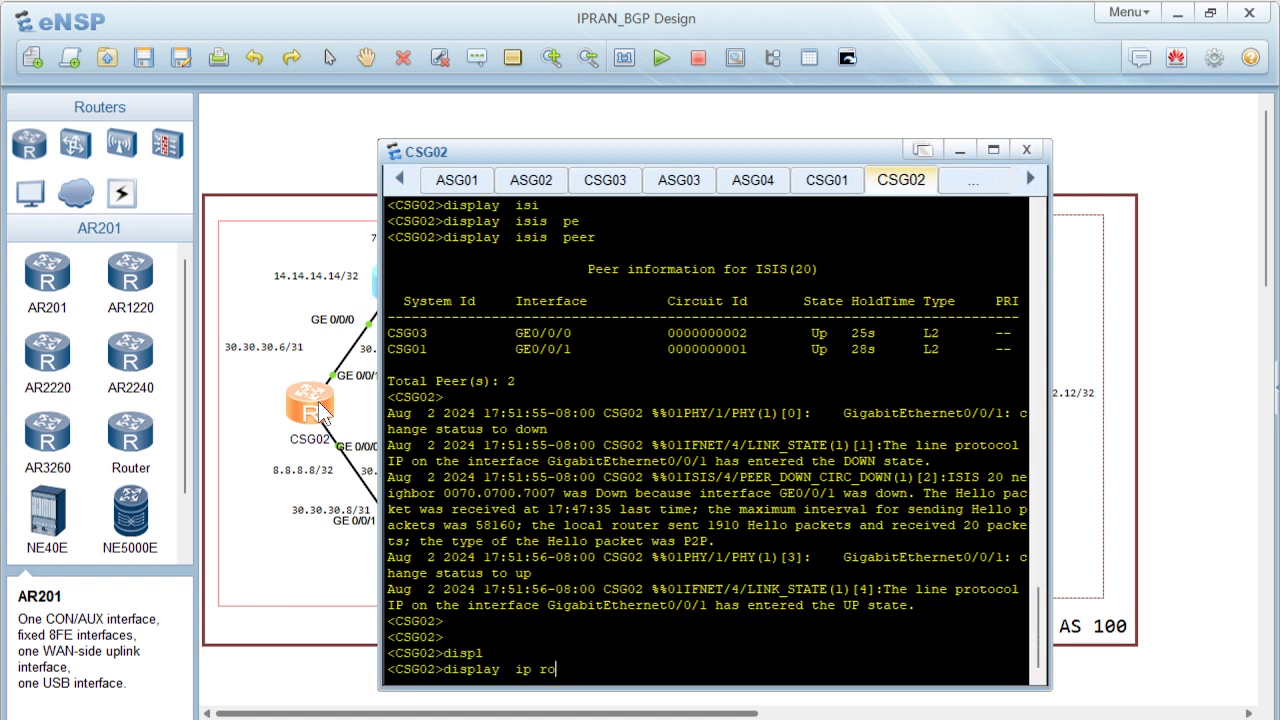
key("Tab")
key("Return")
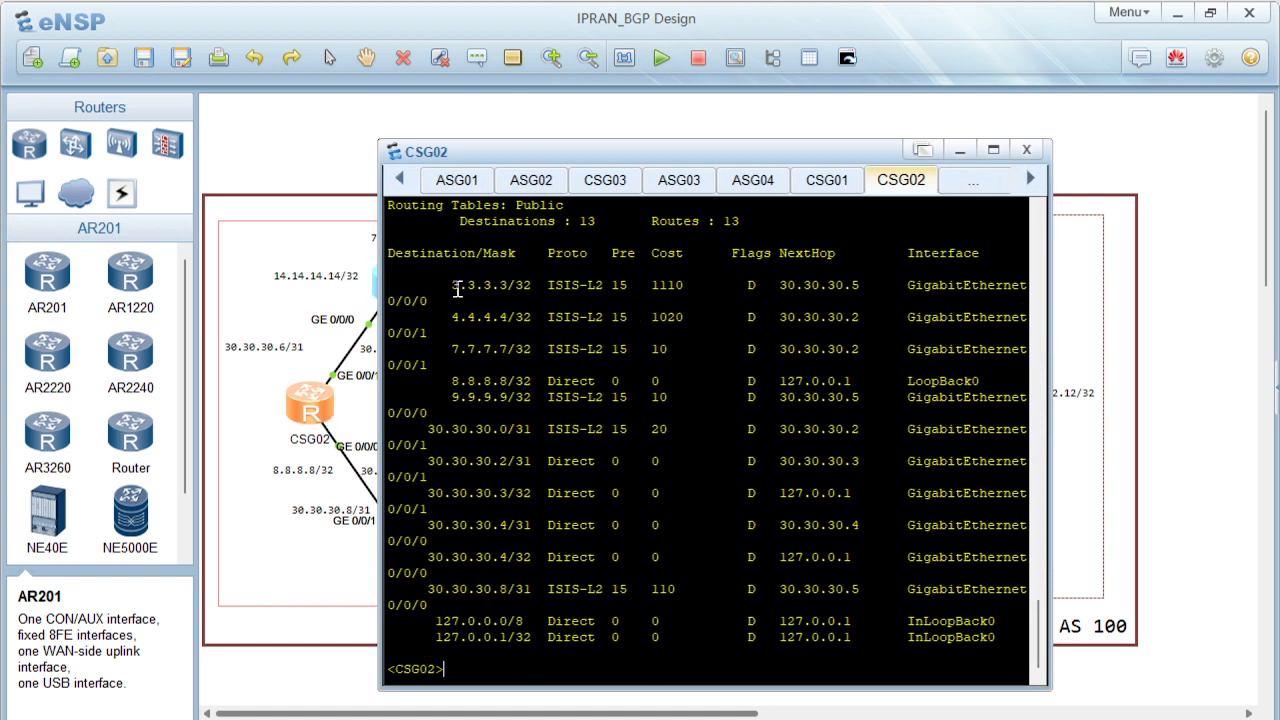
Examine CSG02's routing table by highlighting the loopback routes from 3.3.3.3/32 through 9.9.9.9/32.
left_click_drag(452, 285, 622, 364)
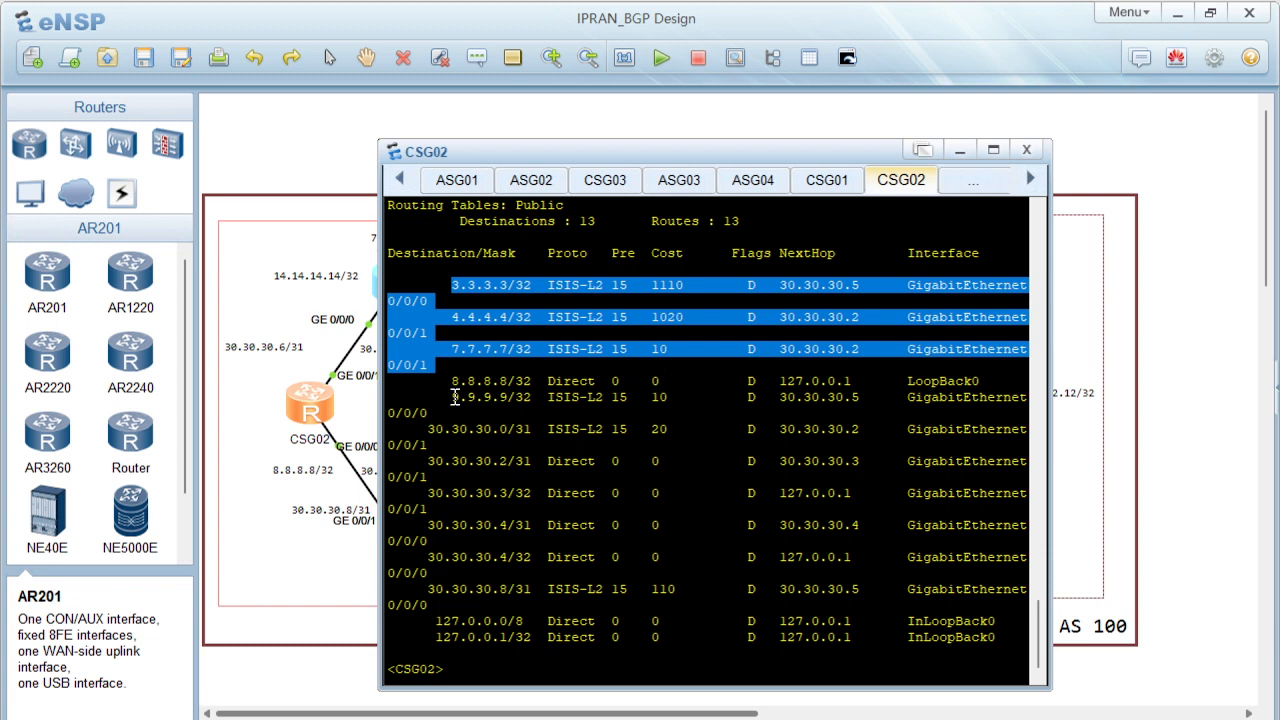
left_click_drag(455, 397, 385, 289)
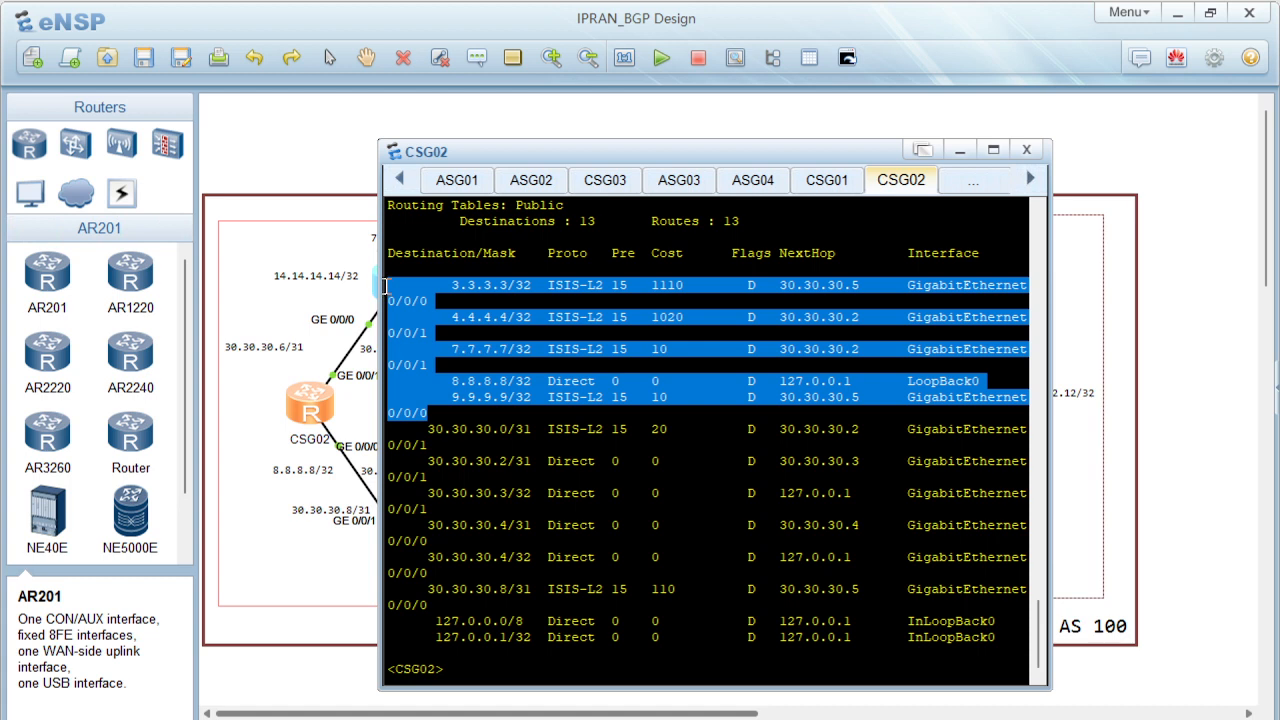
left_click(466, 400)
left_click_drag(430, 414, 393, 283)
left_click(494, 293)
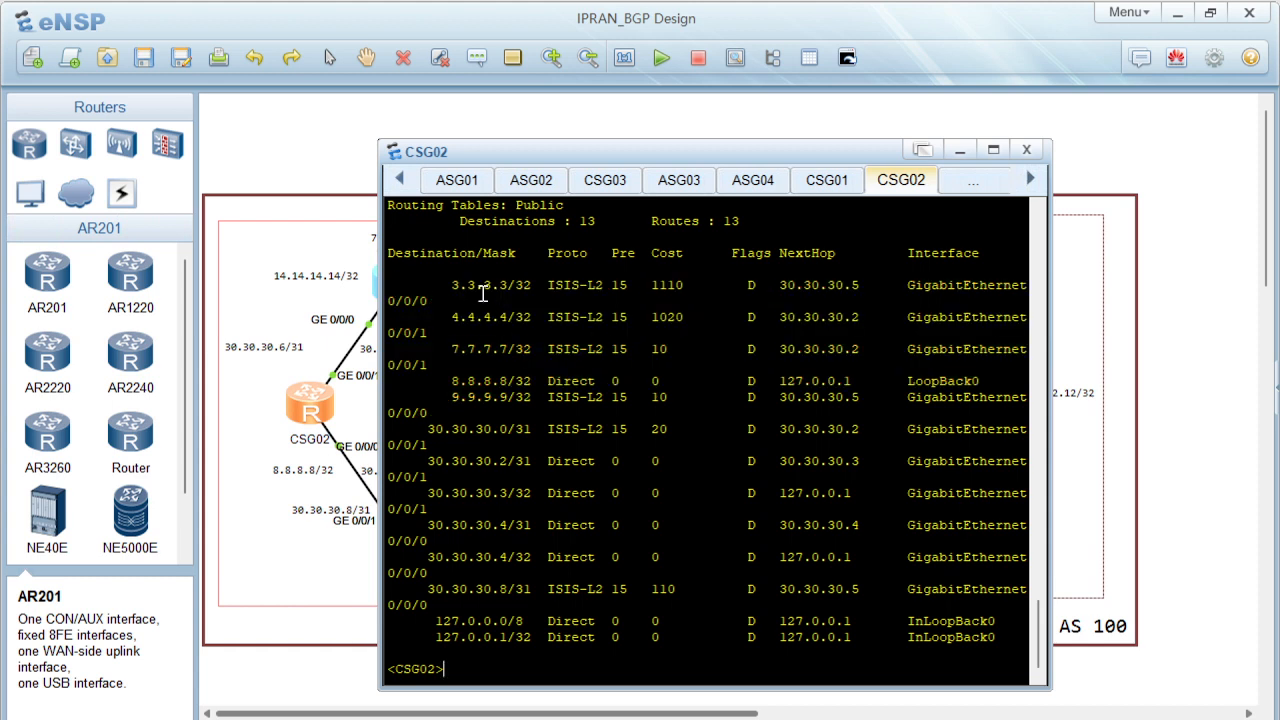
left_click_drag(477, 290, 514, 329)
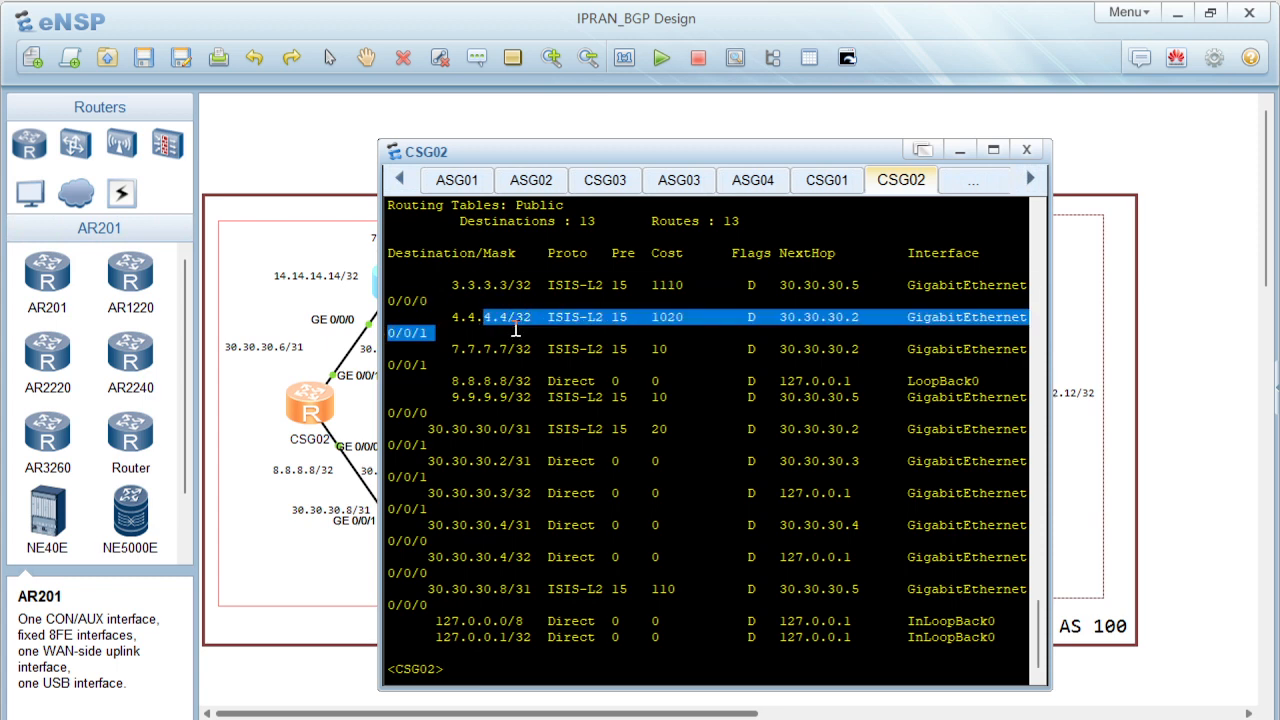
Ping 3.3.3.3 and 4.4.4.4 from CSG02's console to test reachability of ASG02 and ASG01.
left_click(494, 377)
type("'")
key("Return")
key("Return")
type("p")
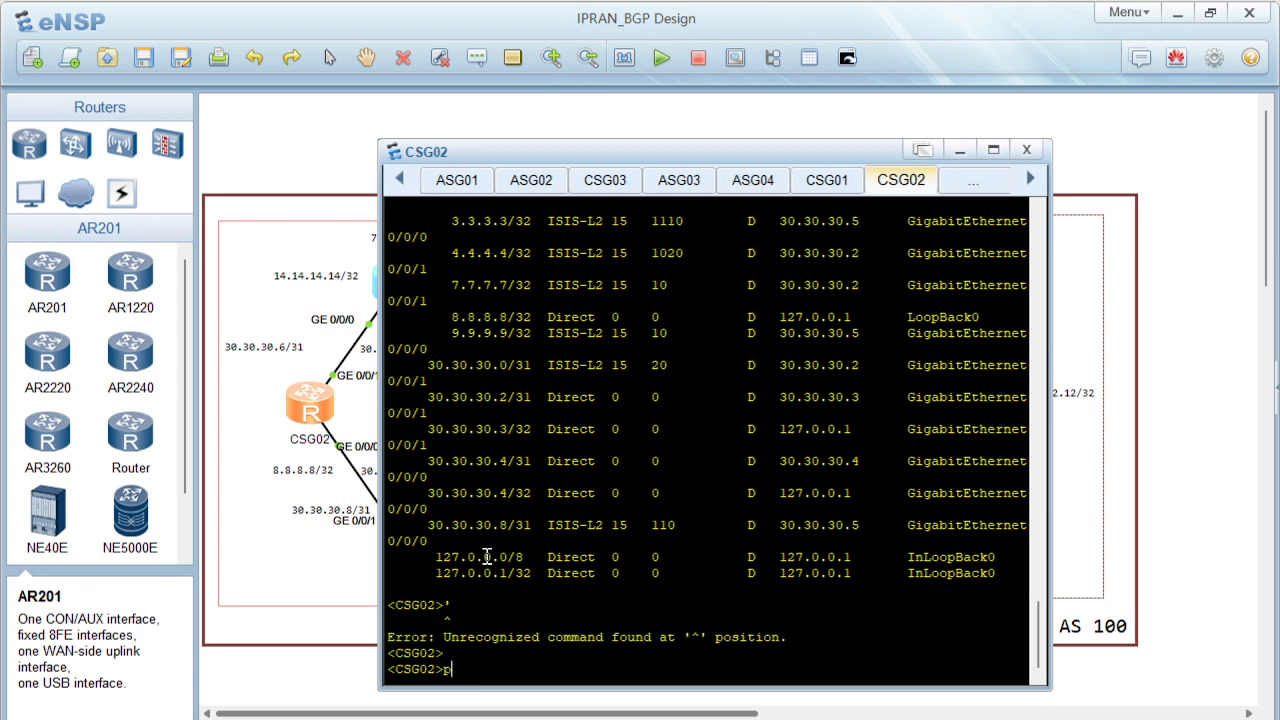
type("ing 3.3.3.3")
key("Return")
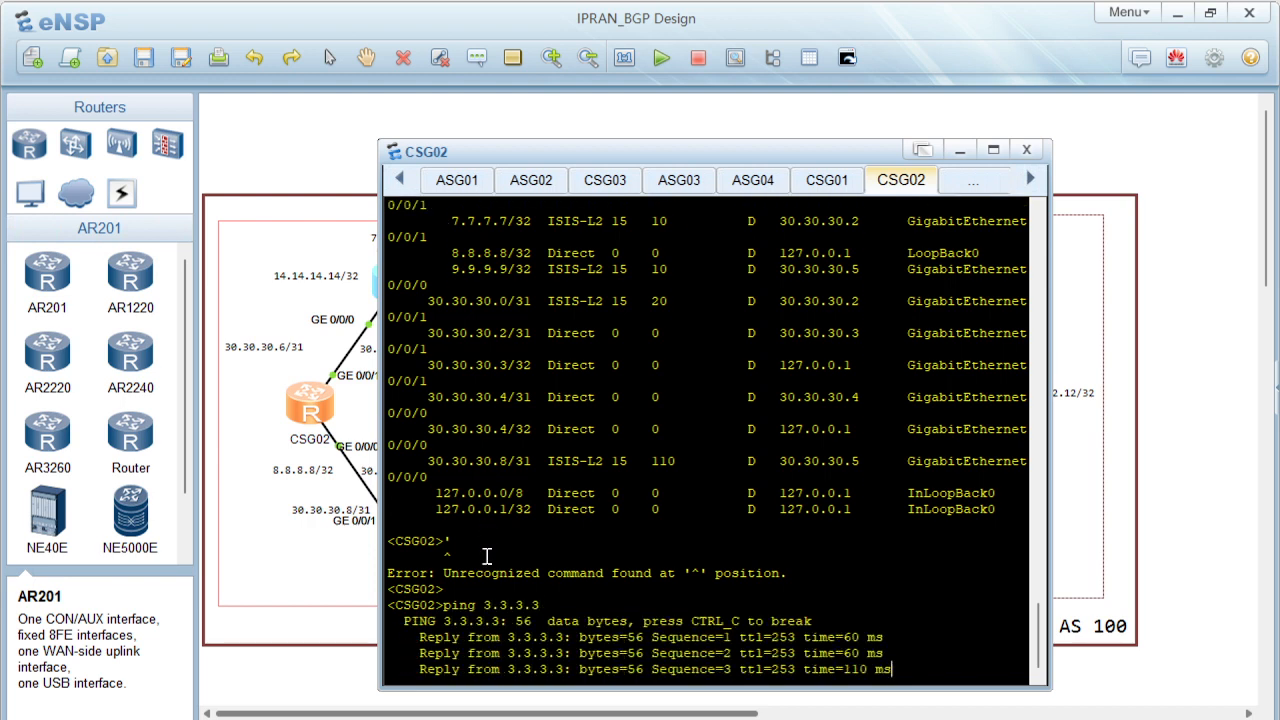
type("pin")
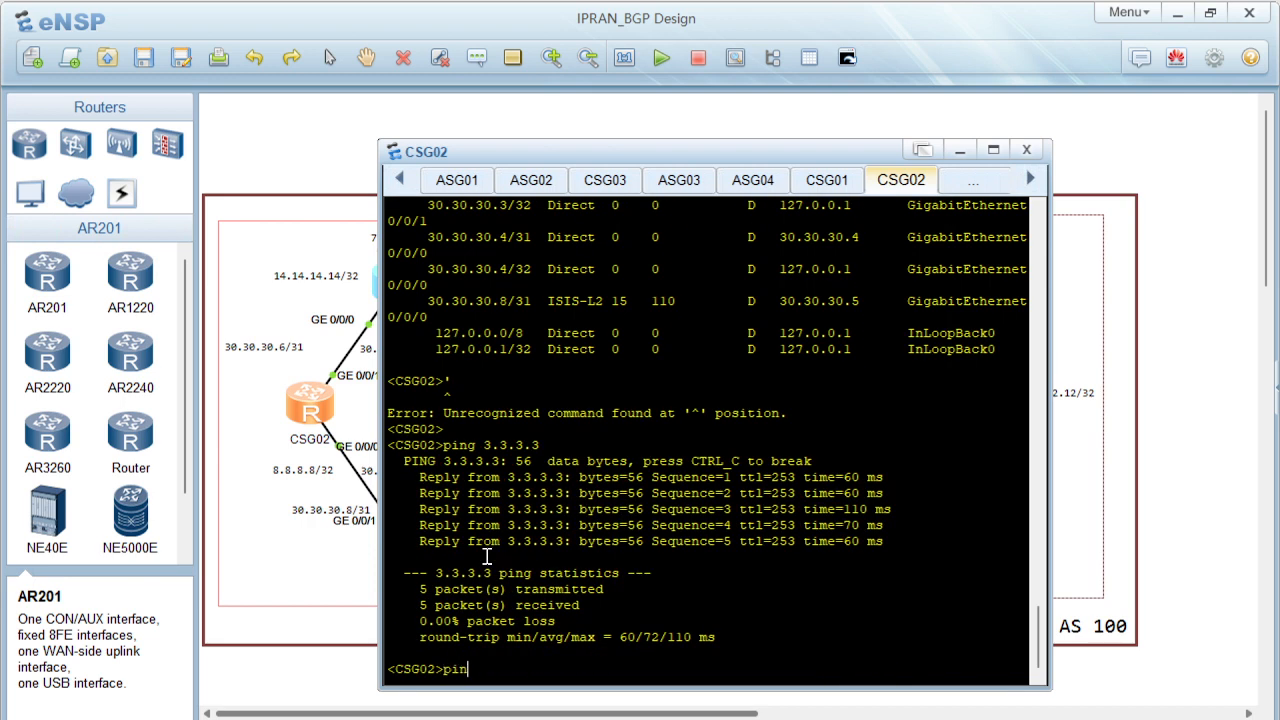
type("g 4.4.4.4")
key("Return")
Open ASG02's console from the topology and ping CSG01's loopback 7.7.7.7.
left_click(355, 572)
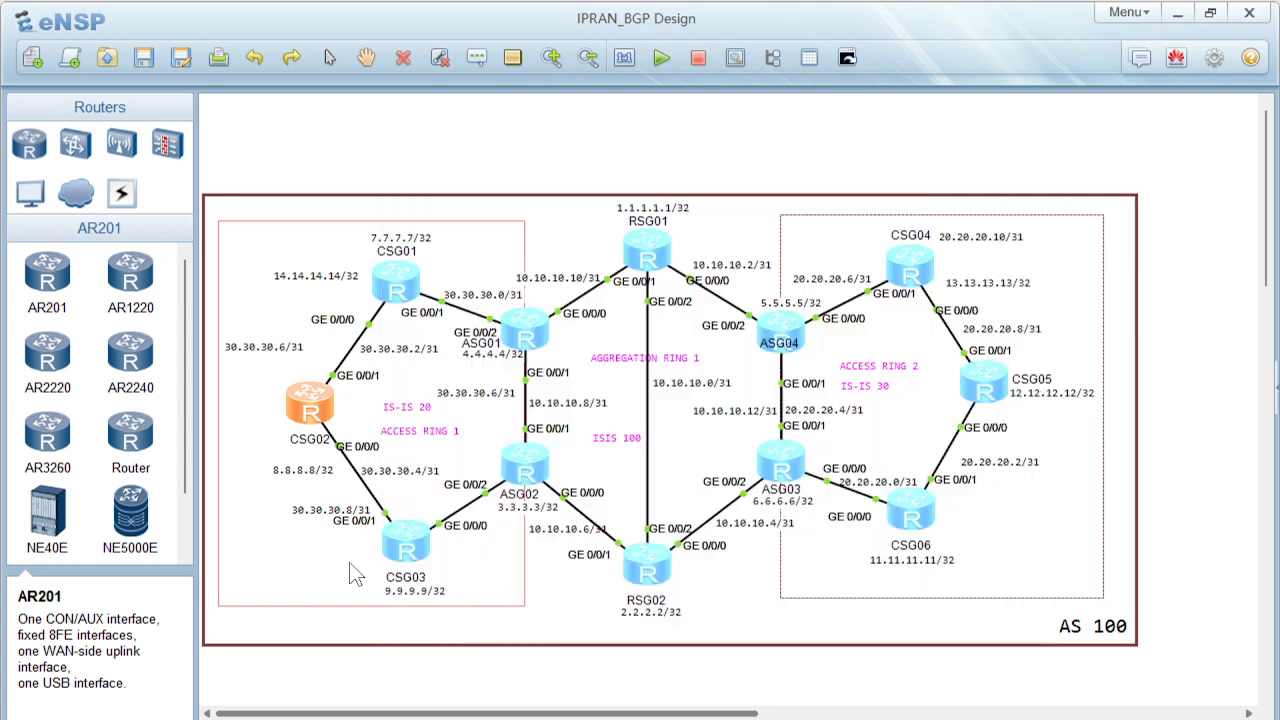
double_click(524, 462)
key("Return")
key("Return")
key("Return")
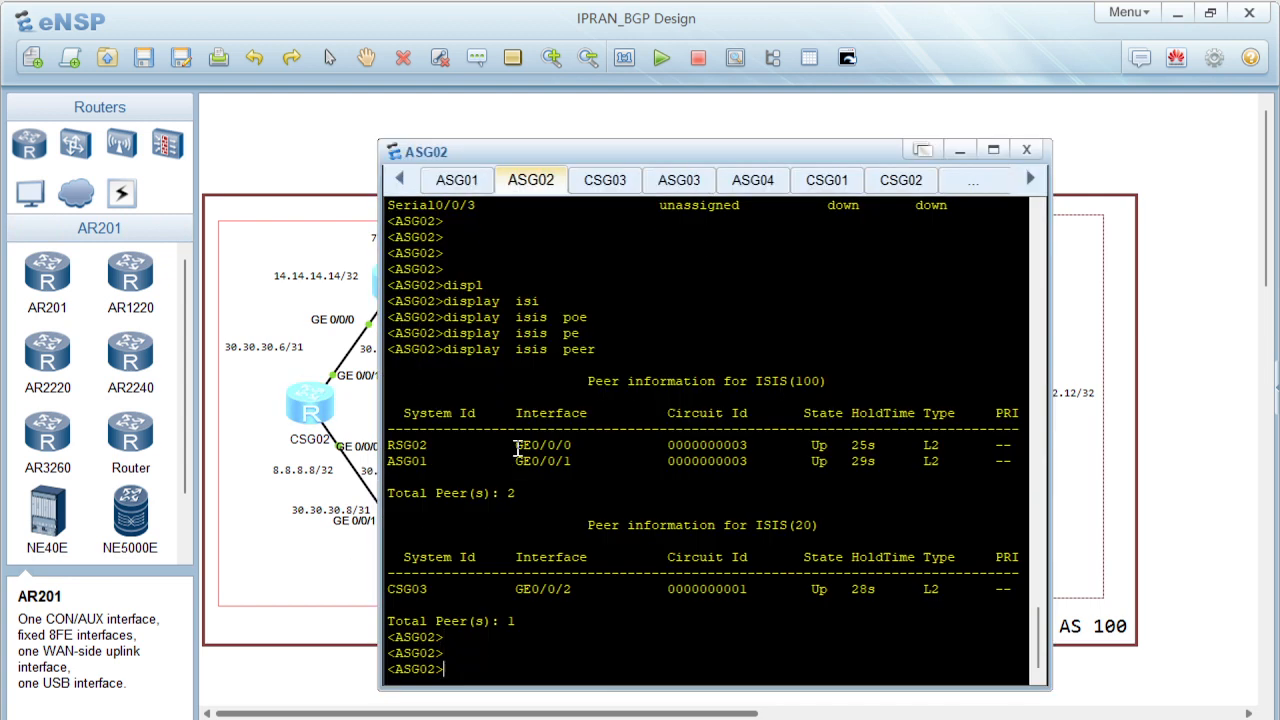
type("ping 7")
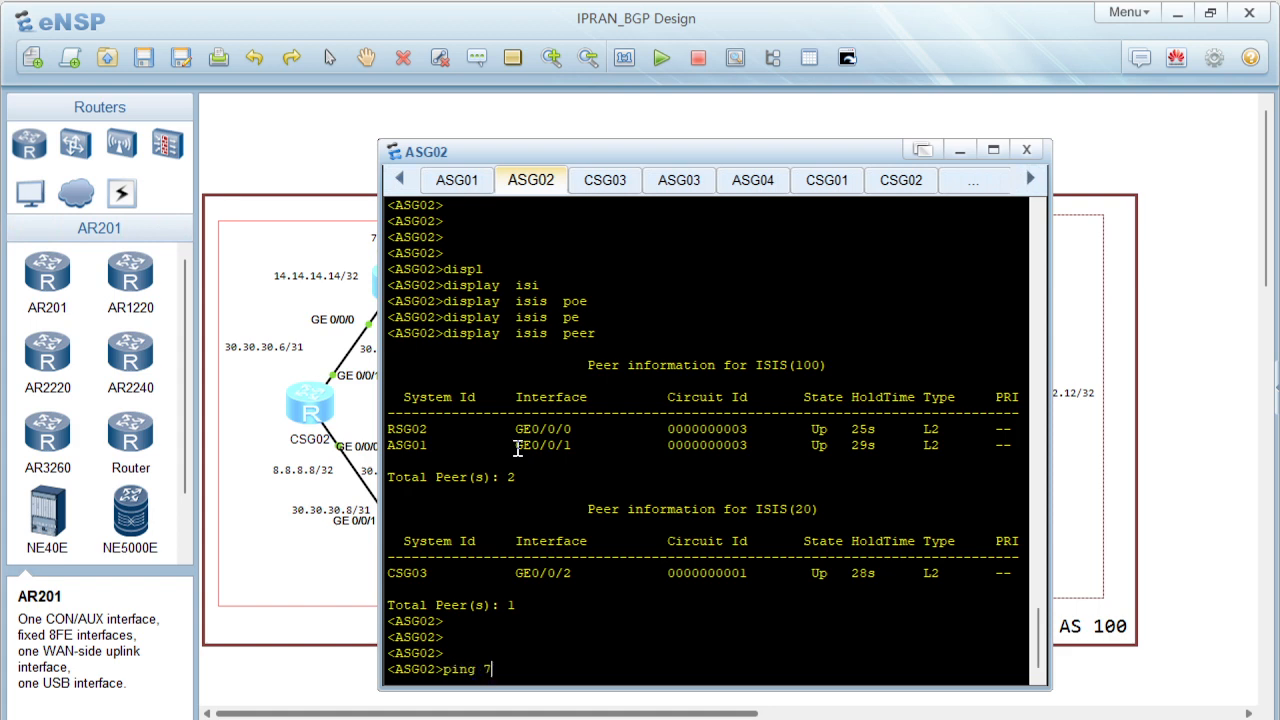
type(".7.7.7")
key("Return")
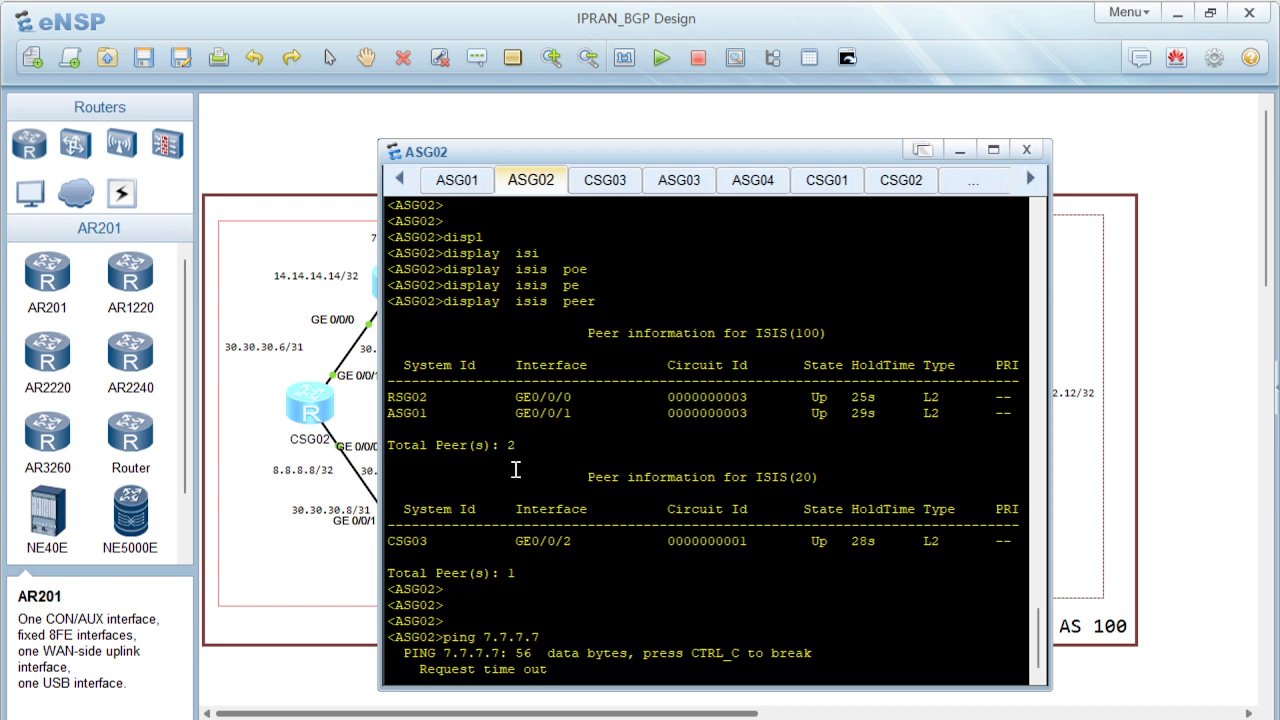
Open CSG01's console from the topology and run display current-configuration interface LoopBack 0.
left_click(316, 572)
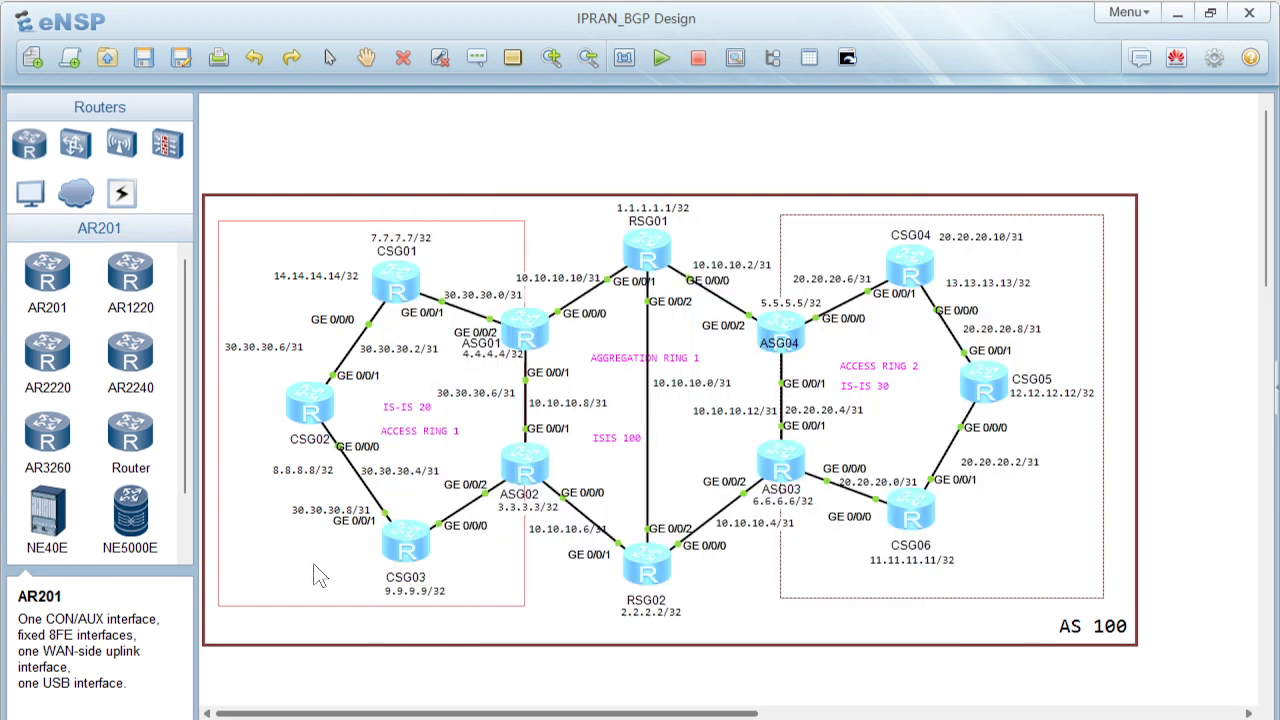
double_click(401, 279)
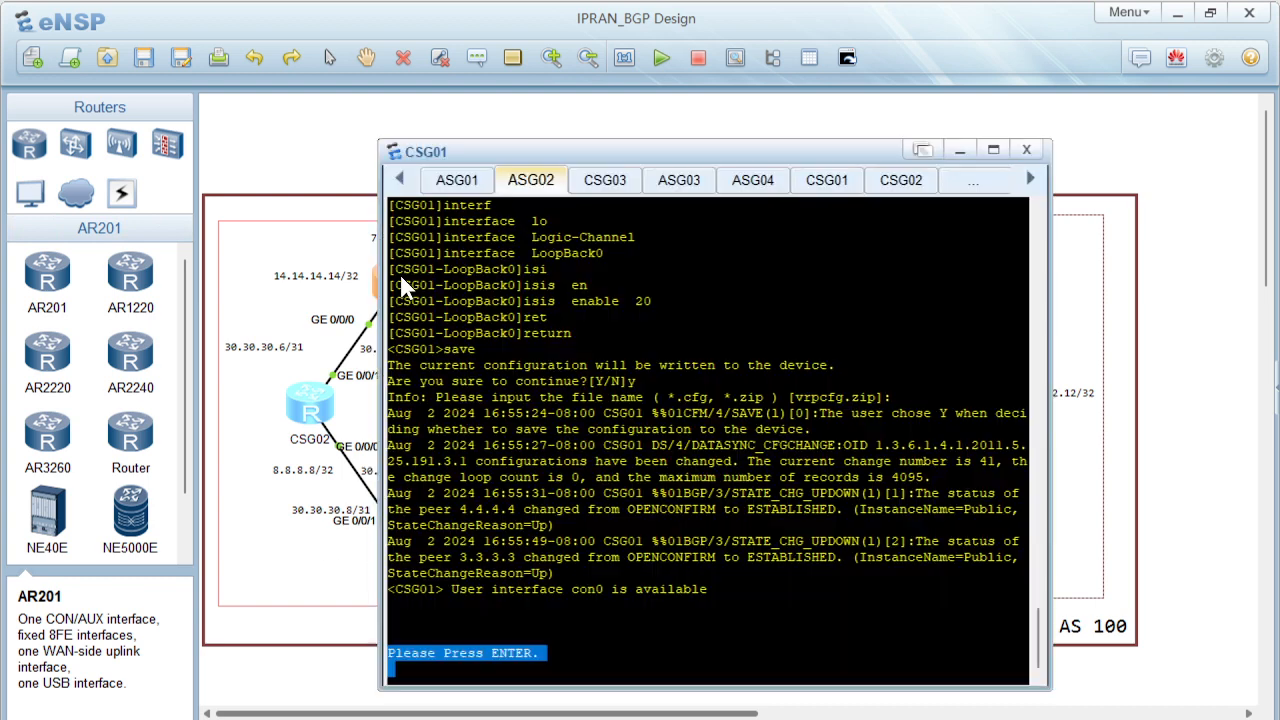
key("Return")
key("Return")
key("Return")
type("displ")
key("Tab")
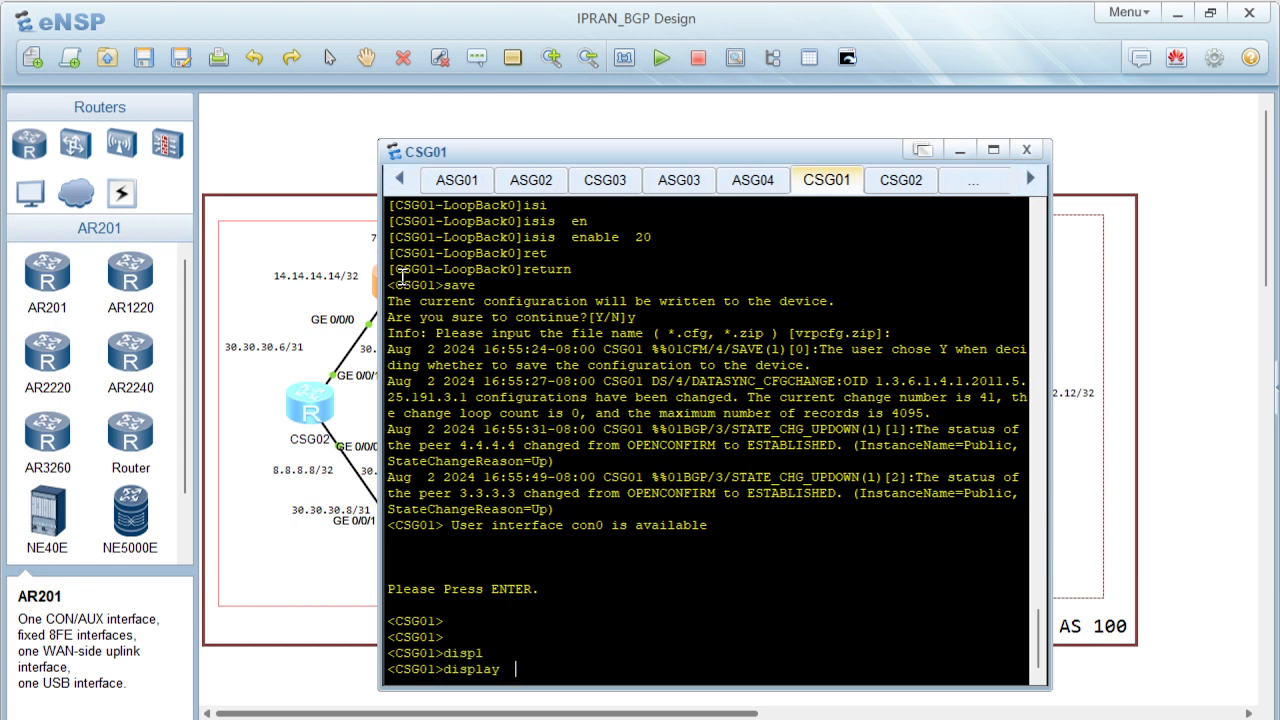
type("cur")
key("Tab")
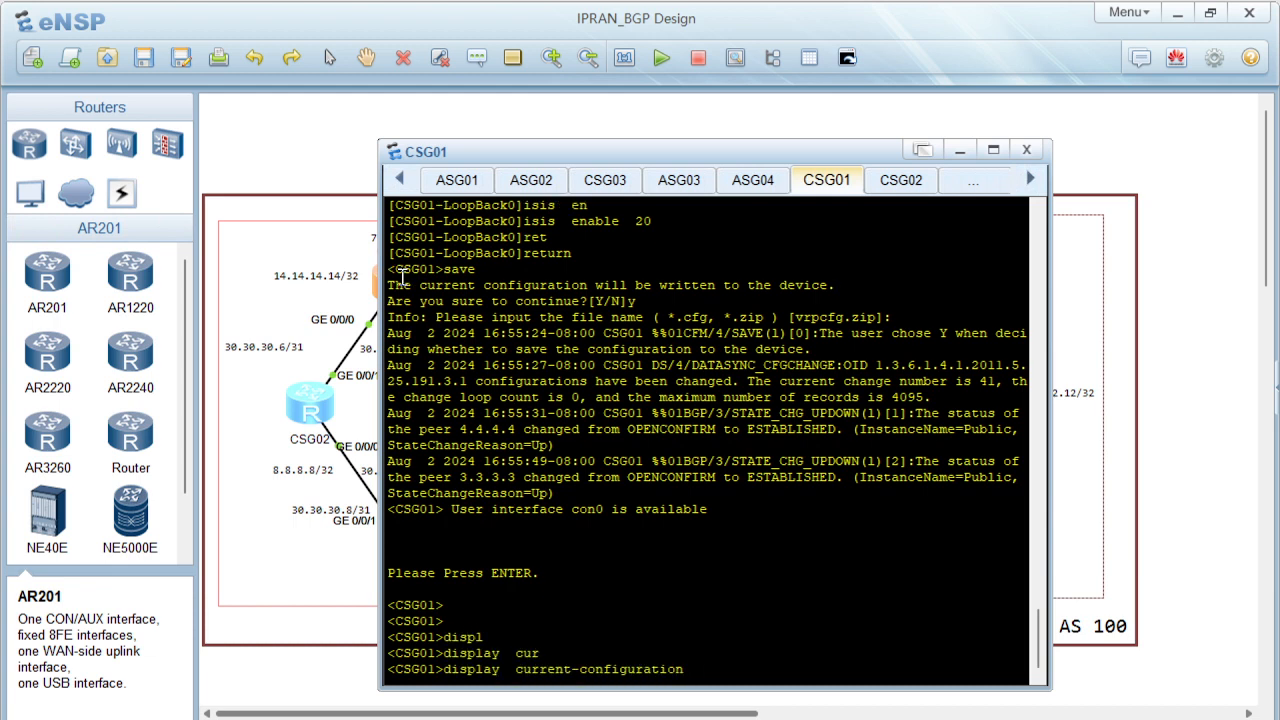
type("interf")
key("Tab")
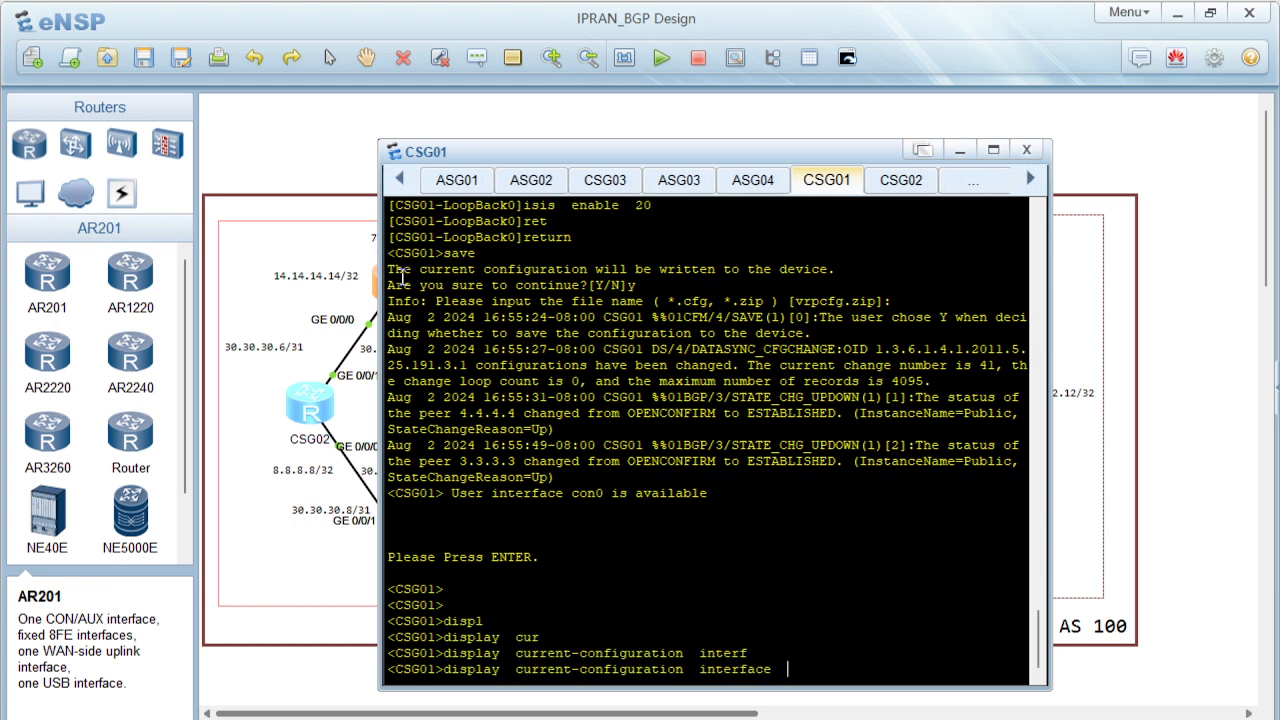
type("lo")
key("Tab")
type("0")
key("Return")
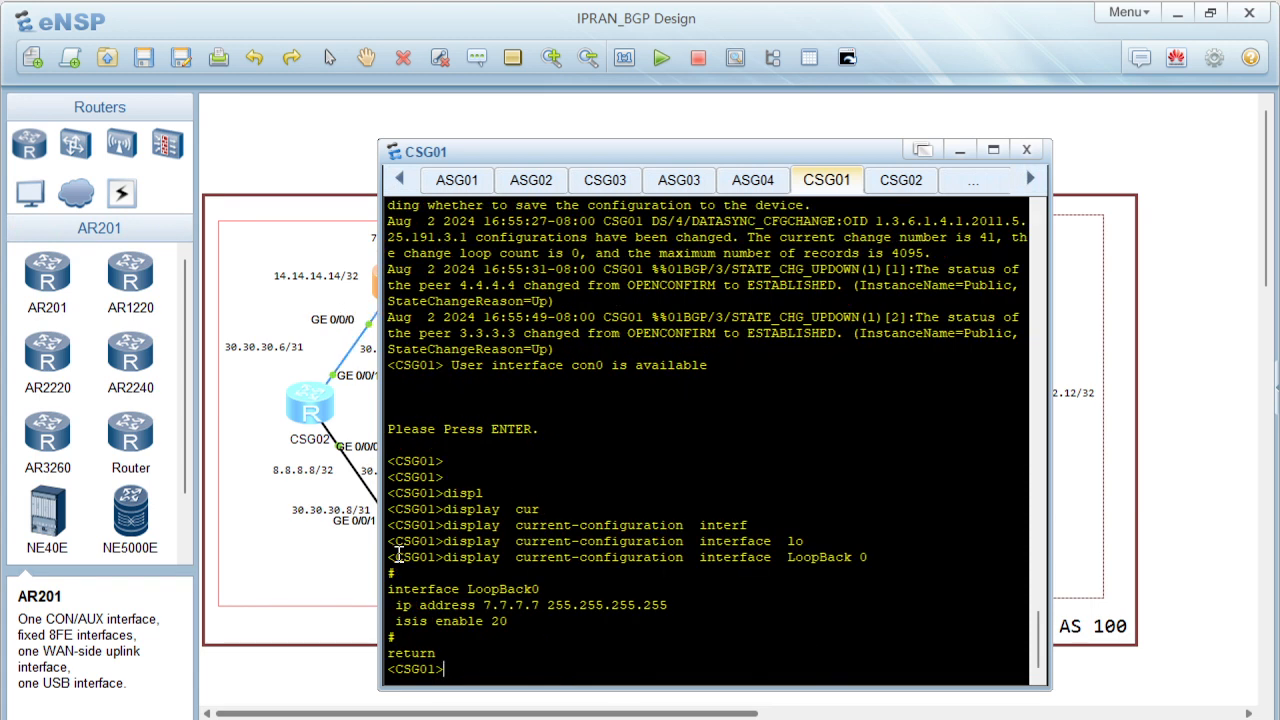
Open CSG03's console from the topology and run display ip routing-table.
left_click(362, 597)
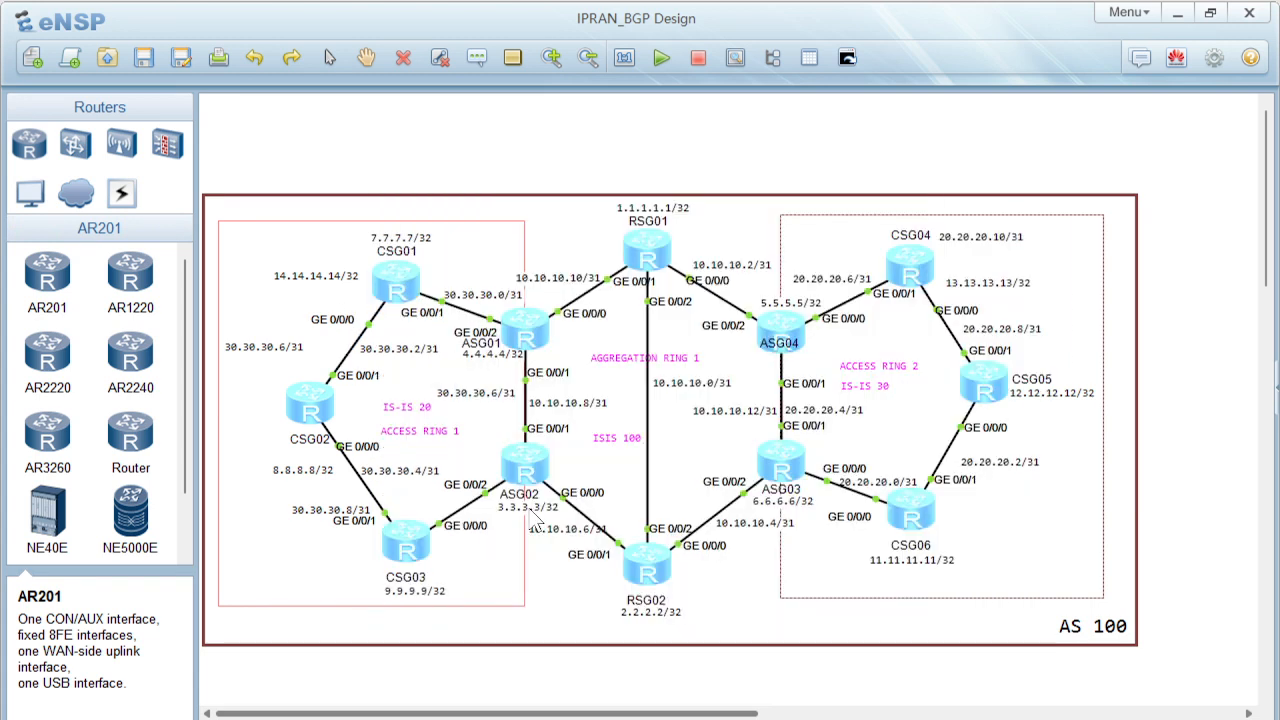
double_click(409, 540)
key("Return")
key("Return")
type("displ")
key("Tab")
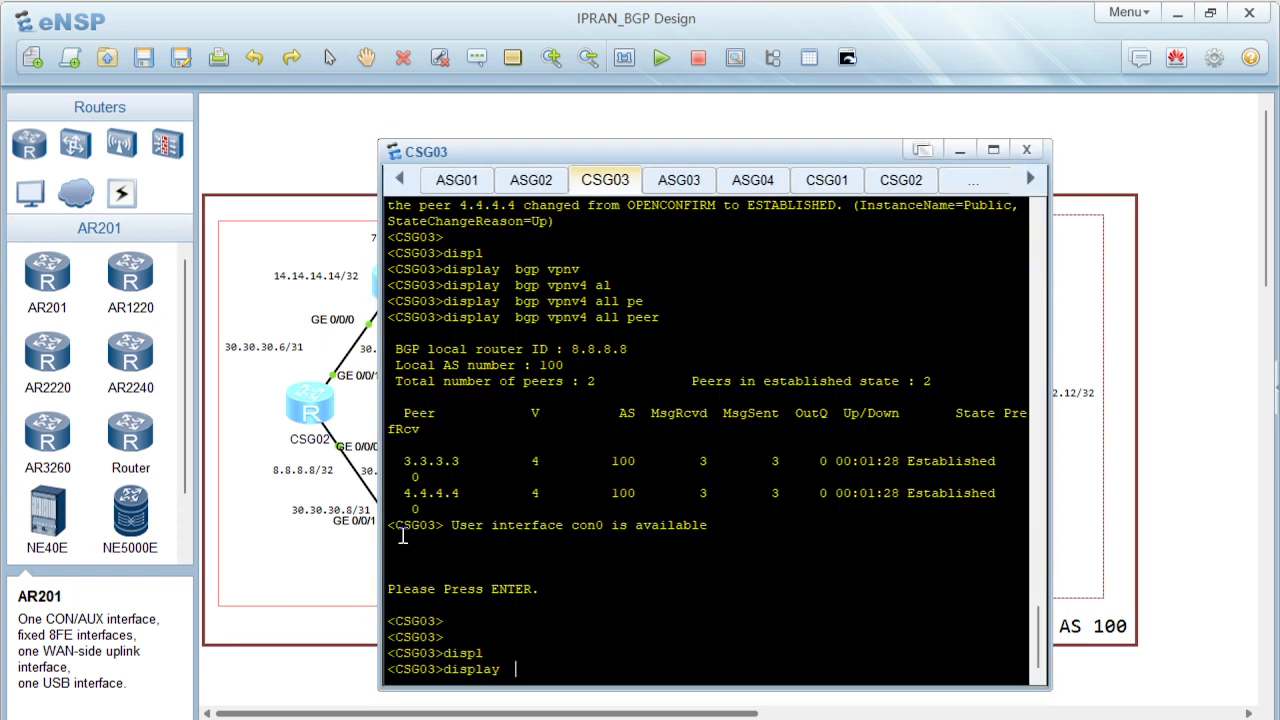
type("ip rou")
key("Tab")
key("Return")
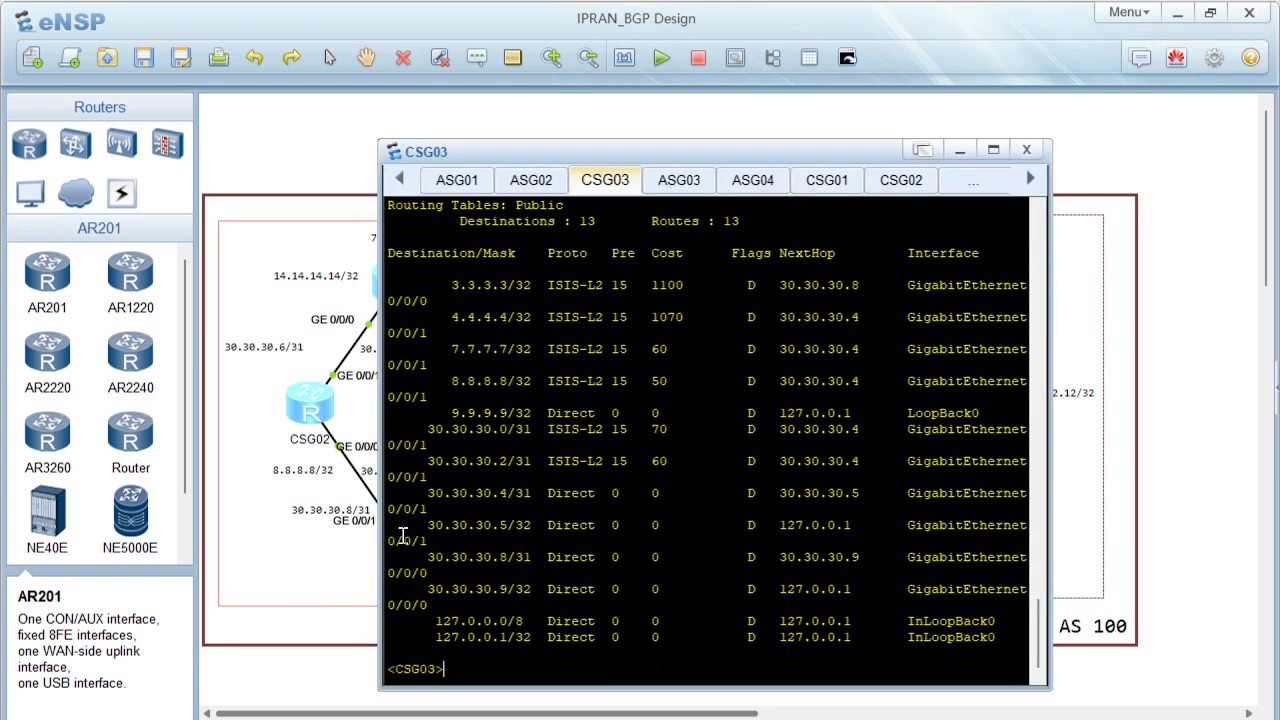
Bring back ASG02's console from the topology and run display ip routing-table.
left_click(318, 585)
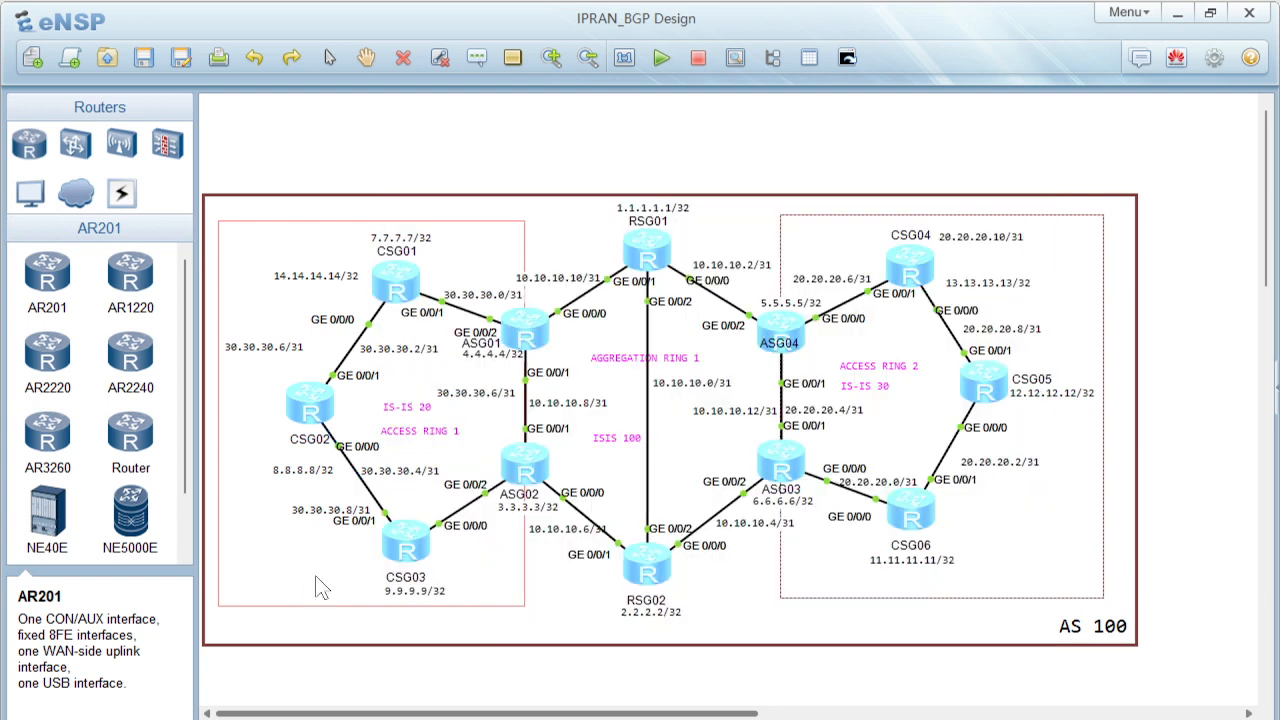
double_click(531, 466)
key("Return")
key("Return")
key("Return")
key("Return")
key("Return")
type("displ")
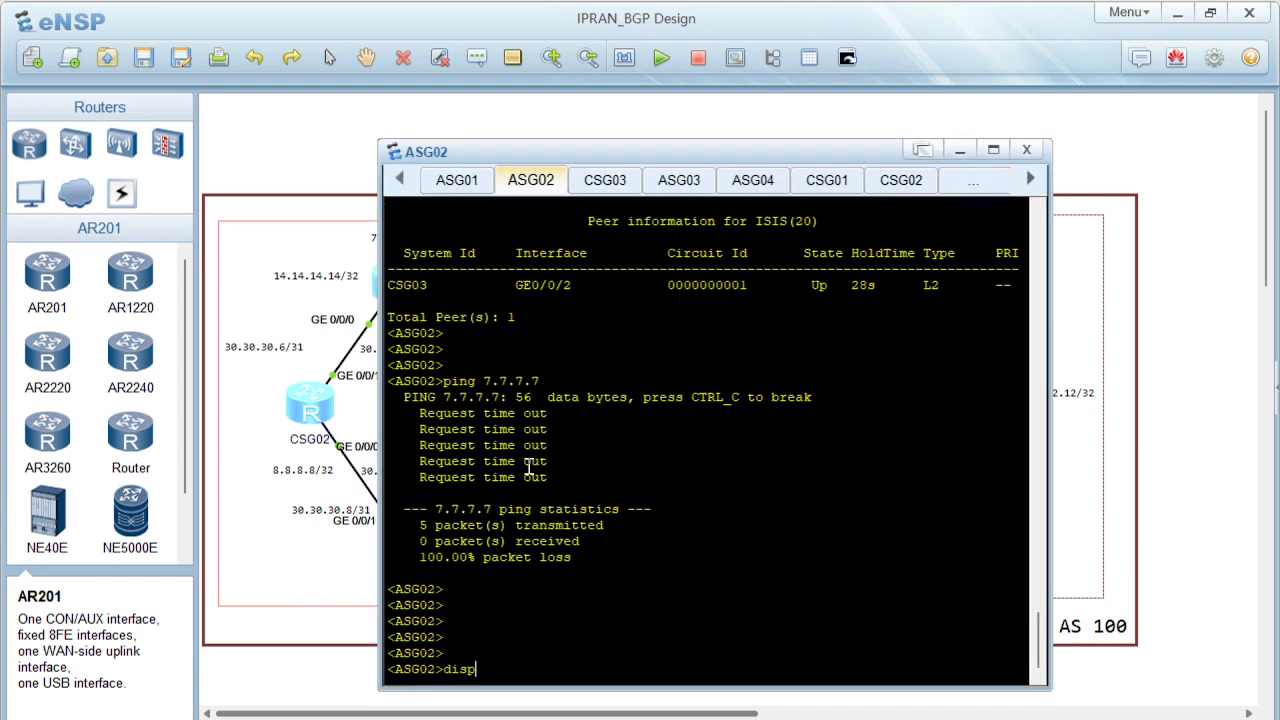
key("Tab")
type("ip rou")
key("Tab")
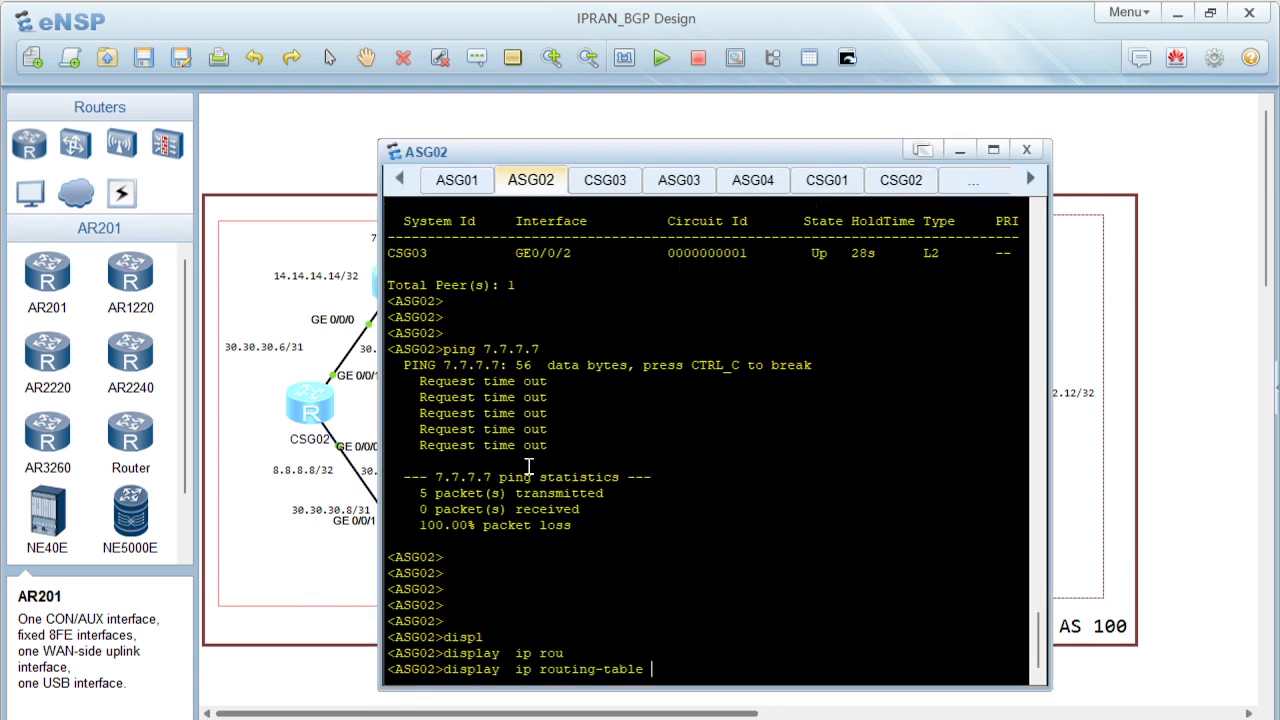
key("Return")
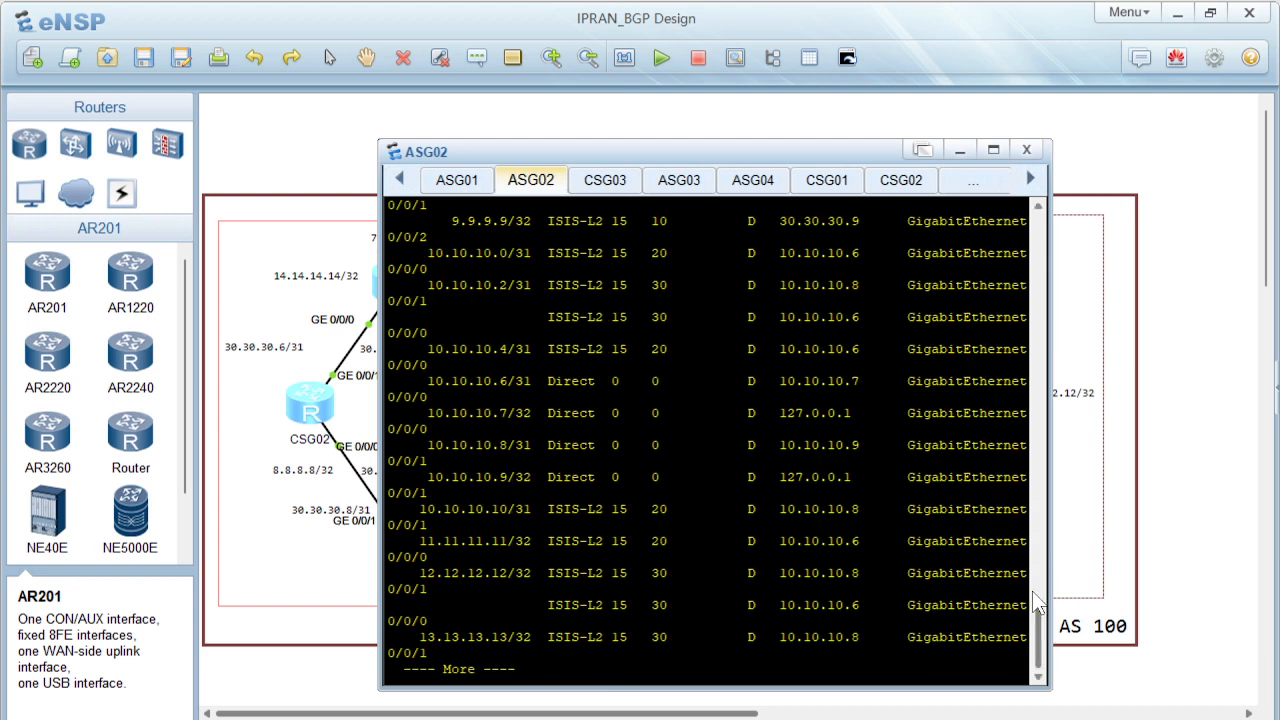
Examine the 7.7.7.7/32 entry in ASG02's routing table, check CSG02's console again, and return to the topology.
left_click_drag(1037, 610, 1037, 588)
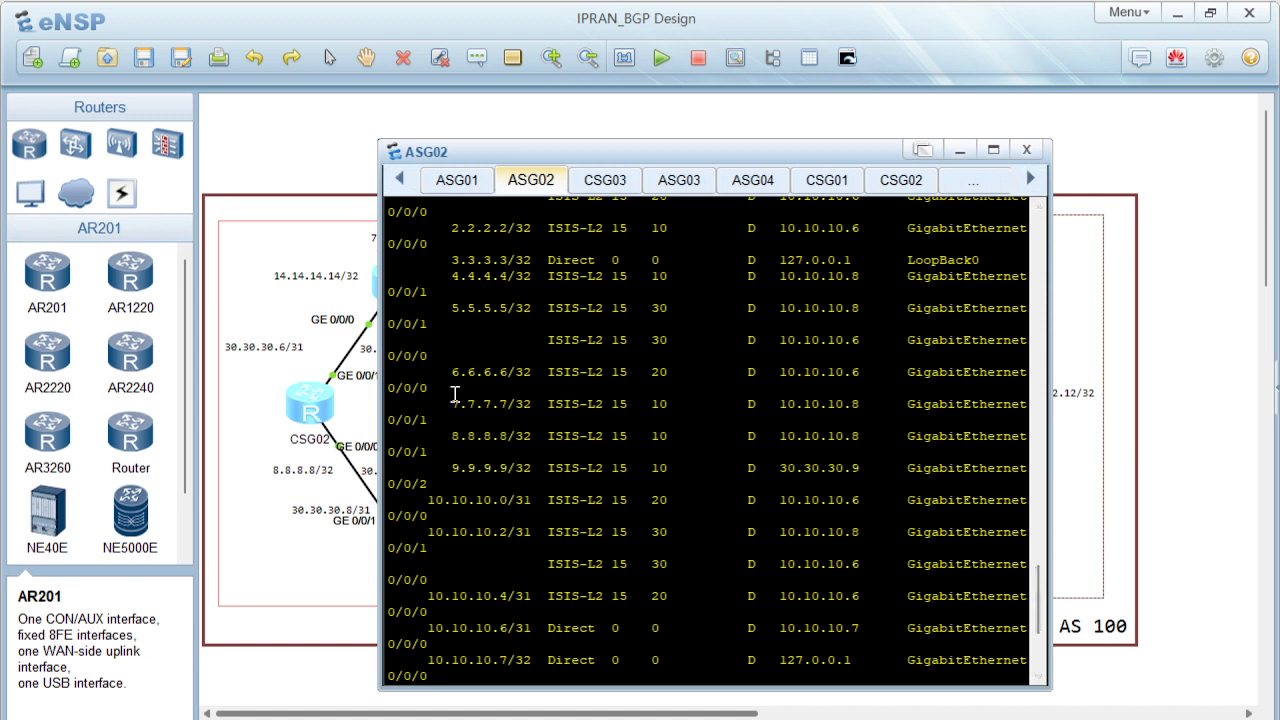
left_click_drag(441, 393, 600, 406)
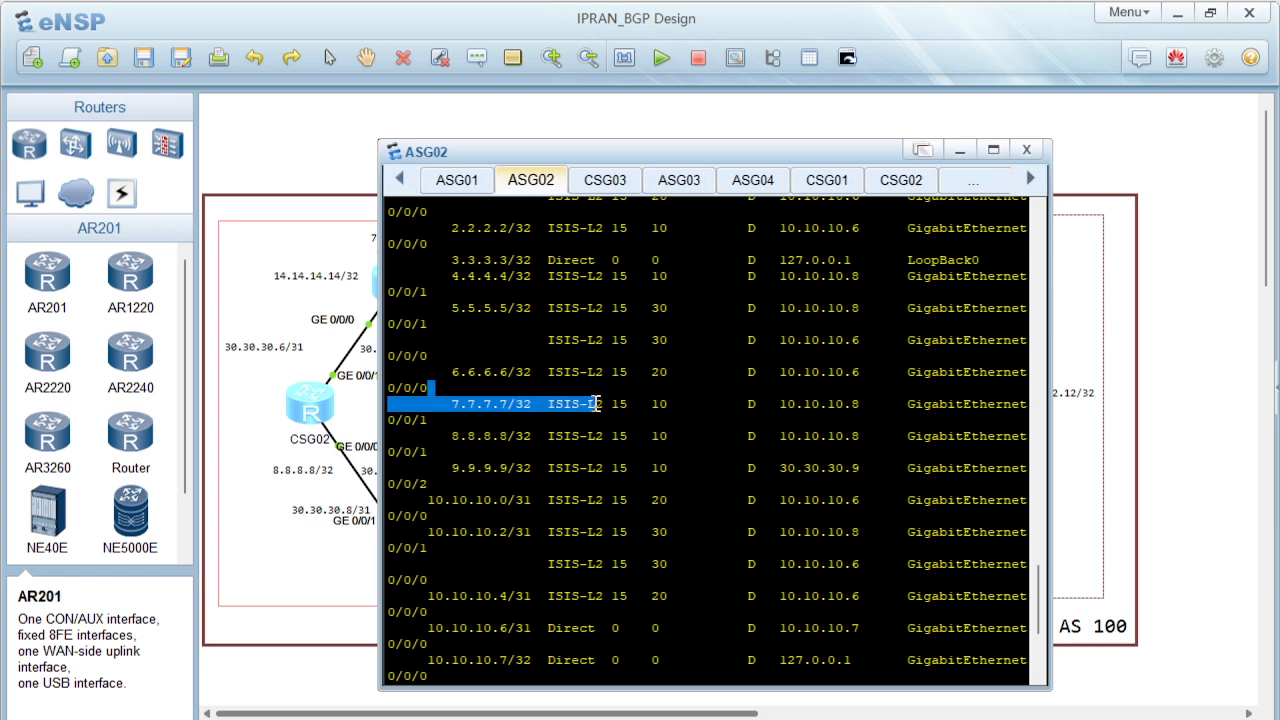
double_click(305, 410)
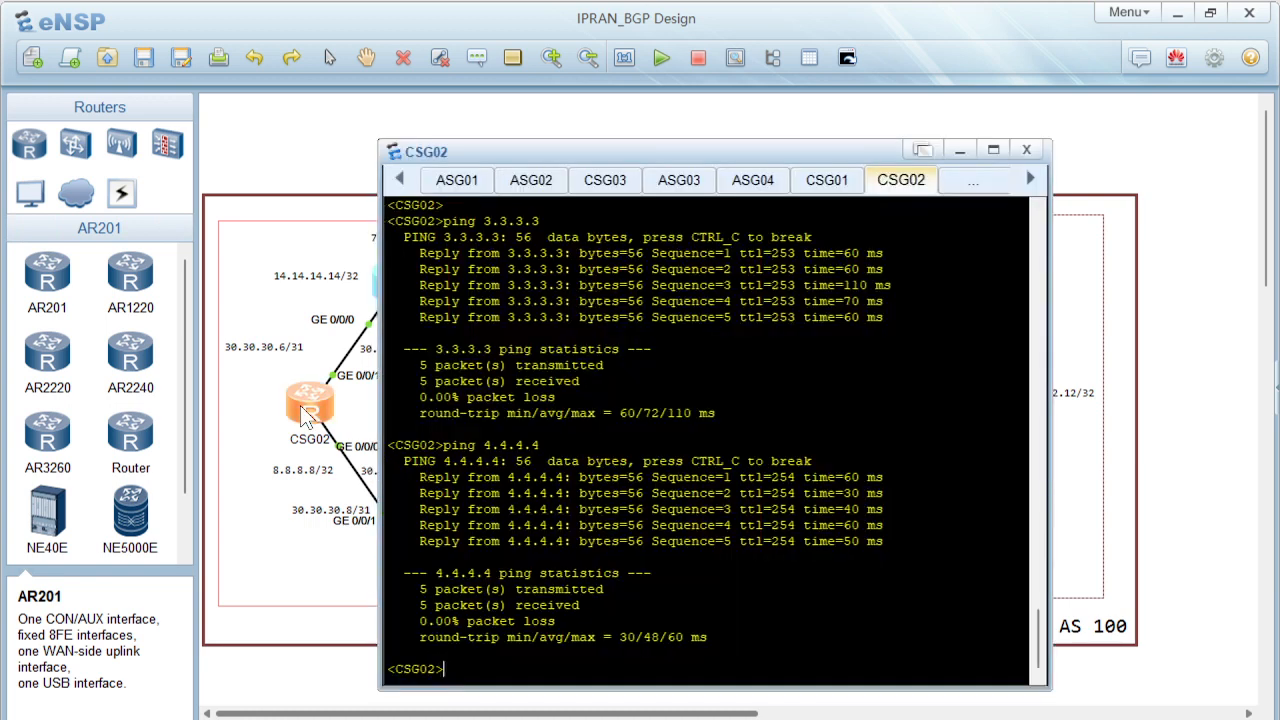
left_click(278, 557)
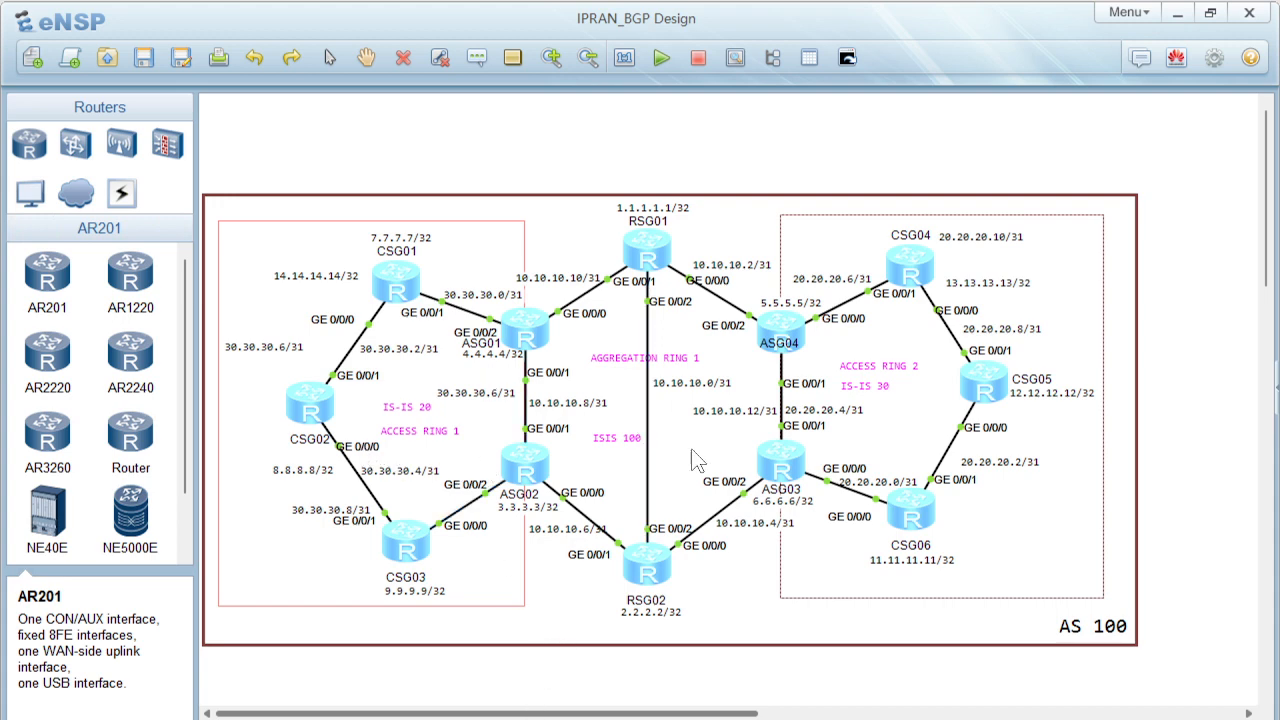
Open ASG03's console from the topology, run display ip routing-table, and examine the listed routes.
double_click(795, 470)
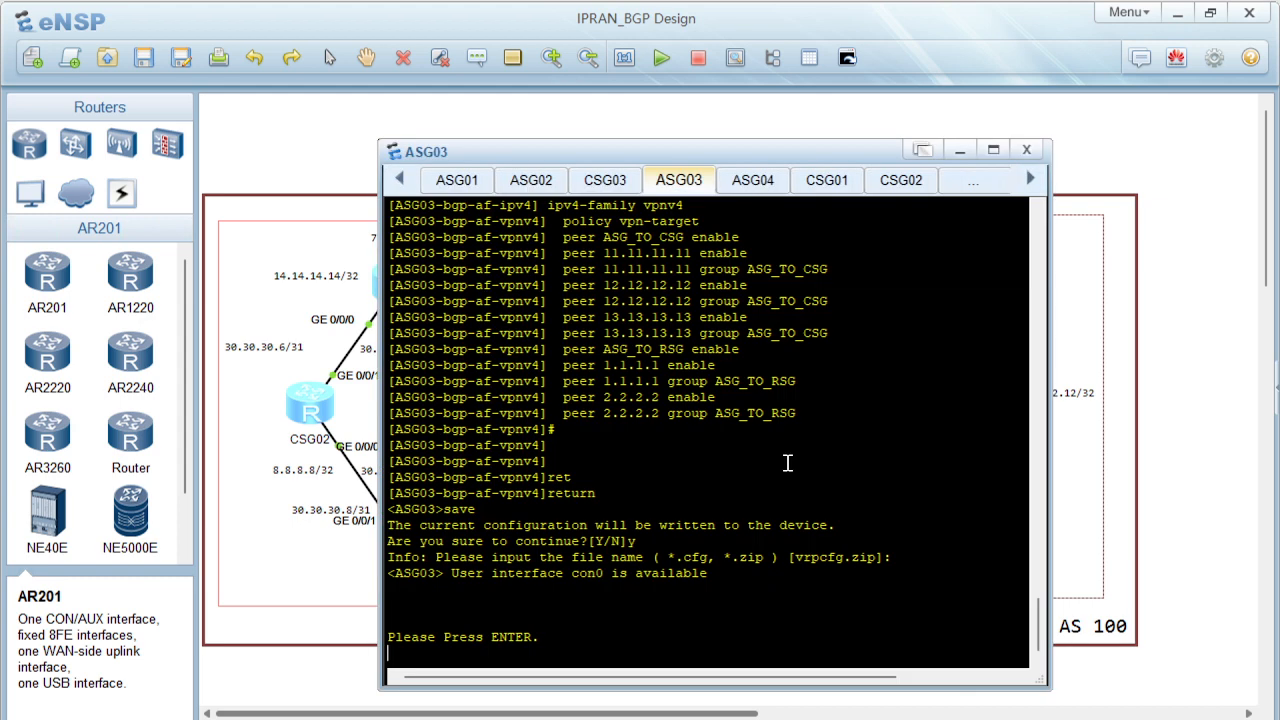
type("displ")
key("Tab")
type("ip rou")
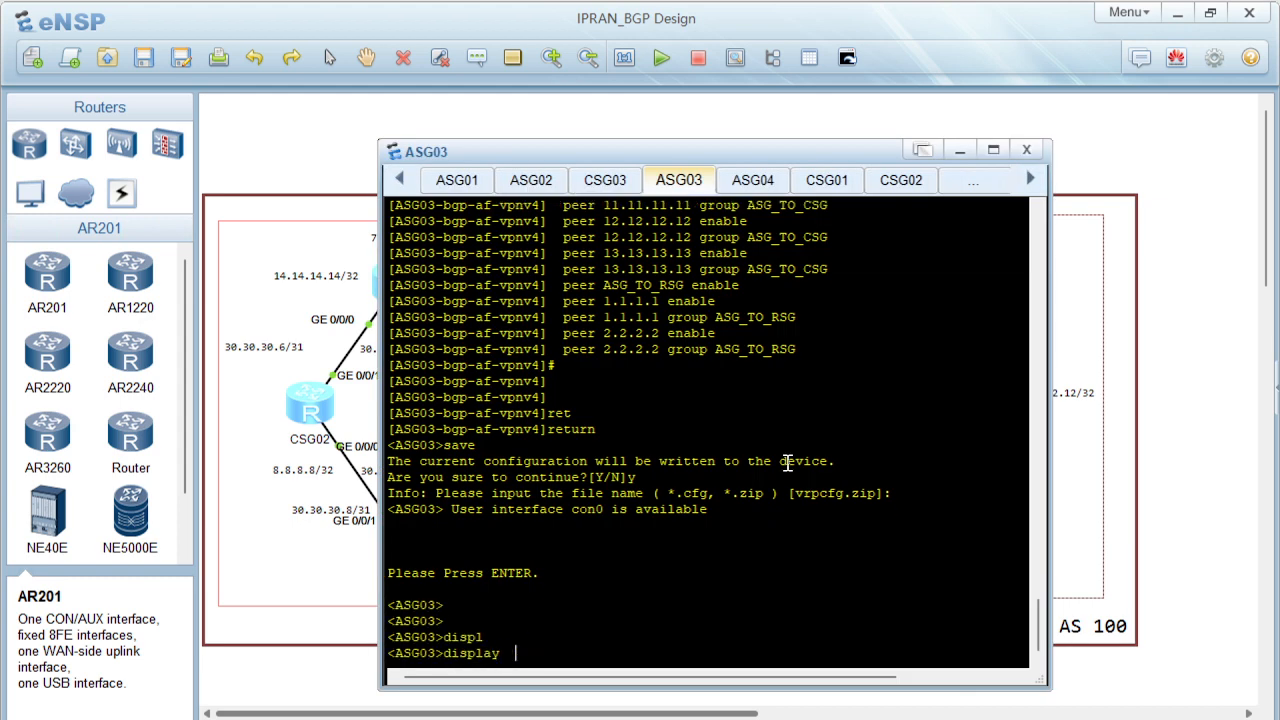
key("Return")
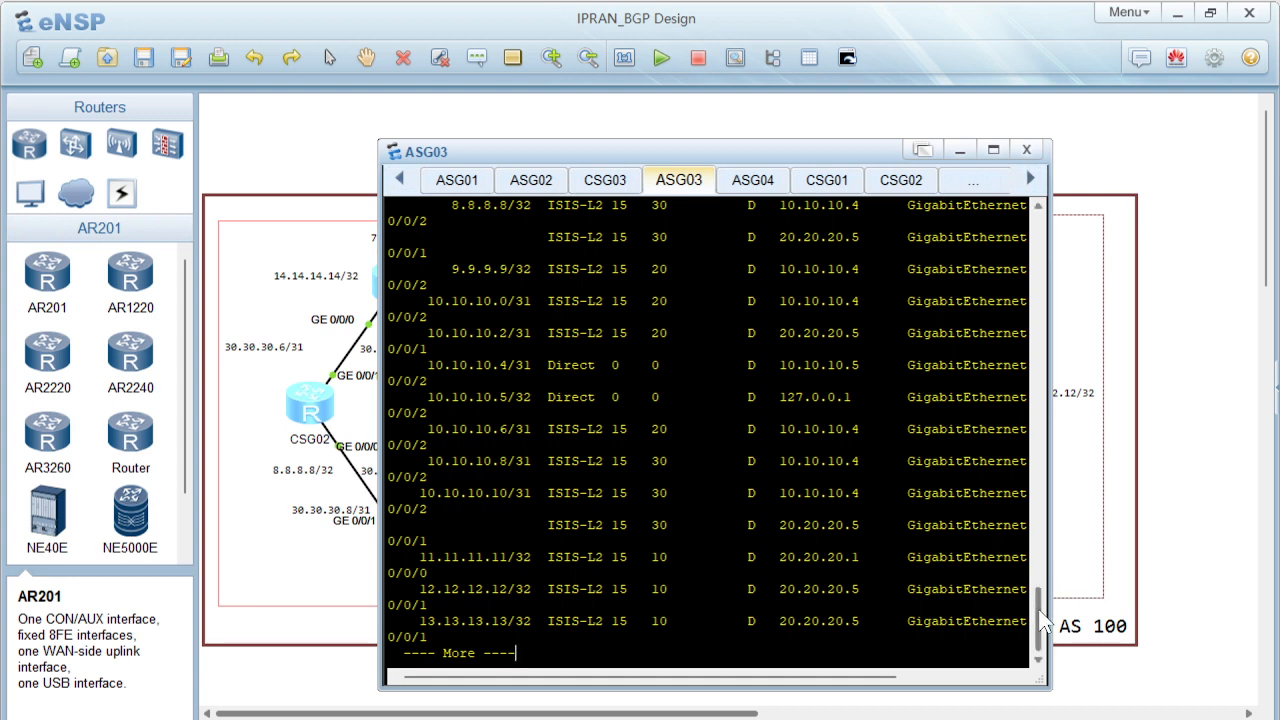
left_click_drag(581, 546, 727, 578)
Open CSG05's console from the topology and run display ip routing-table.
left_click(1186, 492)
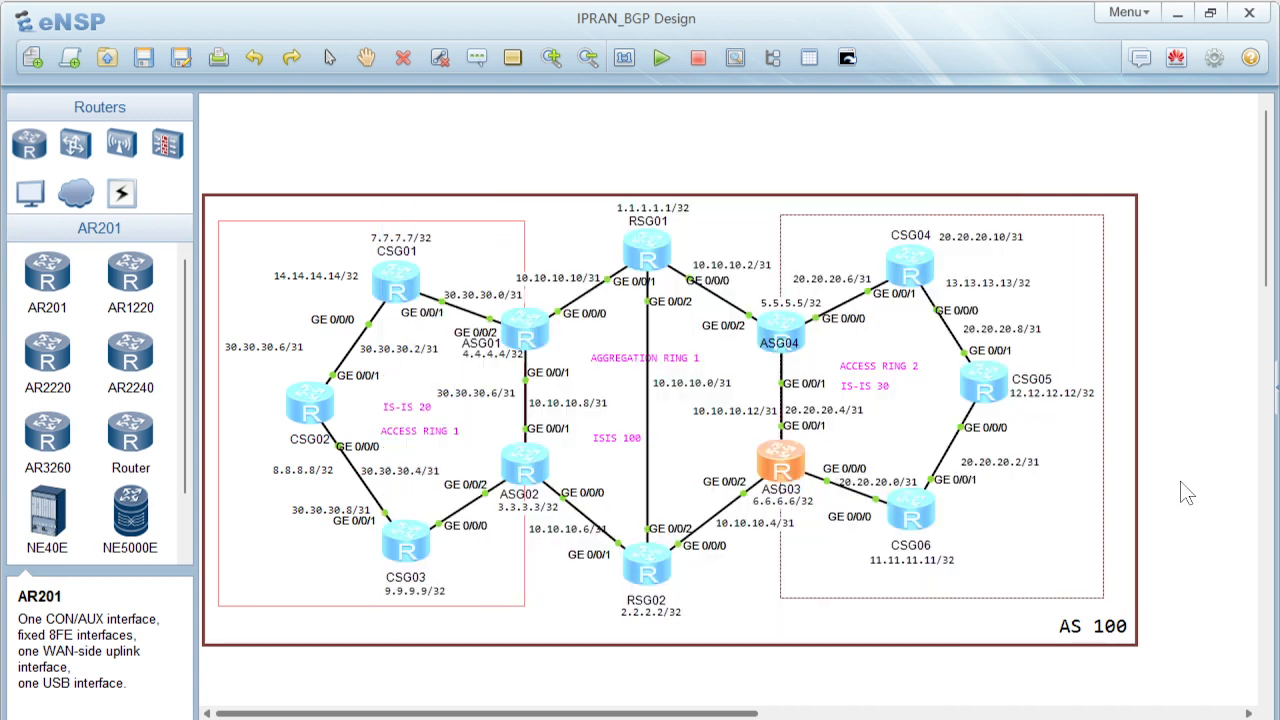
double_click(992, 385)
key("Return")
key("Return")
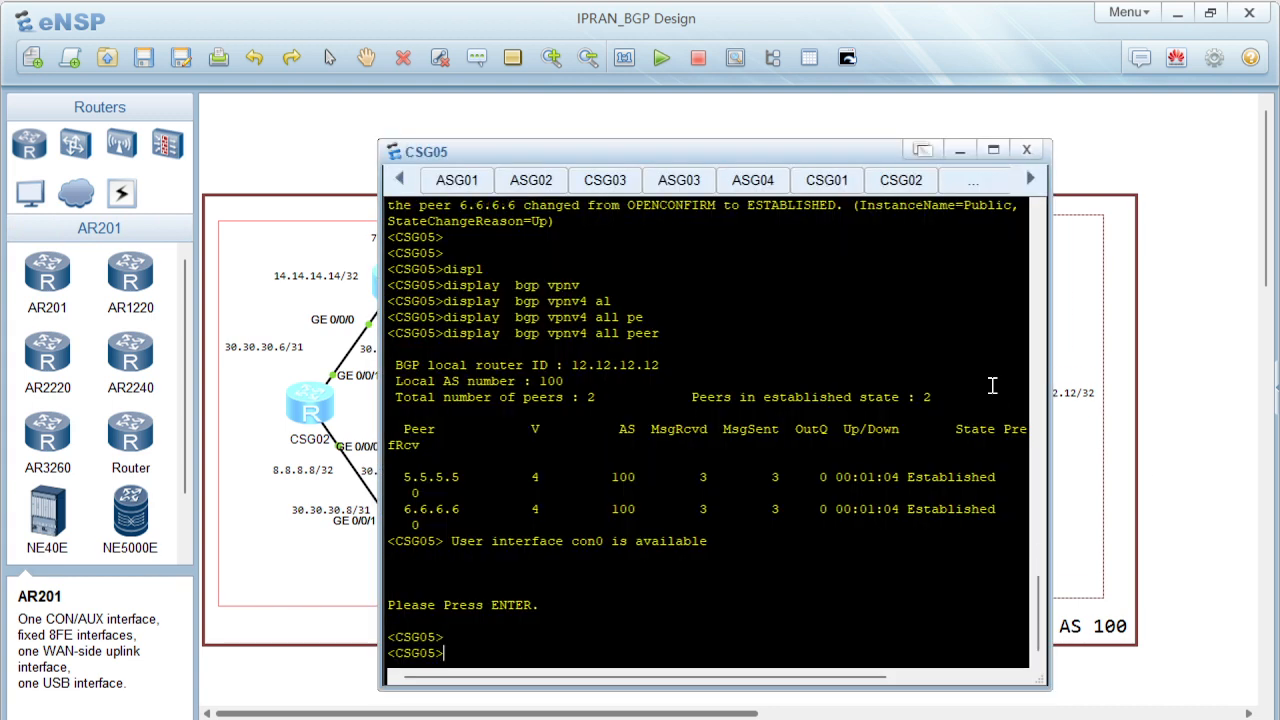
key("Return")
type("displ")
key("Tab")
type("i")
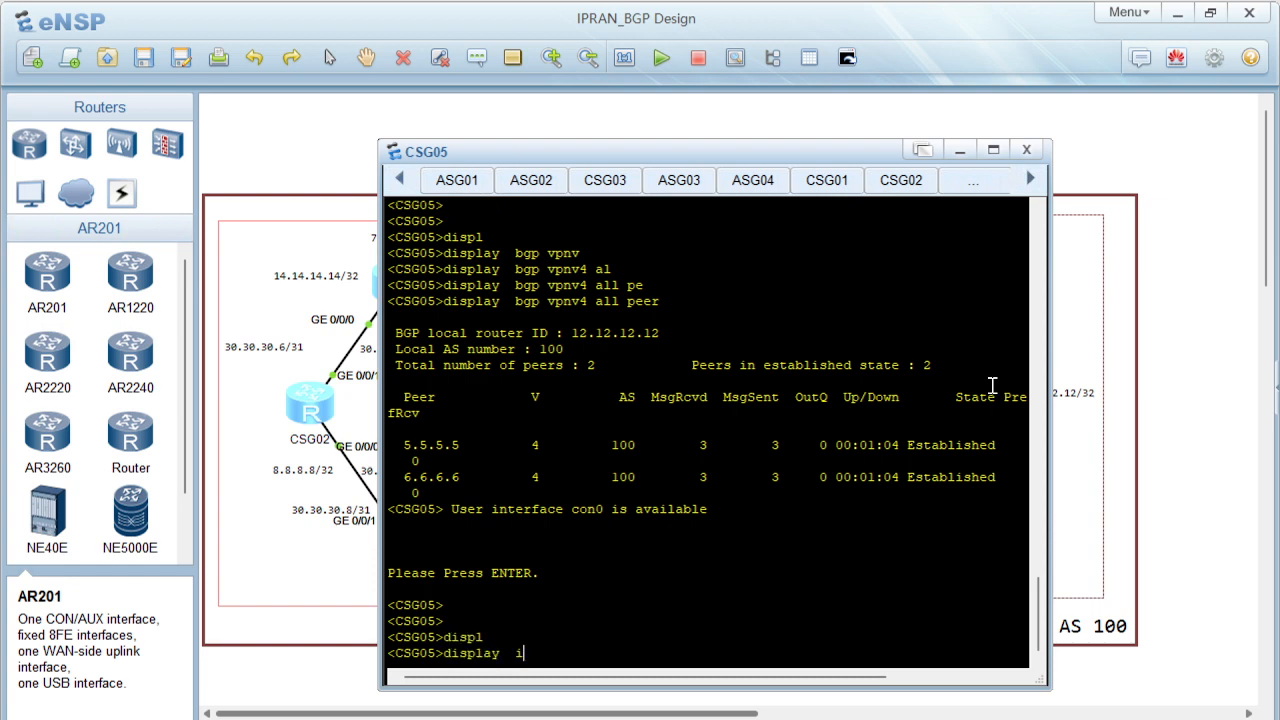
type("p rou")
key("Tab")
key("Return")
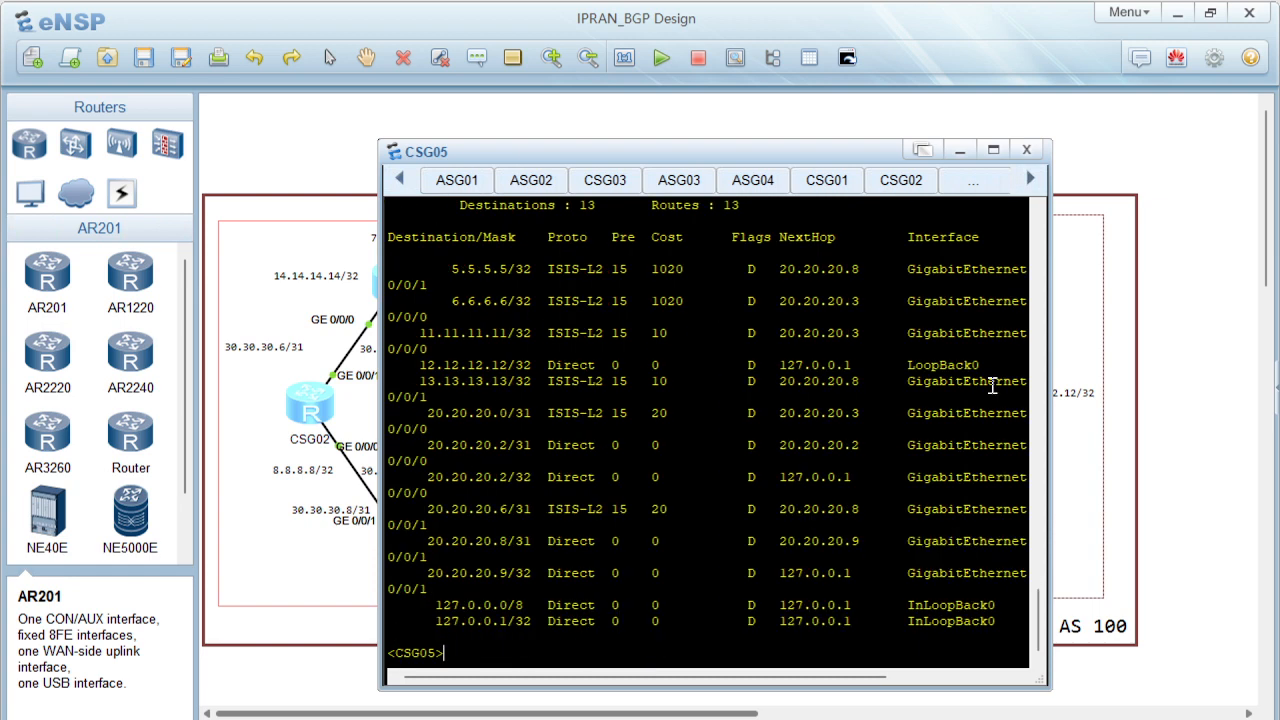
Examine the 5.5.5.5/32 and 6.6.6.6/32 routes in CSG05's routing table, and return to the topology.
left_click_drag(462, 269, 658, 302)
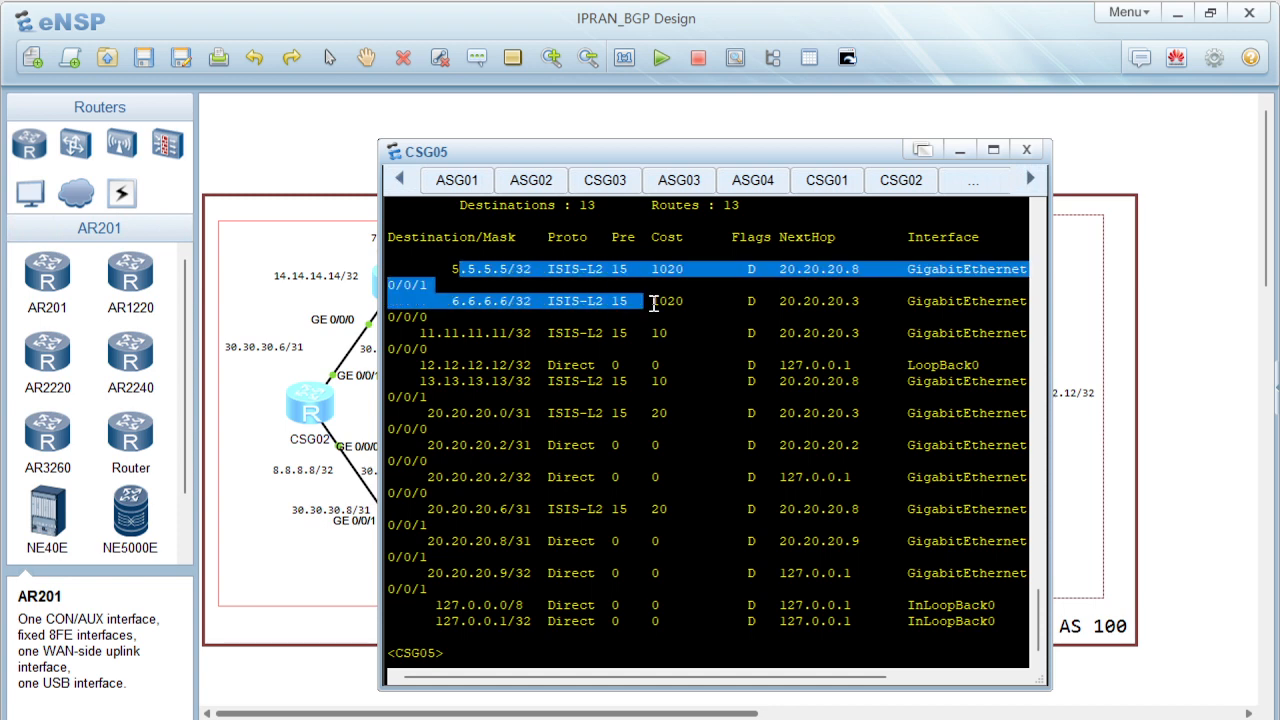
left_click(735, 322)
left_click_drag(430, 270, 914, 303)
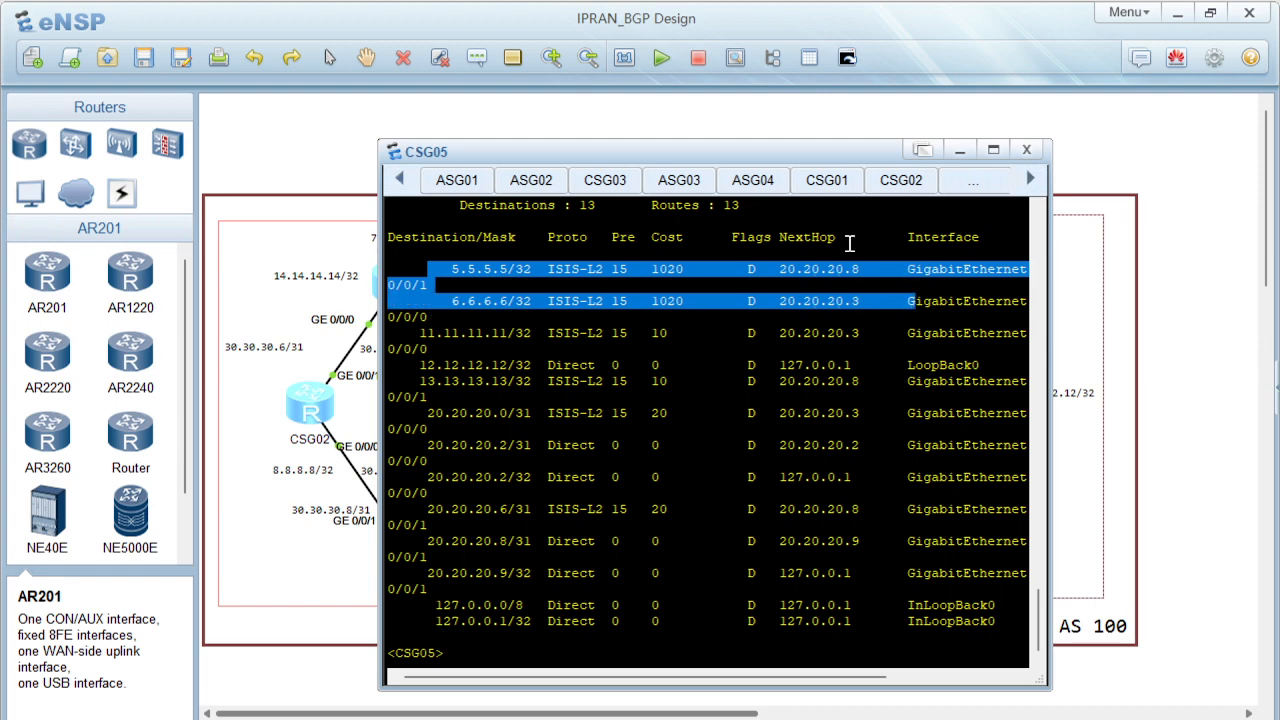
left_click(960, 150)
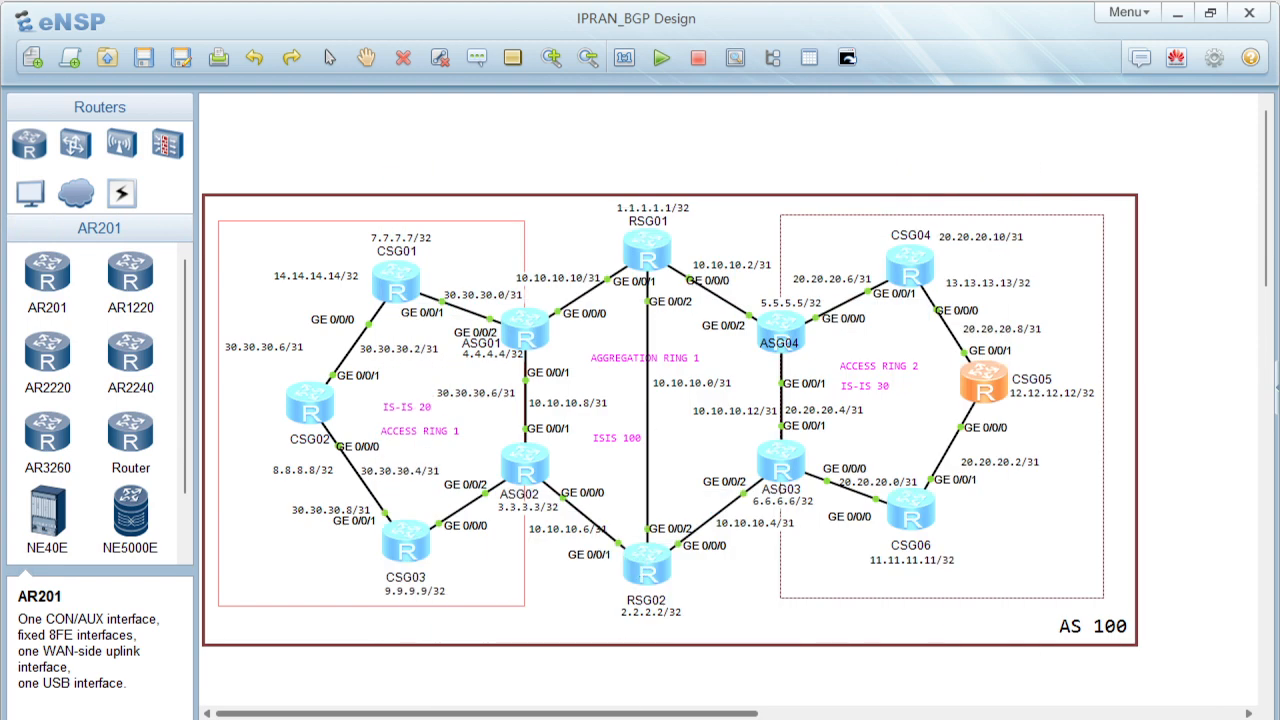
Look up the Step 3 BGP configuration heading in the PDF lab guide, and return to the eNSP topology.
left_click(840, 655)
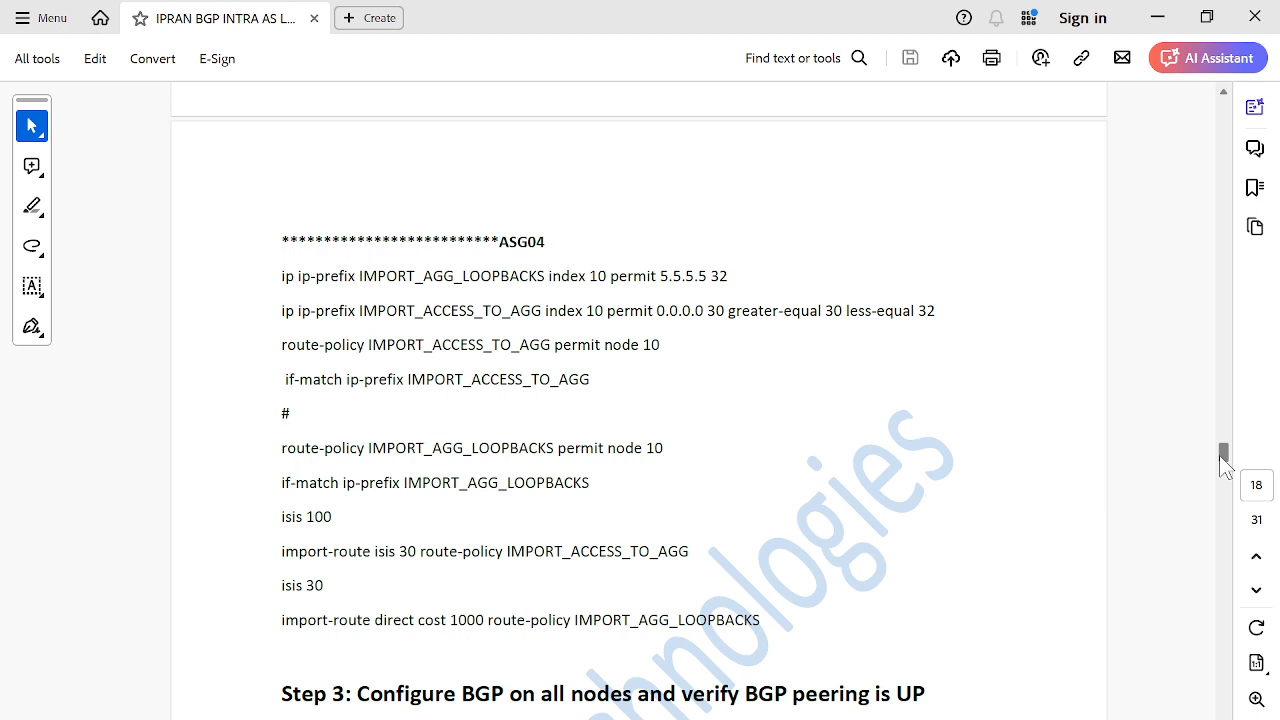
scroll(1226, 465, "down", 3)
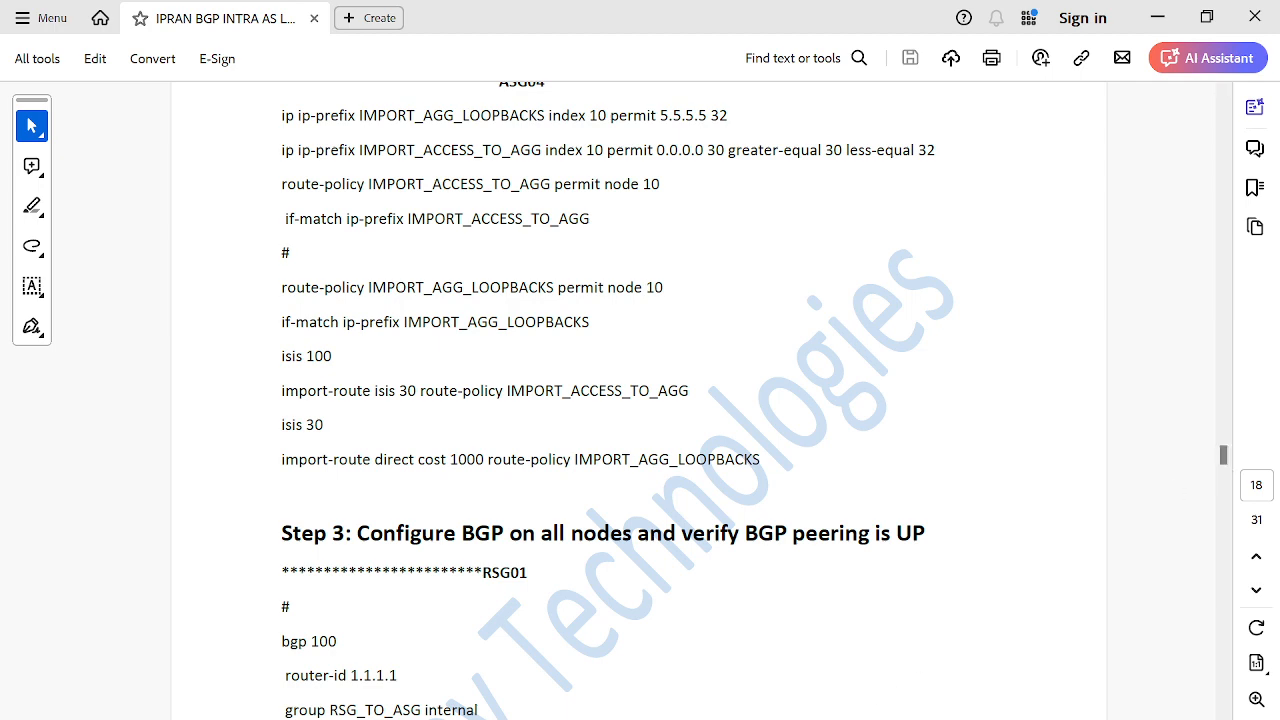
mouse_move(752, 719)
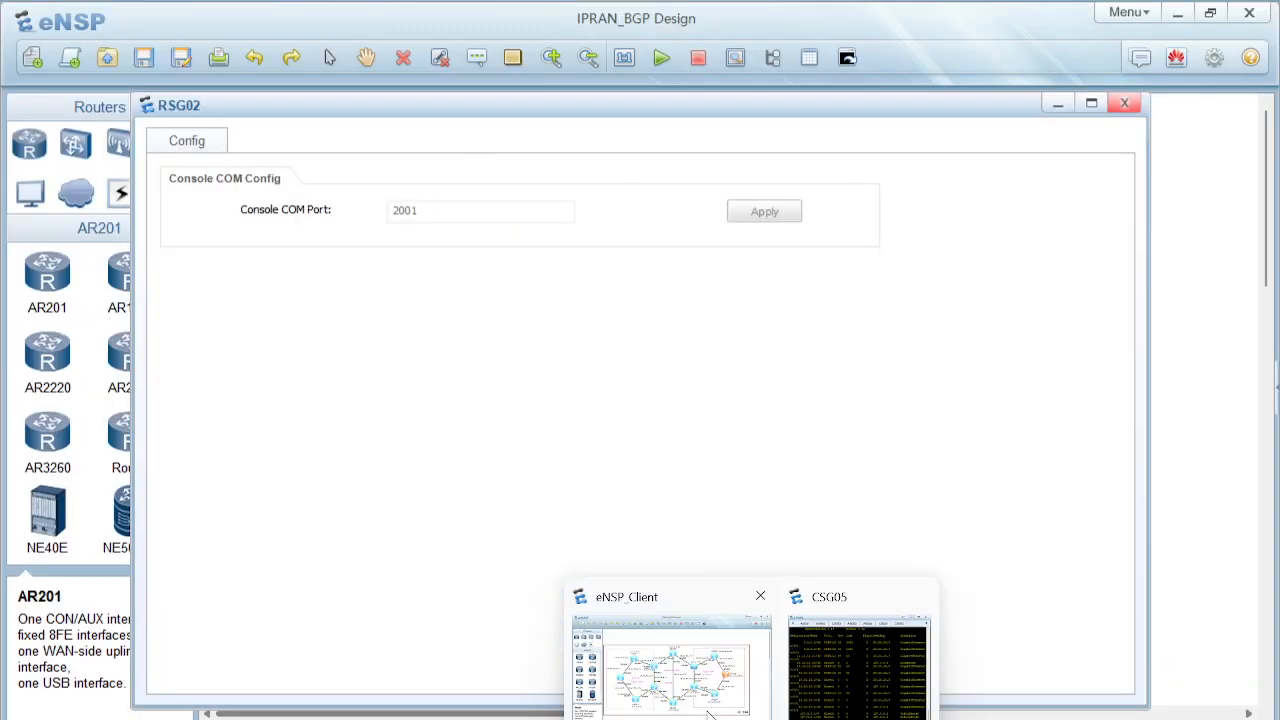
left_click(670, 660)
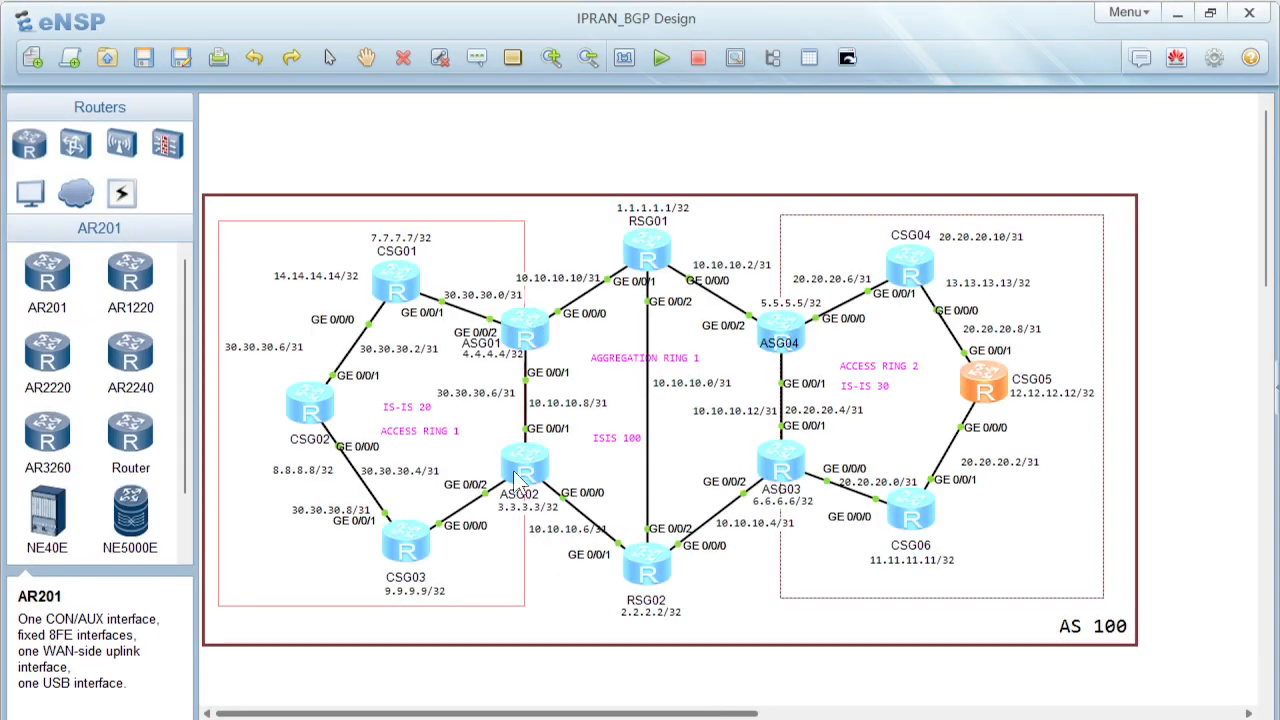
Switch to the topology capture in Snipping Tool, maximize the window, and set the pen colour to red.
left_click(600, 719)
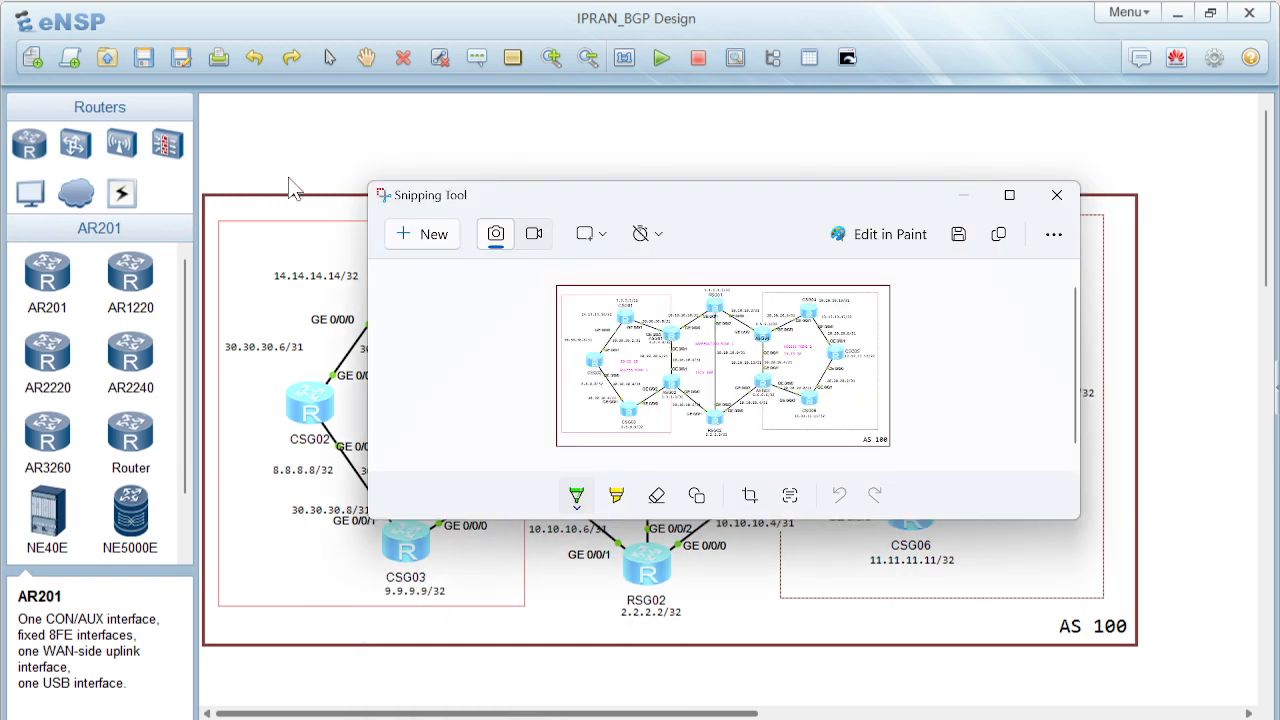
left_click(1009, 194)
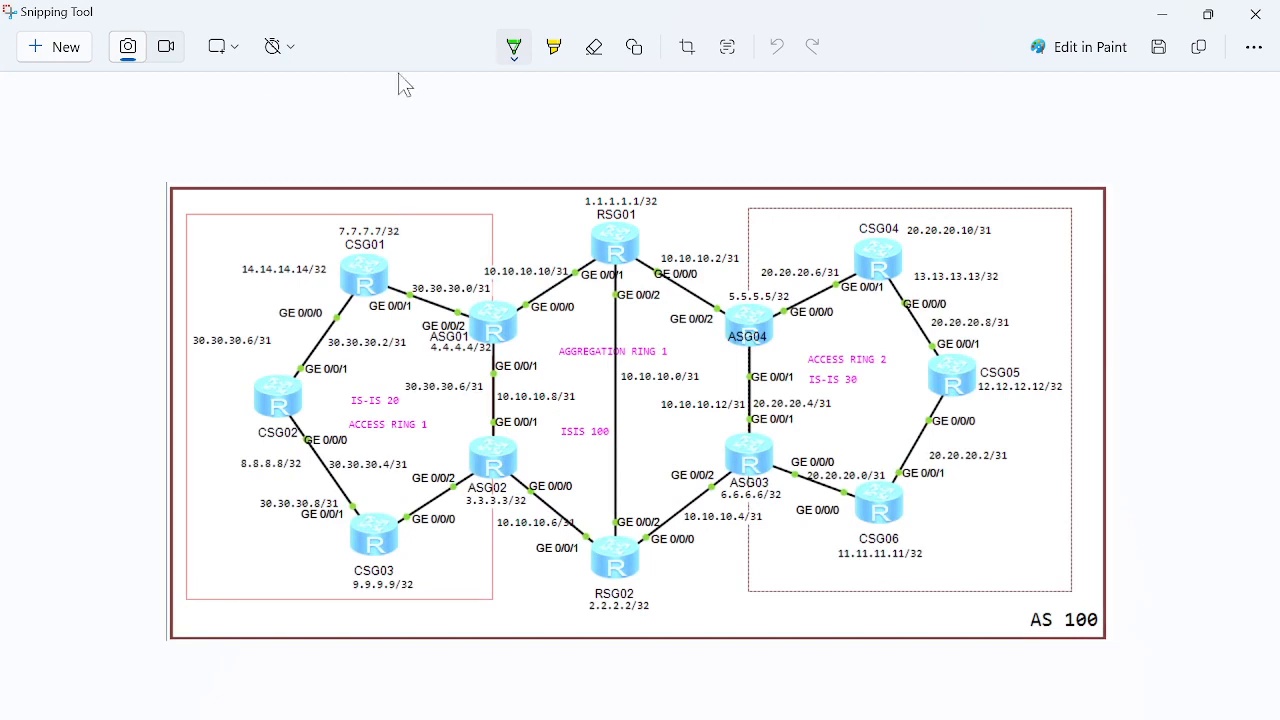
left_click(511, 60)
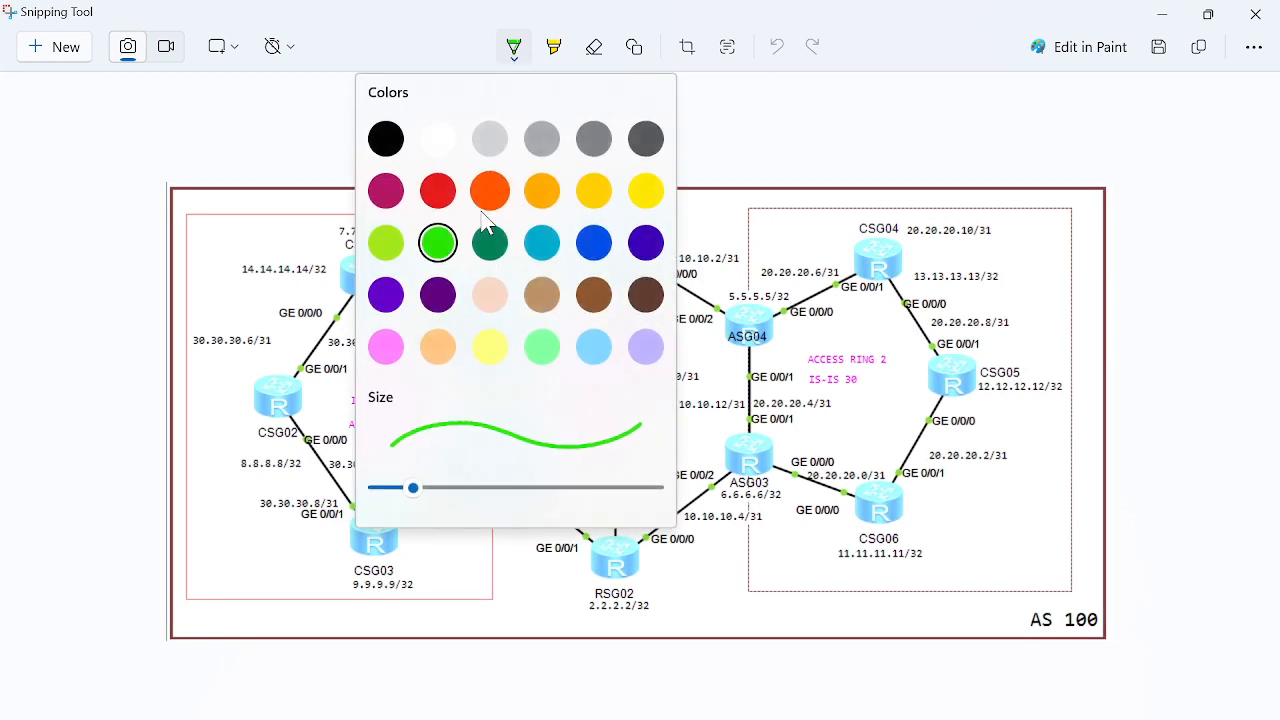
left_click(438, 240)
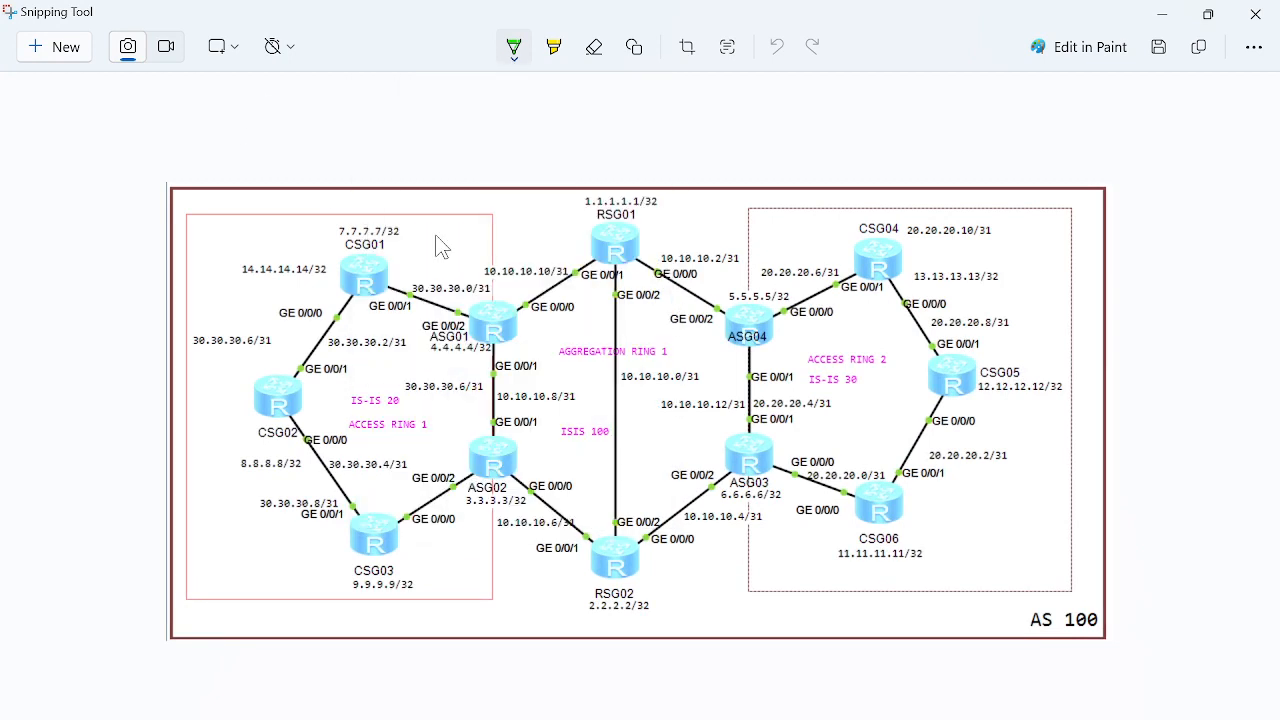
left_click(516, 56)
left_click(440, 192)
Draw red arrows from CSG02 to ASG01 and ASG02, and from each of those ASGs to both RSG01 and RSG02.
mouse_move(300, 400)
left_mouse_down()
mouse_move(462, 345)
mouse_move(457, 356)
left_mouse_up()
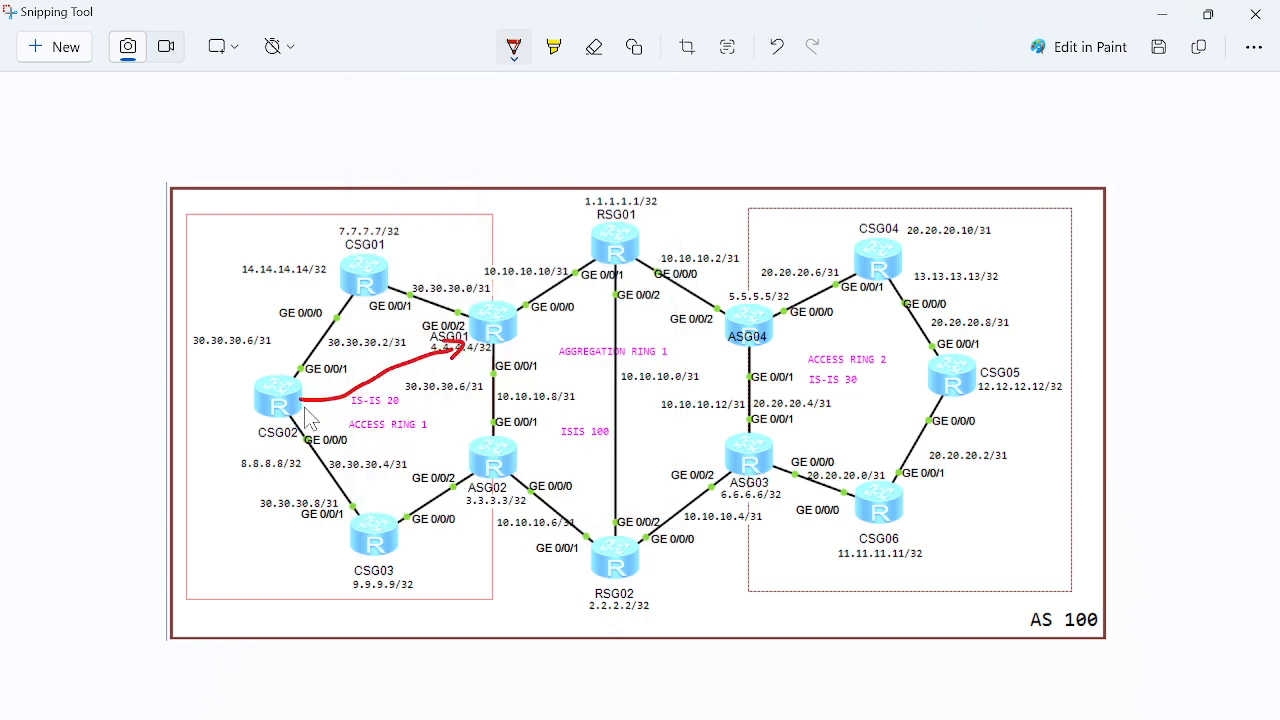
left_click_drag(302, 410, 460, 460)
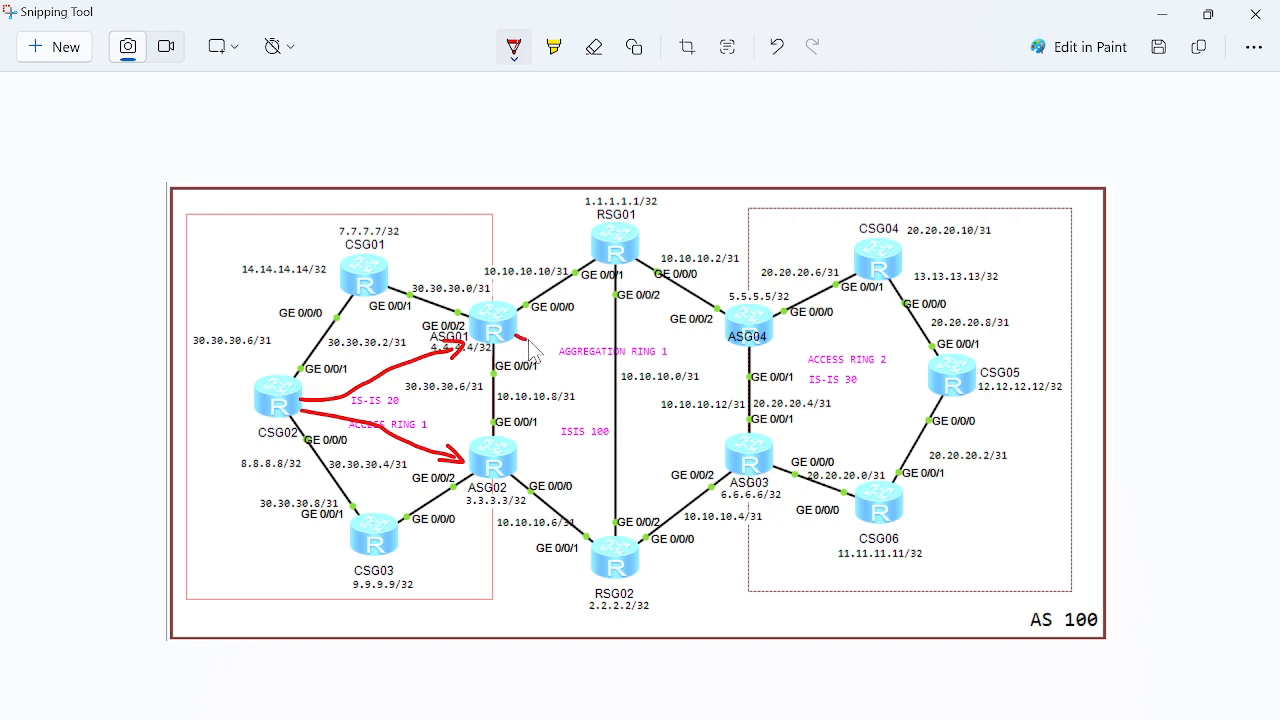
mouse_move(515, 336)
left_mouse_down()
mouse_move(585, 298)
mouse_move(585, 274)
mouse_move(591, 294)
left_mouse_up()
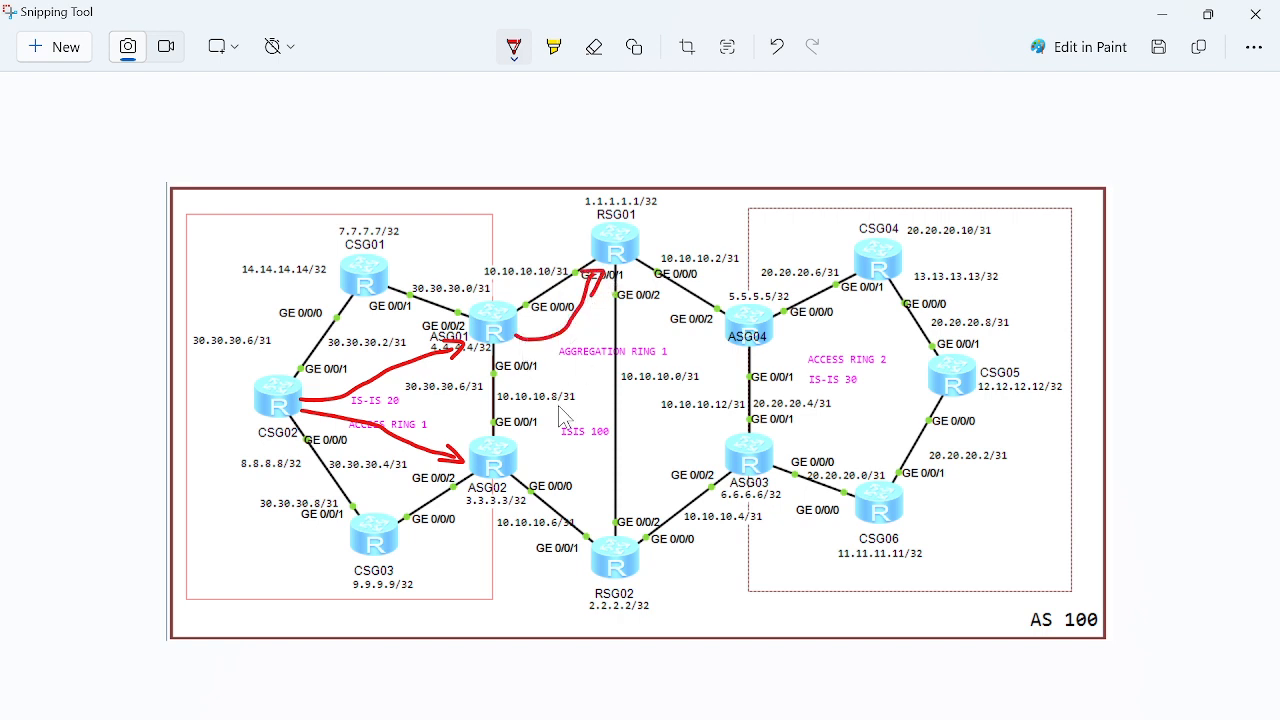
mouse_move(523, 461)
left_mouse_down()
mouse_move(566, 474)
mouse_move(605, 526)
mouse_move(612, 510)
left_mouse_up()
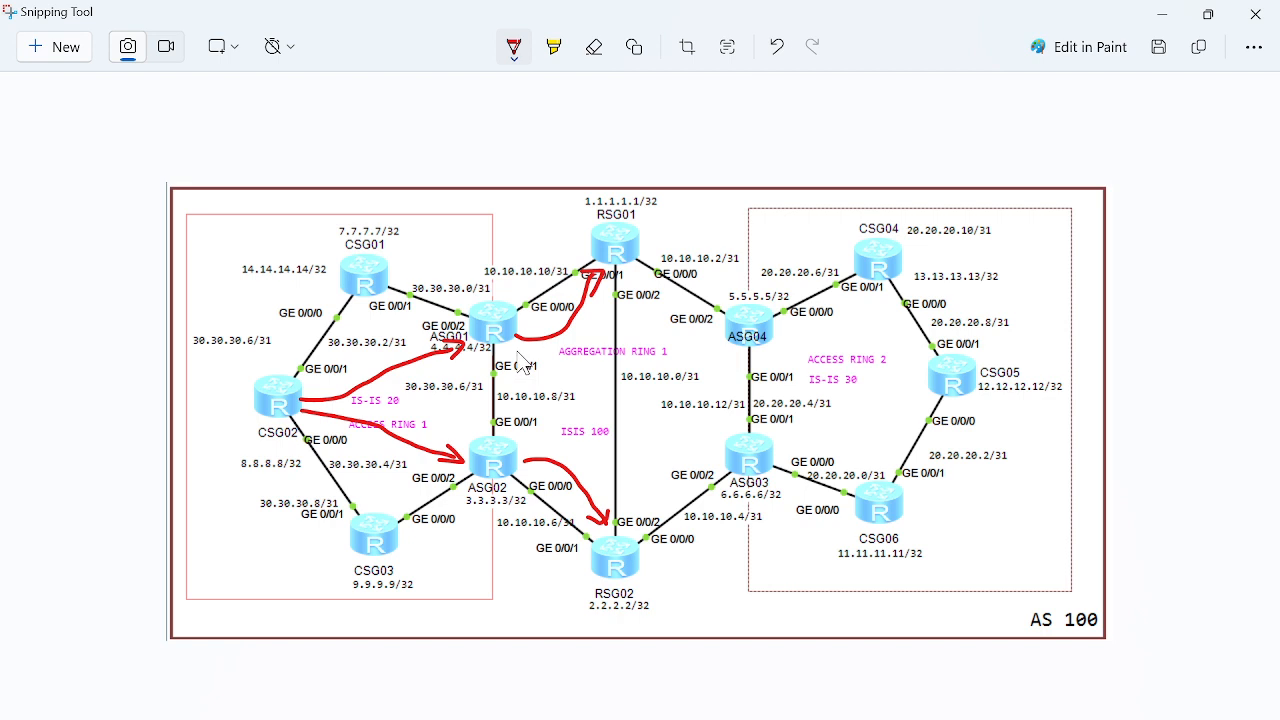
mouse_move(519, 358)
left_mouse_down()
mouse_move(610, 468)
mouse_move(620, 521)
mouse_move(636, 490)
left_mouse_up()
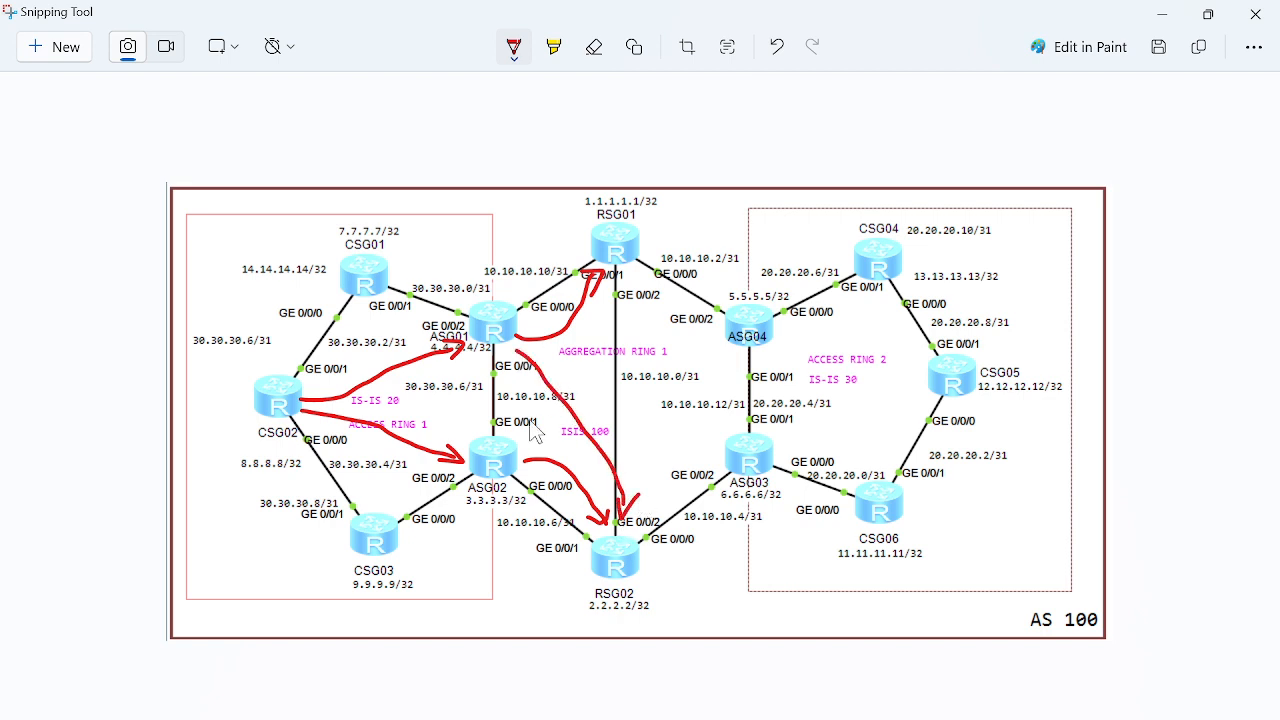
mouse_move(526, 441)
left_mouse_down()
mouse_move(596, 412)
mouse_move(641, 320)
mouse_move(636, 292)
mouse_move(628, 312)
mouse_move(634, 278)
mouse_move(650, 297)
left_mouse_up()
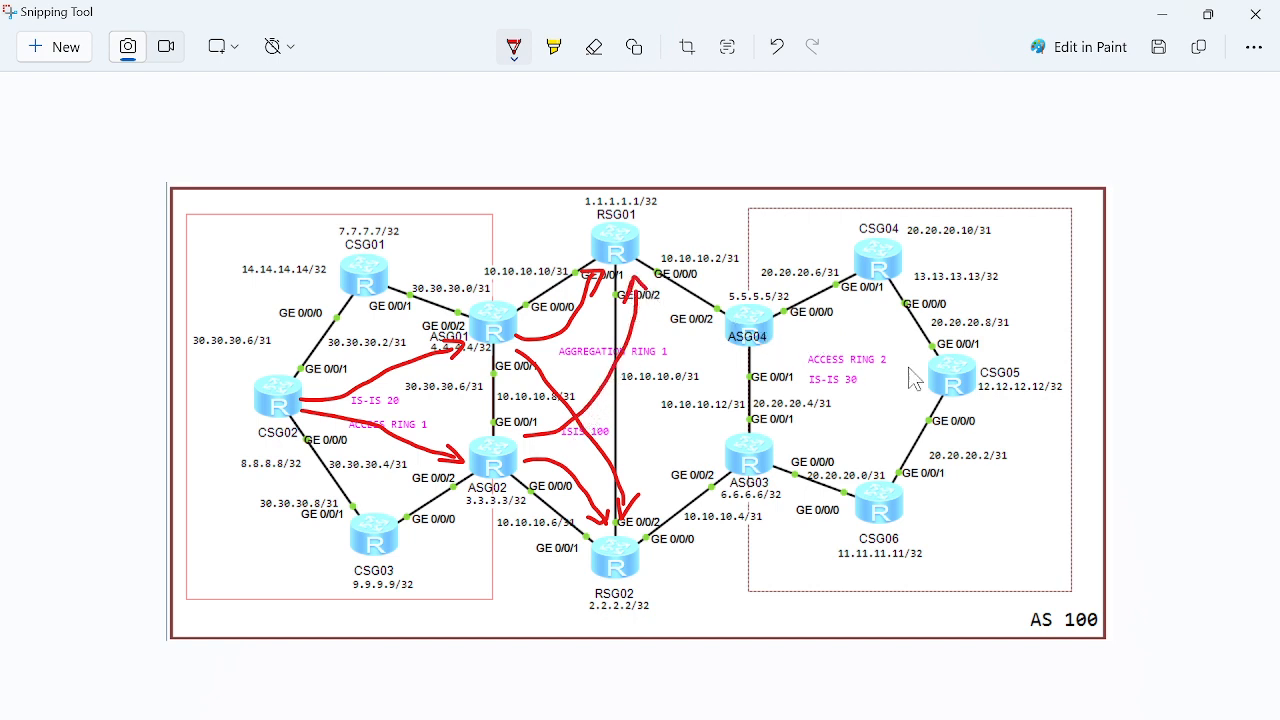
Draw red arrows from CSG05 to ASG04 and ASG03, and from ASG03 to RSG02 and RSG01.
left_click_drag(931, 378, 776, 351)
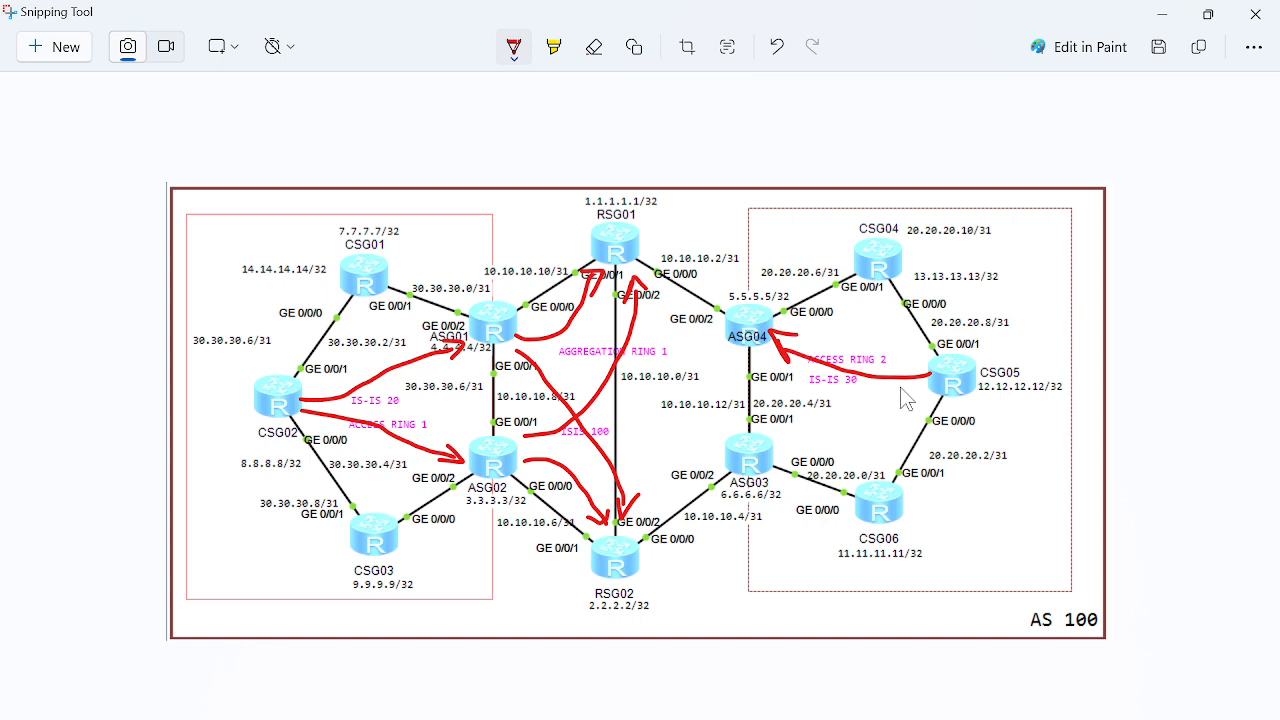
mouse_move(930, 378)
left_mouse_down()
mouse_move(787, 430)
mouse_move(786, 446)
mouse_move(803, 440)
left_mouse_up()
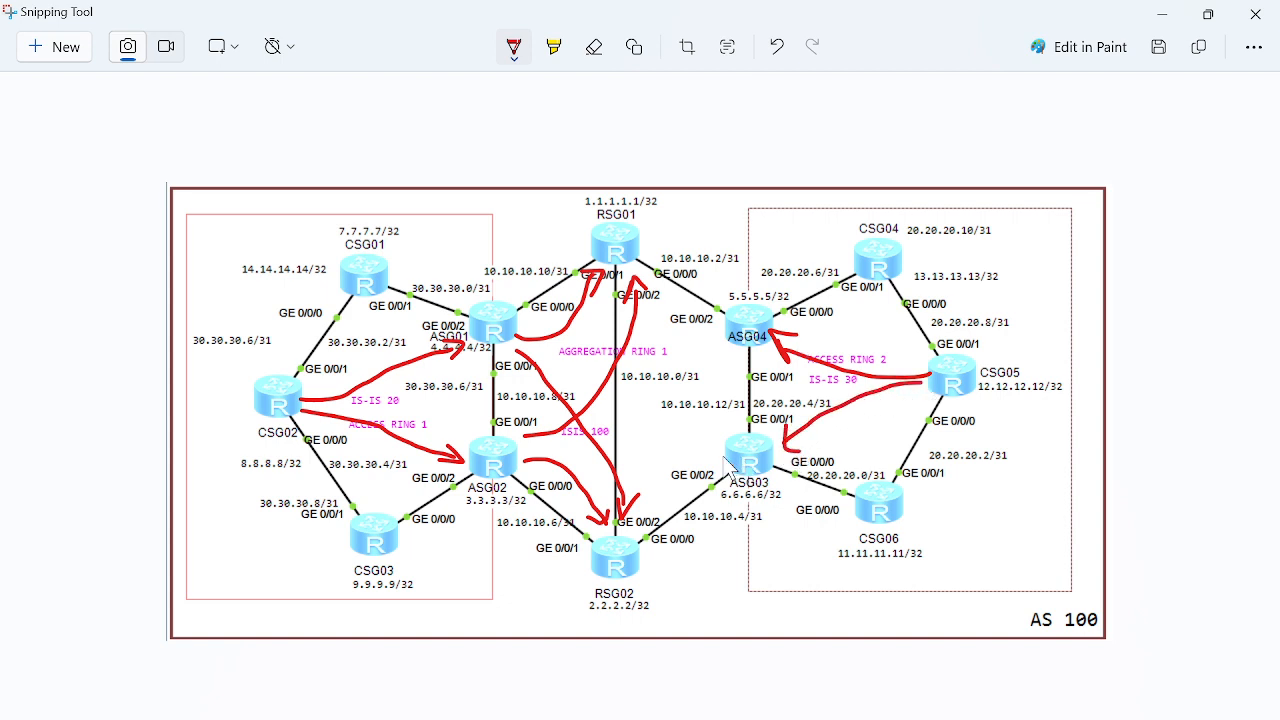
mouse_move(722, 458)
left_mouse_down()
mouse_move(686, 450)
mouse_move(628, 514)
mouse_move(638, 494)
mouse_move(648, 500)
left_mouse_up()
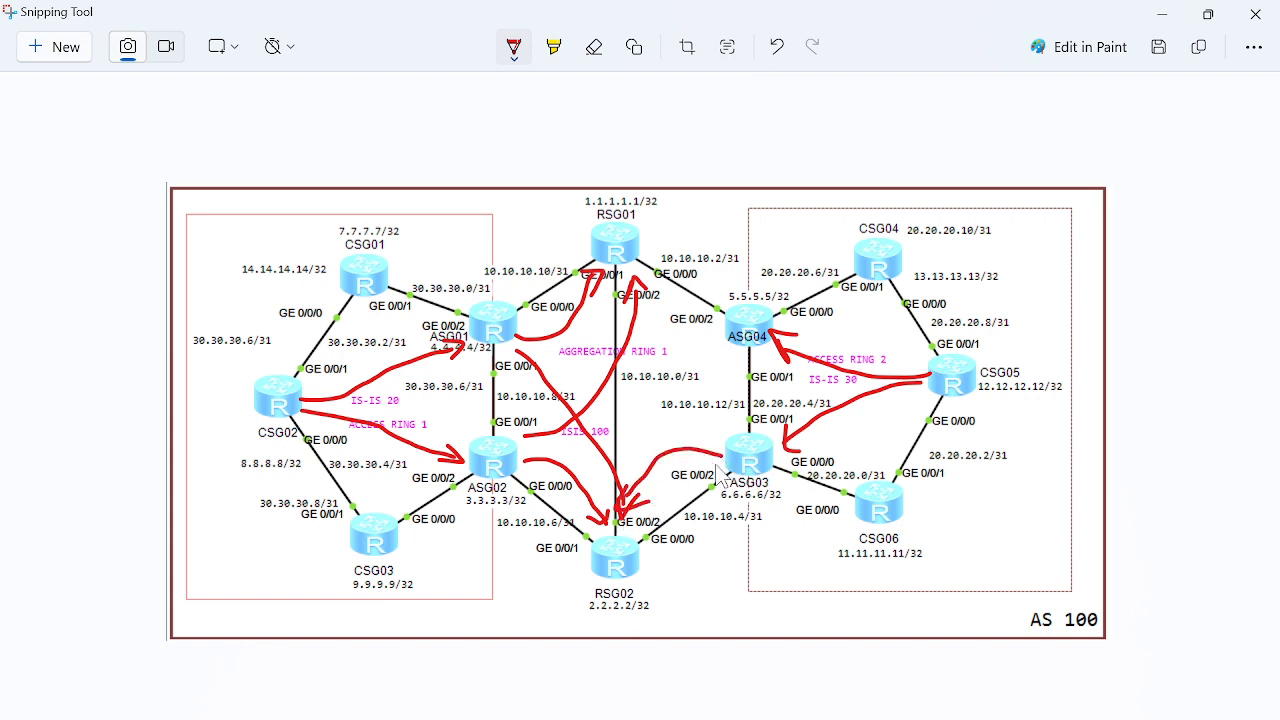
mouse_move(712, 444)
left_mouse_down()
mouse_move(638, 292)
mouse_move(630, 302)
left_mouse_up()
left_click_drag(640, 282, 656, 320)
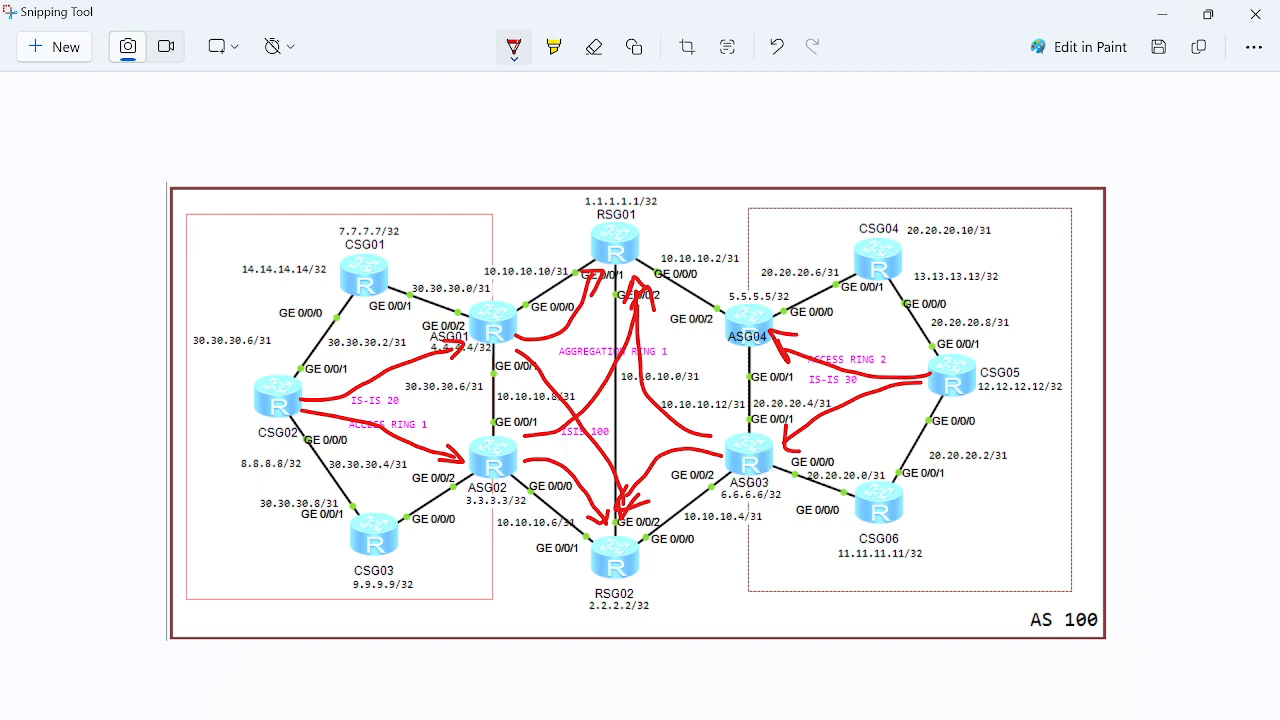
Switch to the PDF lab guide and examine RSG01's bgp 100 commands for the RSG_TO_ASG group and its peers.
key("alt+Tab")
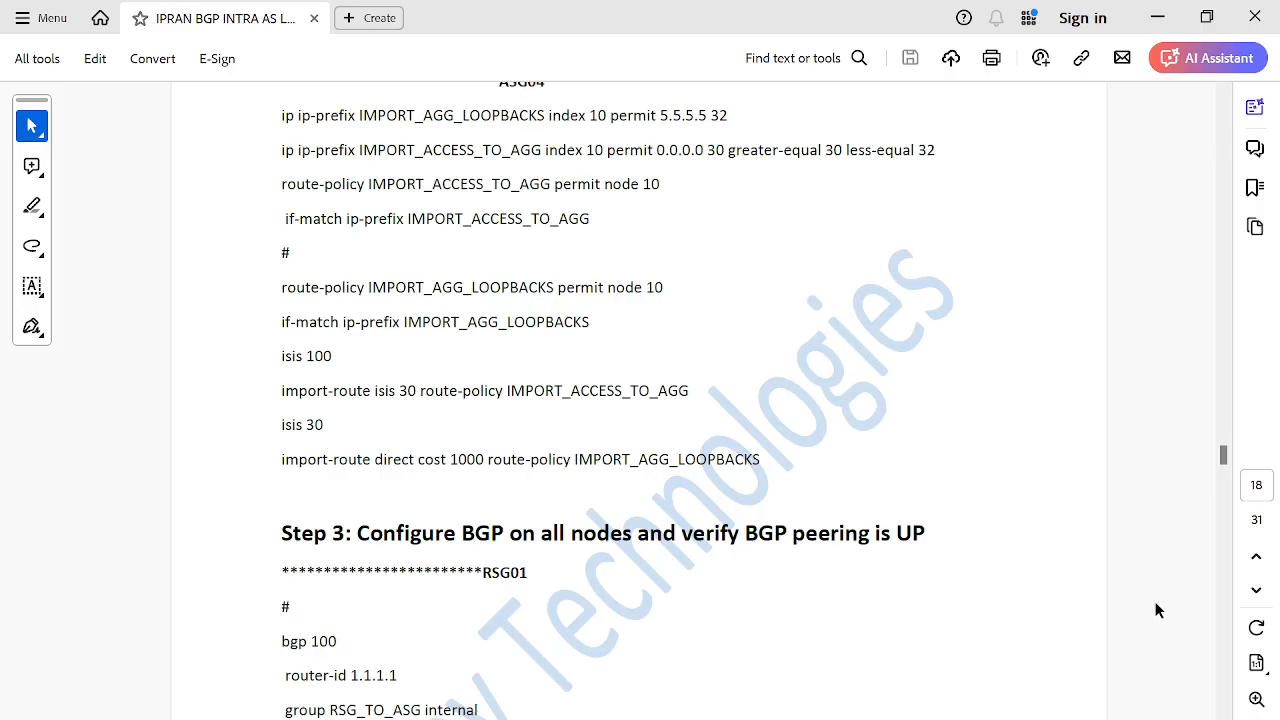
scroll(640, 400, "down", 3)
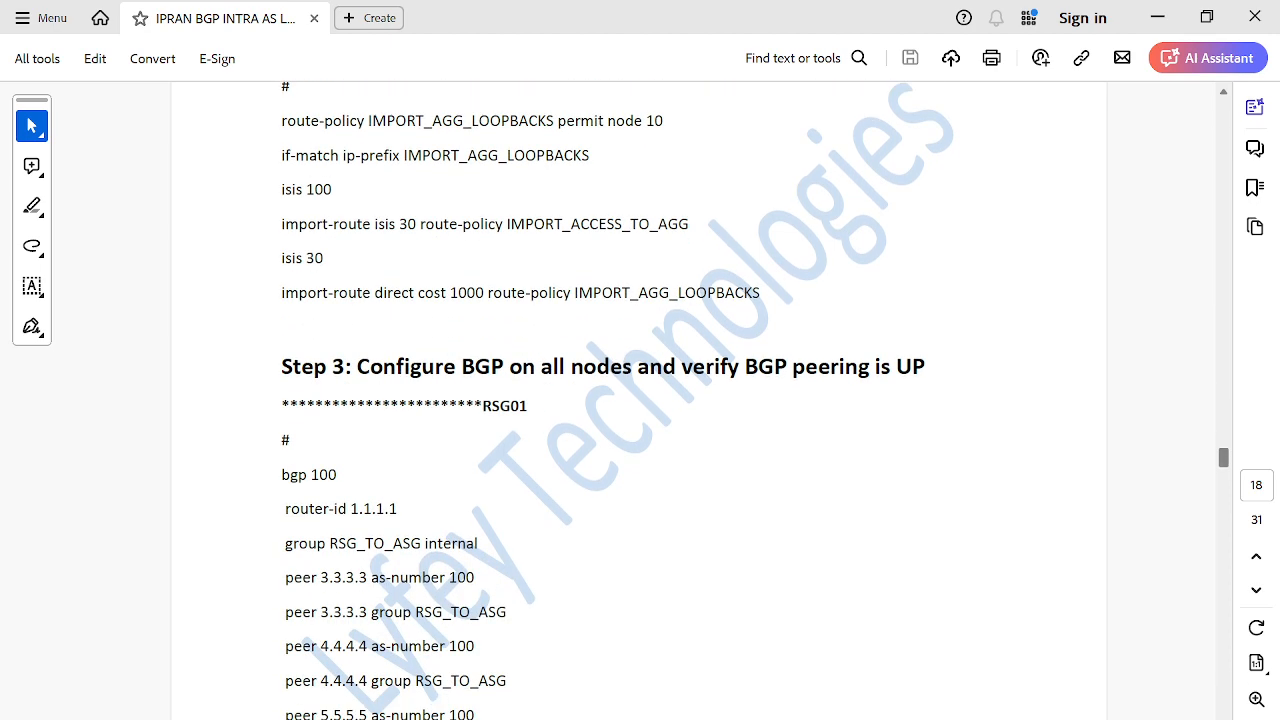
scroll(640, 400, "down", 2)
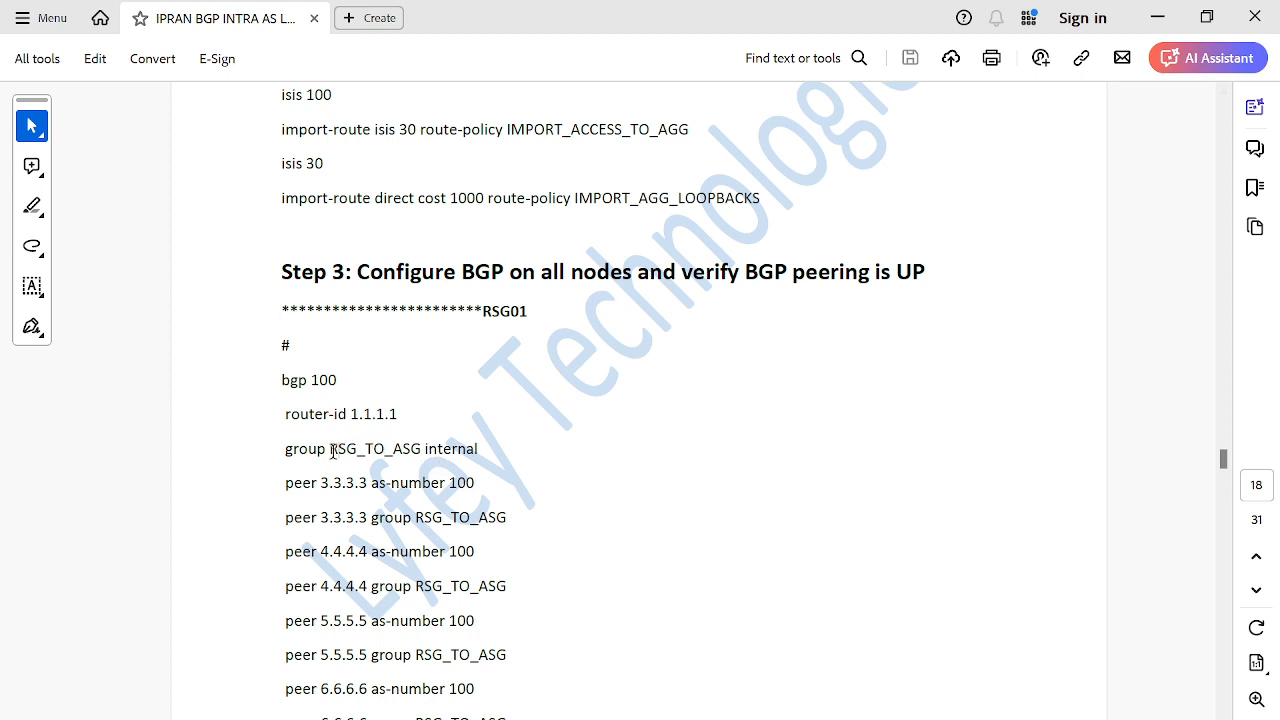
left_click_drag(333, 451, 418, 455)
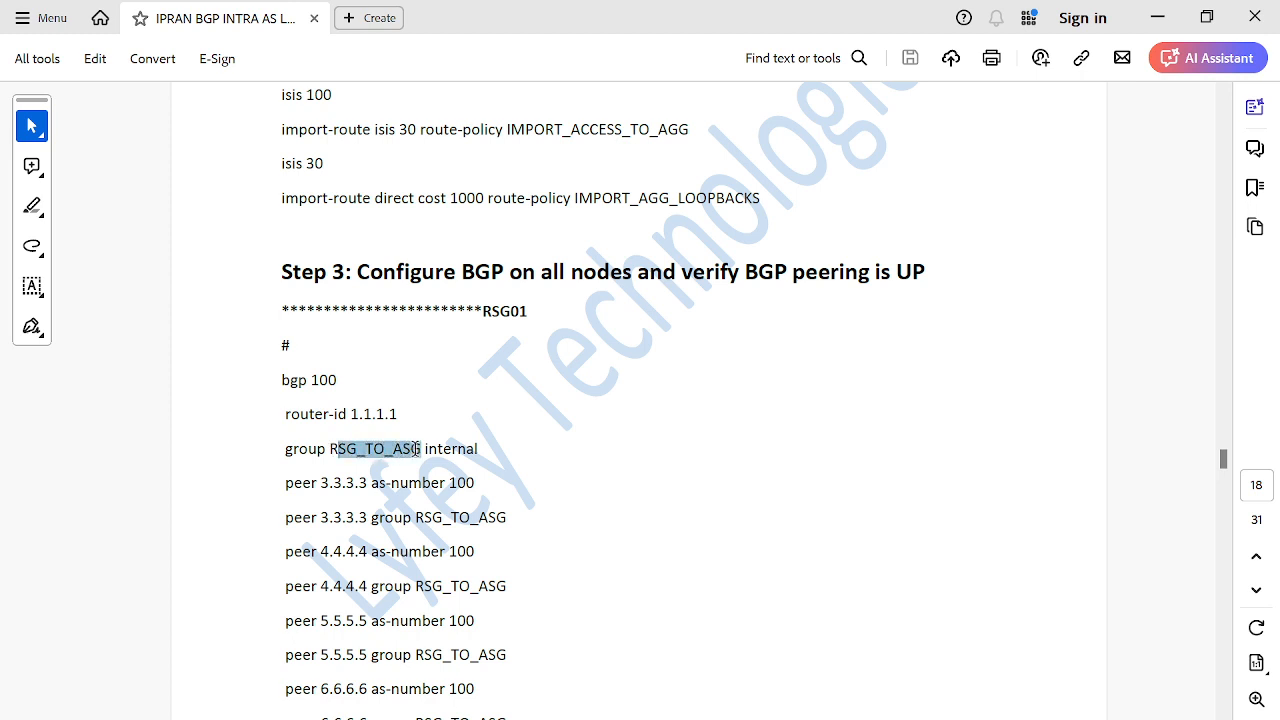
left_click(351, 449)
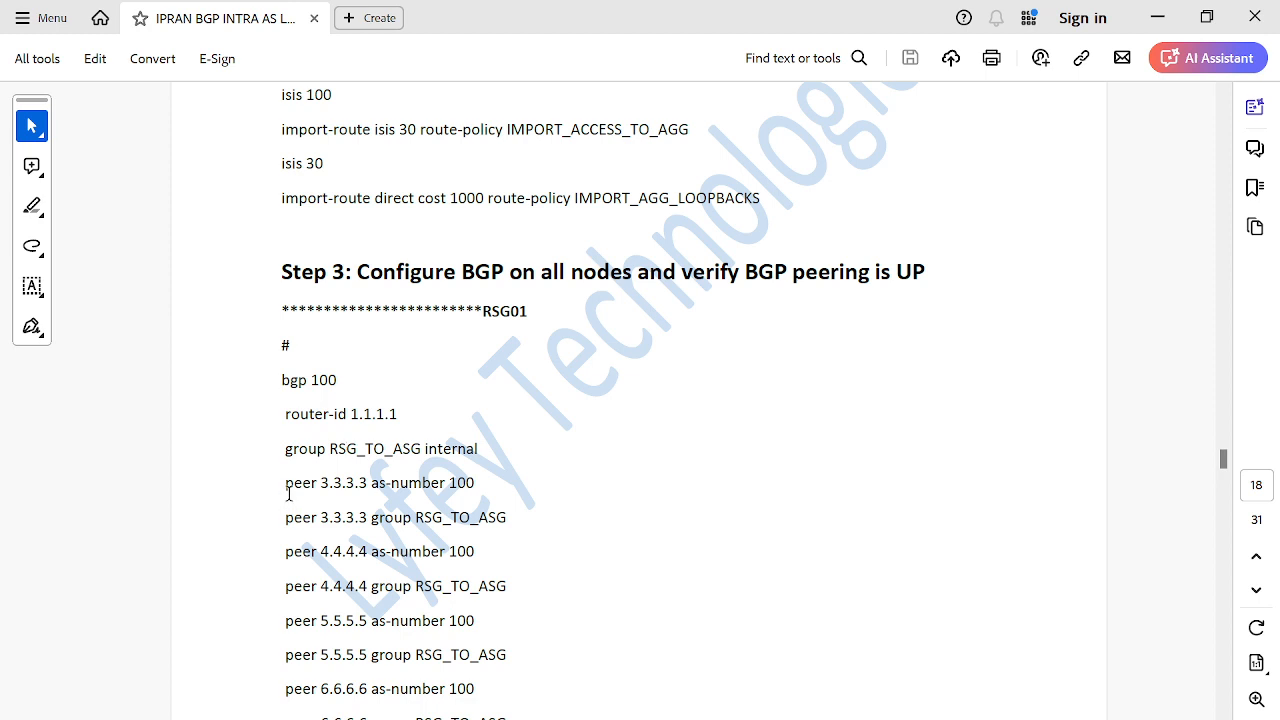
left_click_drag(286, 482, 562, 712)
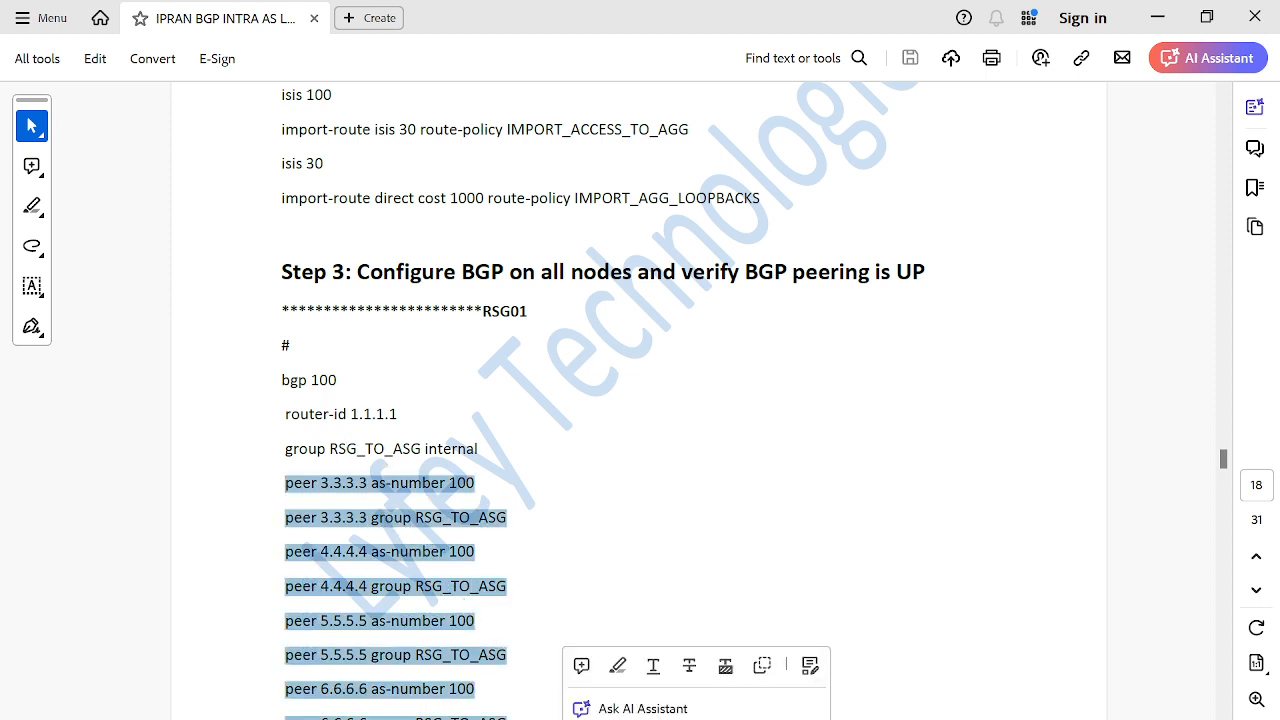
scroll(600, 400, "down", 2)
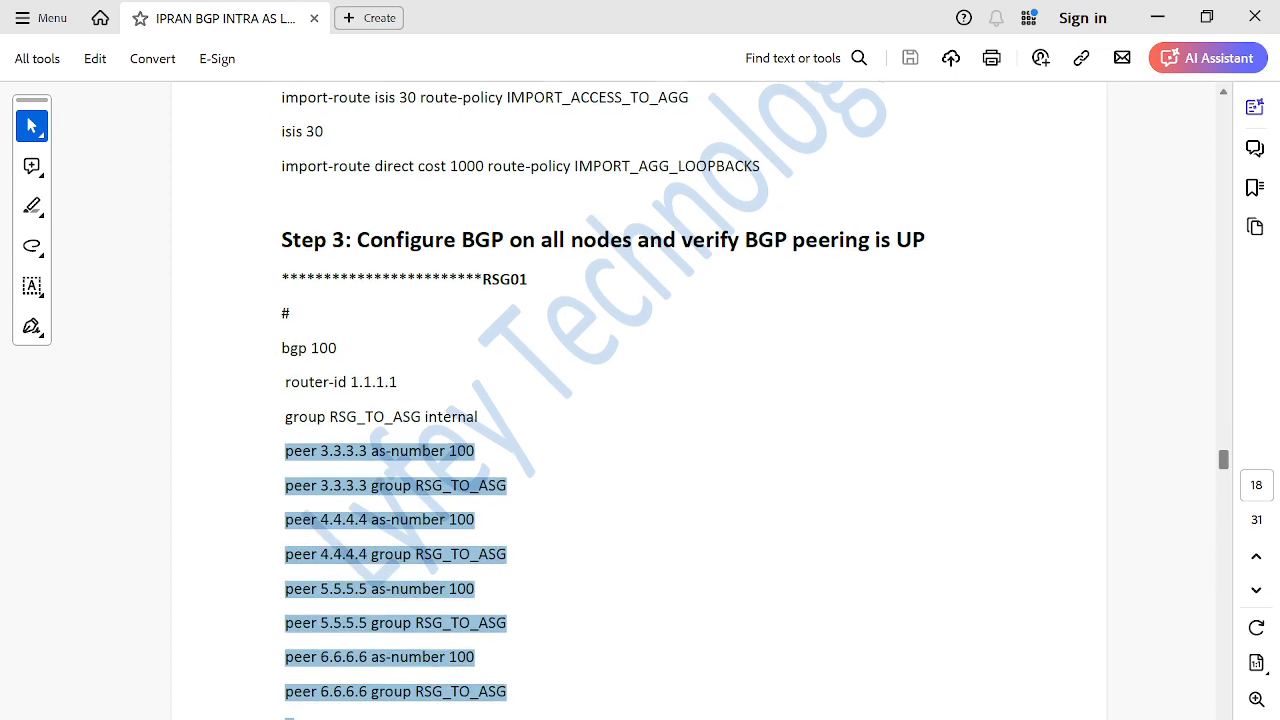
scroll(640, 400, "down", 1)
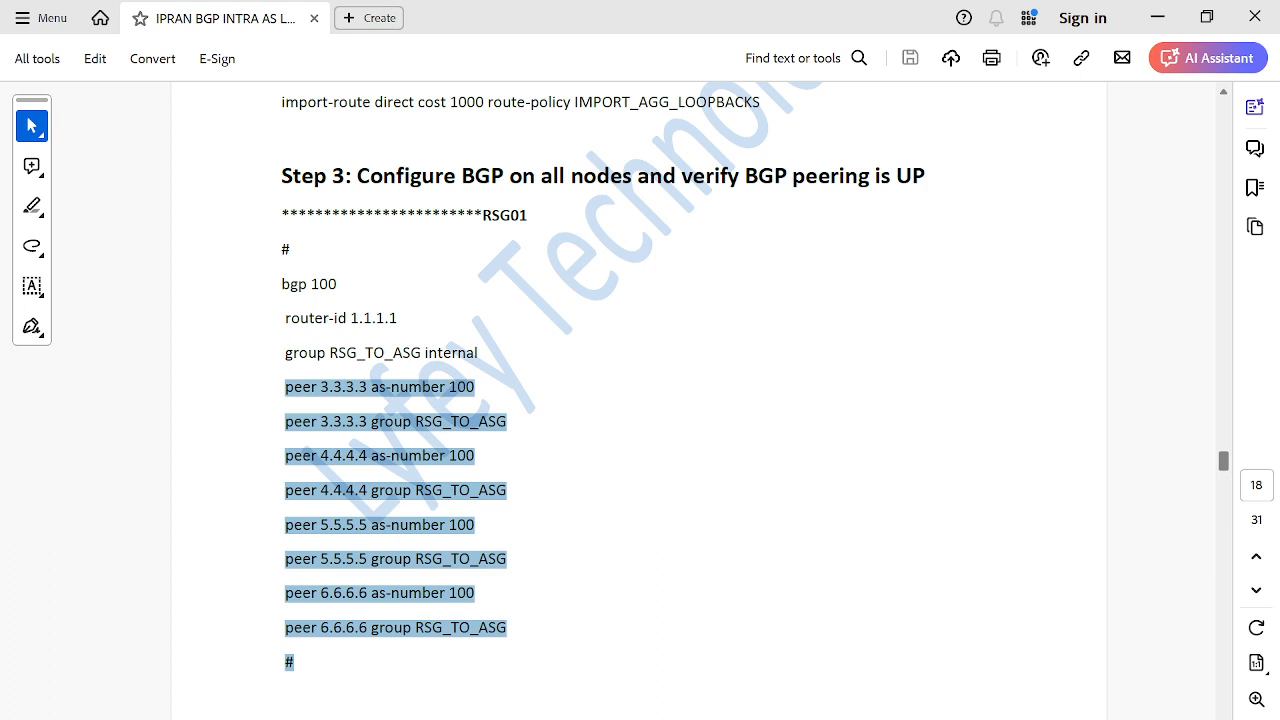
Examine RSG01's ipv4-family unicast and ipv4-family vpnv4 commands, including the peer 3.3.3.3 group RSG_TO_ASG line.
scroll(640, 400, "down", 10)
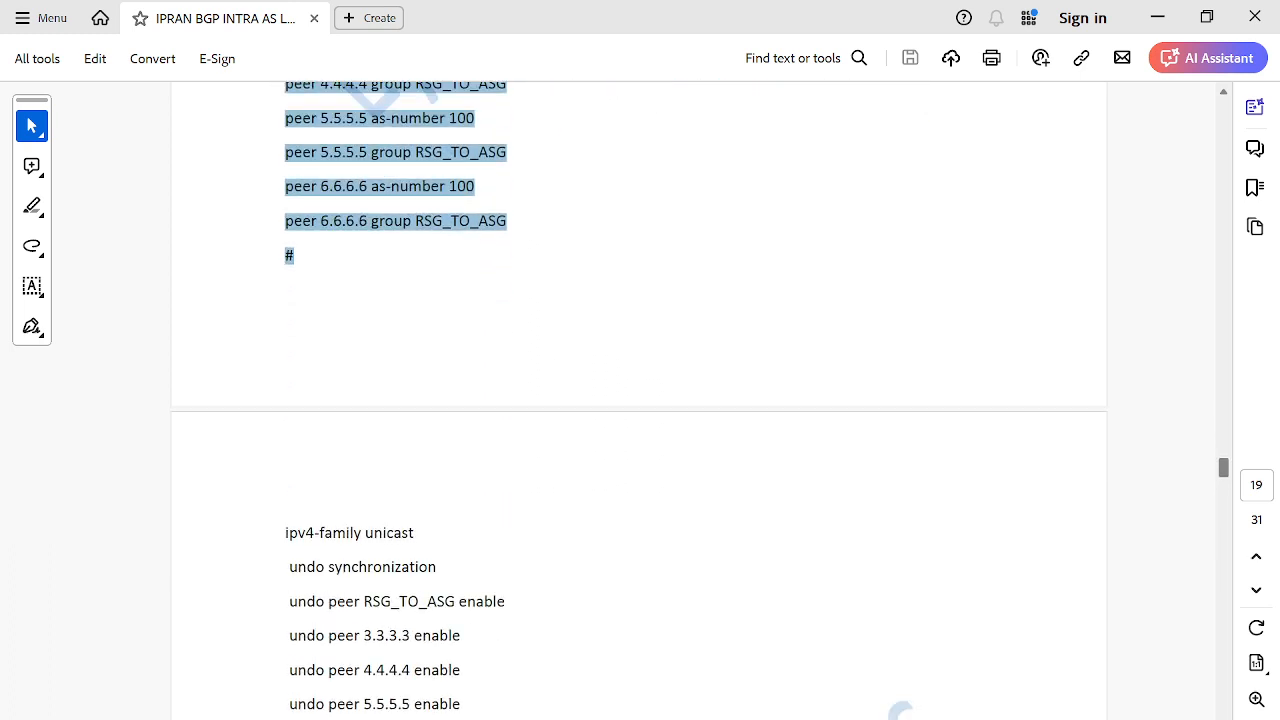
scroll(640, 400, "down", 6)
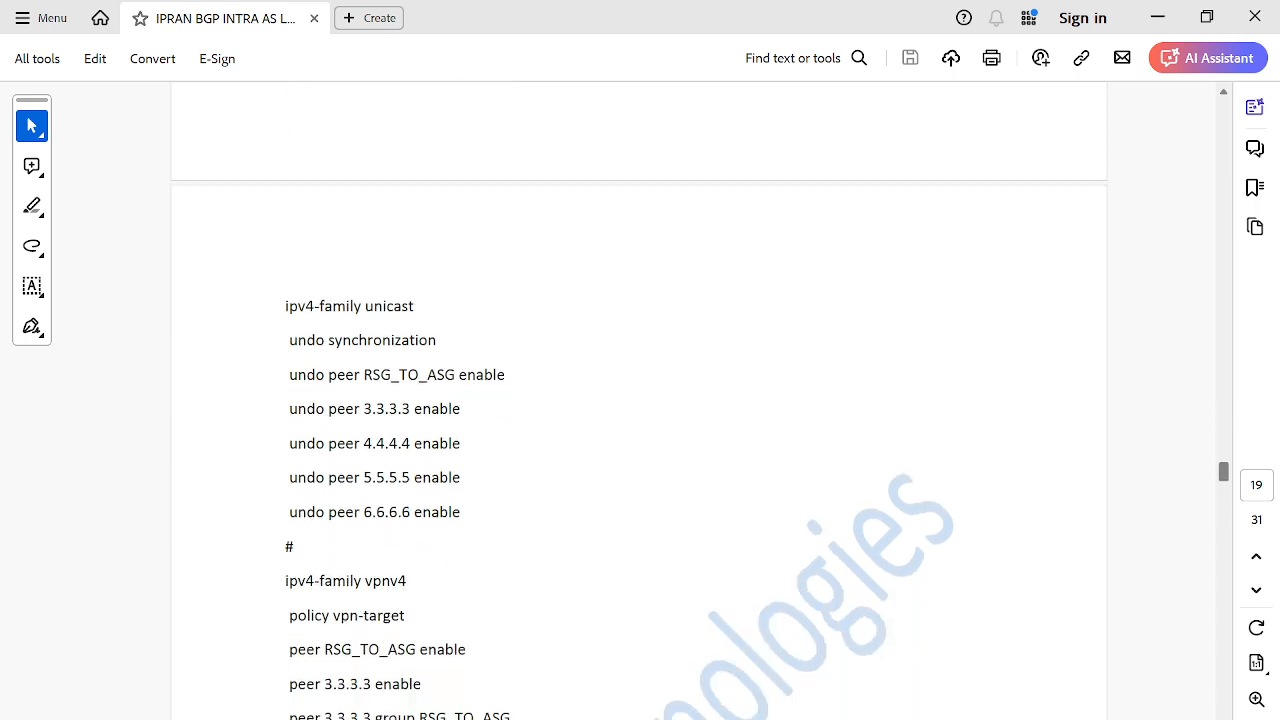
scroll(640, 400, "down", 2)
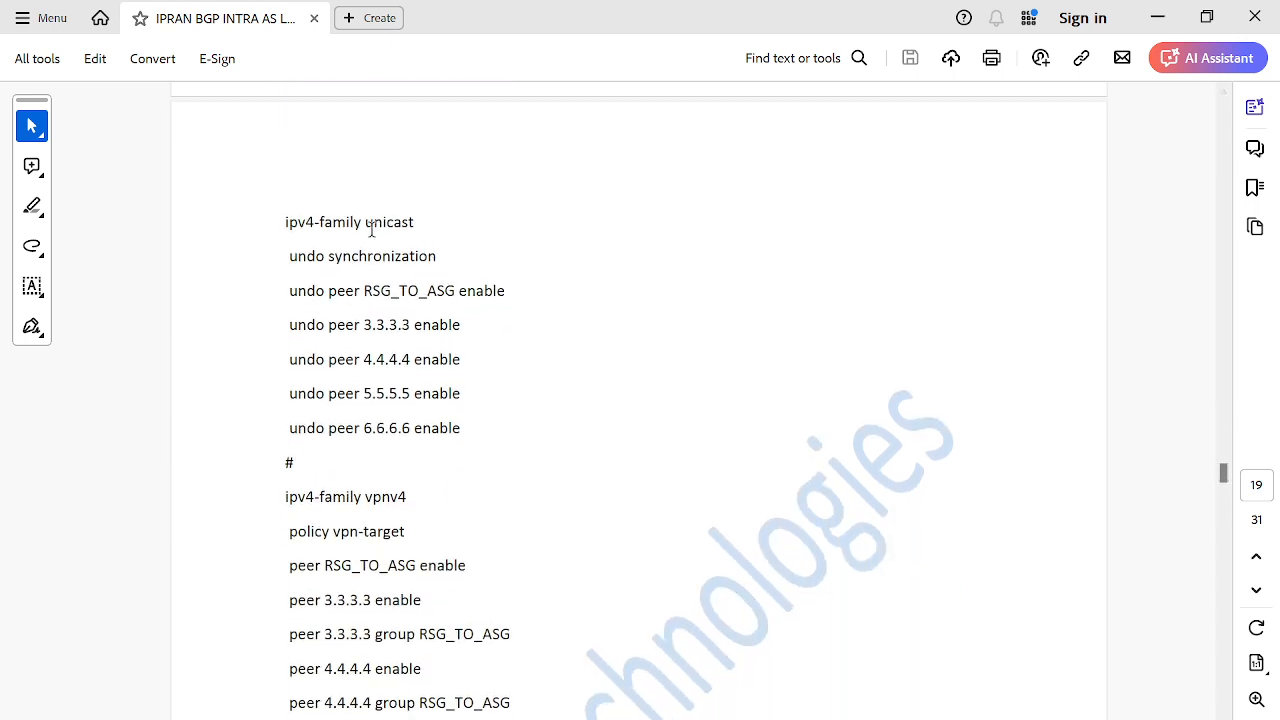
left_click_drag(286, 496, 462, 651)
left_click(560, 582)
left_click_drag(289, 637, 512, 637)
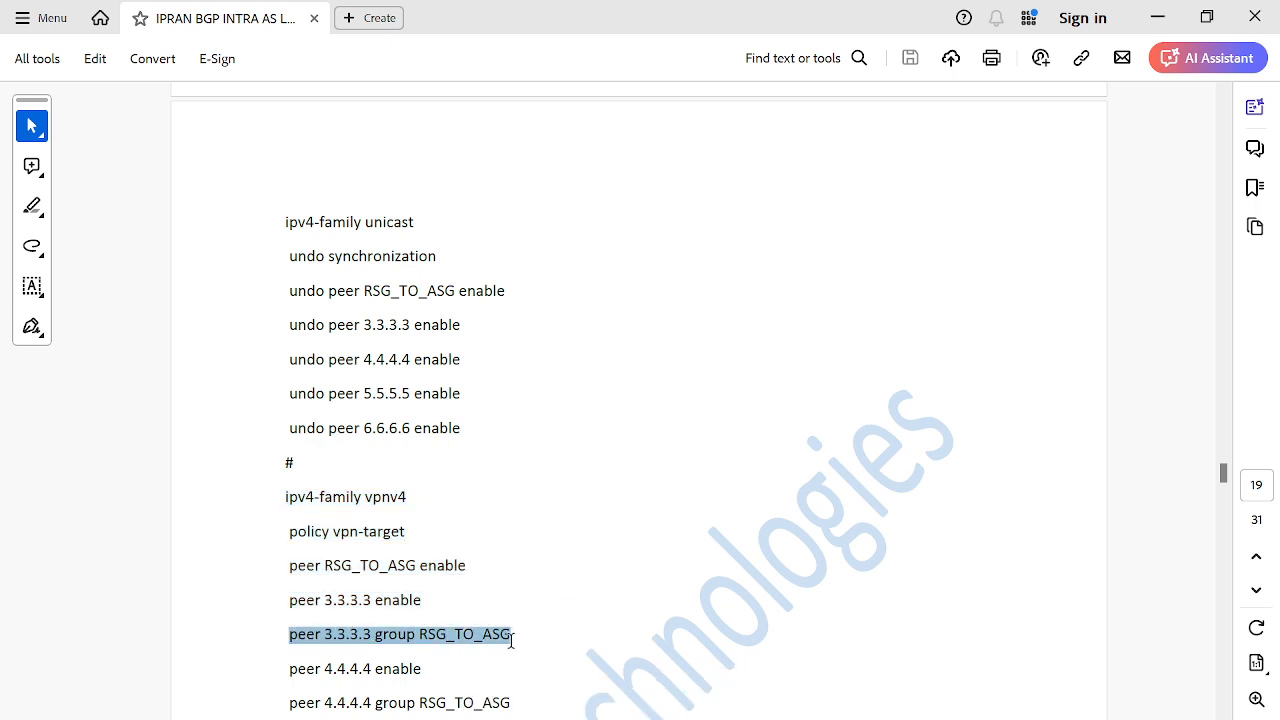
scroll(1222, 474, "down", 2)
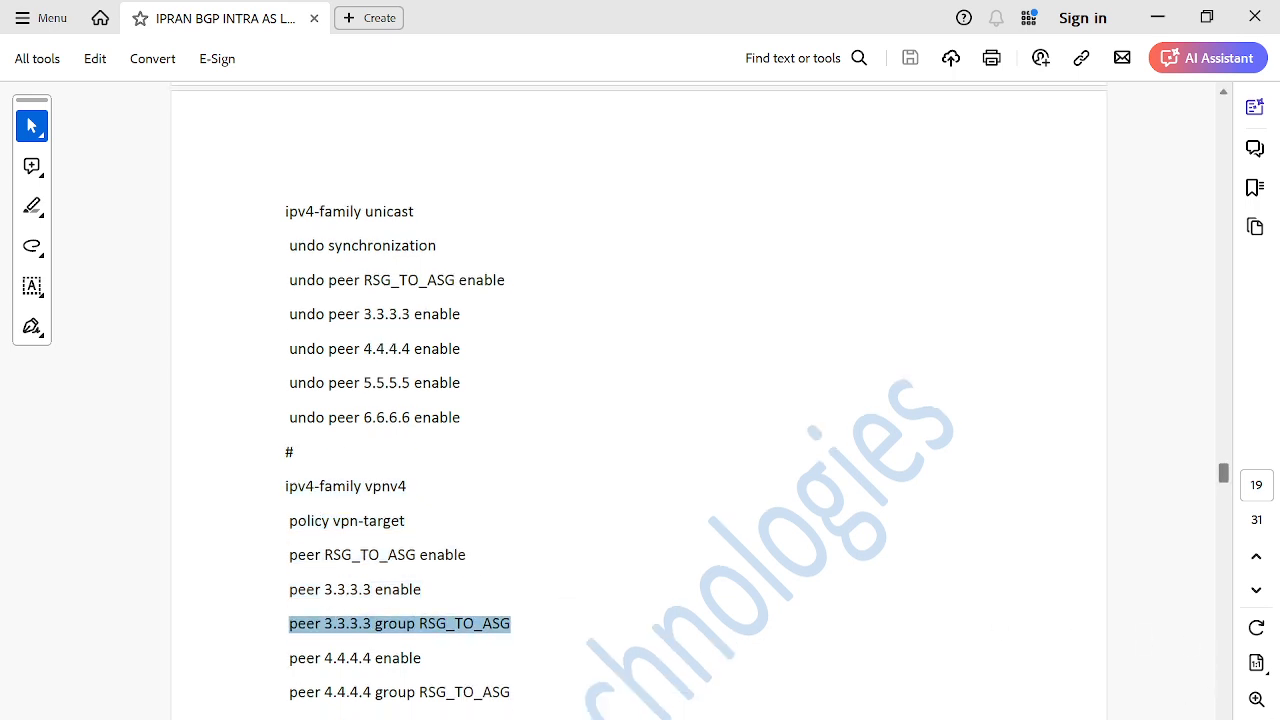
scroll(1222, 474, "down", 5)
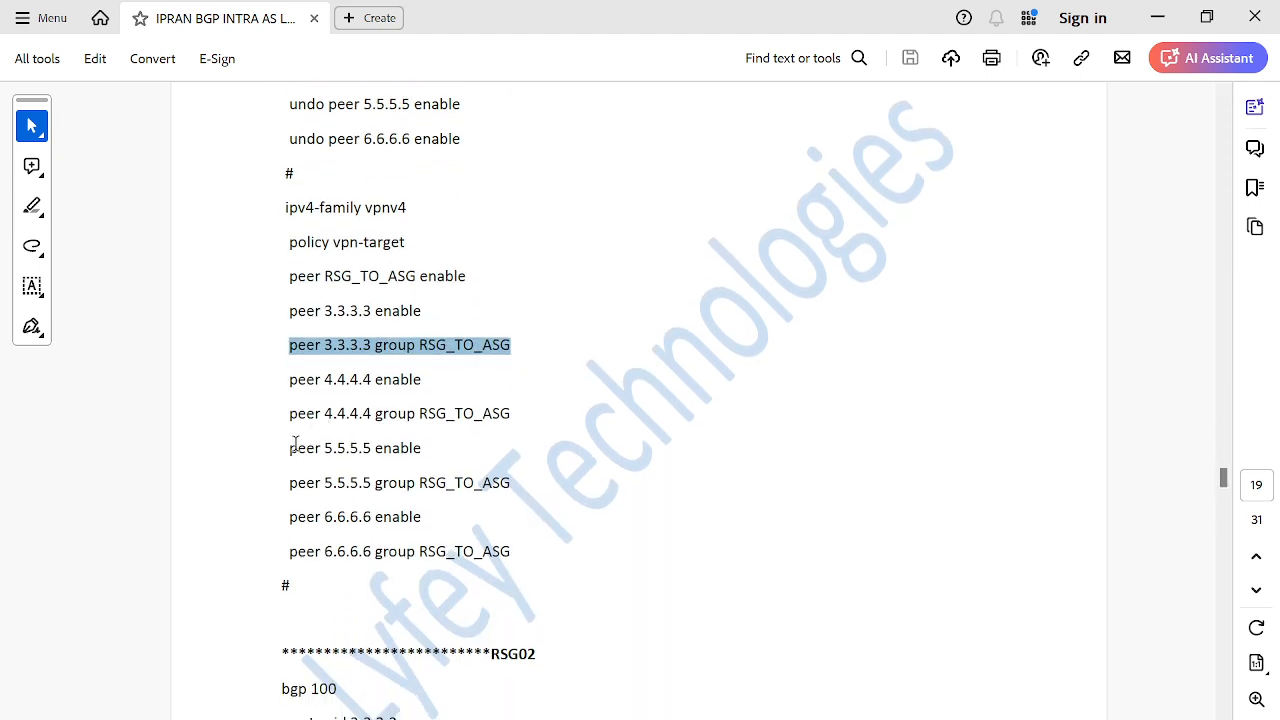
Examine the peer 5.5.5.5 enable and peer 5.5.5.5 group RSG_TO_ASG lines in RSG01's ipv4-family vpnv4 section.
left_click_drag(295, 443, 421, 452)
left_click(380, 457)
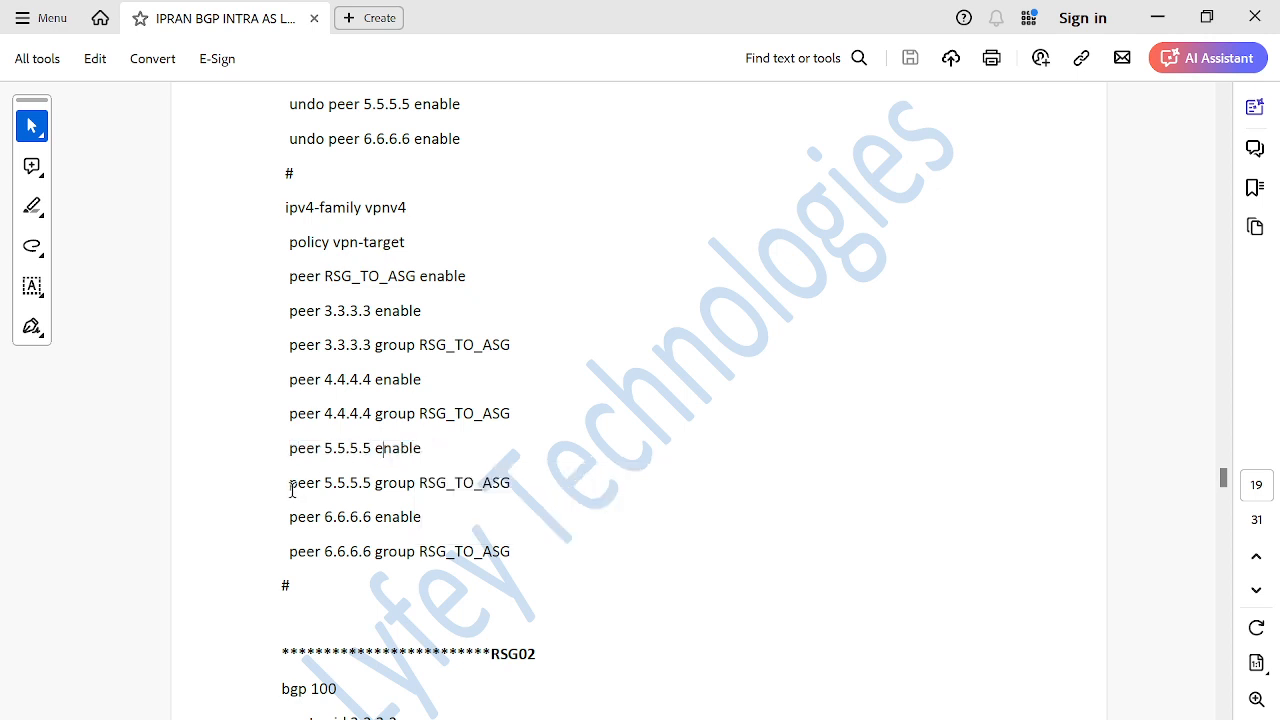
left_click_drag(290, 484, 510, 482)
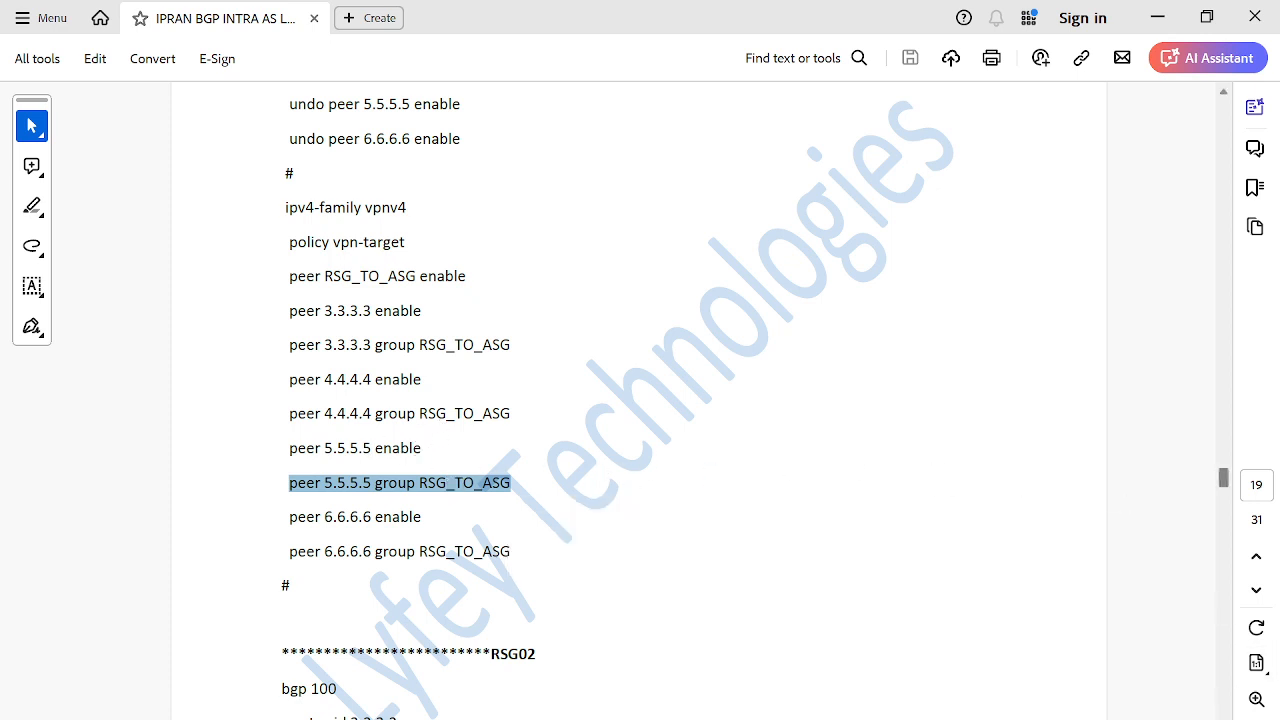
Review RSG02's bgp 100 commands, covering the router-id, the RSG_TO_ASG internal group and its peer entries.
scroll(640, 400, "down", 5)
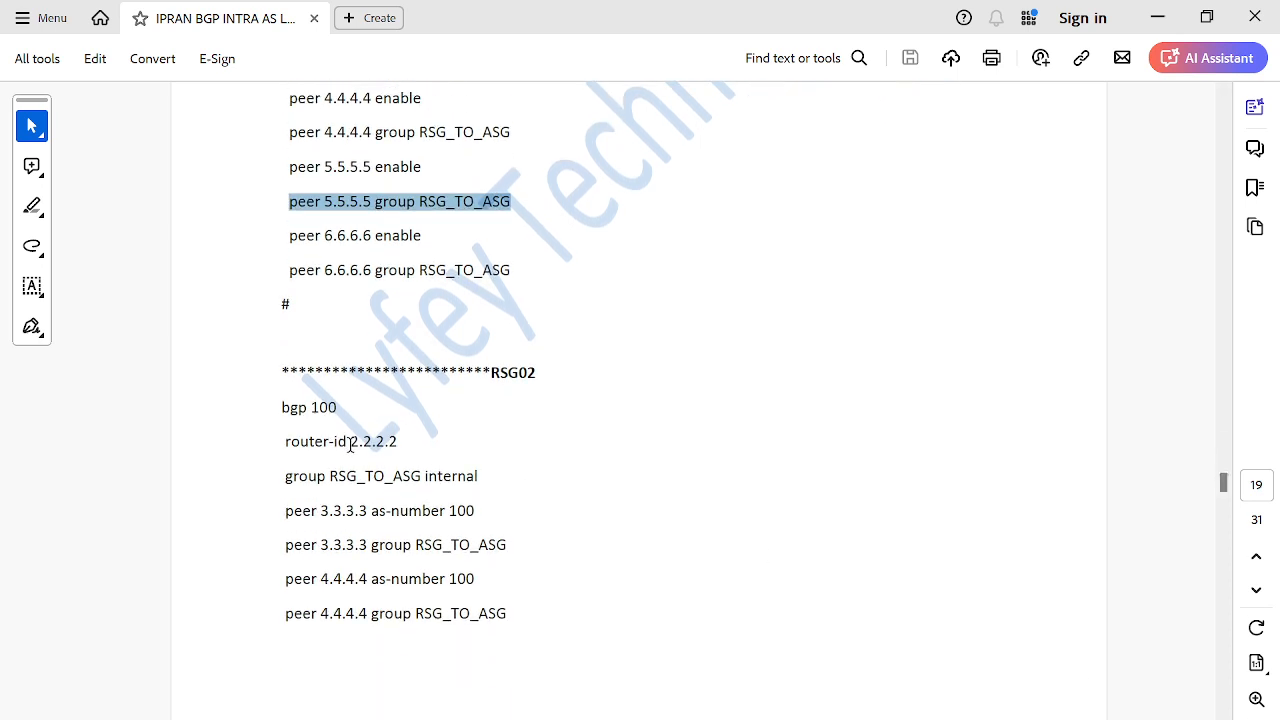
left_click_drag(350, 445, 404, 452)
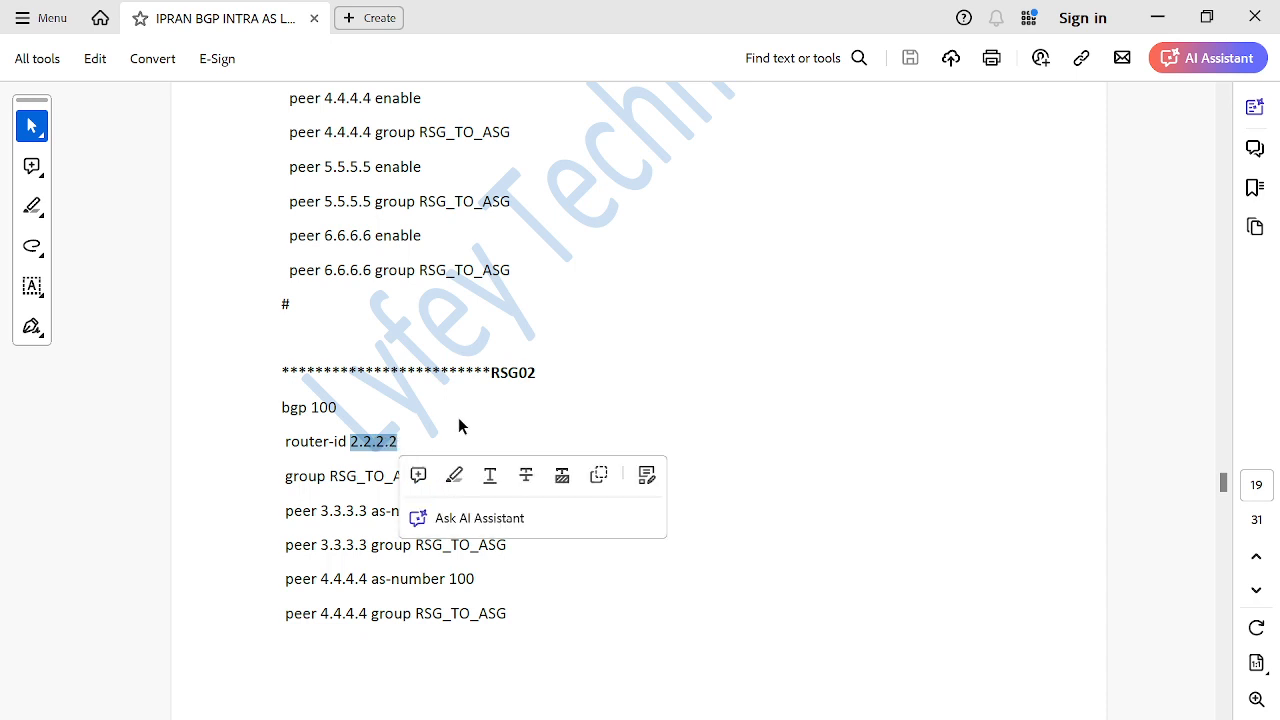
left_click(645, 388)
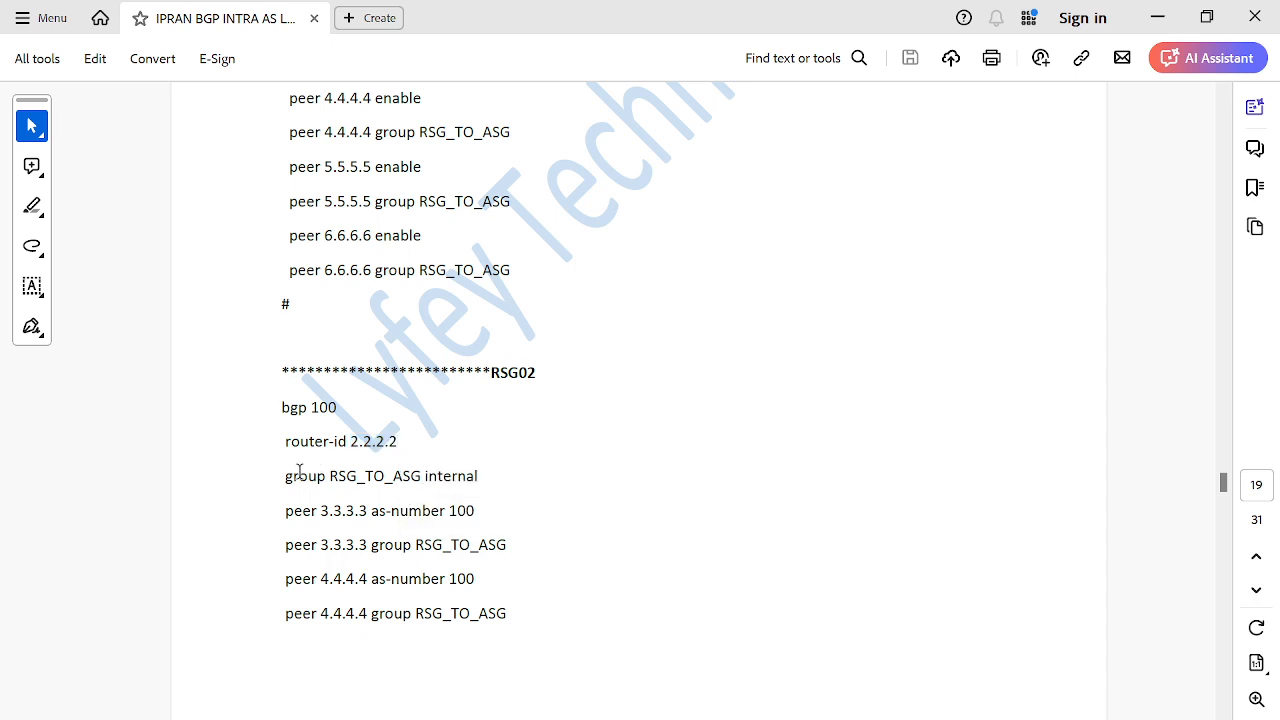
left_click_drag(287, 476, 497, 474)
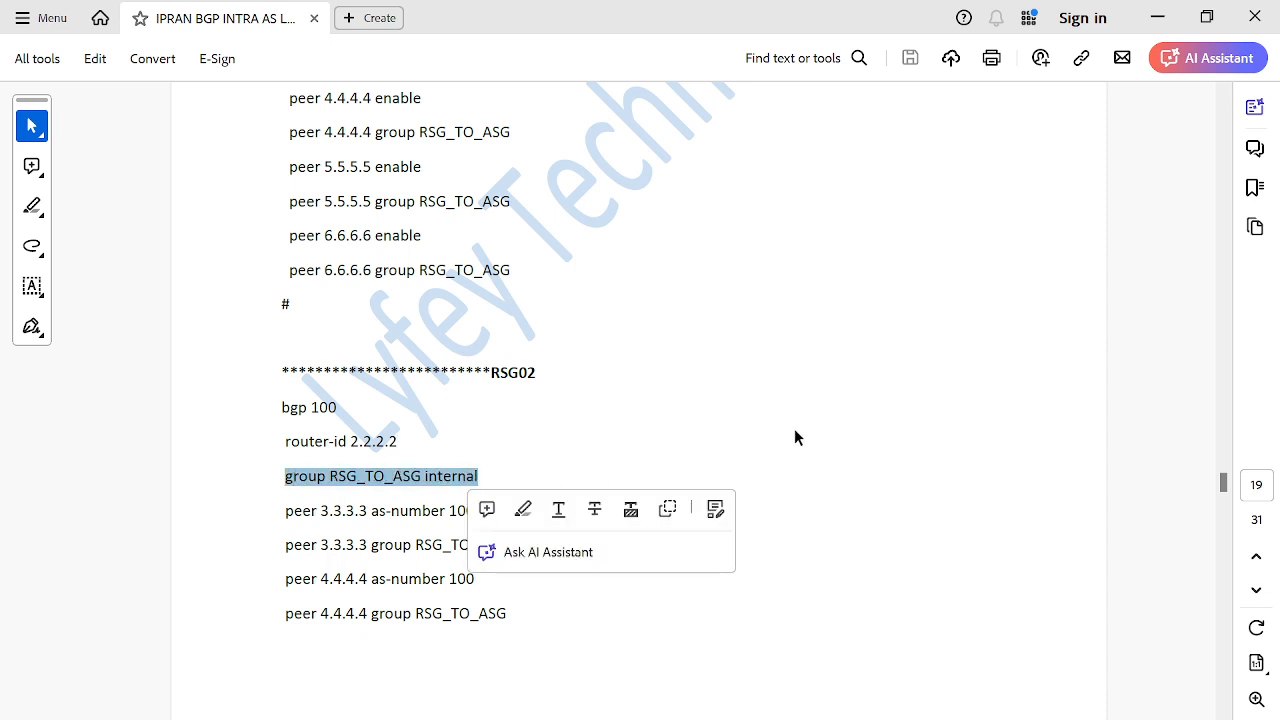
left_click_drag(284, 512, 585, 655)
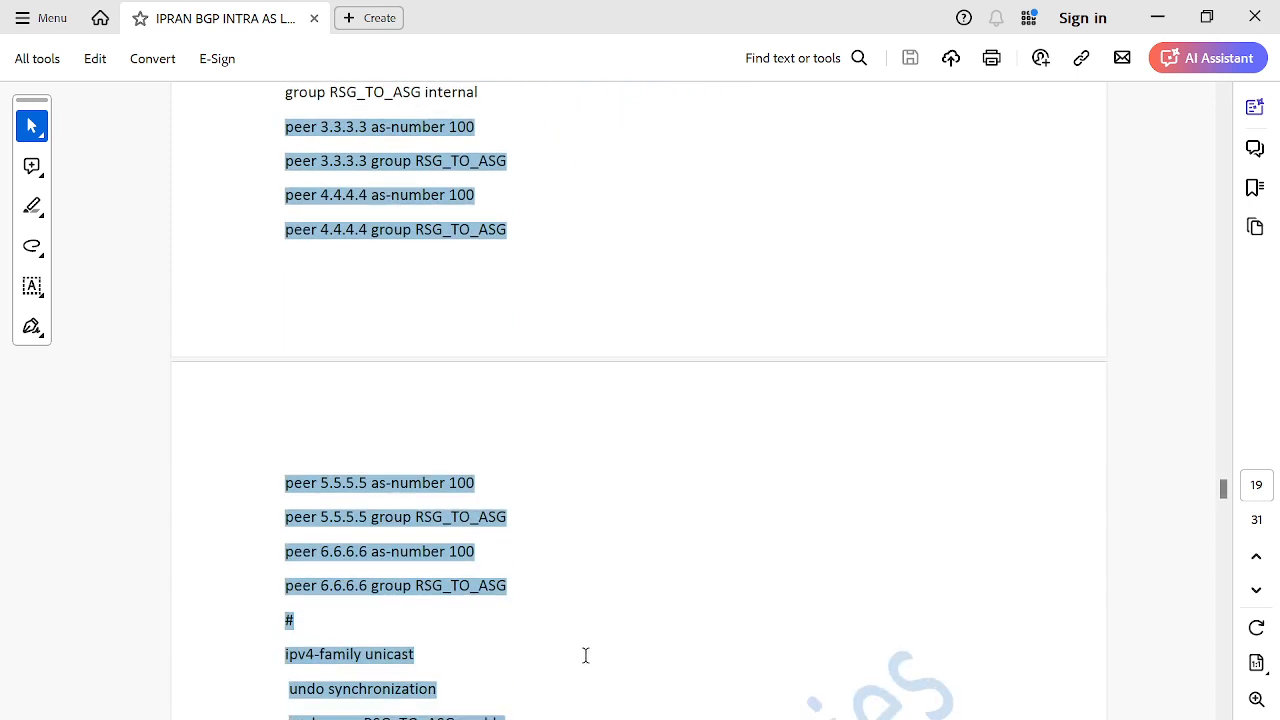
mouse_move(600, 719)
left_mouse_down()
mouse_move(612, 686)
mouse_move(610, 719)
left_mouse_up()
left_click(580, 530)
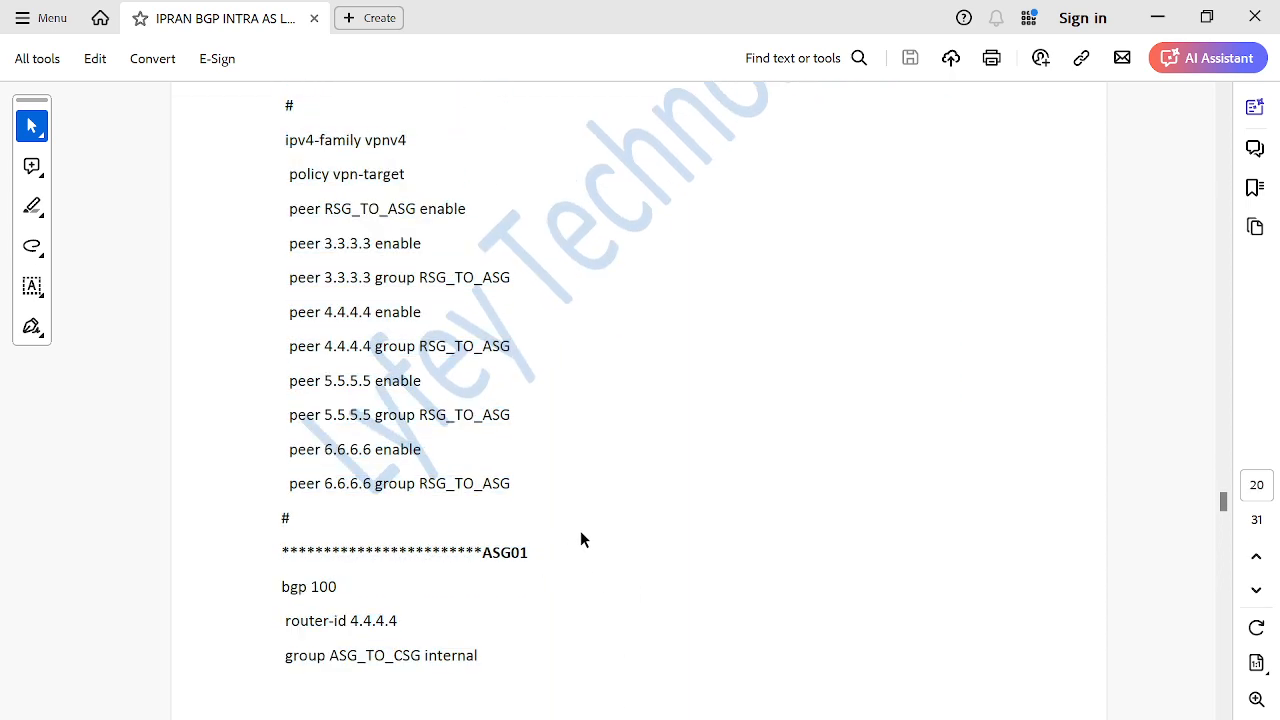
Examine ASG01's bgp 100 commands for the ASG_TO_CSG and ASG_TO_RSG groups, including the RSG peers and the connect-interface LoopBack0 setting.
scroll(1224, 502, "down", 1)
scroll(639, 373, "down", 3)
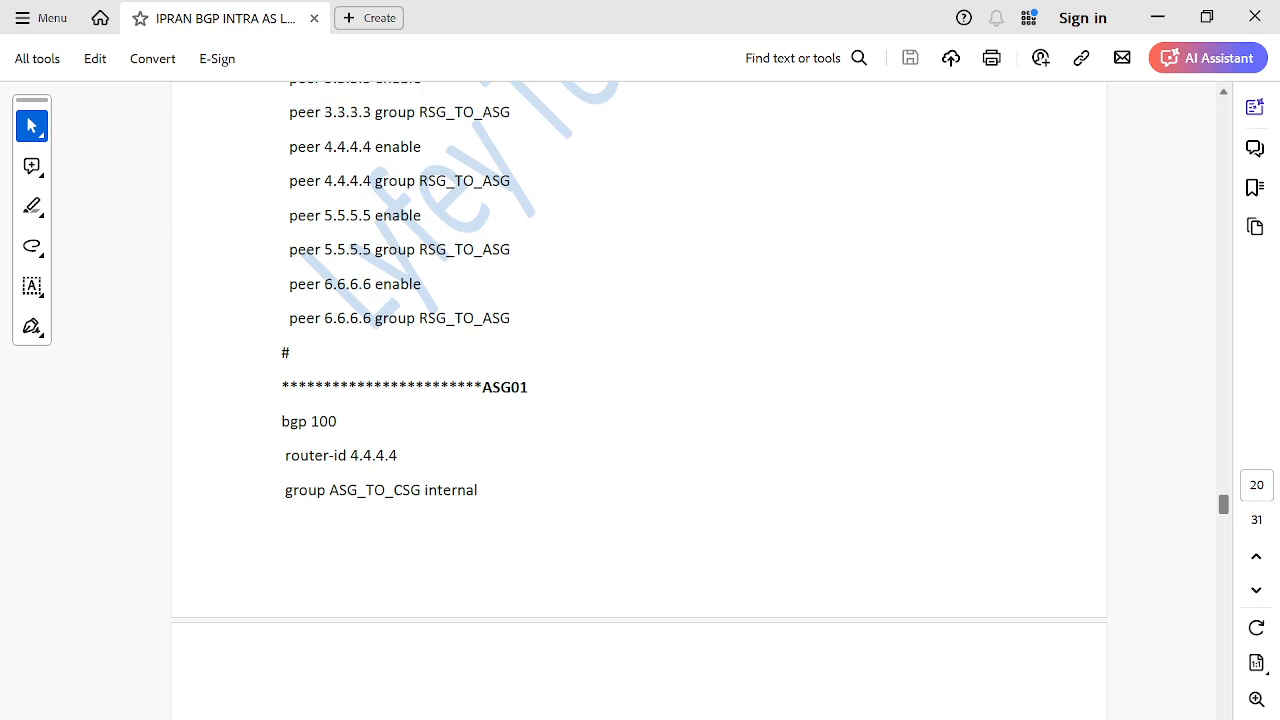
scroll(318, 588, "down", 3)
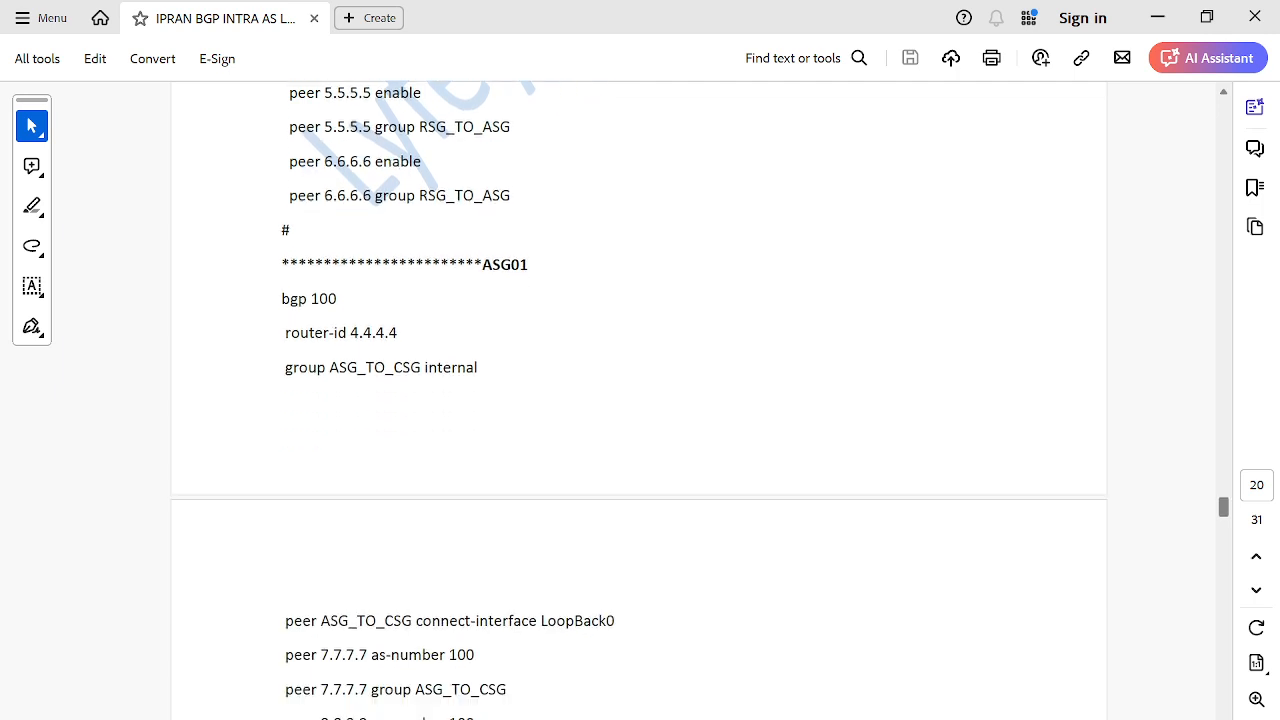
scroll(639, 373, "down", 1)
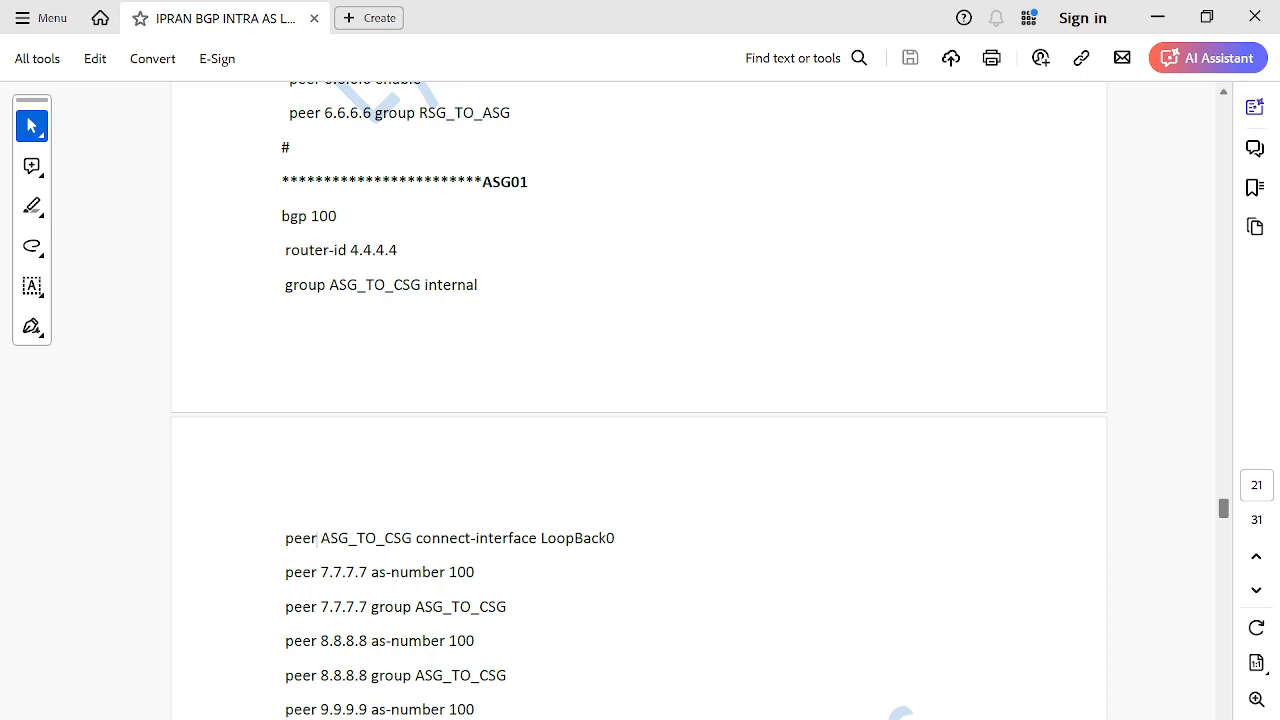
scroll(629, 689, "down", 3)
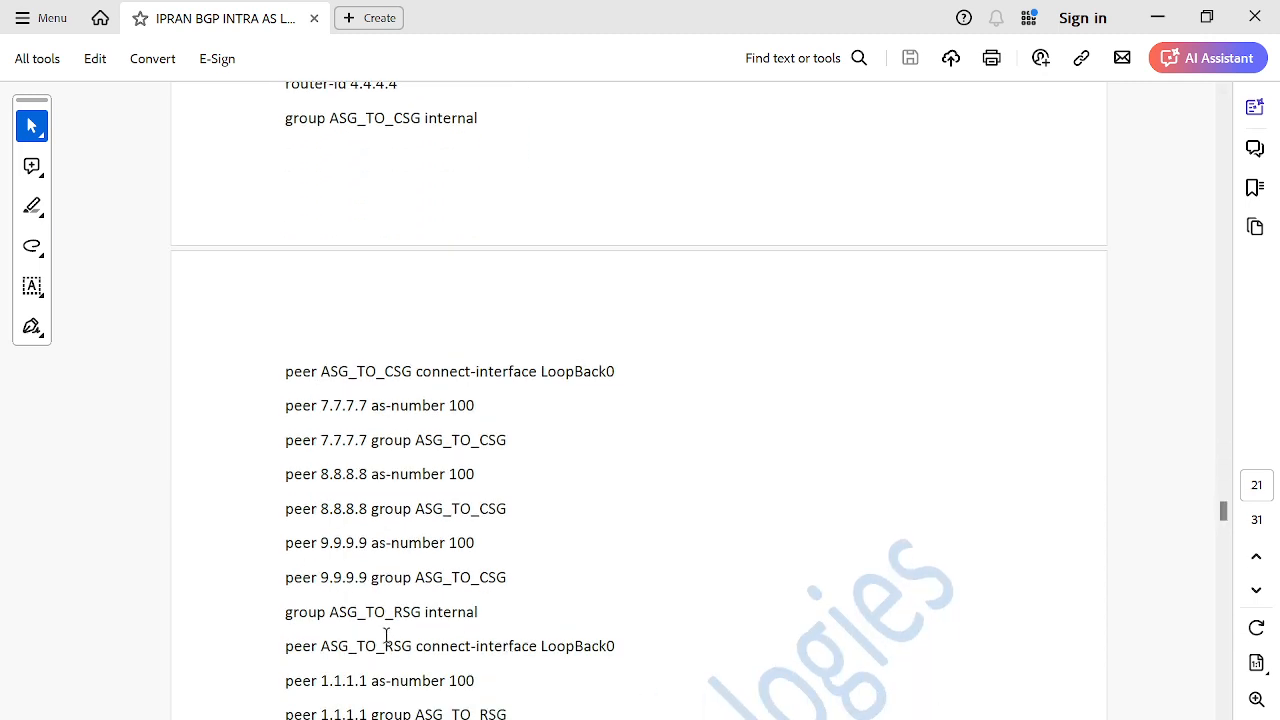
left_click_drag(292, 612, 482, 612)
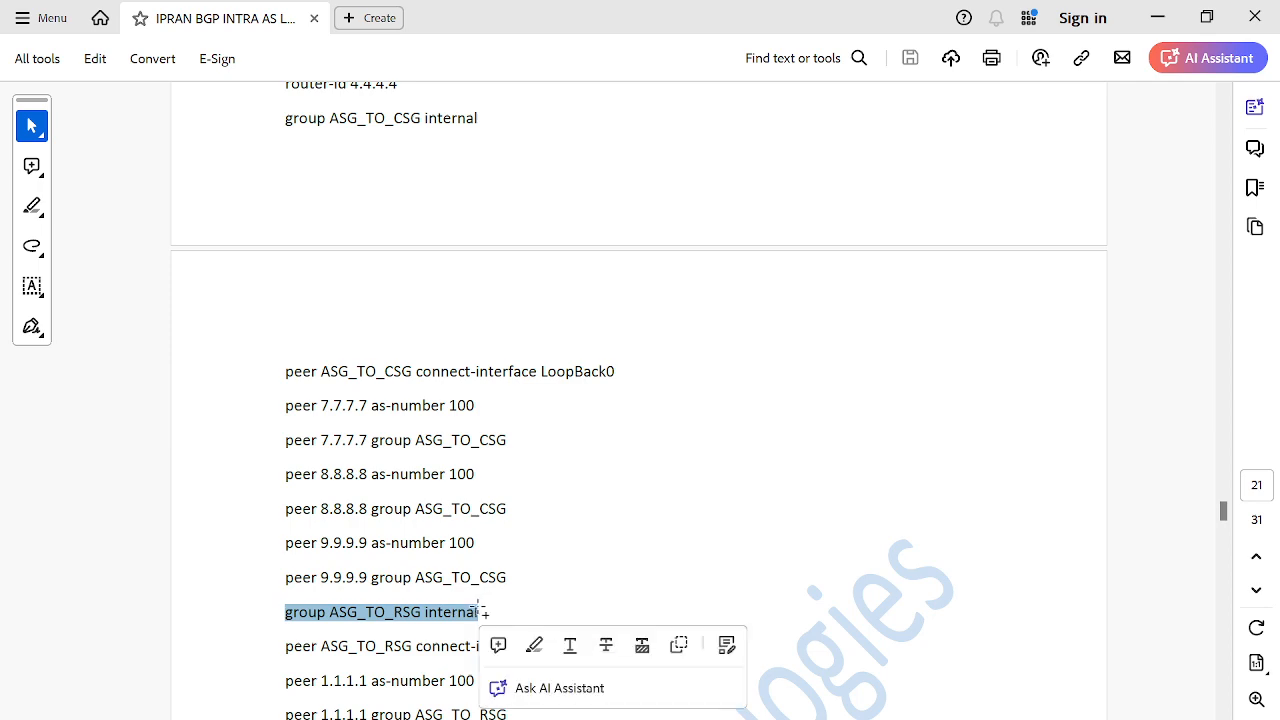
left_click_drag(281, 681, 500, 669)
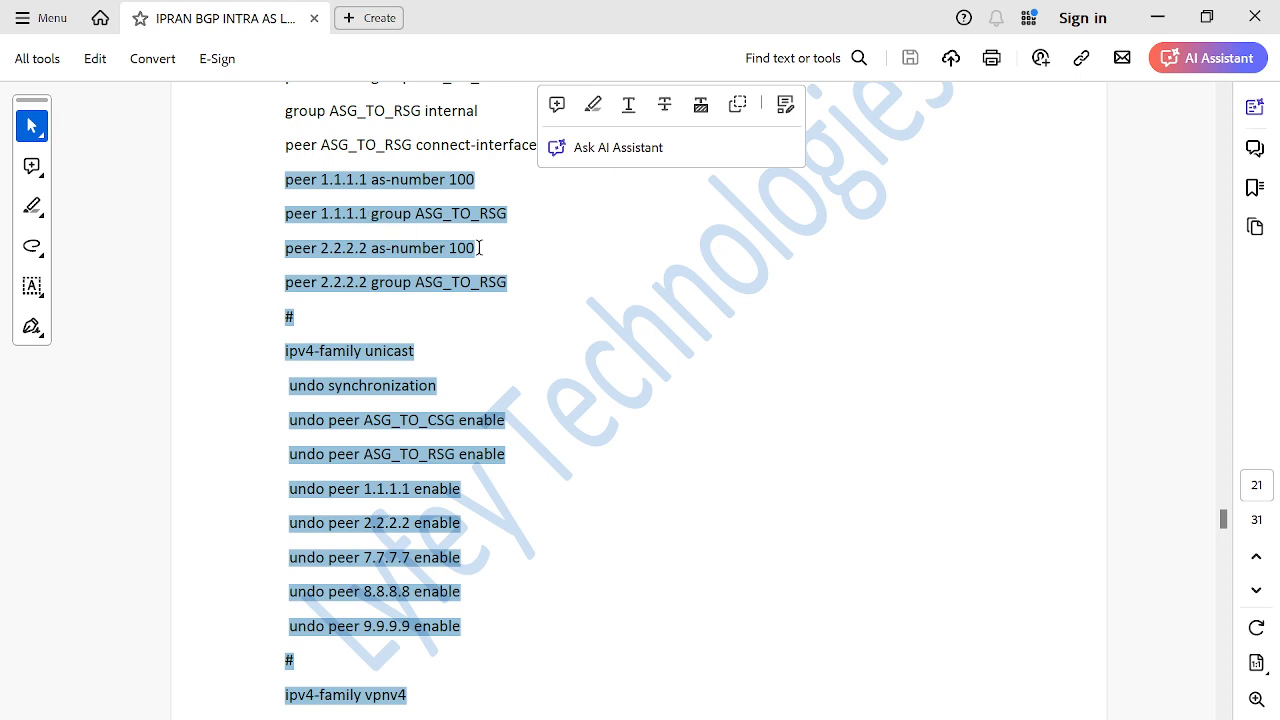
left_click(537, 285)
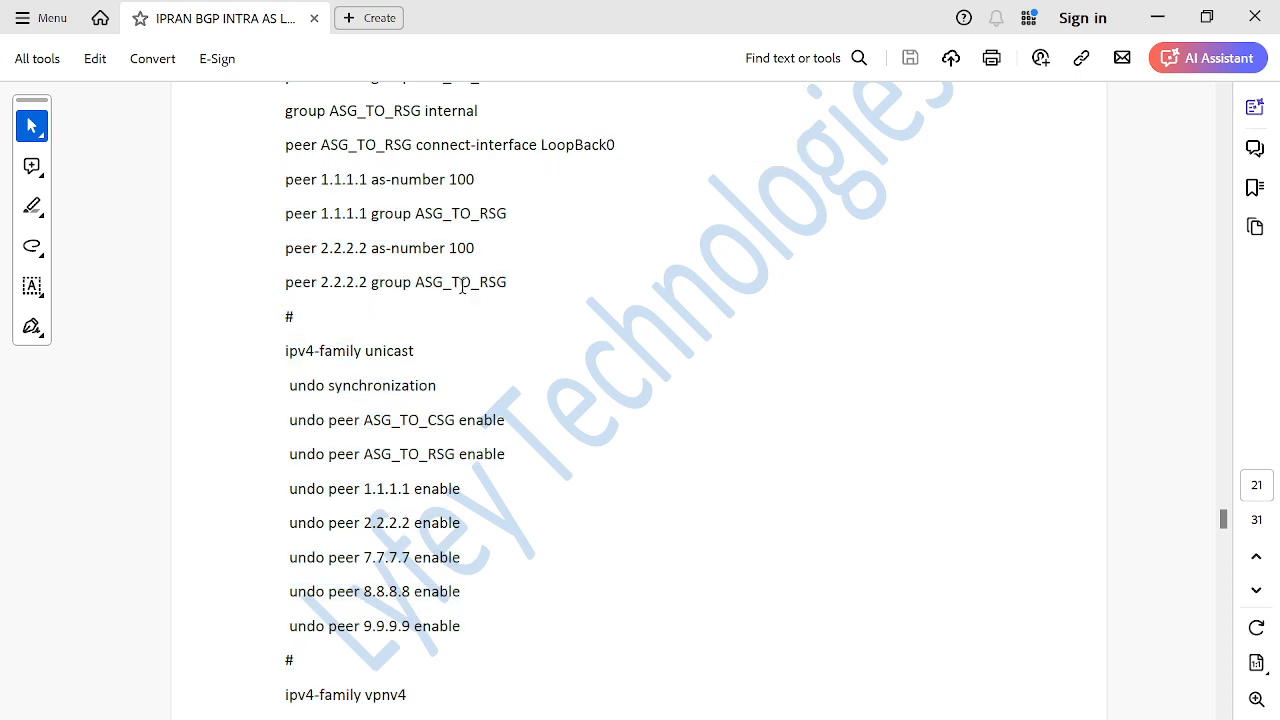
left_click_drag(421, 145, 605, 147)
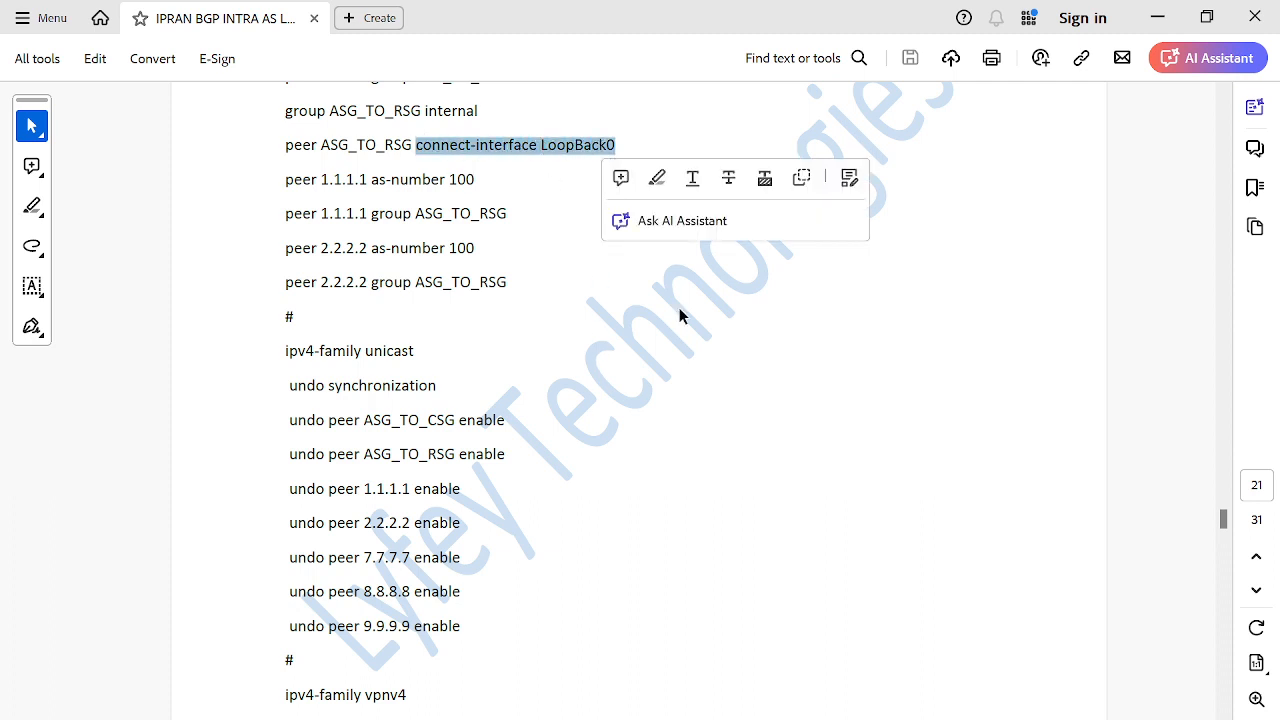
Examine the peer ASG_TO_CSG enable and peer ASG_TO_RSG enable lines in ASG01's ipv4-family vpnv4 section.
scroll(640, 400, "down", 6)
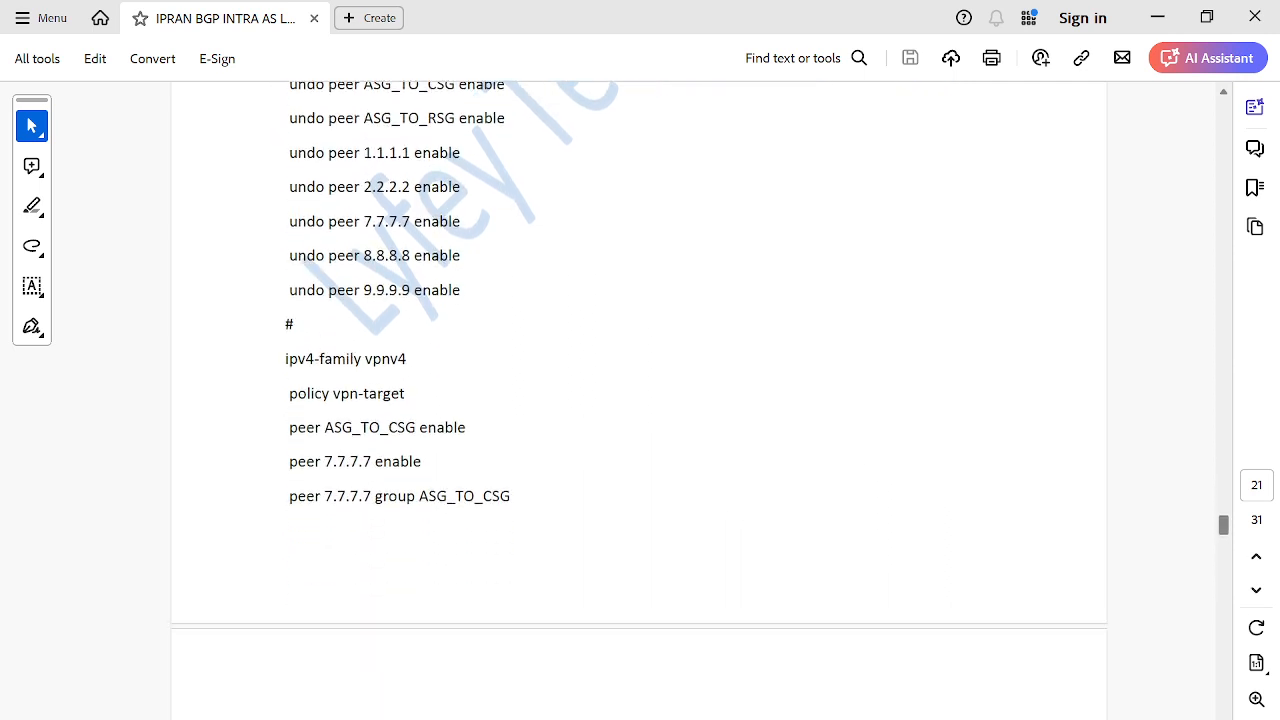
left_click_drag(286, 424, 466, 424)
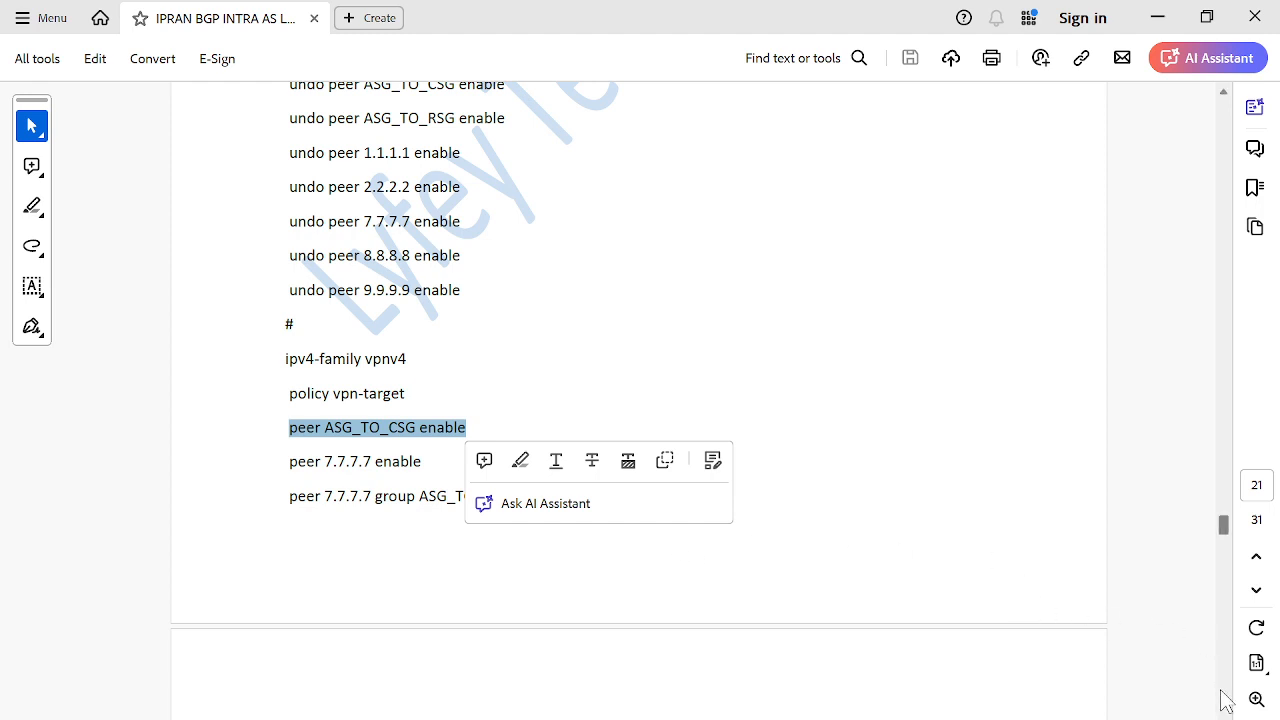
scroll(640, 400, "down", 3)
scroll(640, 400, "down", 6)
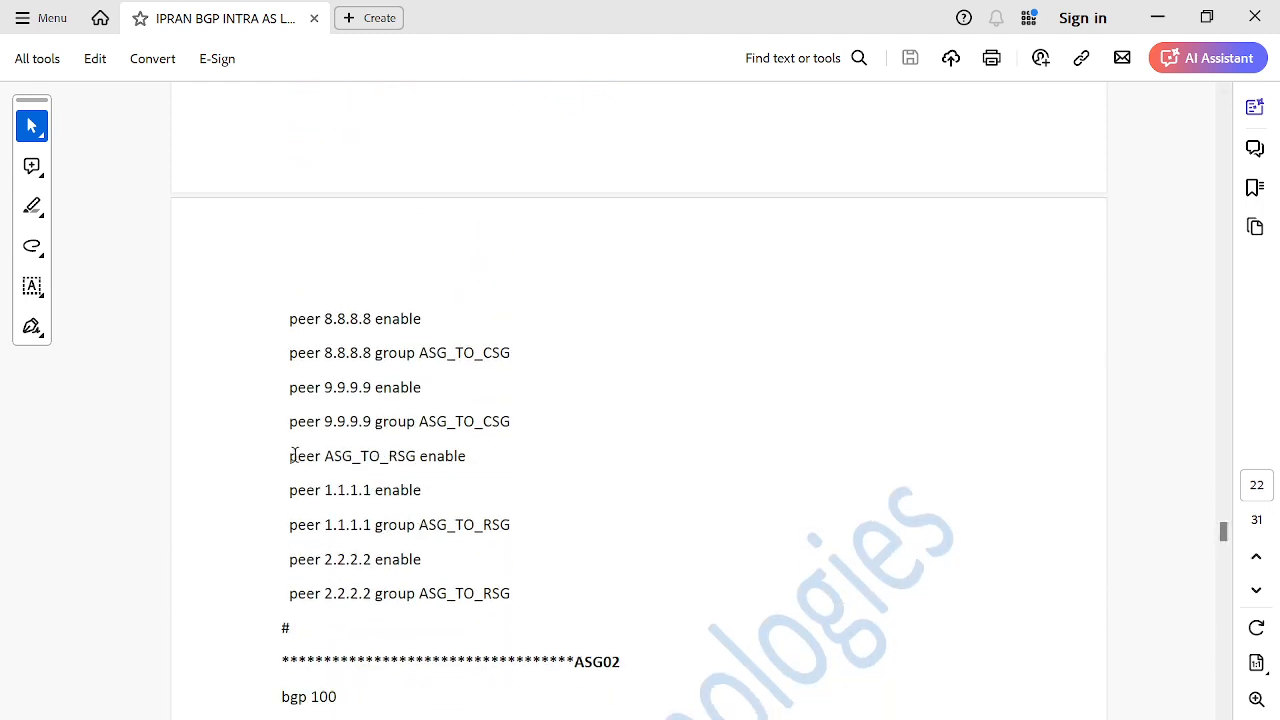
left_click_drag(291, 456, 466, 458)
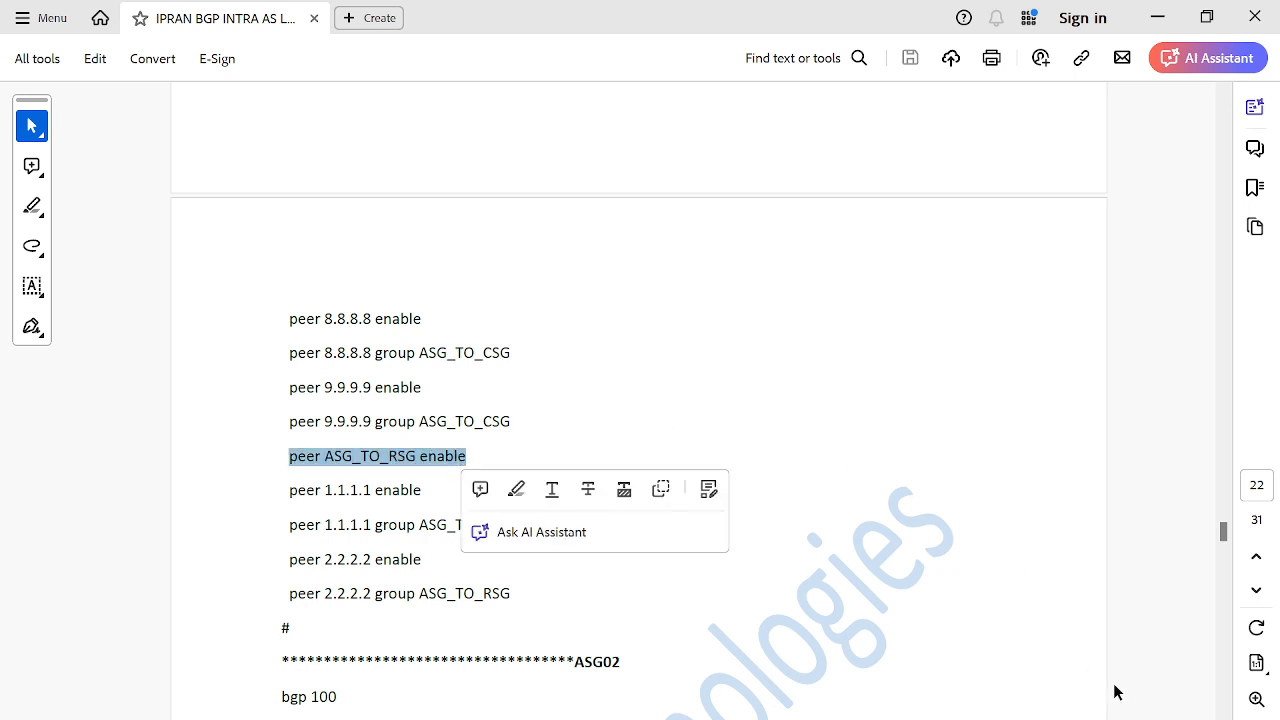
Review ASG02's bgp 100 commands from the ASG_TO_CSG group definition through the ipv4-family unicast and vpnv4 sections.
scroll(639, 450, "down", 5)
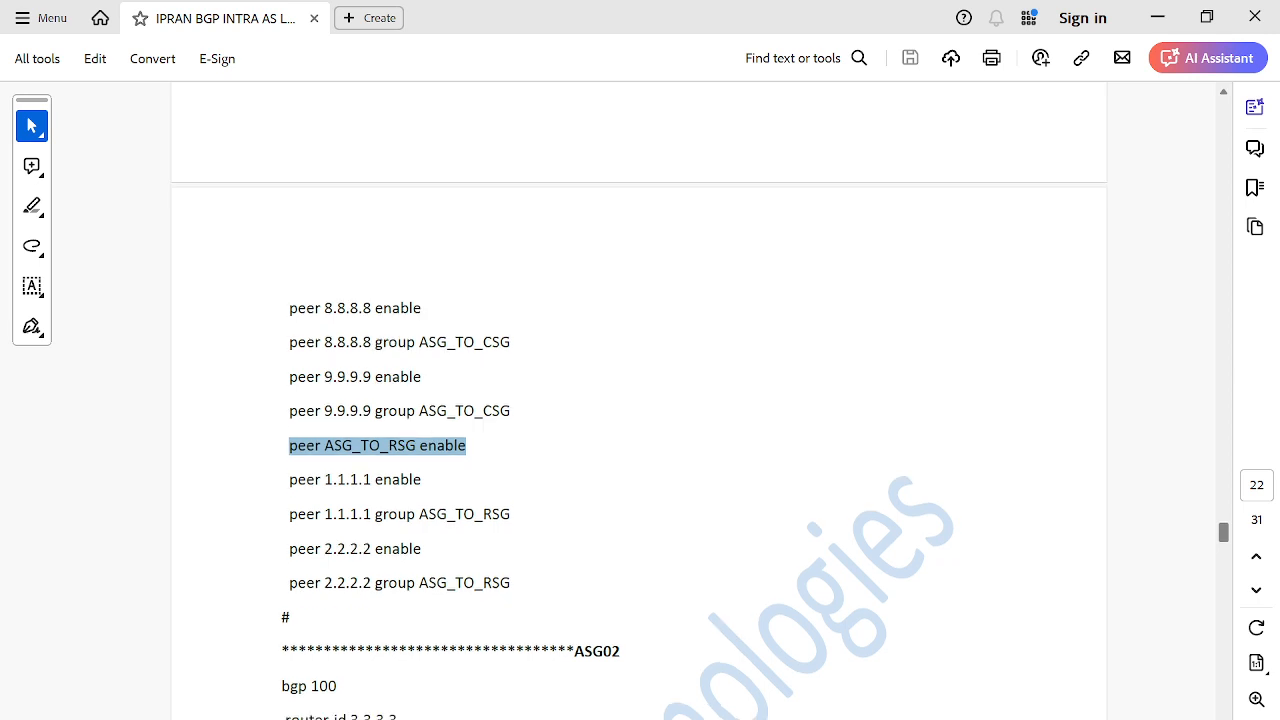
scroll(639, 450, "down", 1)
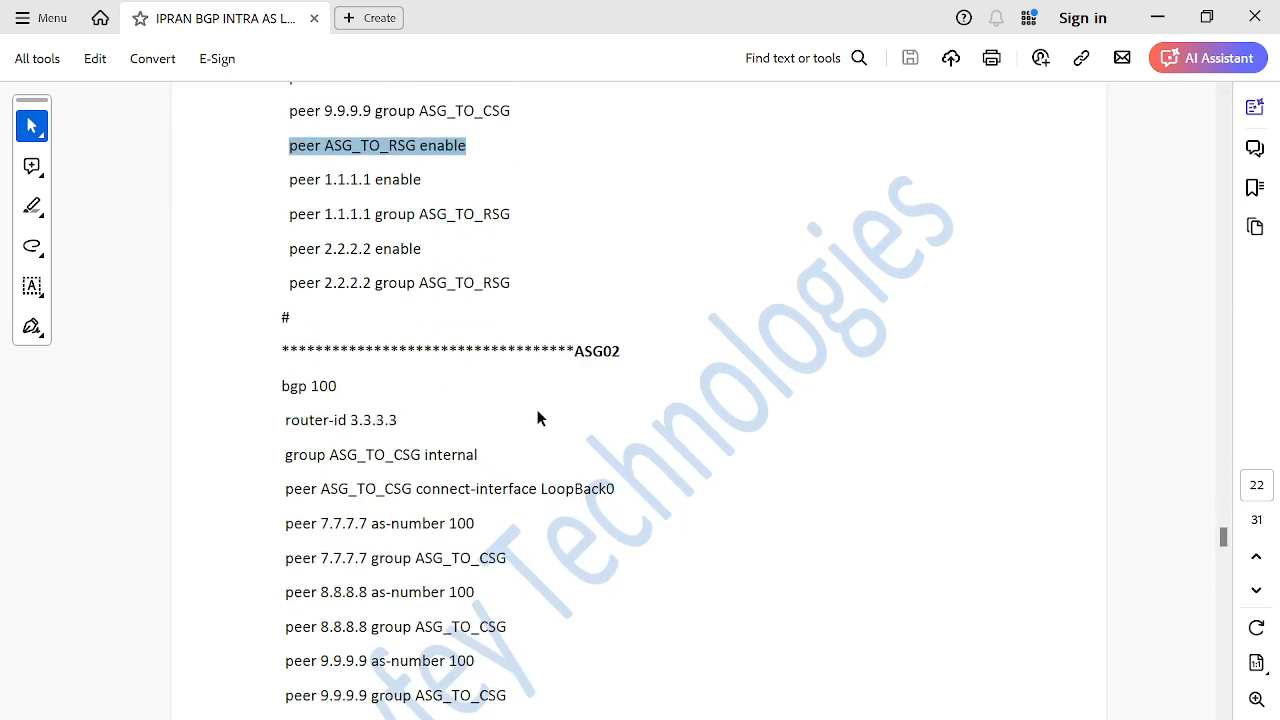
left_click_drag(330, 454, 537, 489)
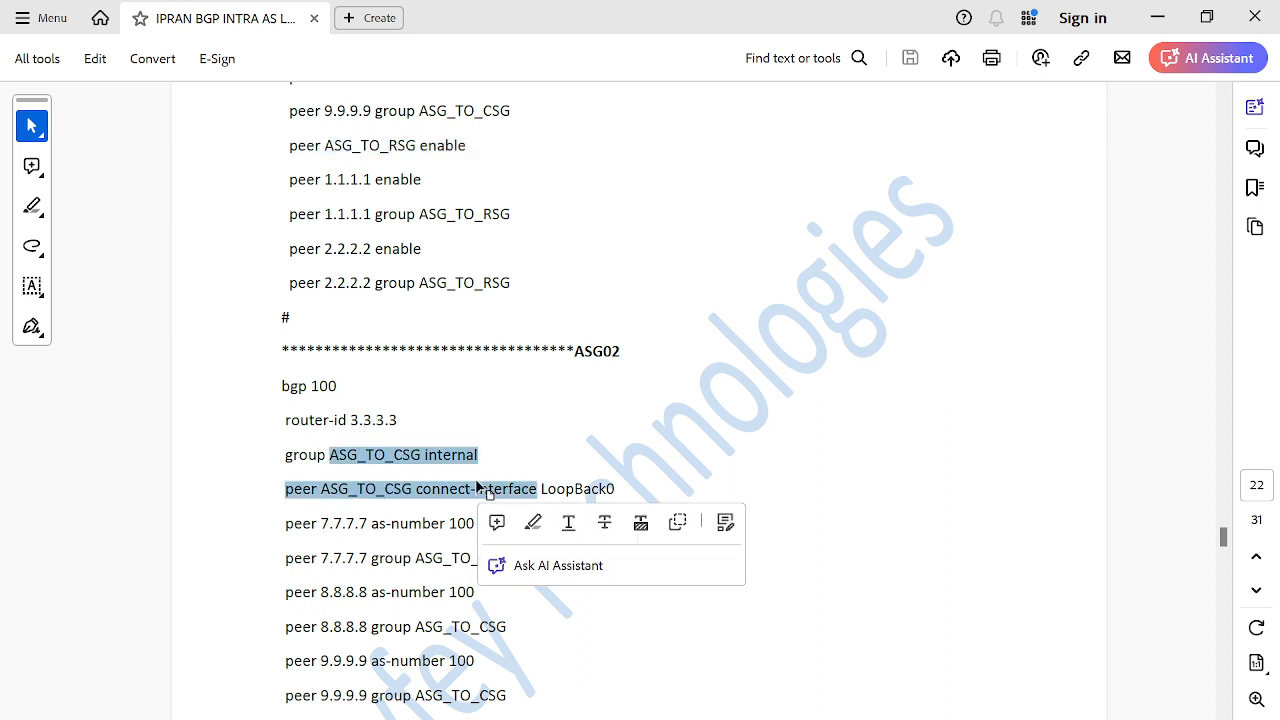
left_click(385, 575)
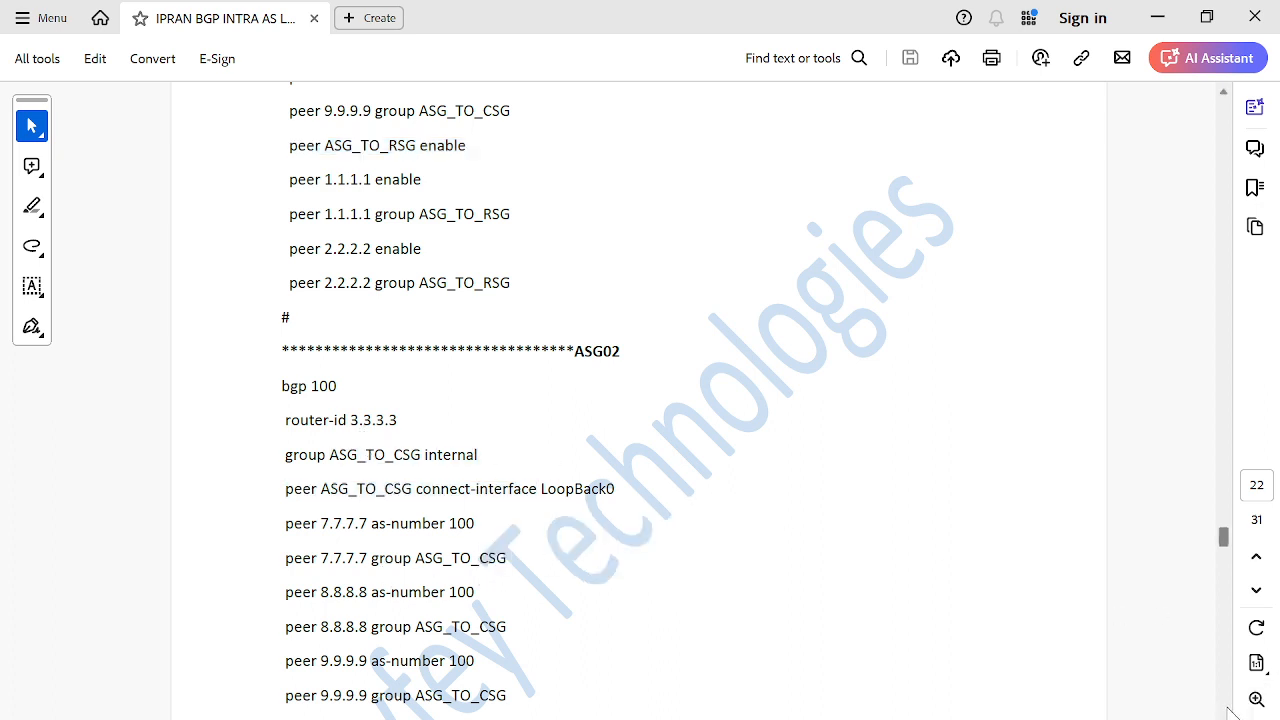
scroll(640, 400, "down", 8)
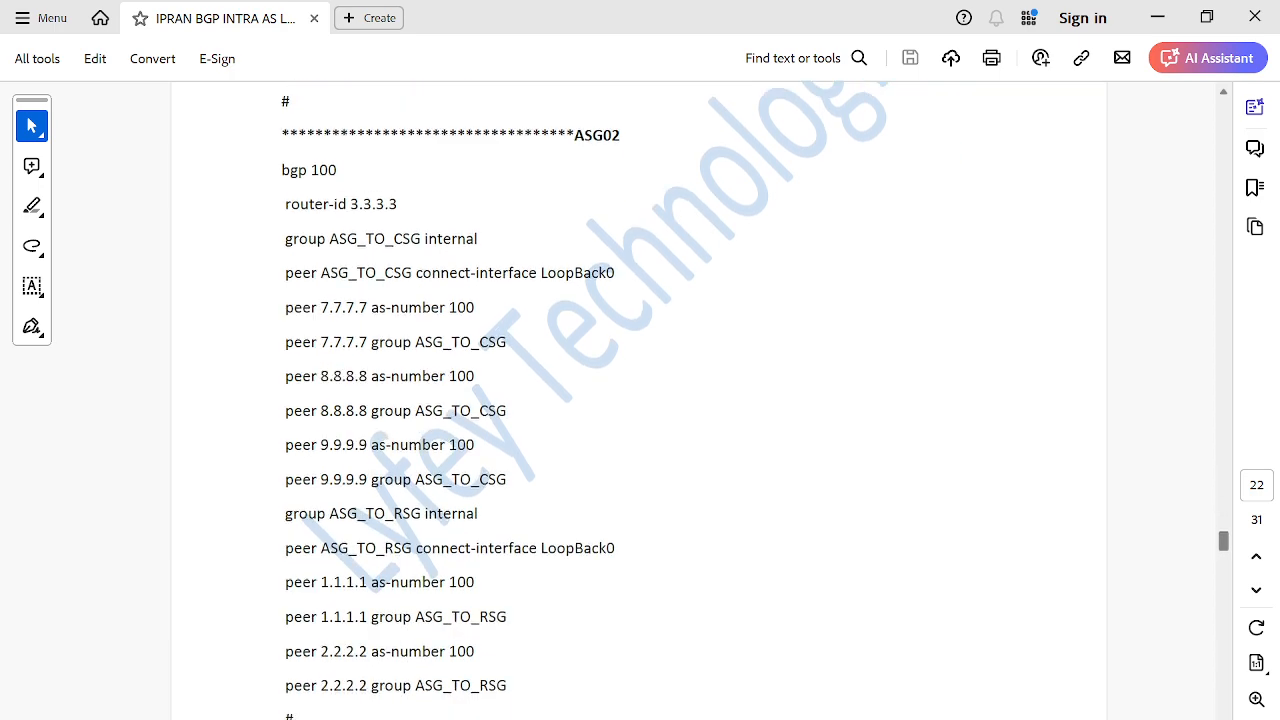
scroll(640, 400, "down", 10)
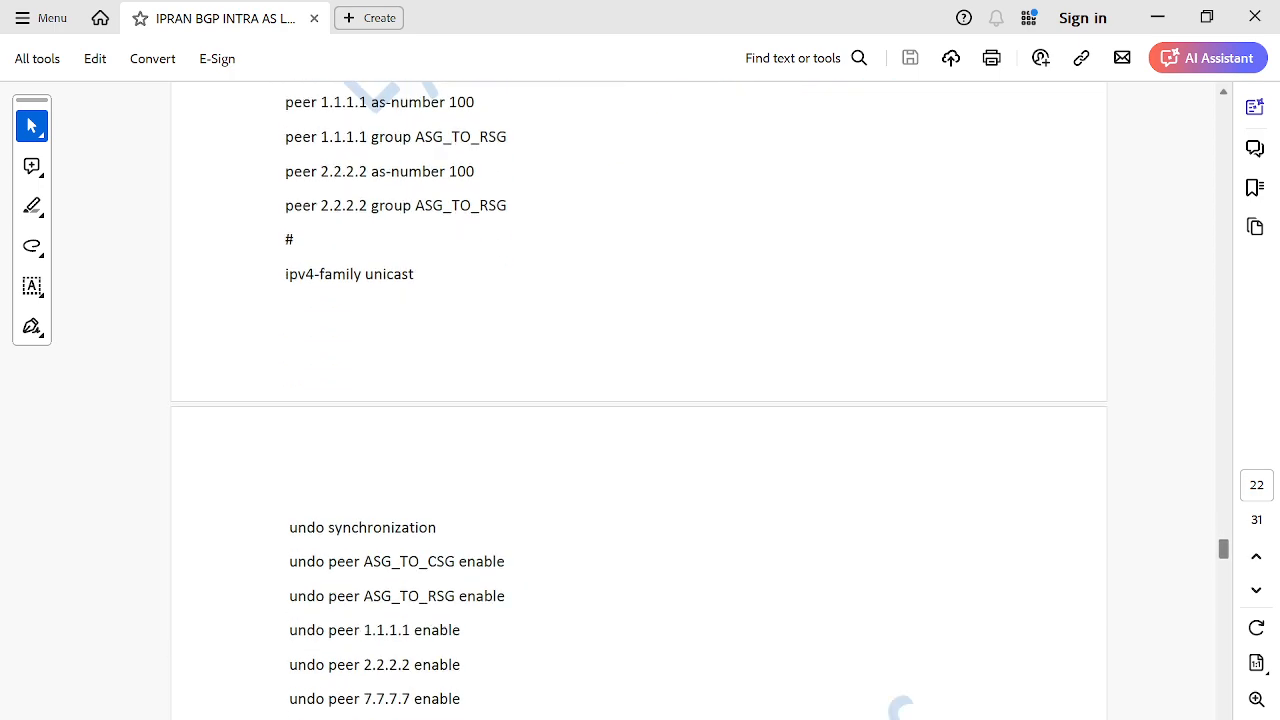
scroll(640, 400, "down", 10)
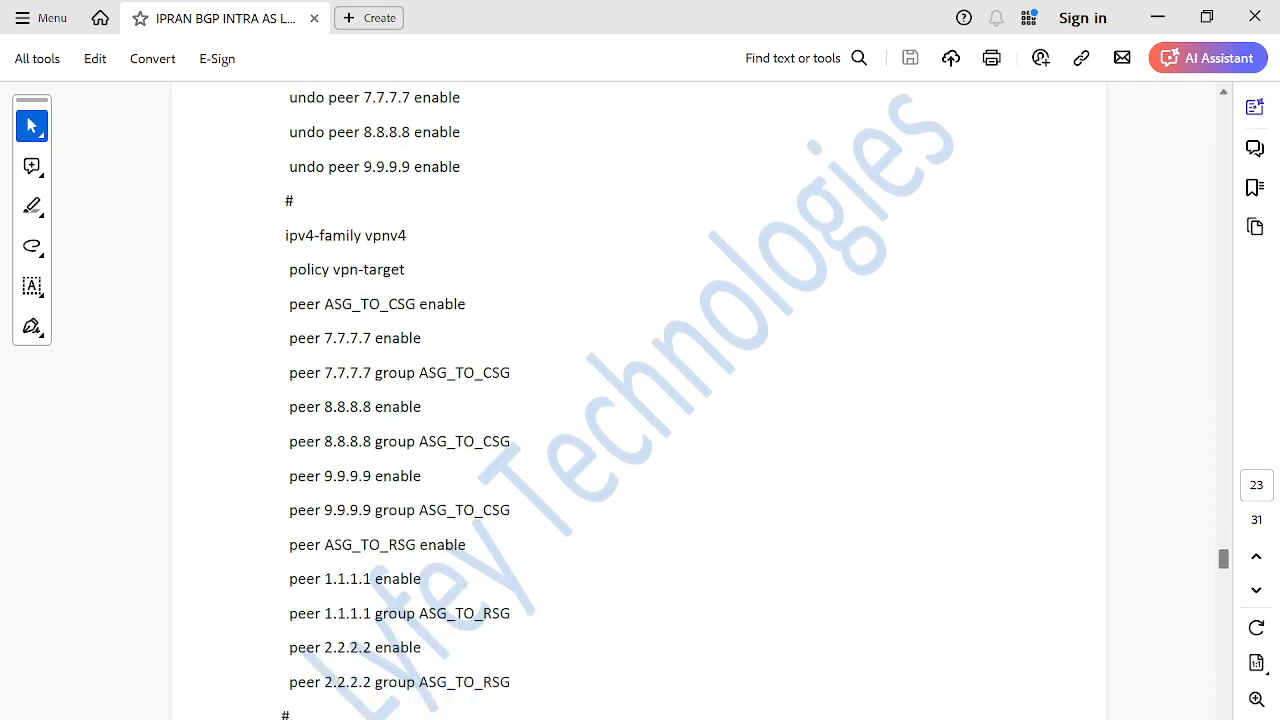
Skim the bgp 100 configurations of ASG03 and ASG04, including their ASG_TO_CSG and ASG_TO_RSG groups.
scroll(640, 400, "down", 8)
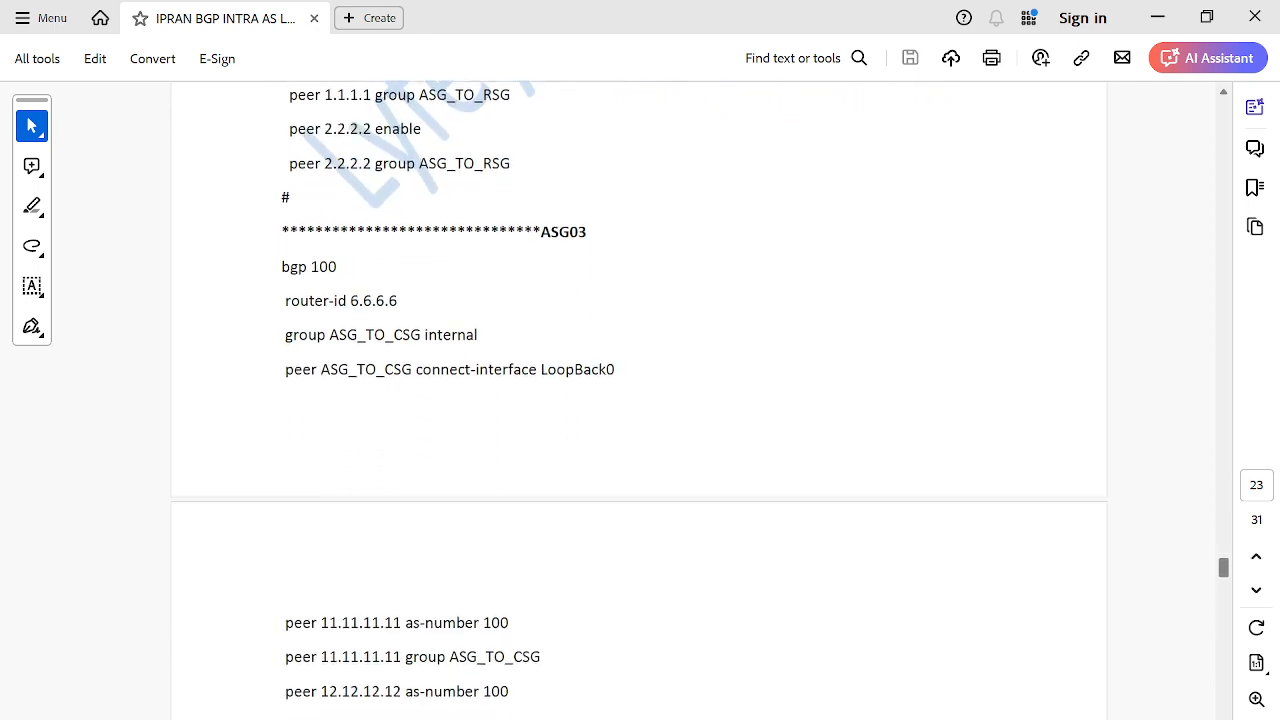
scroll(640, 400, "down", 10)
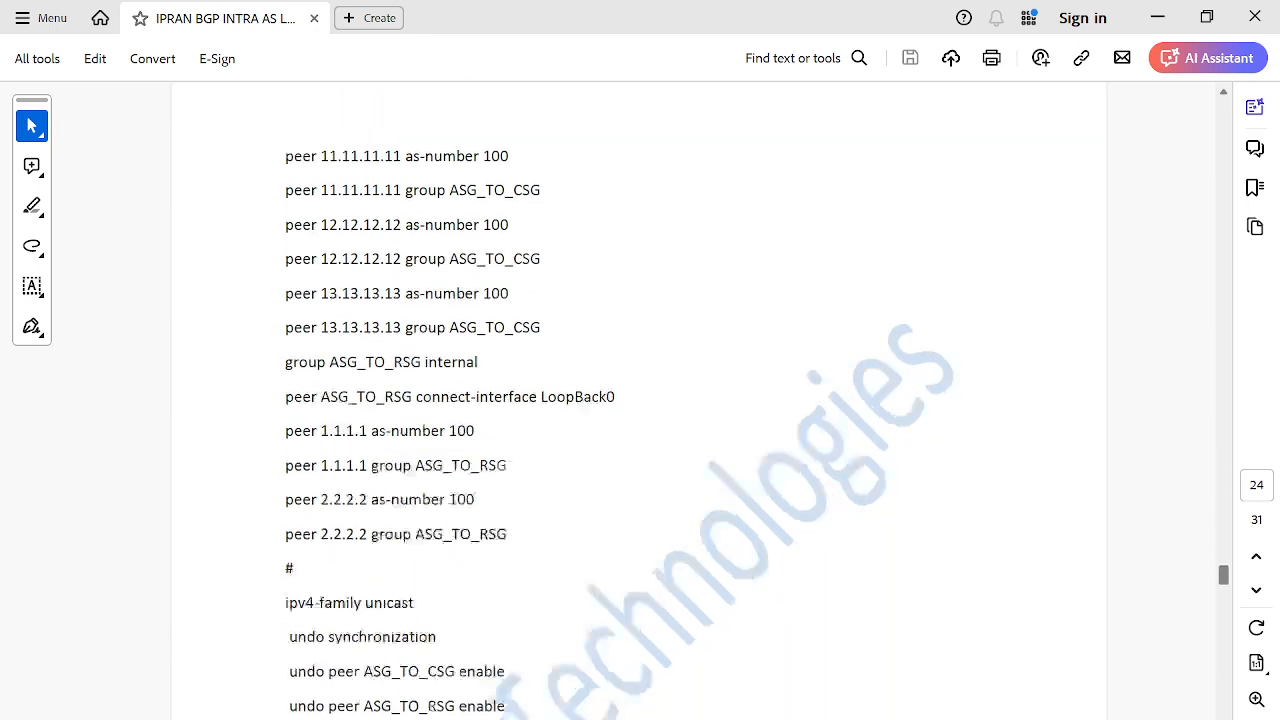
scroll(640, 400, "down", 20)
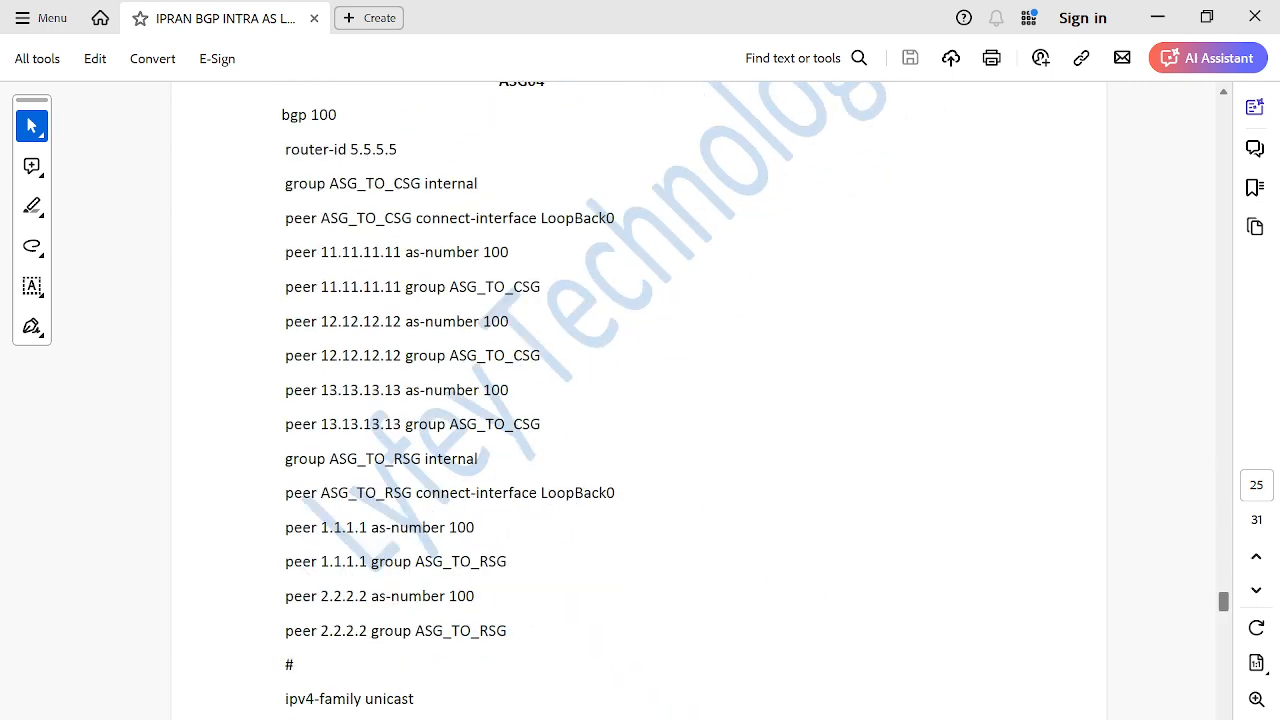
scroll(640, 400, "down", 7)
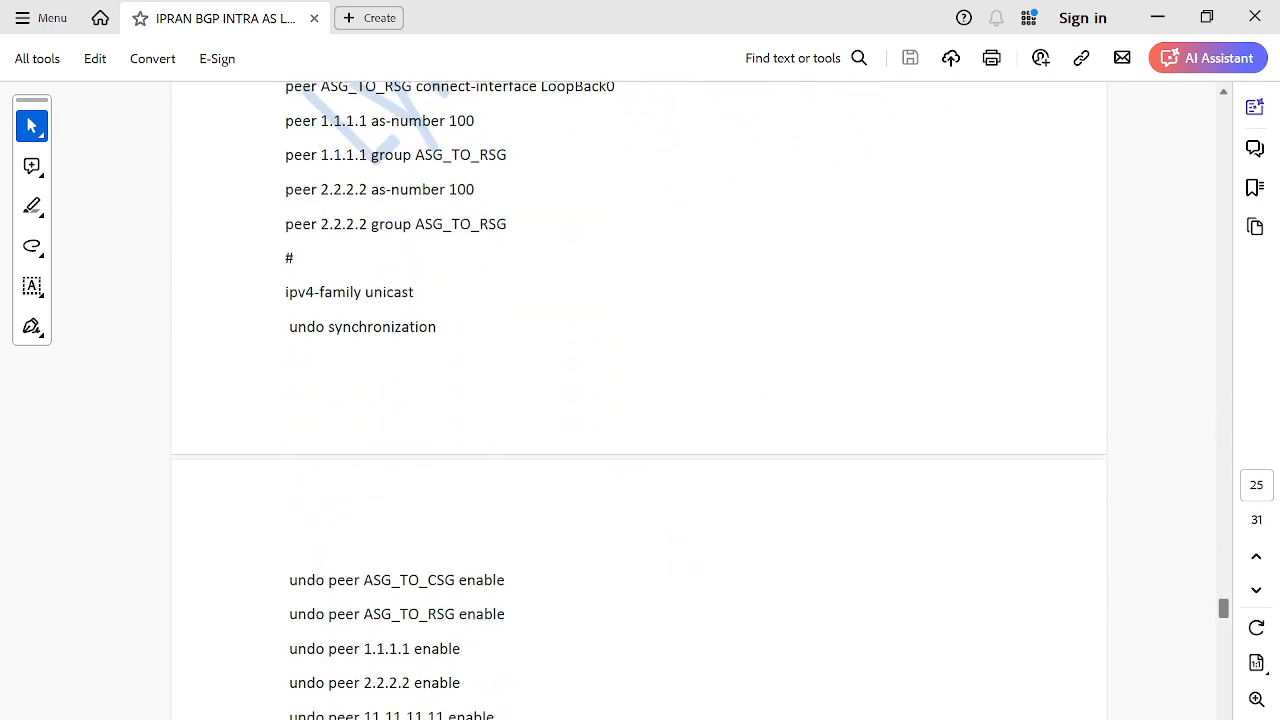
Examine CSG01's bgp 100 router-id and group CSG_TO_ASG internal lines, focusing on the internal keyword.
scroll(640, 400, "down", 20)
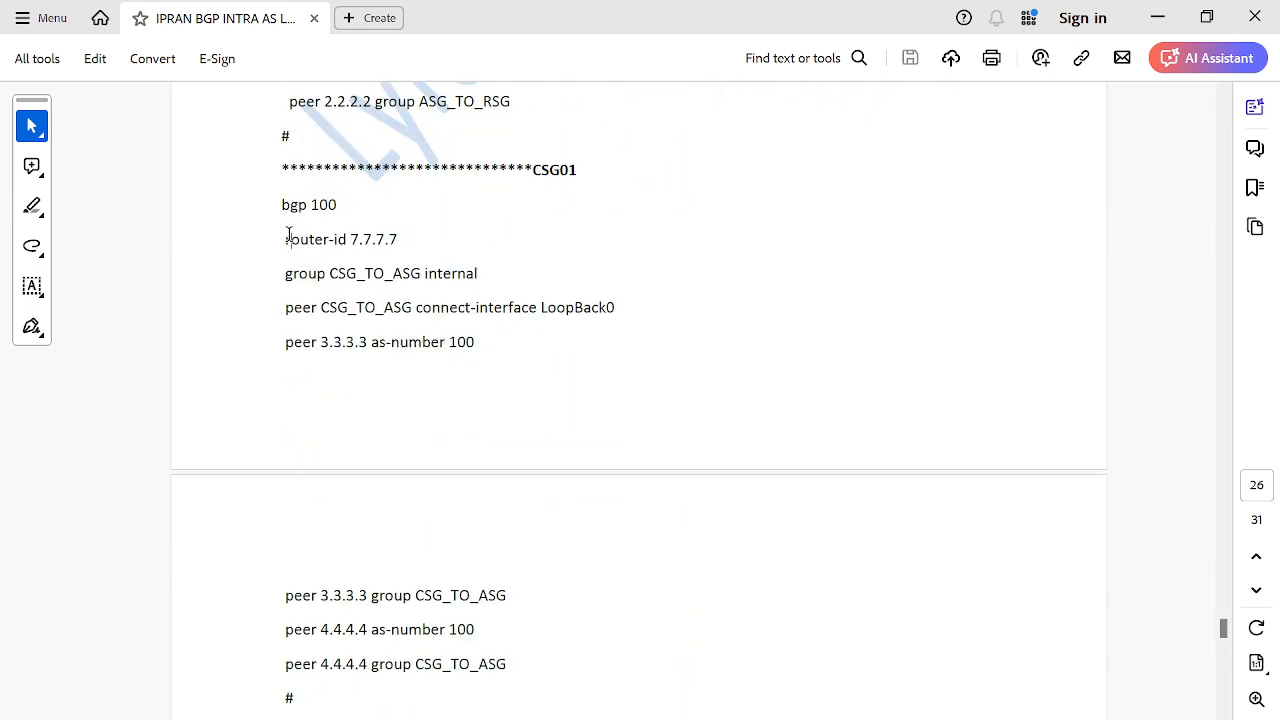
left_click_drag(287, 239, 397, 240)
left_click(489, 243)
left_click_drag(334, 277, 422, 275)
left_click(448, 275)
double_click(448, 275)
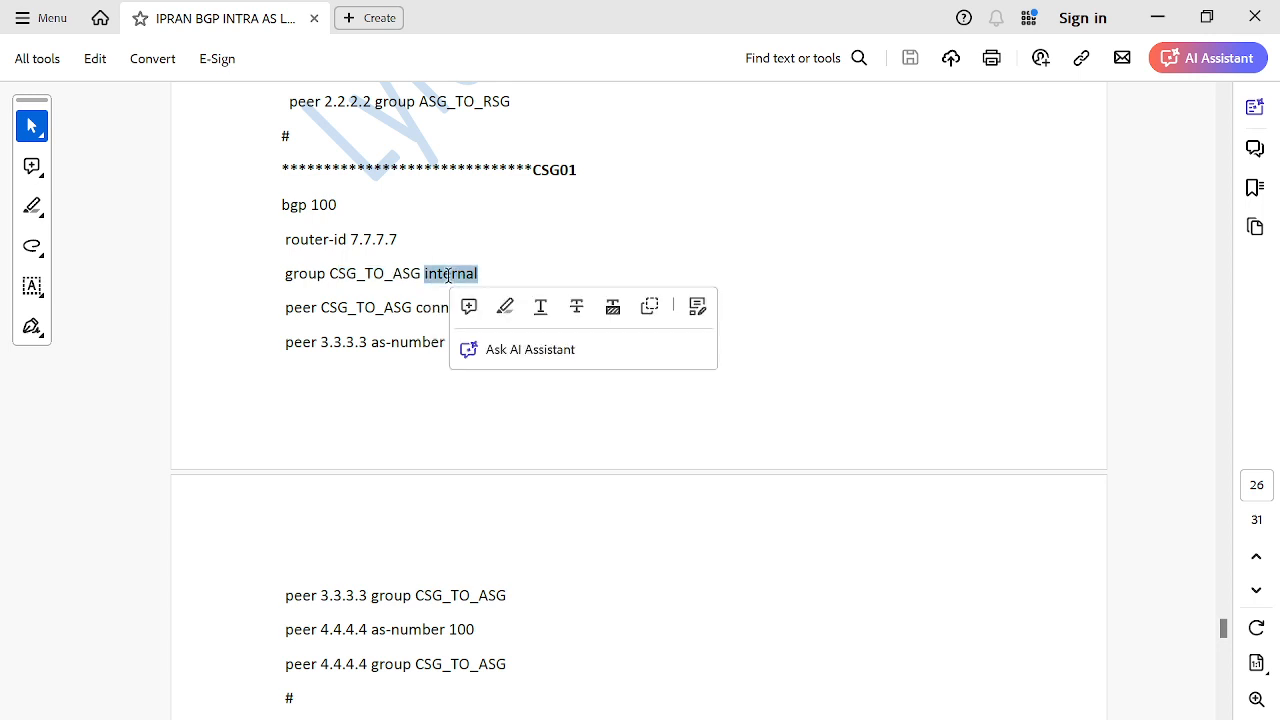
left_click(478, 241)
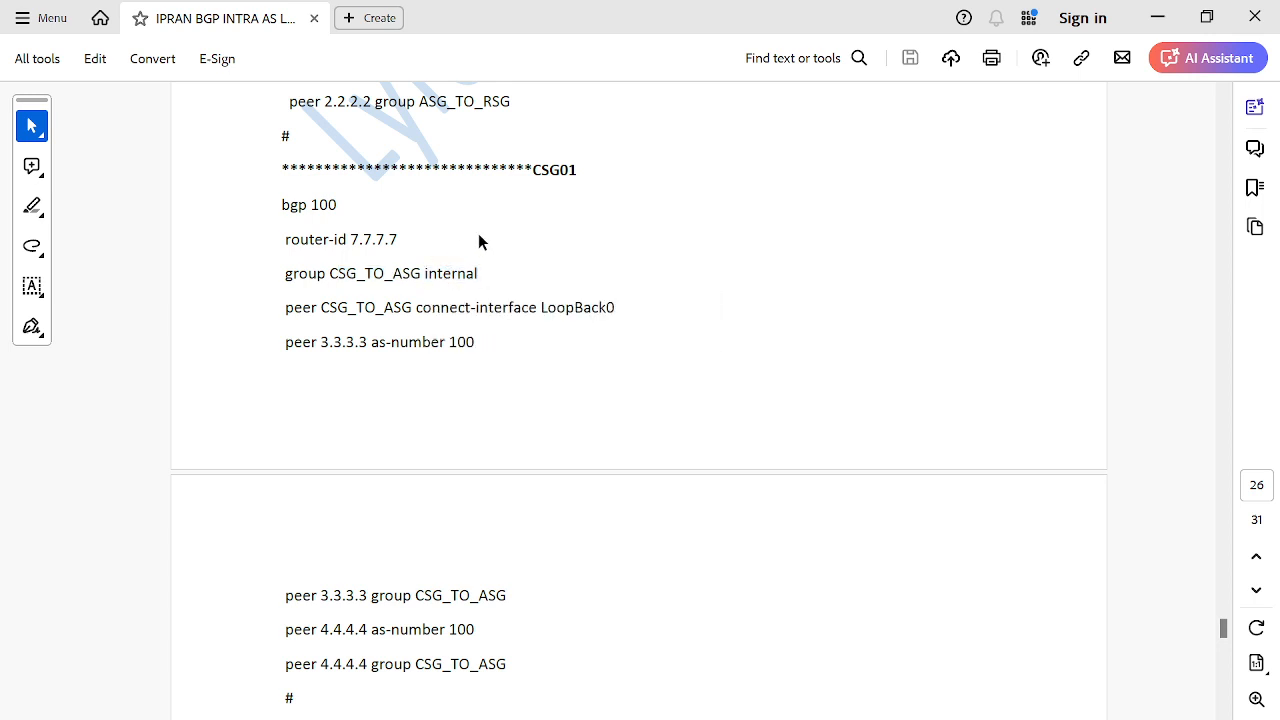
double_click(451, 273)
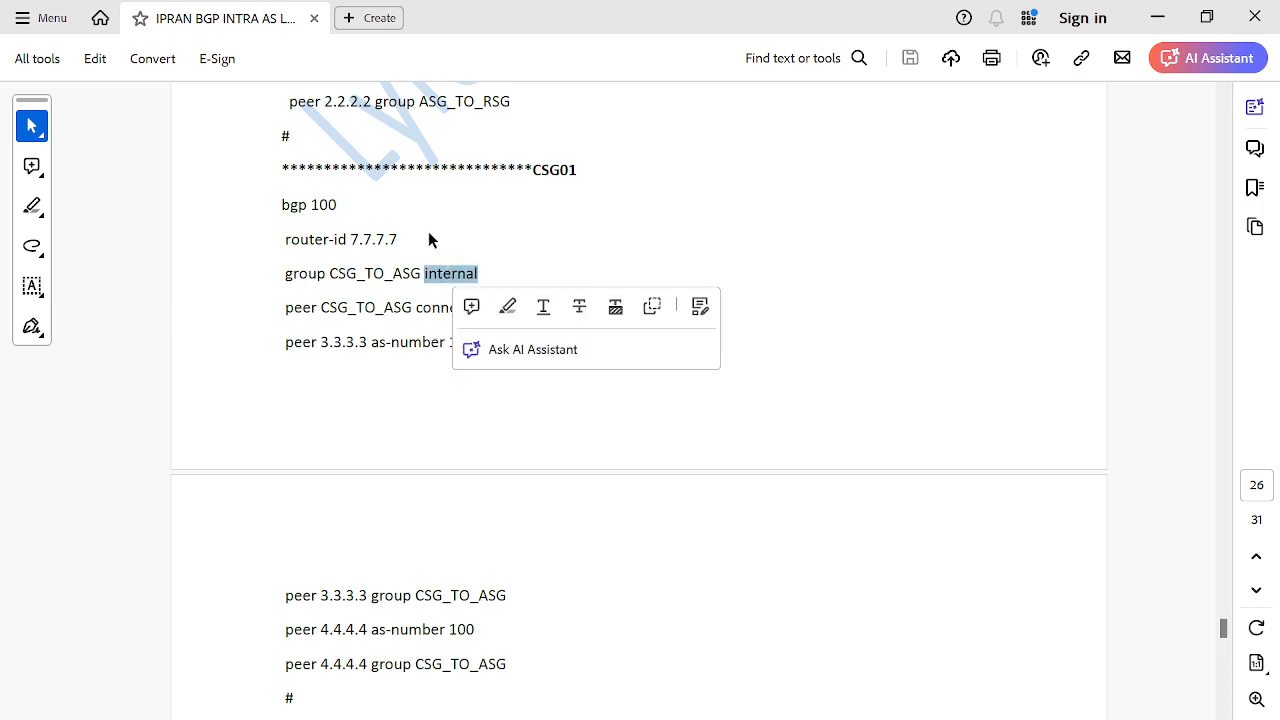
Examine the internal keyword in CSG01's group line and the peer CSG_TO_ASG connect-interface LoopBack0 line.
left_click(429, 231)
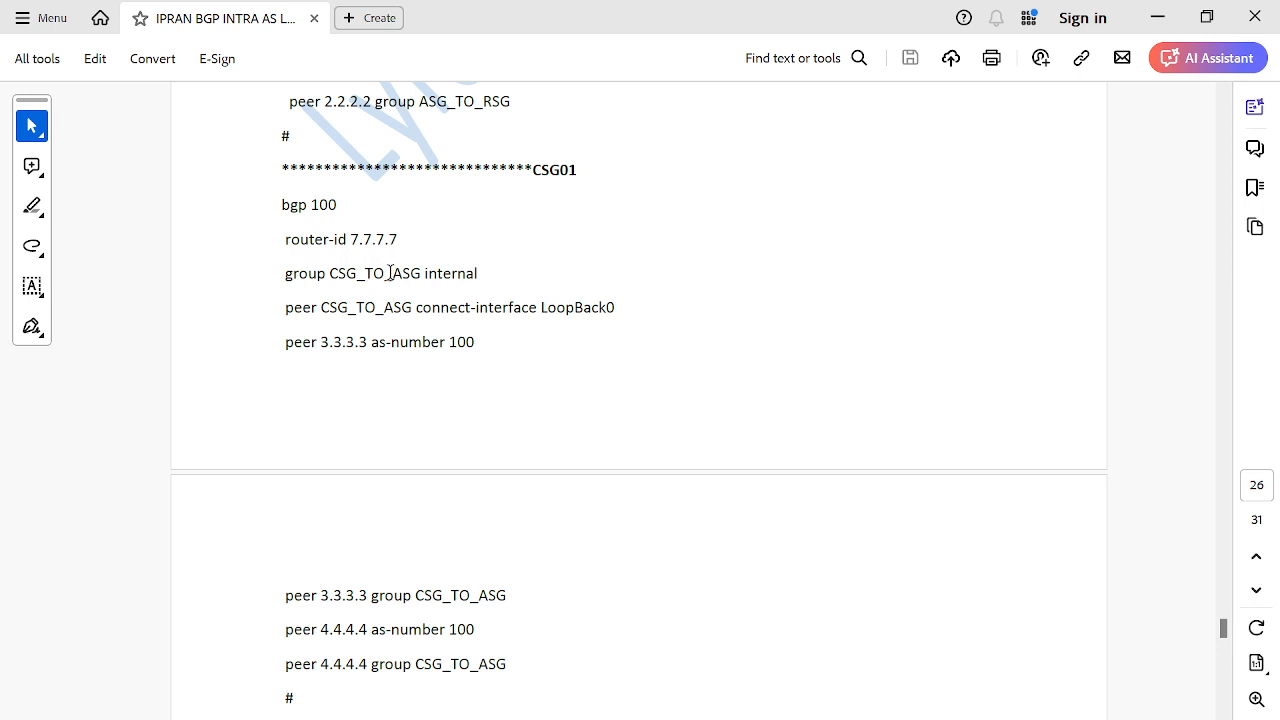
double_click(436, 272)
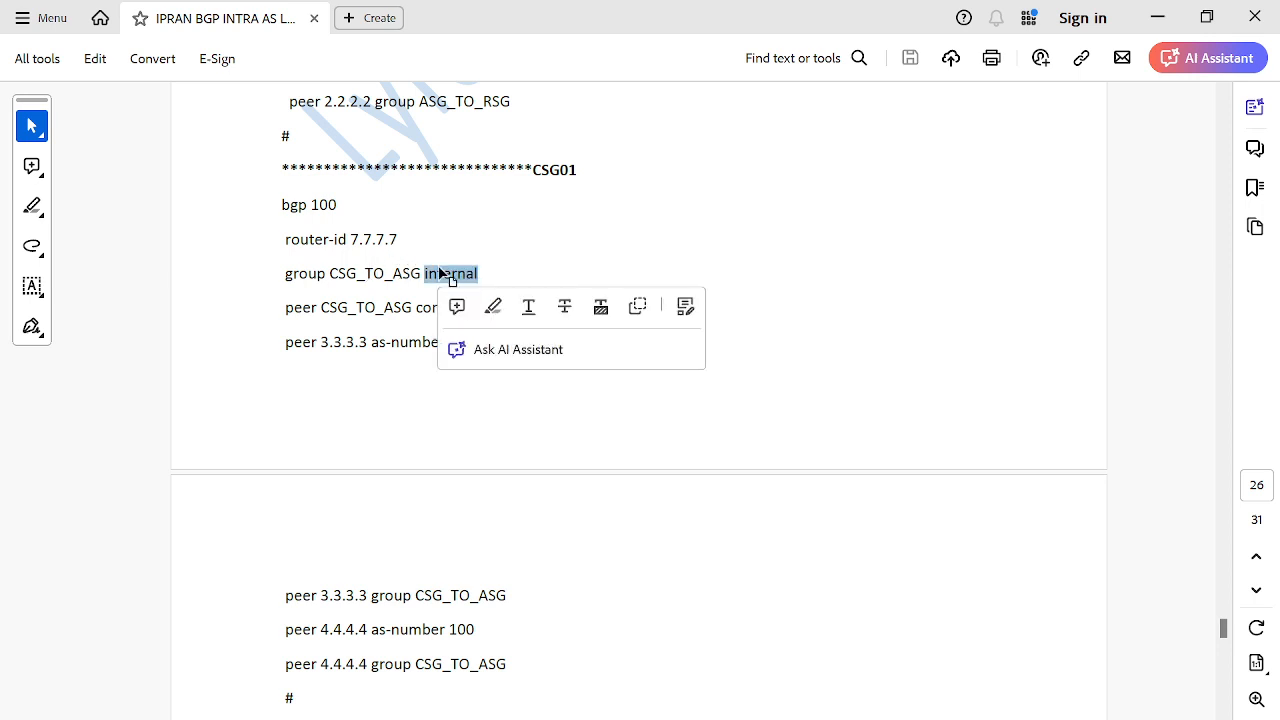
left_click(446, 251)
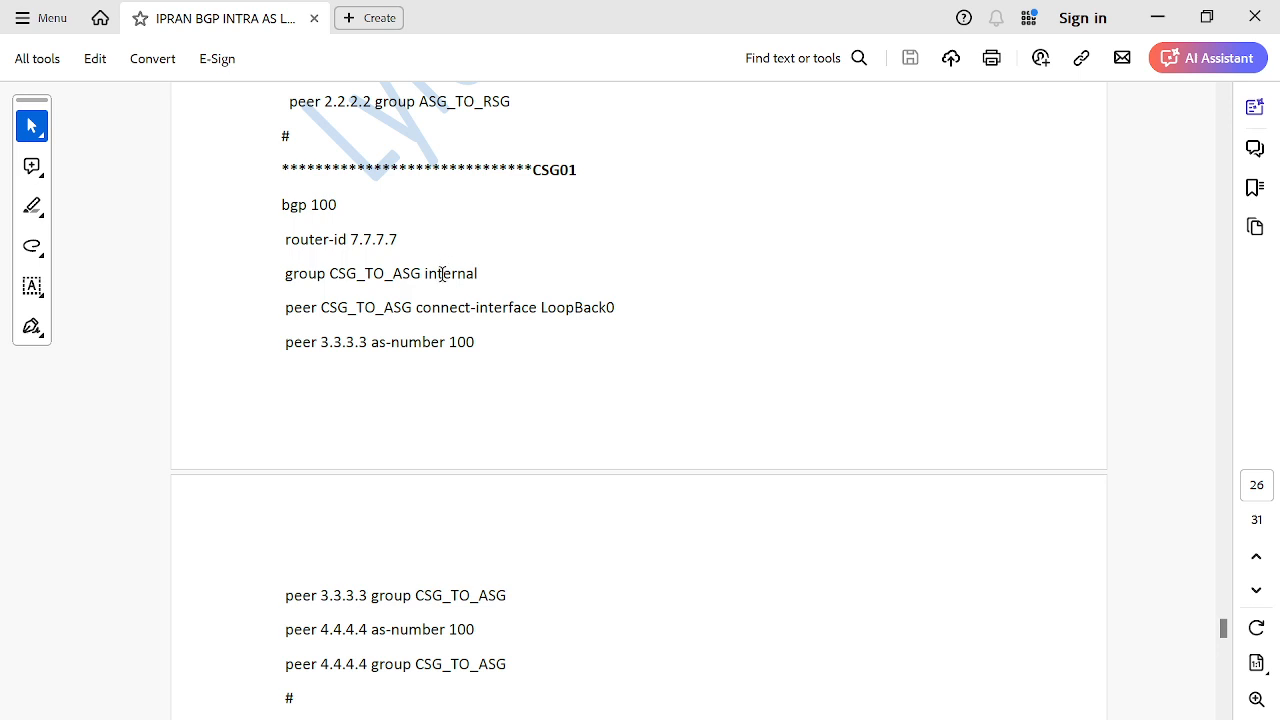
double_click(442, 274)
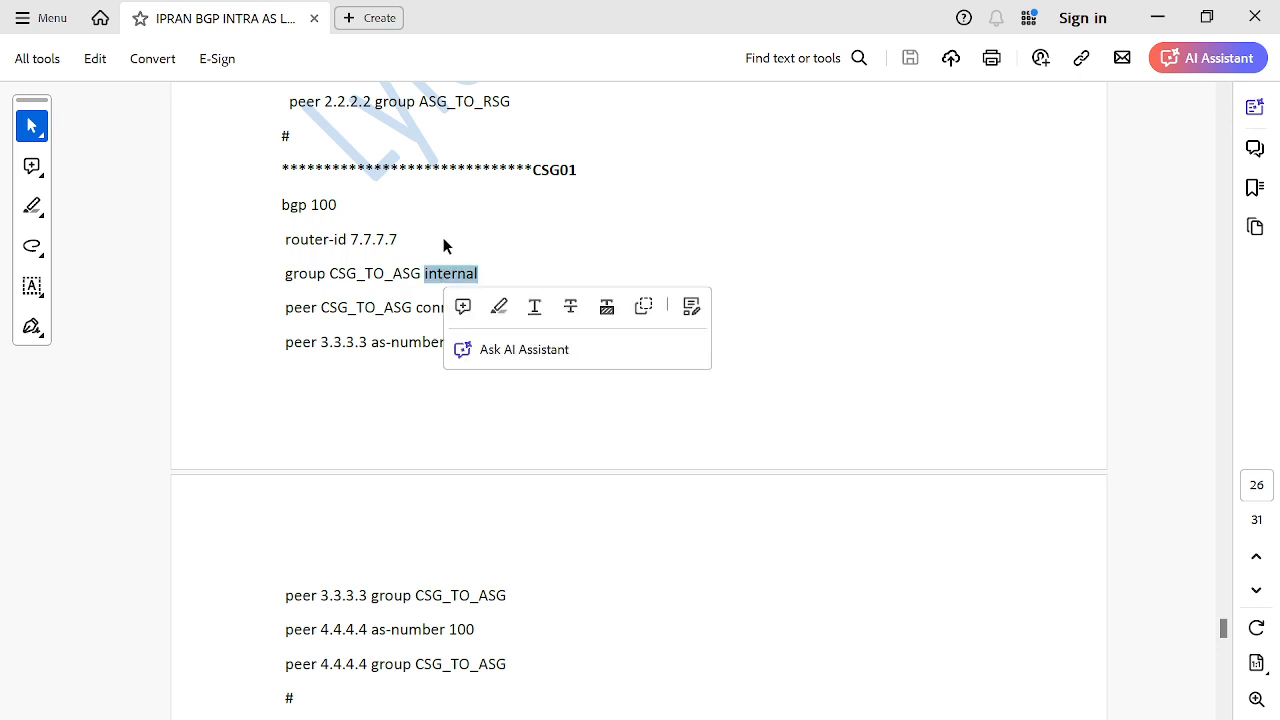
left_click(443, 238)
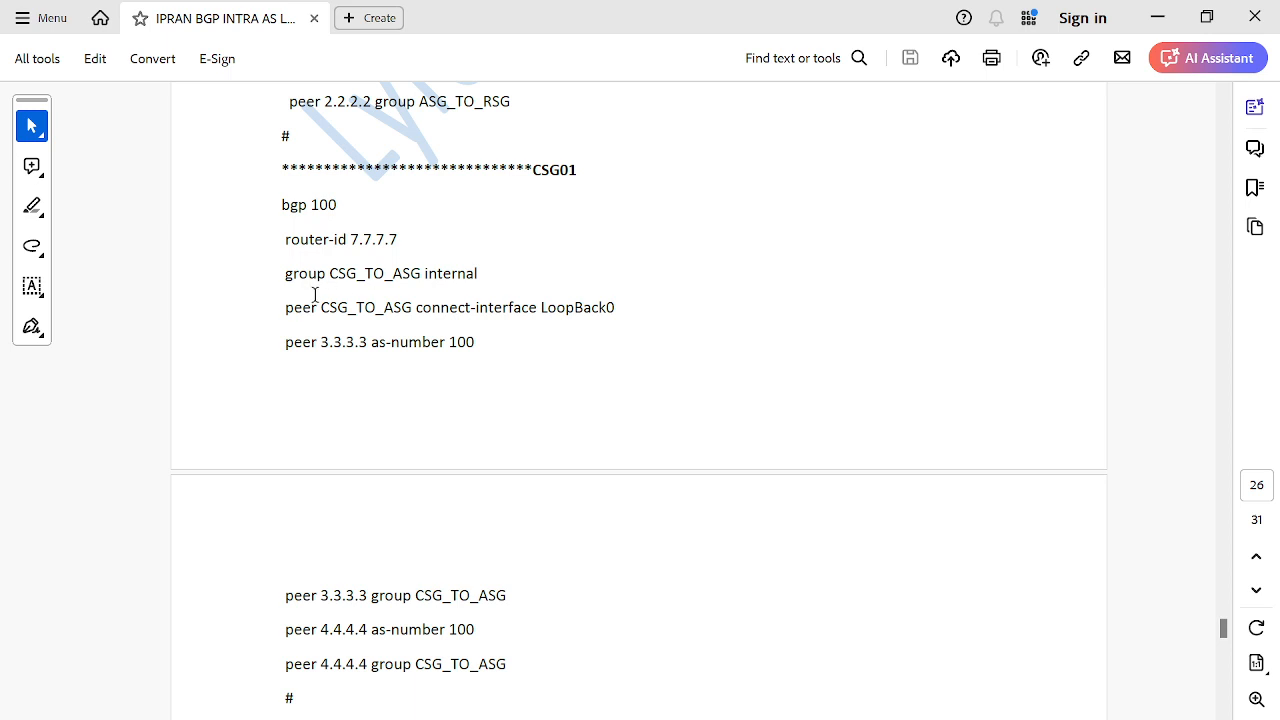
left_click_drag(286, 307, 621, 320)
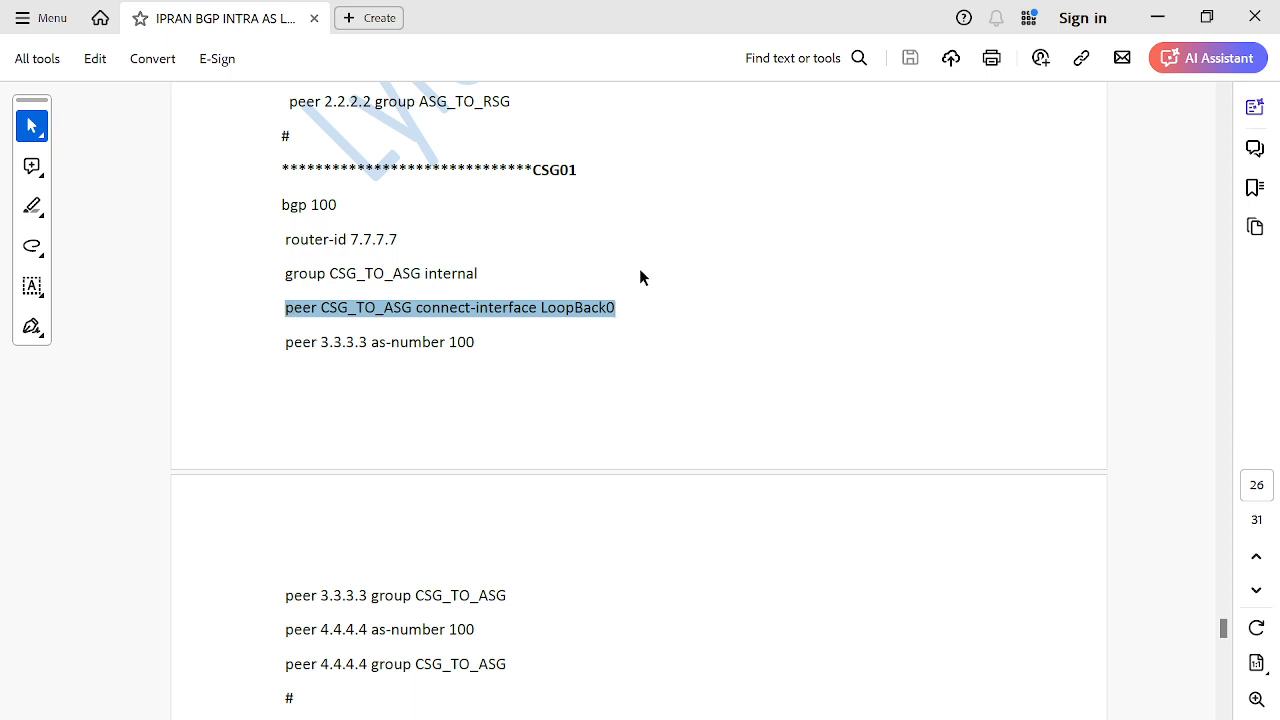
left_click(639, 270)
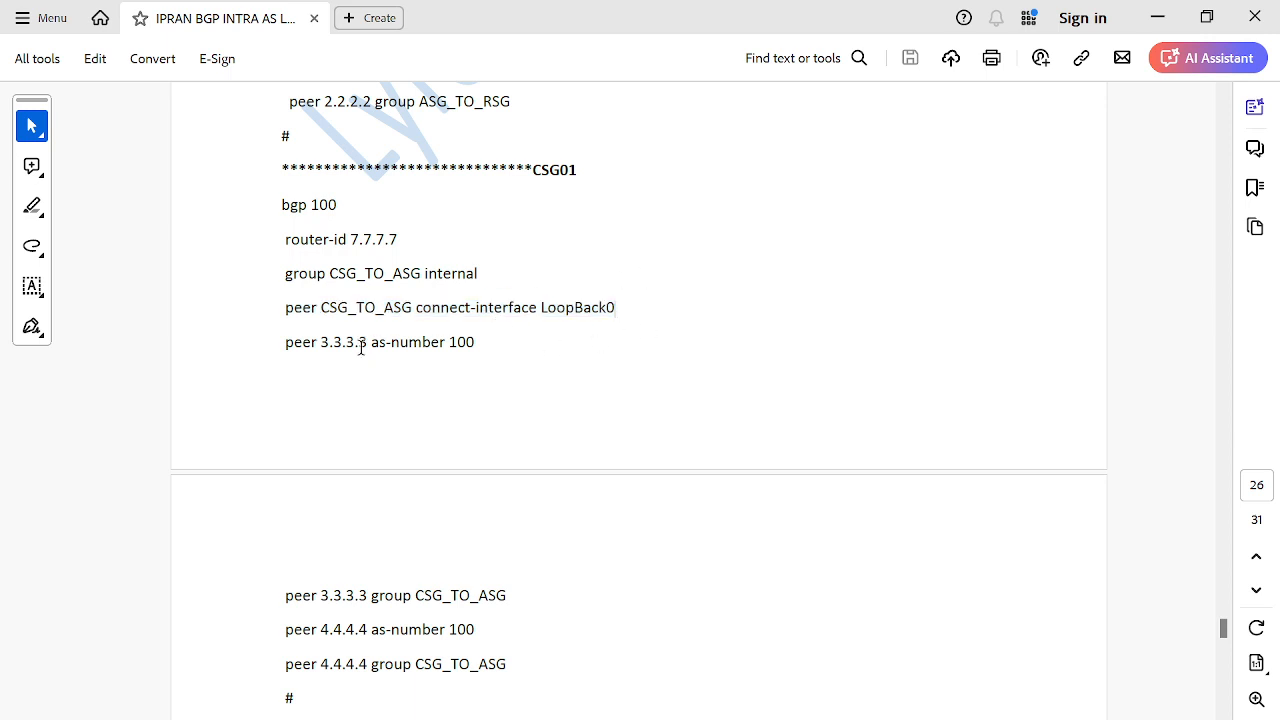
Examine CSG01's peer 3.3.3.3 and 4.4.4.4 lines, and check them against the annotated topology in Snipping Tool.
left_click_drag(317, 342, 423, 345)
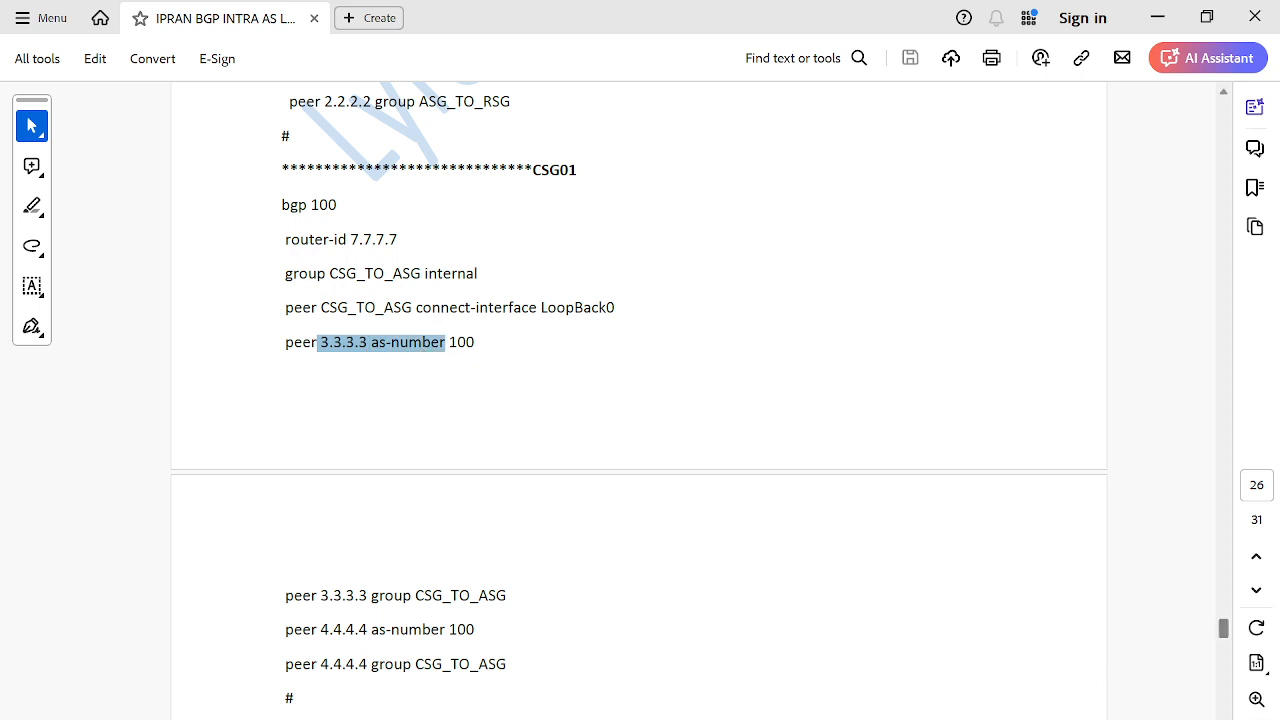
scroll(640, 400, "down", 3)
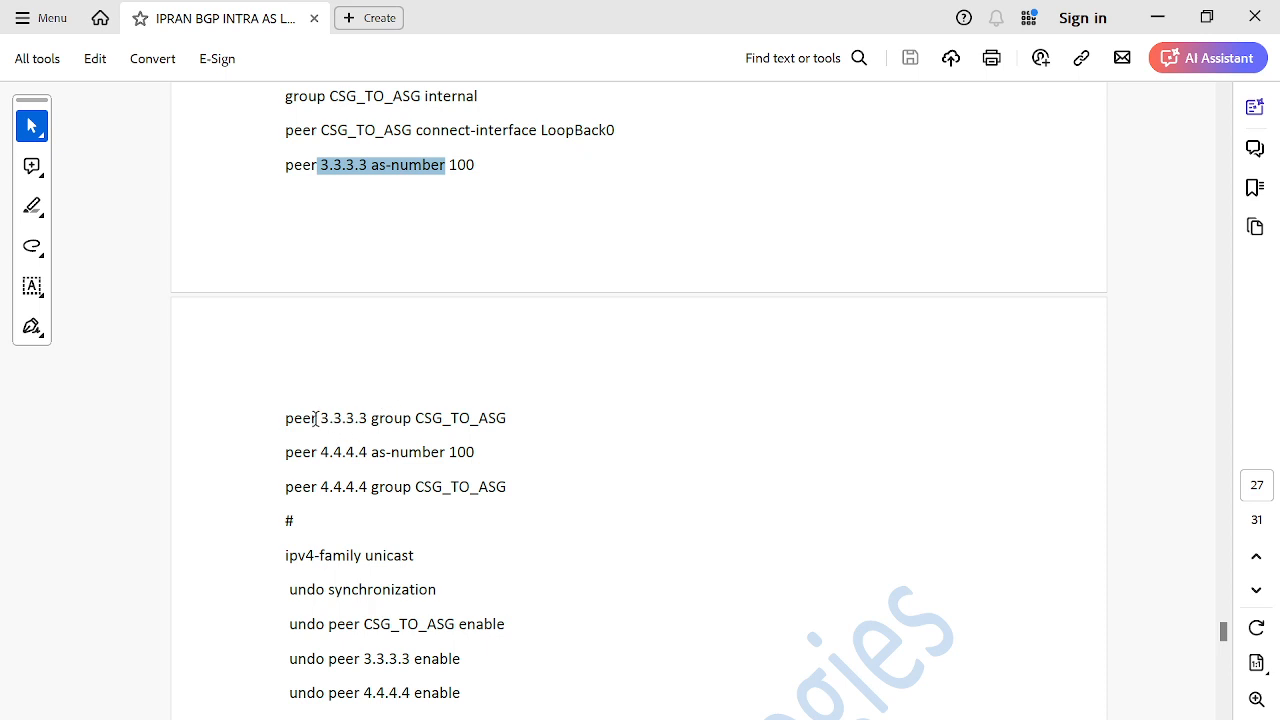
left_click_drag(318, 420, 371, 452)
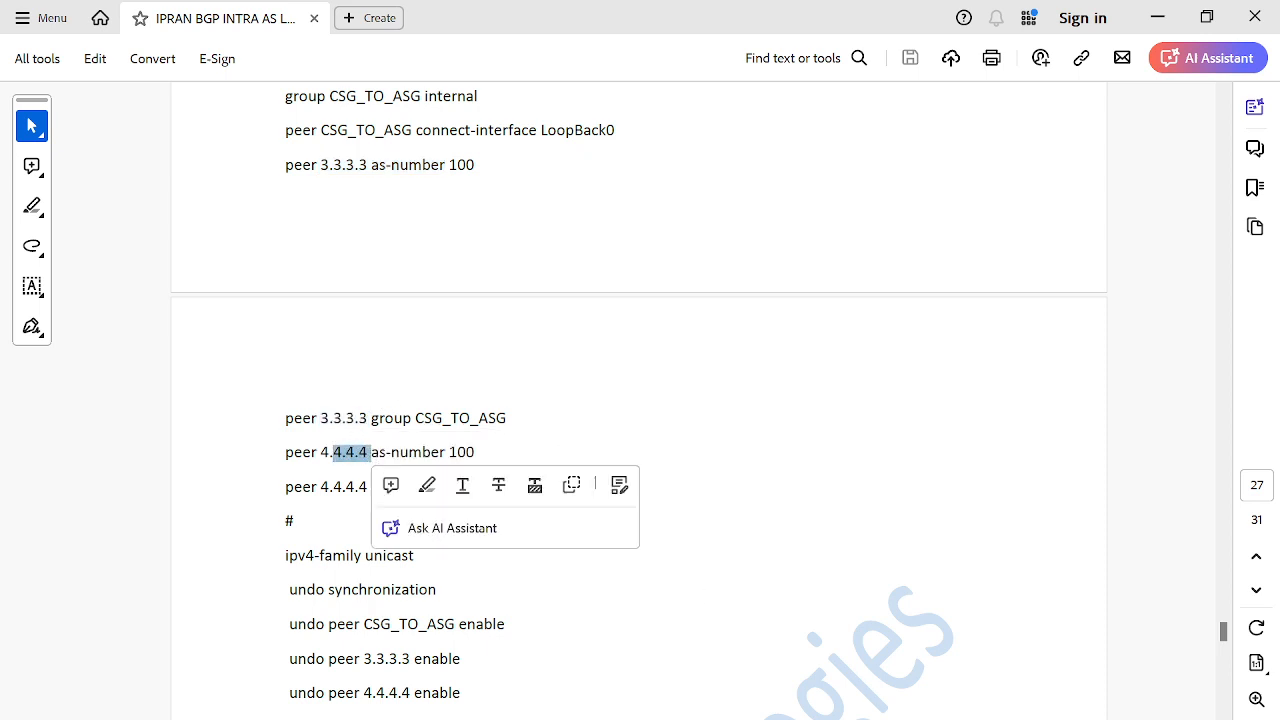
mouse_move(752, 719)
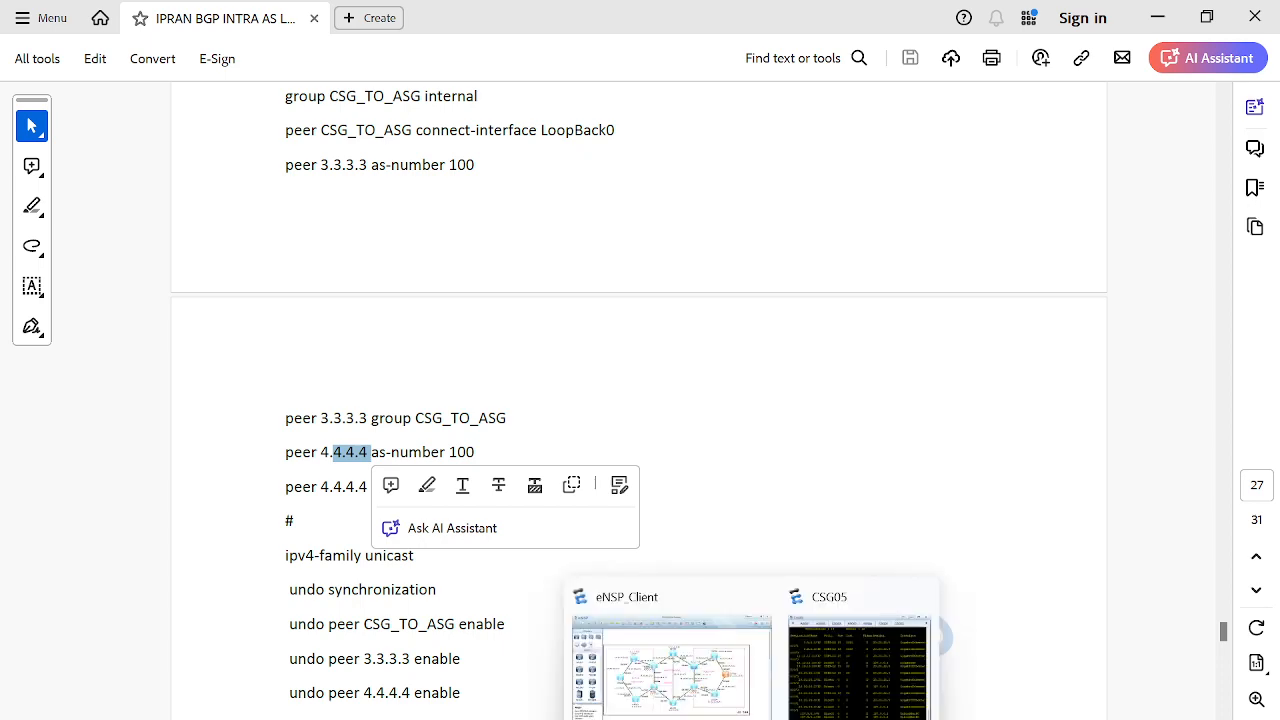
mouse_move(578, 719)
left_click(578, 650)
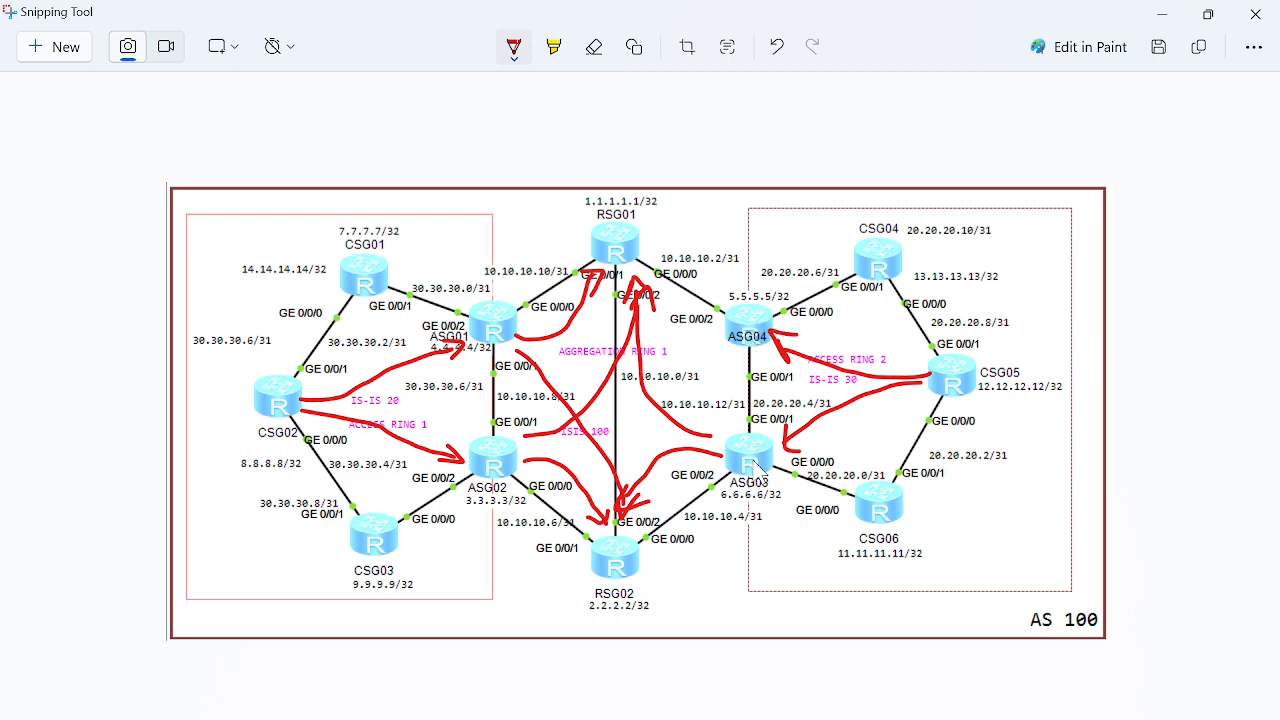
left_click(1163, 13)
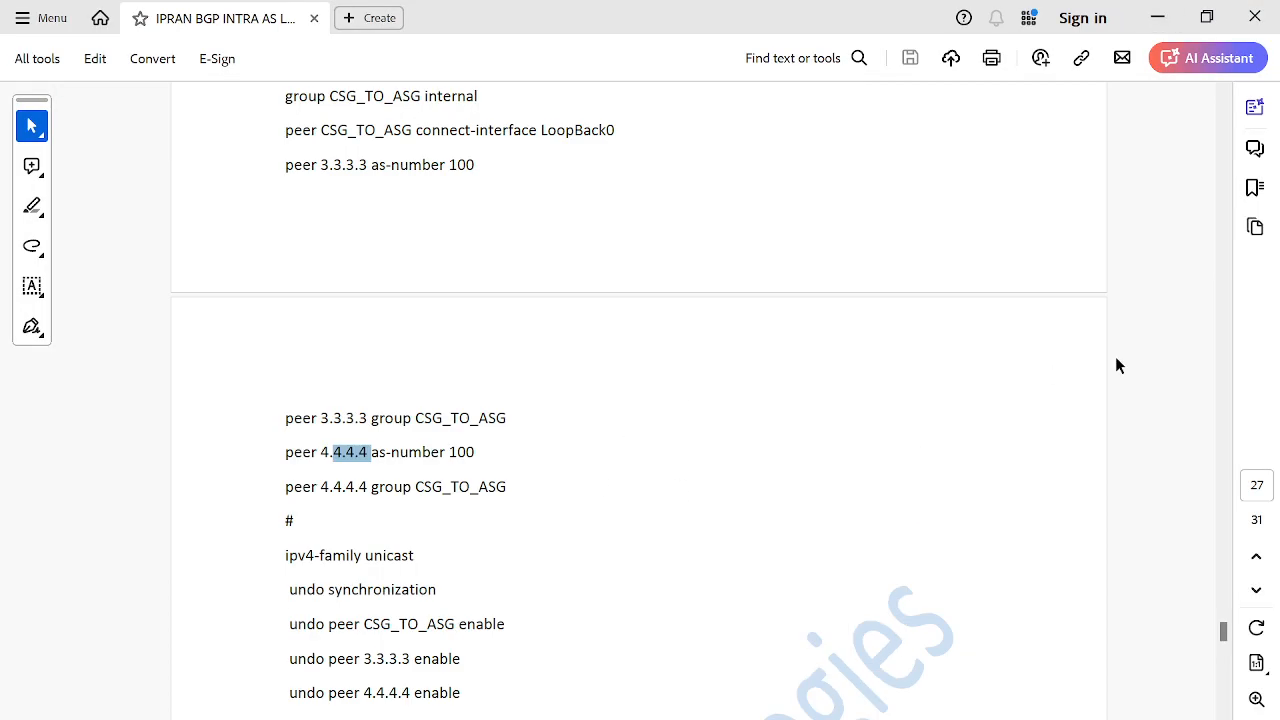
Skim the rest of CSG01's BGP configuration and the bgp 100 blocks of CSG02, CSG03 and CSG04.
scroll(640, 400, "down", 4)
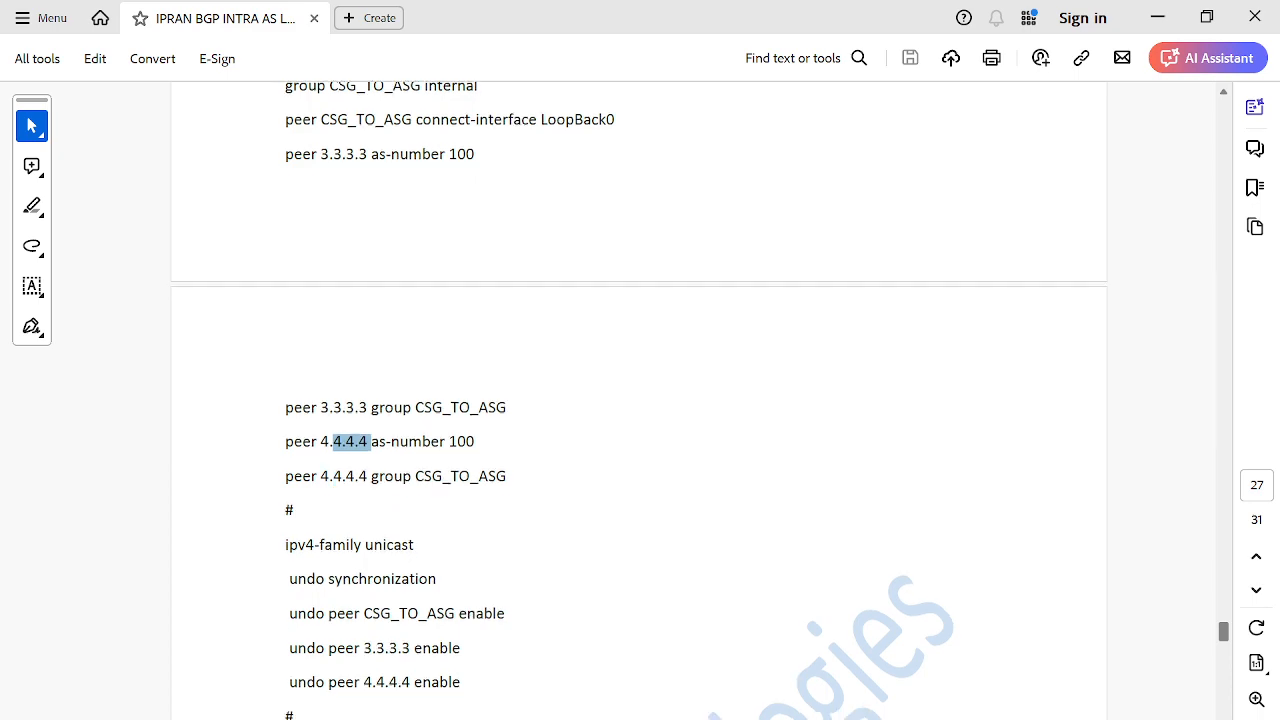
scroll(640, 400, "down", 8)
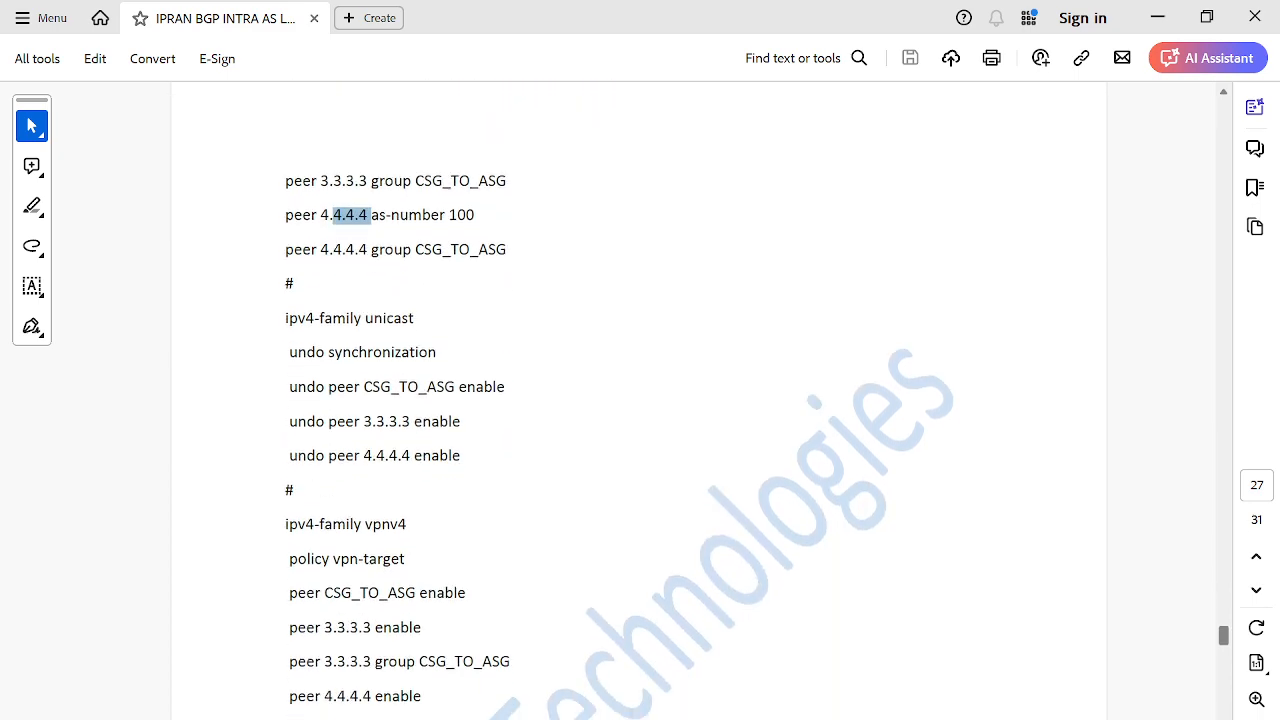
scroll(640, 400, "down", 3)
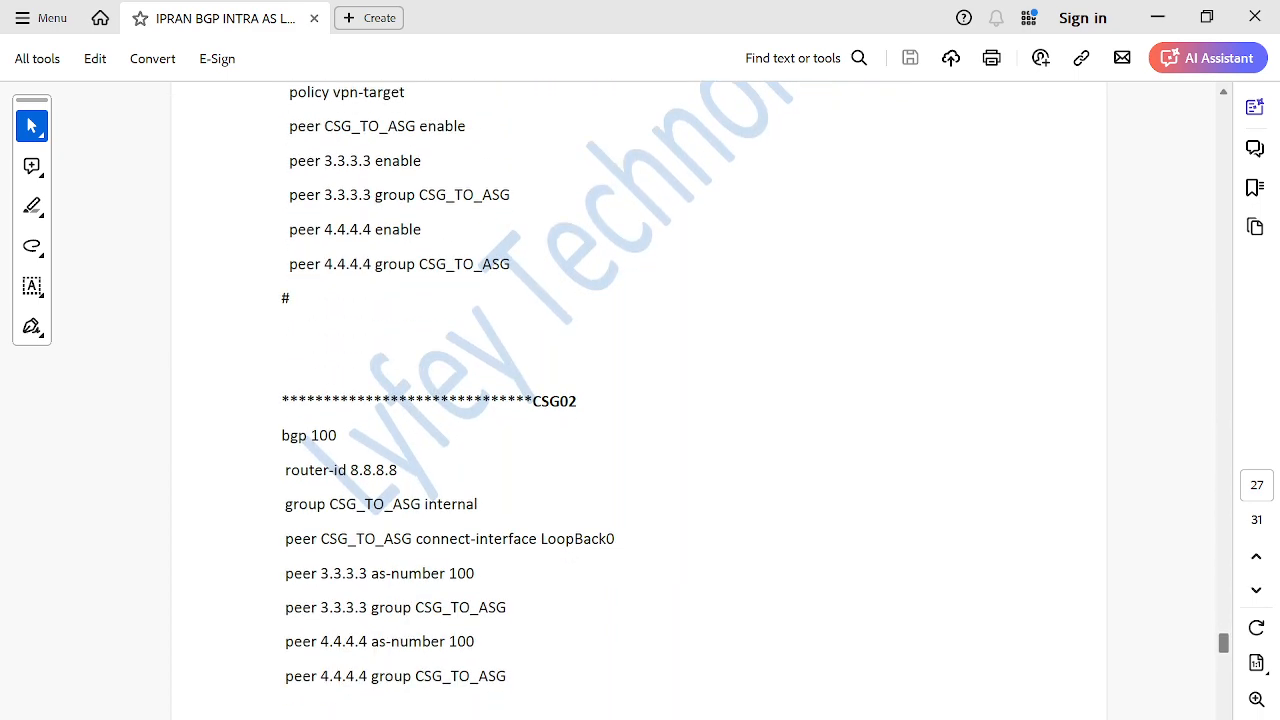
scroll(640, 400, "down", 13)
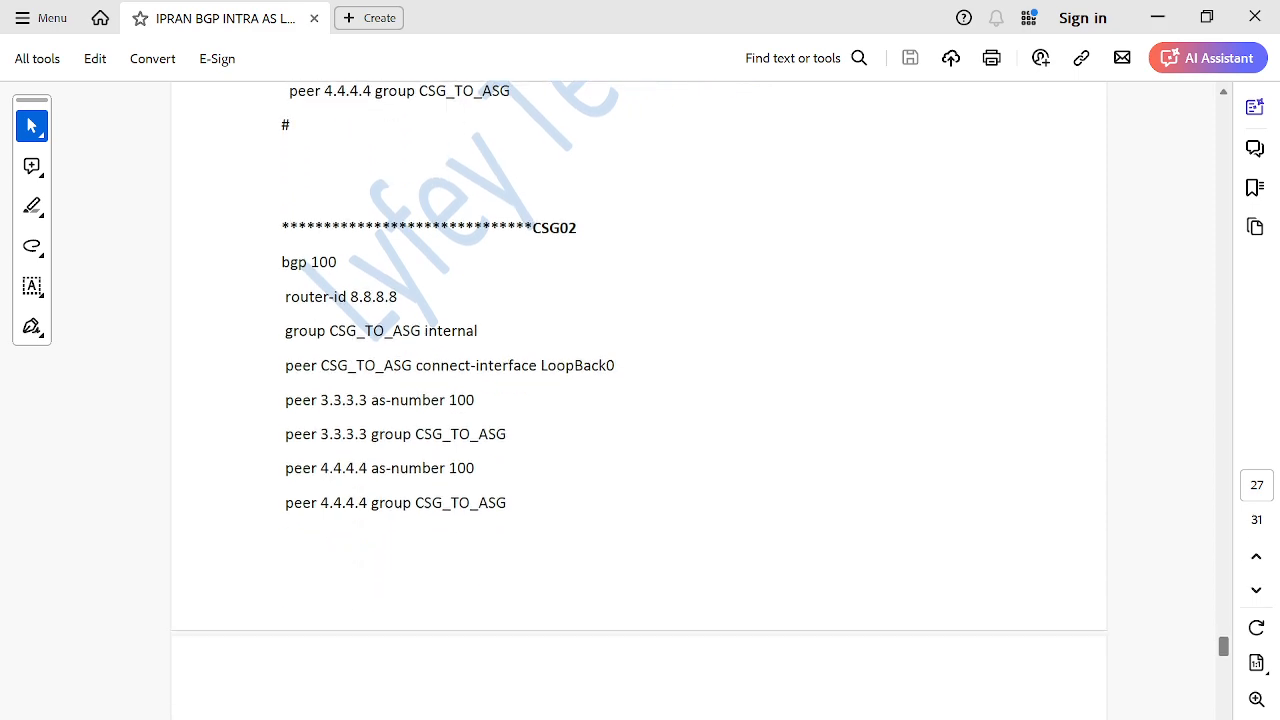
scroll(640, 400, "down", 11)
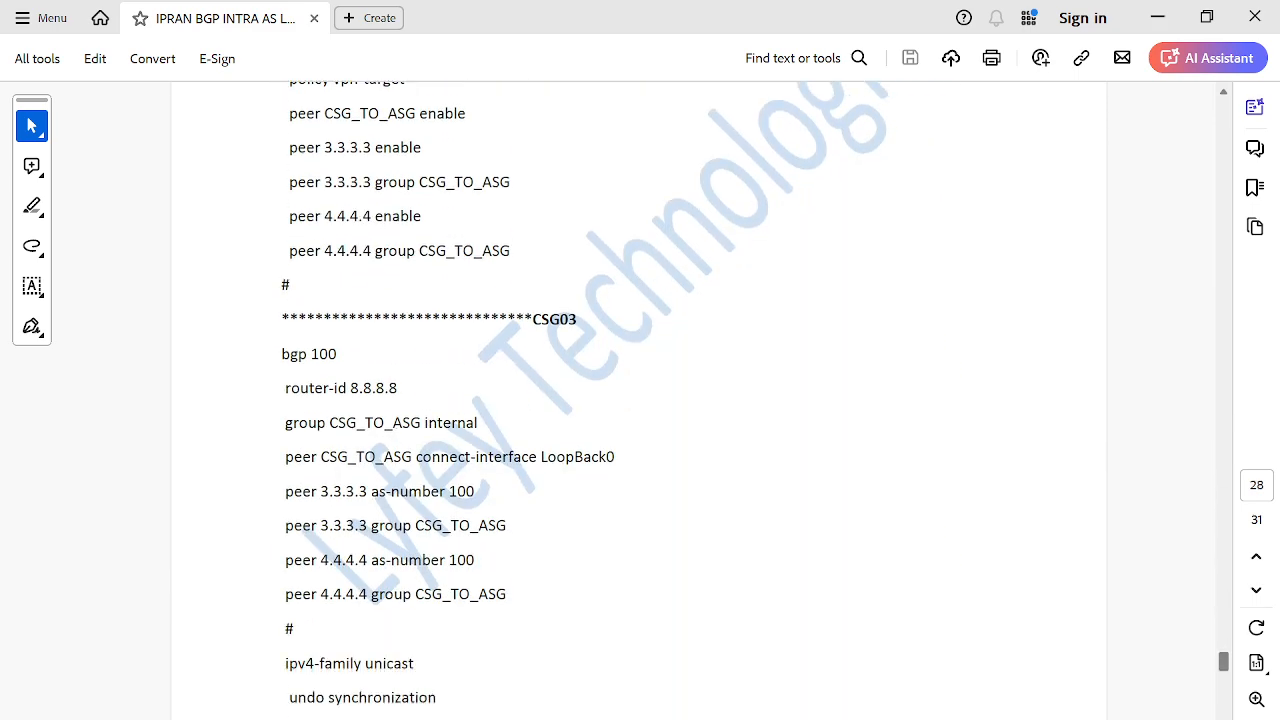
scroll(640, 400, "down", 12)
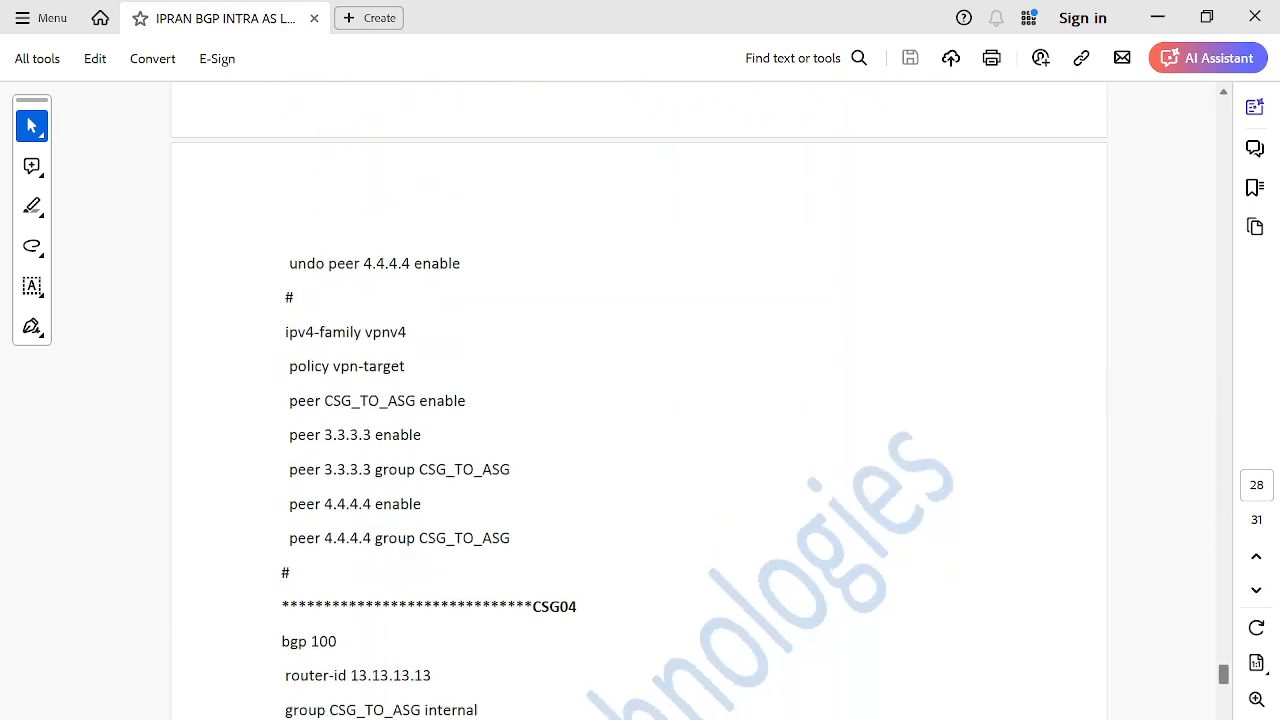
scroll(640, 400, "down", 4)
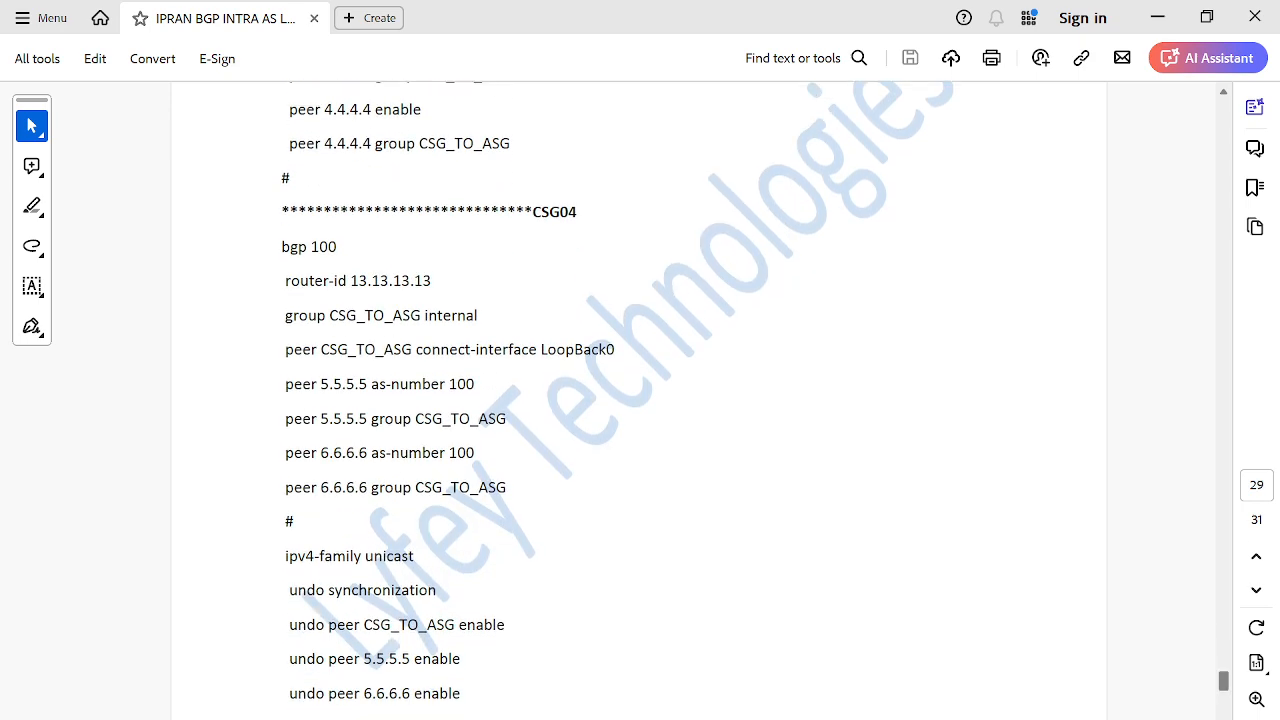
scroll(640, 400, "down", 7)
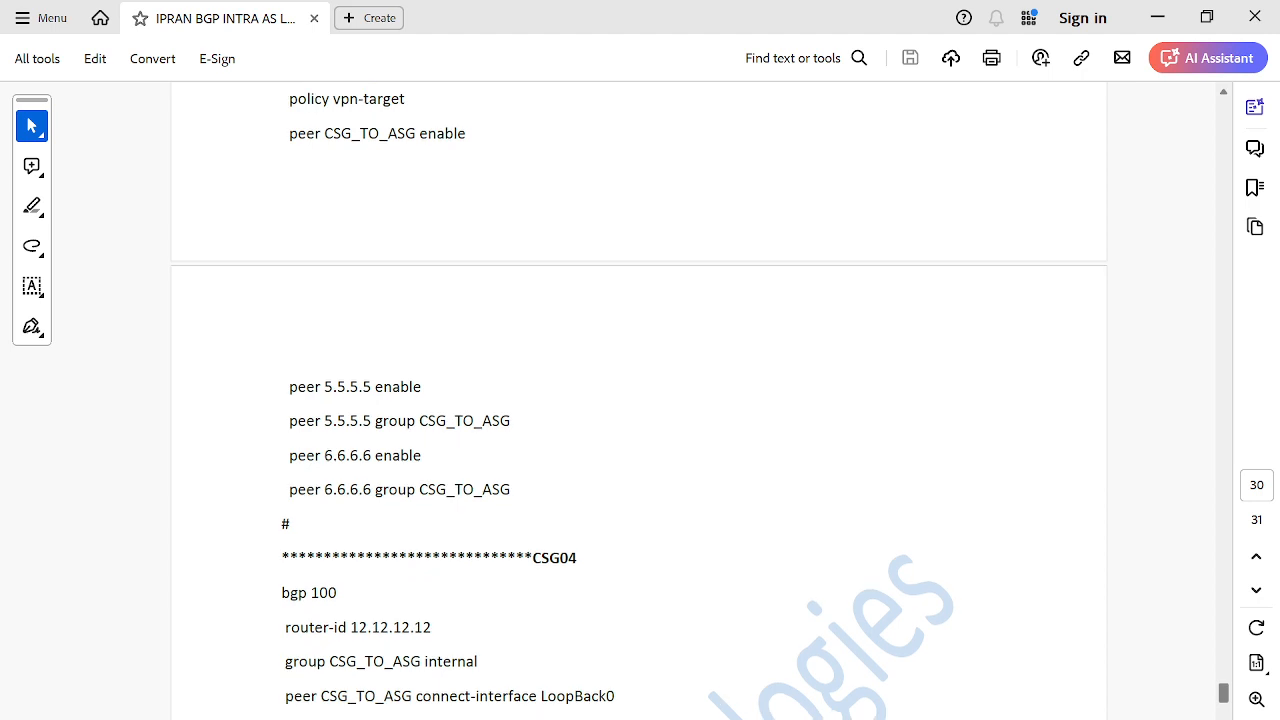
Examine the bgp 100 block with router-id 12.12.12.12, covering its CSG_TO_ASG group, peers 5.5.5.5 and 6.6.6.6, and address families.
scroll(640, 400, "down", 3)
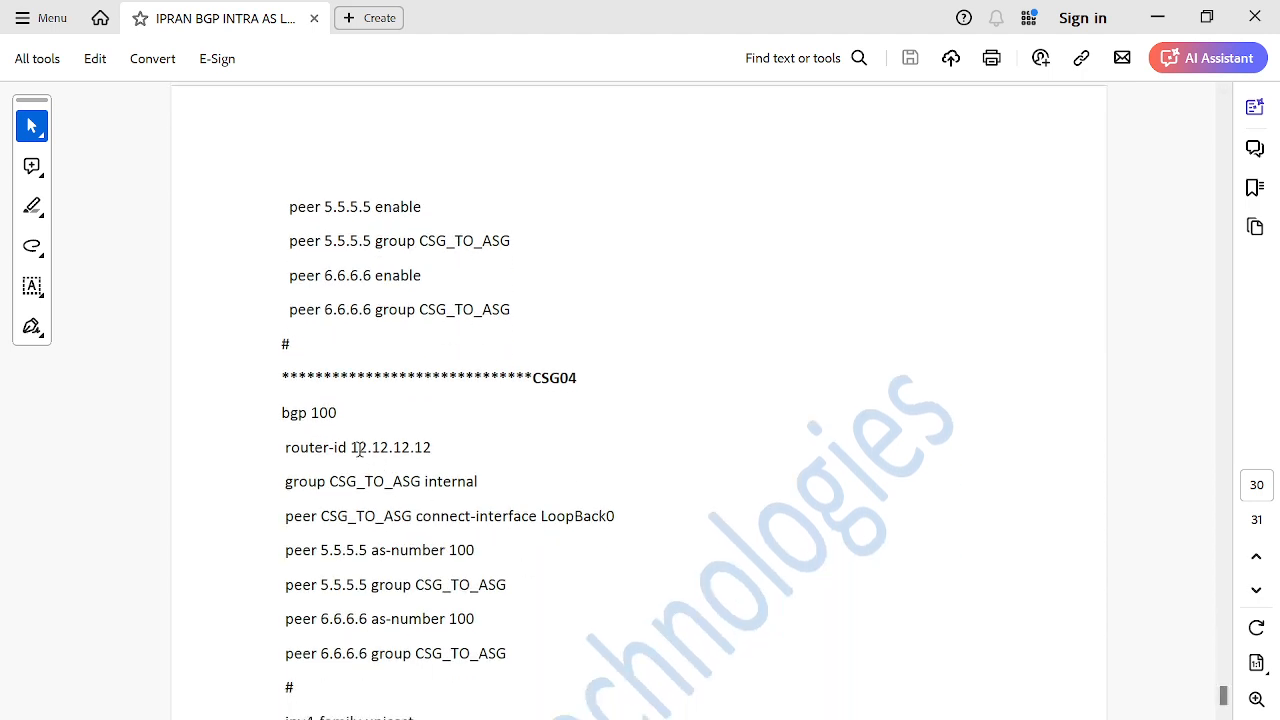
left_click_drag(351, 447, 432, 447)
left_click(345, 485)
left_click_drag(330, 482, 478, 482)
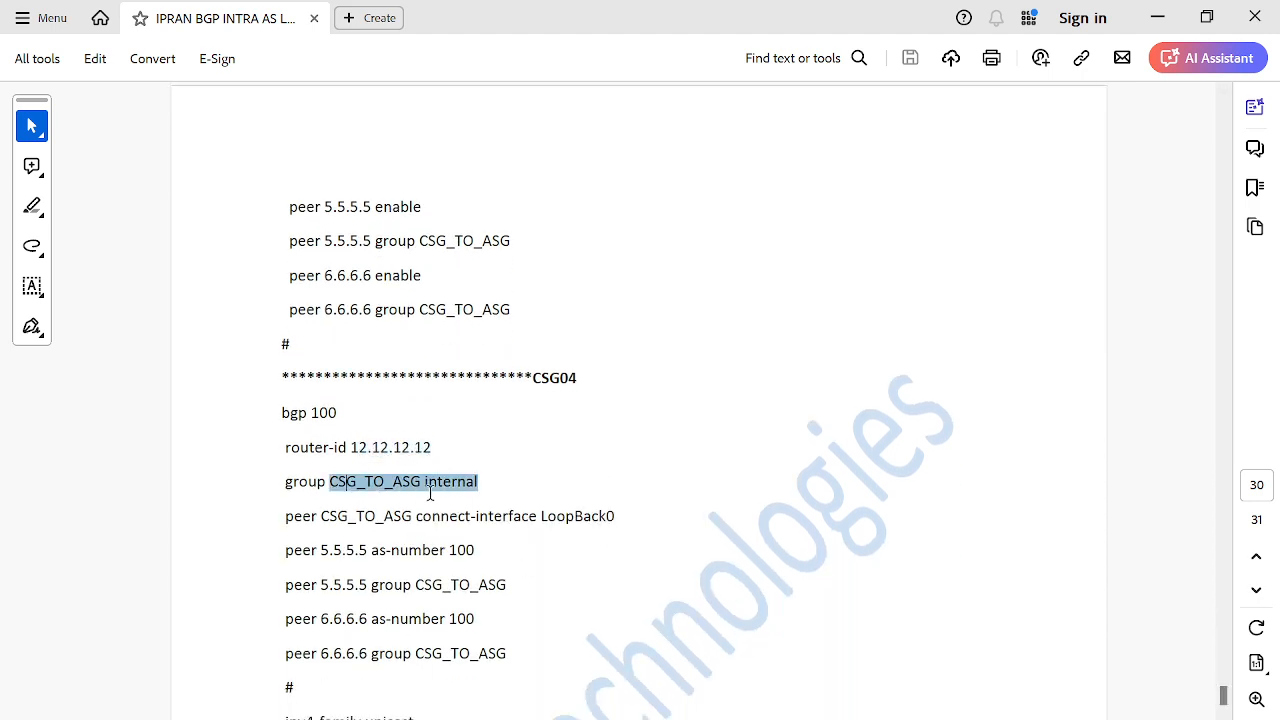
left_click(323, 528)
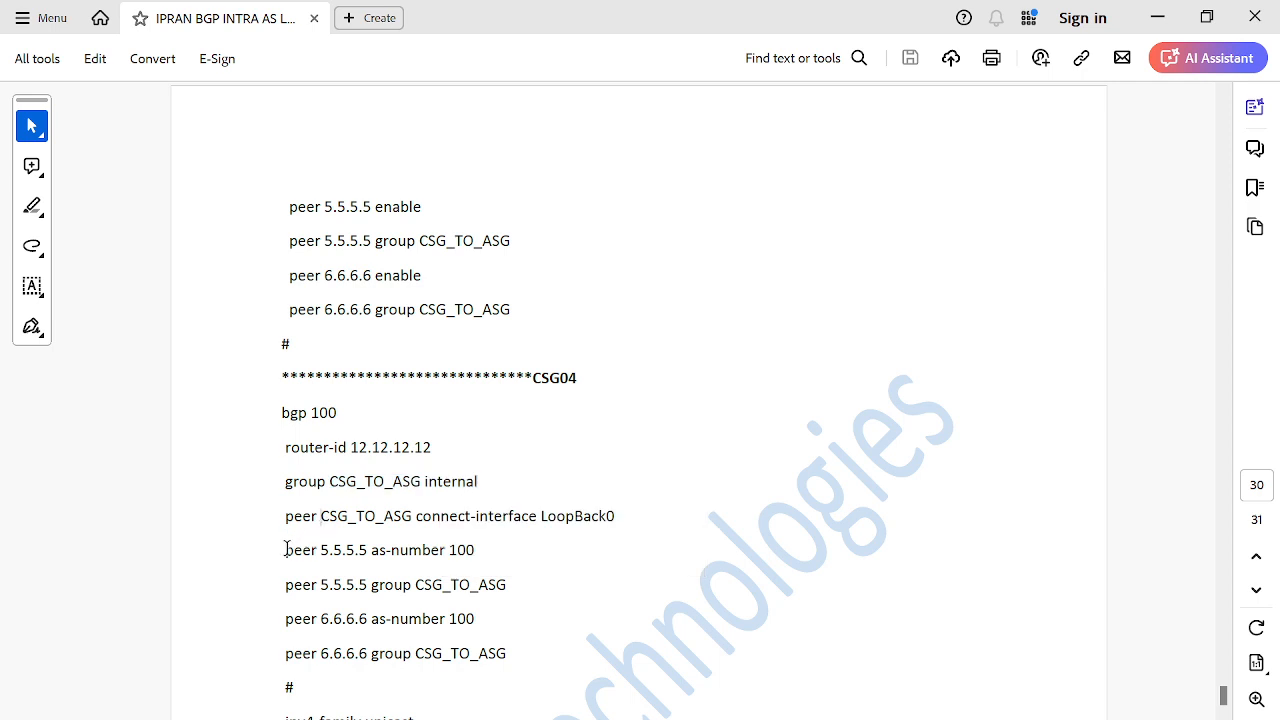
left_click_drag(286, 549, 493, 641)
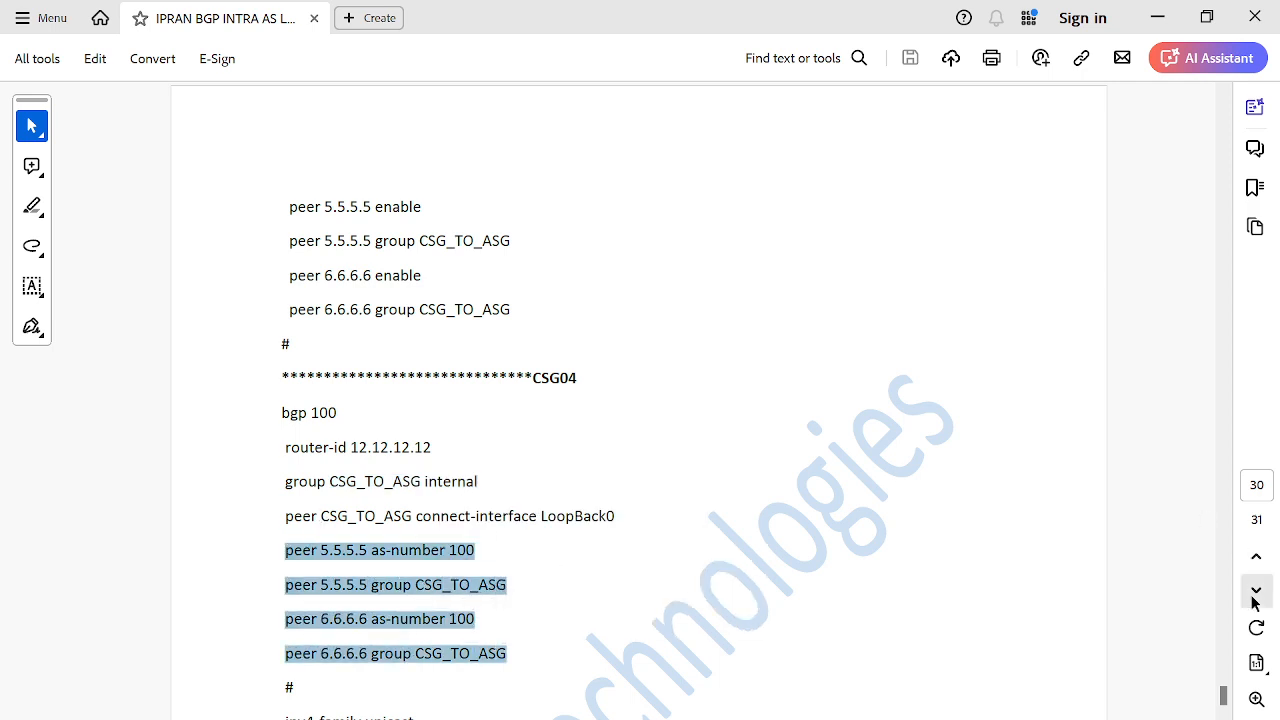
left_click_drag(1223, 694, 1222, 705)
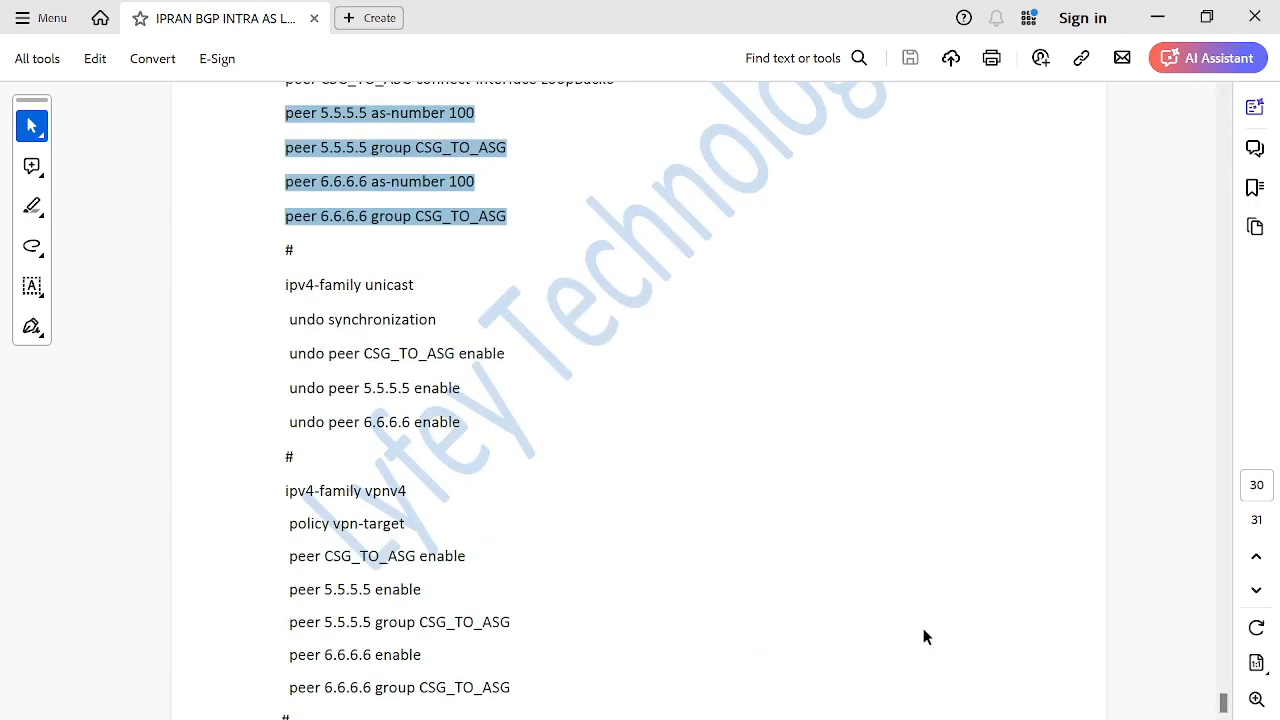
Switch to eNSP, open ASG04's console and run undo terminal monitor.
left_click(688, 682)
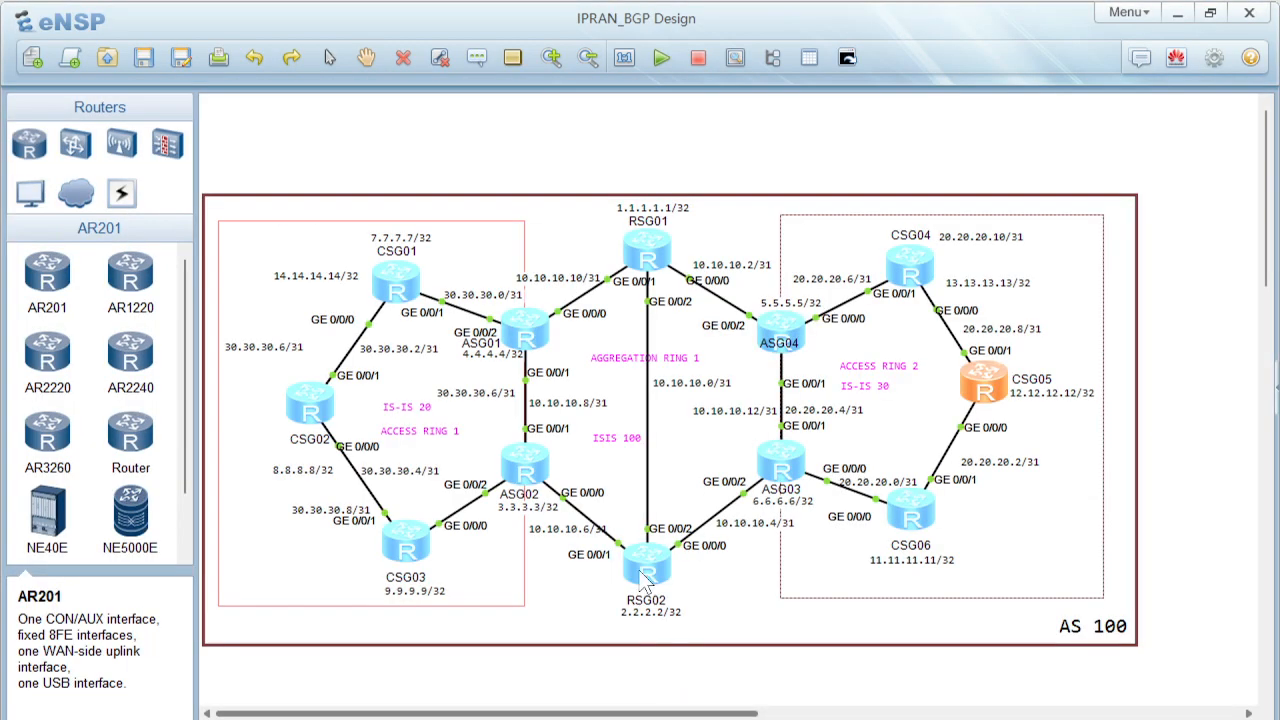
double_click(782, 336)
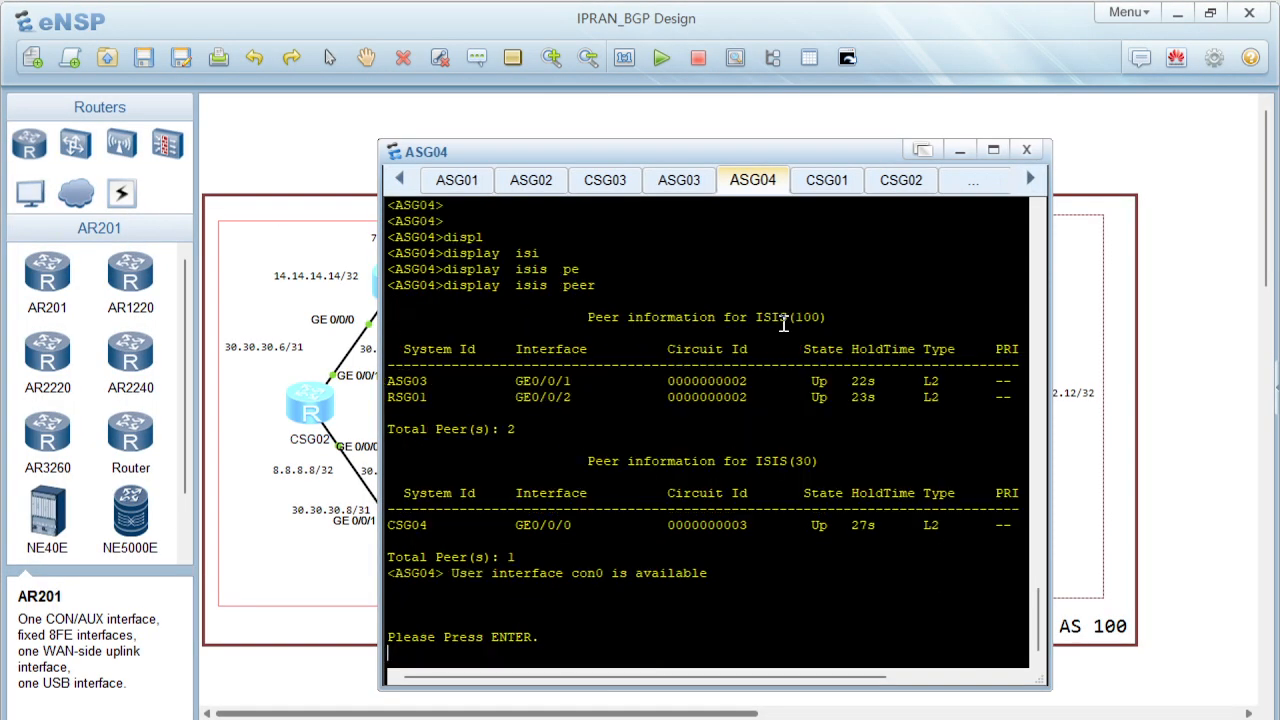
key("Return")
key("Return")
key("Return")
key("Return")
type("und")
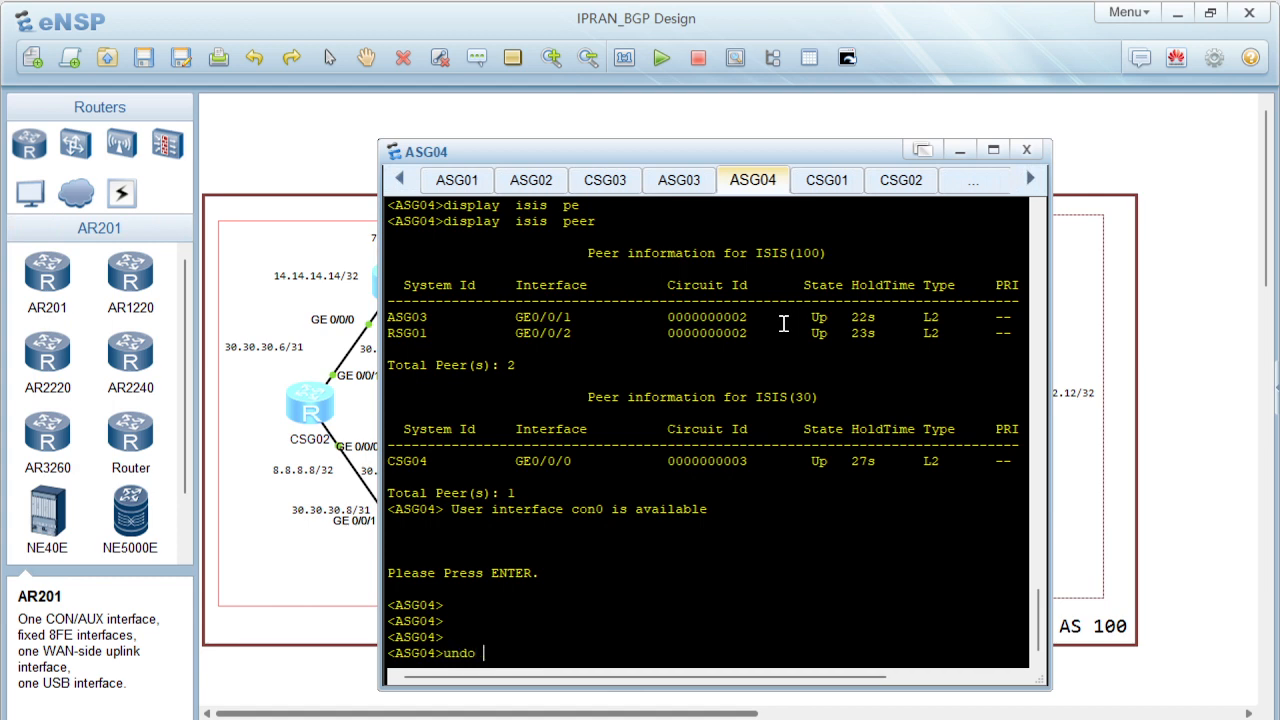
type("o ter")
key("Tab")
type("mo")
key("Tab")
key("Return")
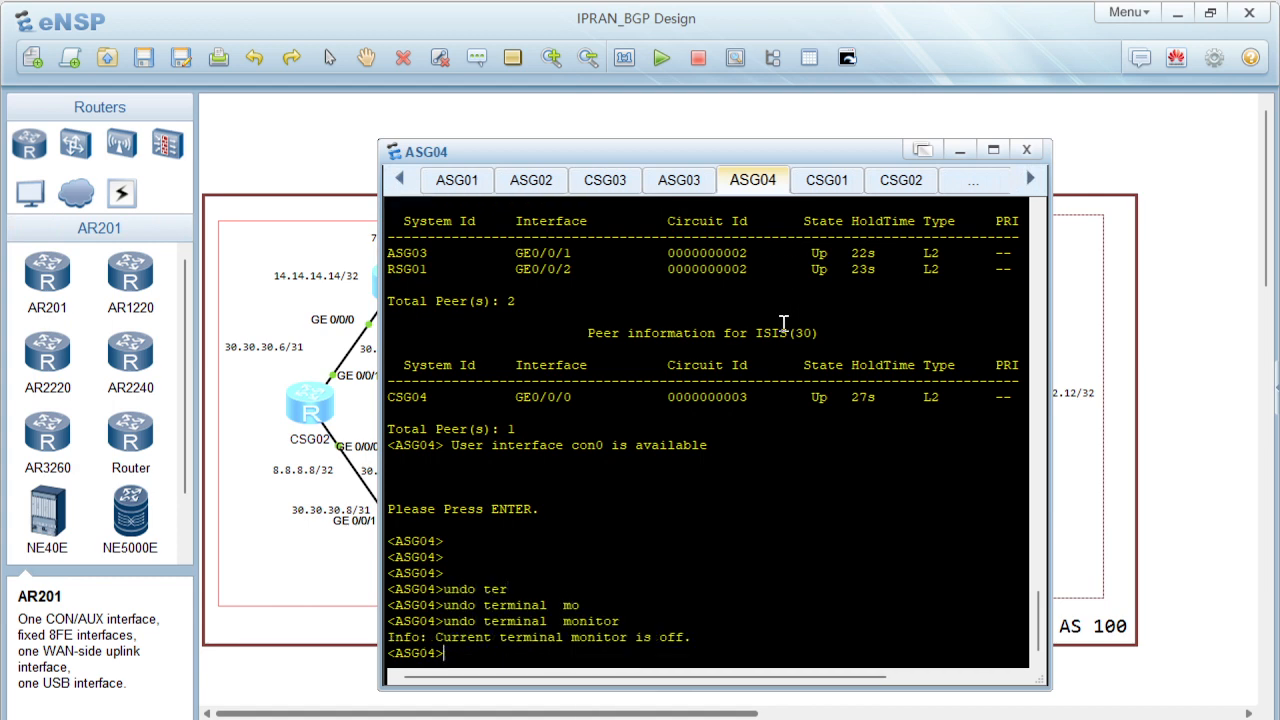
Run display bgp vpnv4 all peer on ASG04 and examine the state of every listed peer.
key("Return")
type("displ")
key("Tab")
type("bgp")
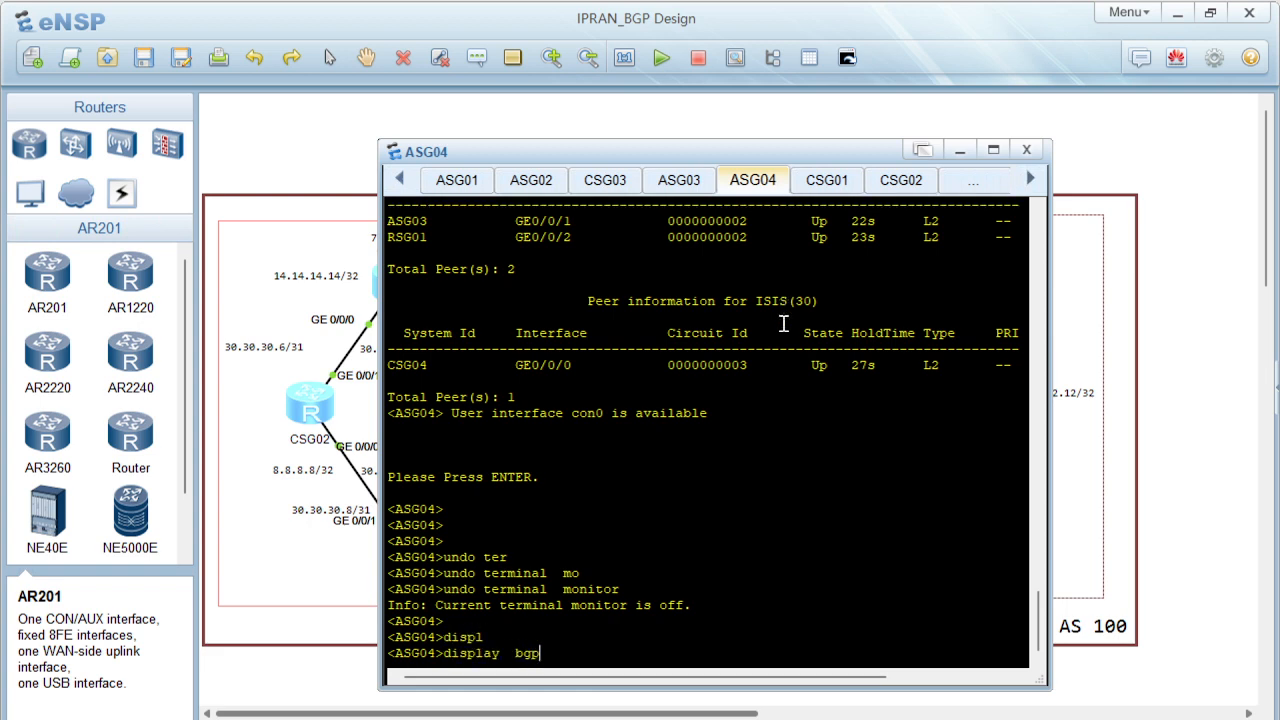
type(" vpnv")
key("Tab")
type("al")
key("Tab")
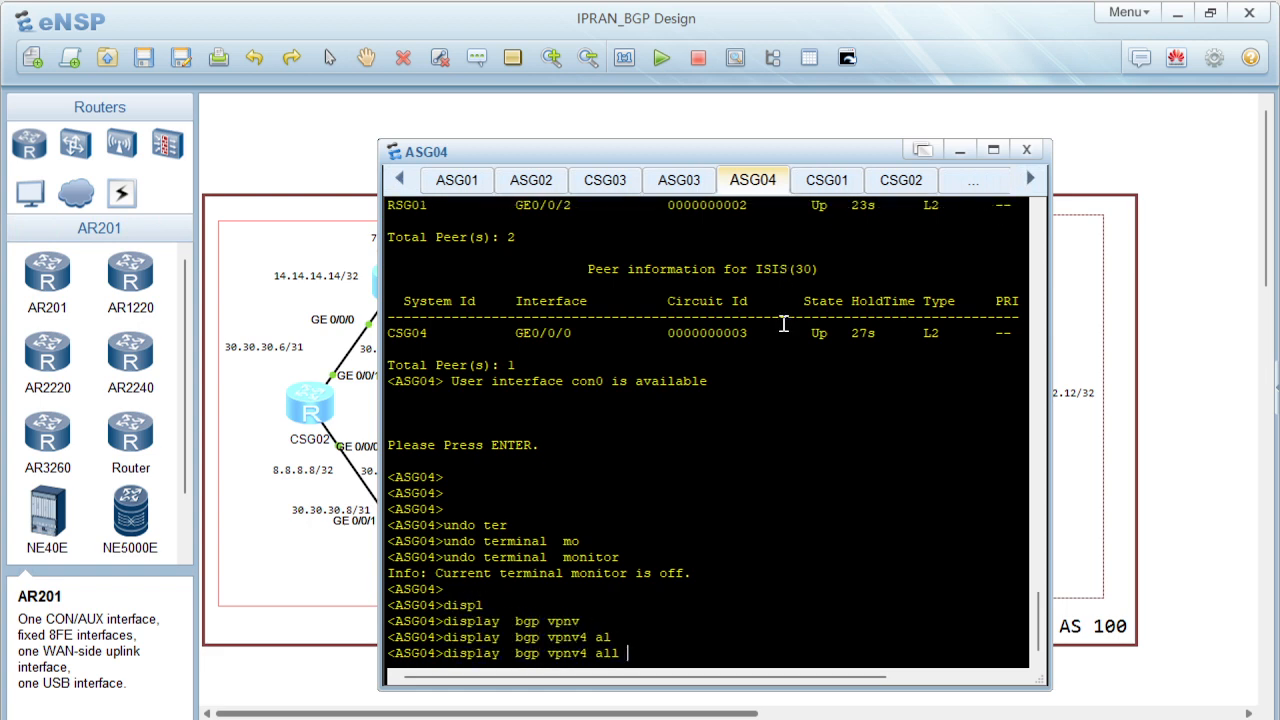
type("pe")
key("Tab")
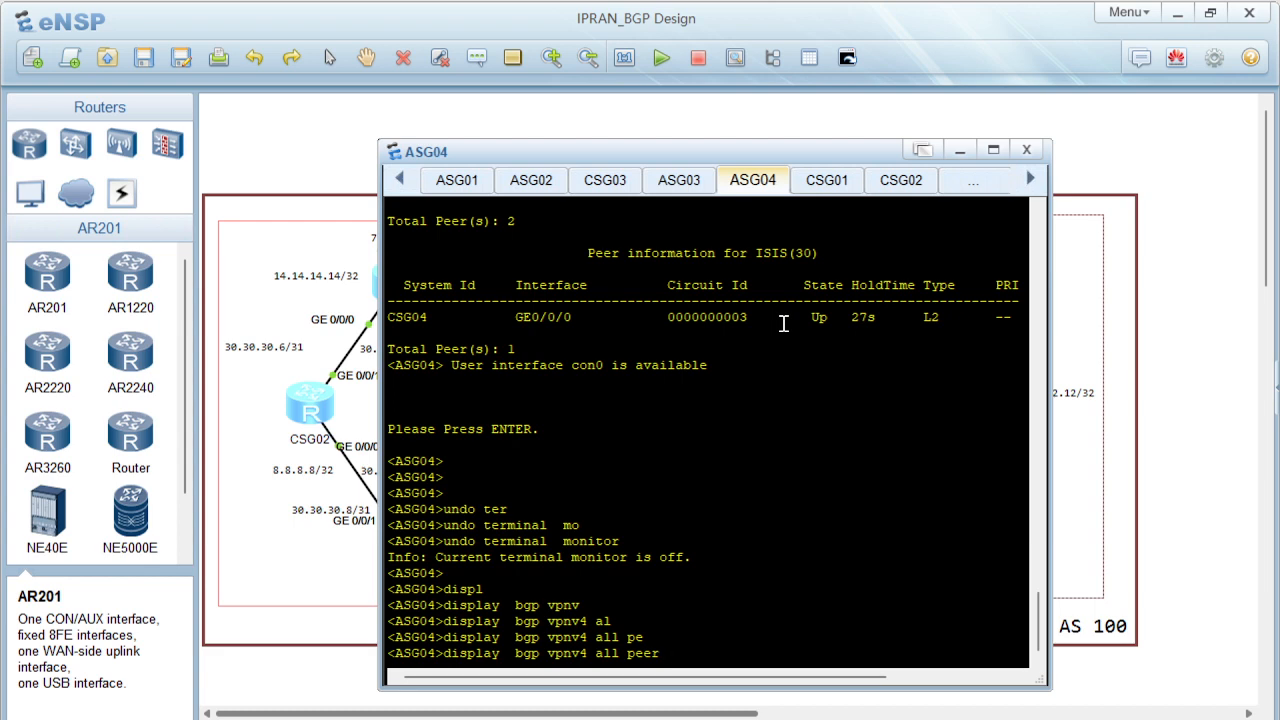
key("Return")
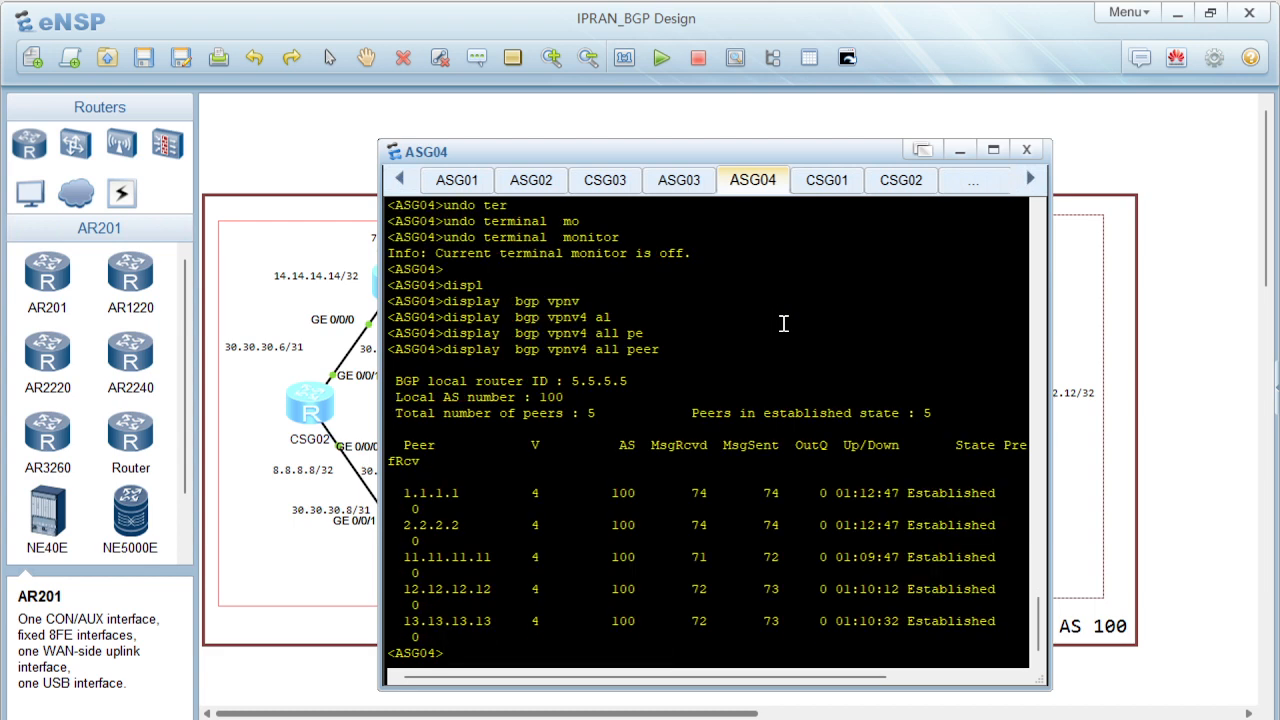
left_click_drag(412, 492, 932, 628)
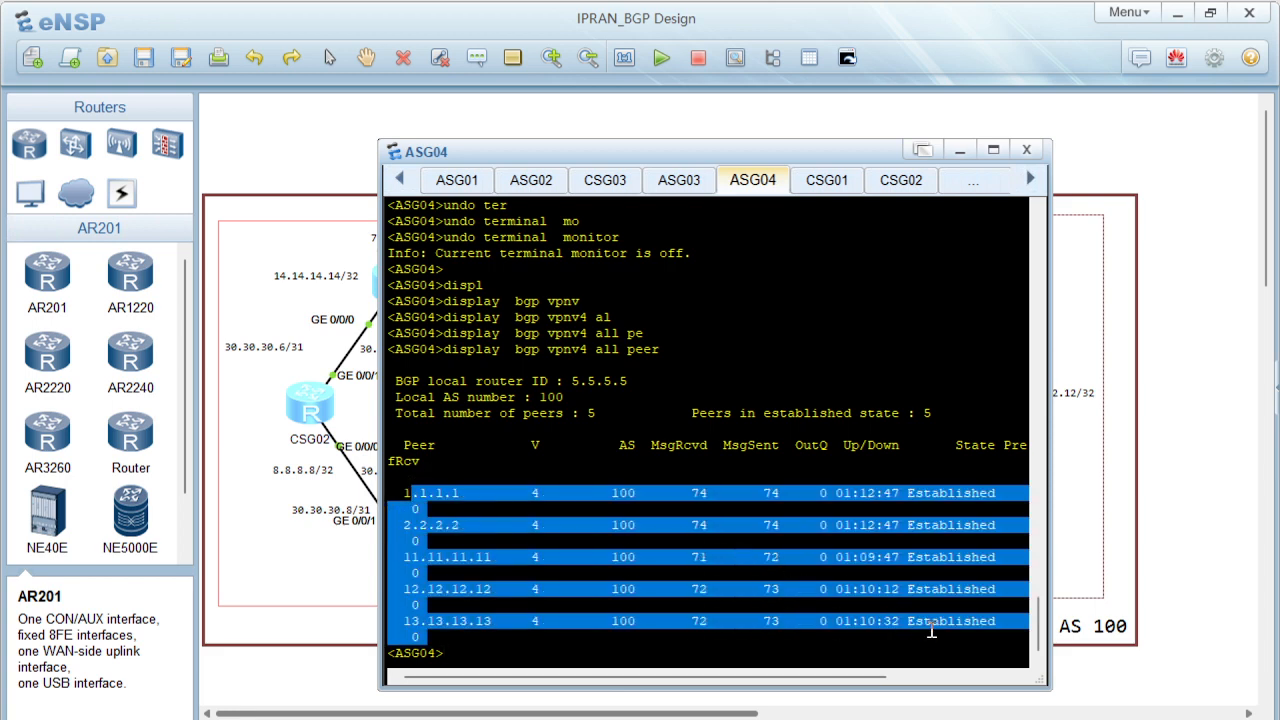
Examine the ASG04 peer entries for 1.1.1.1 and 2.2.2.2, followed by 11.11.11.11, 12.12.12.12 and 13.13.13.13.
left_click(715, 590)
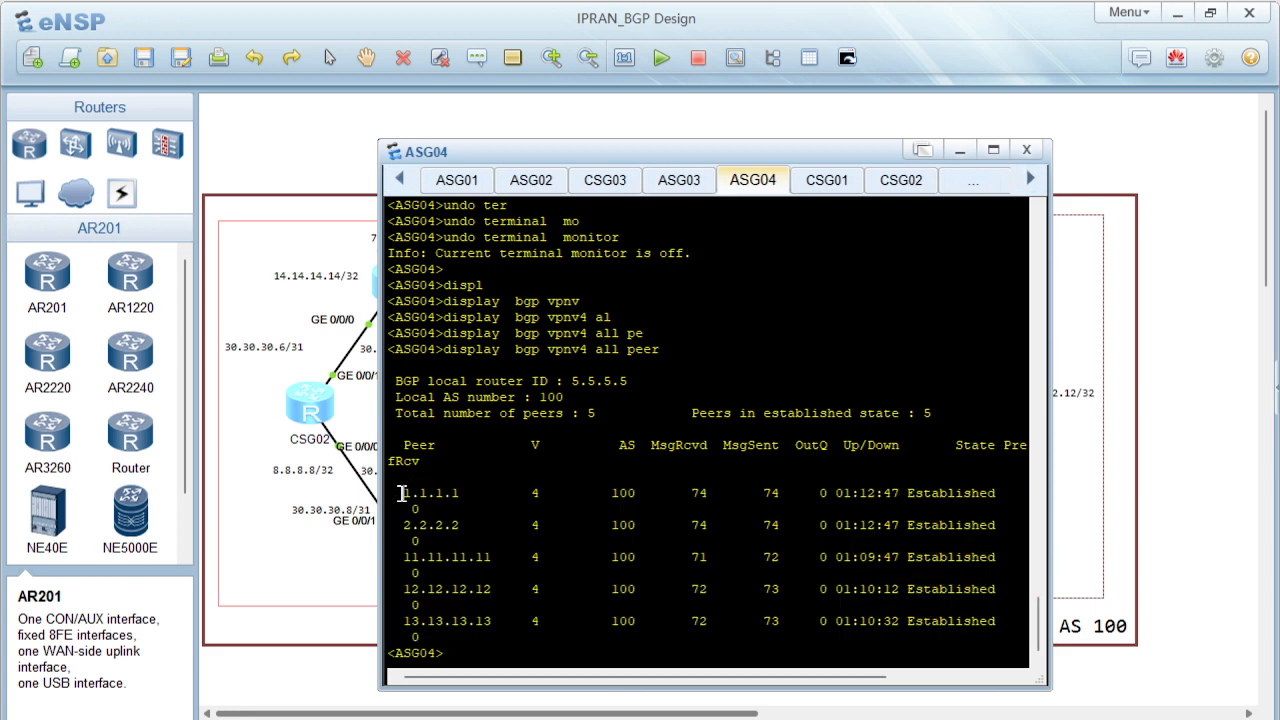
left_click_drag(400, 493, 455, 498)
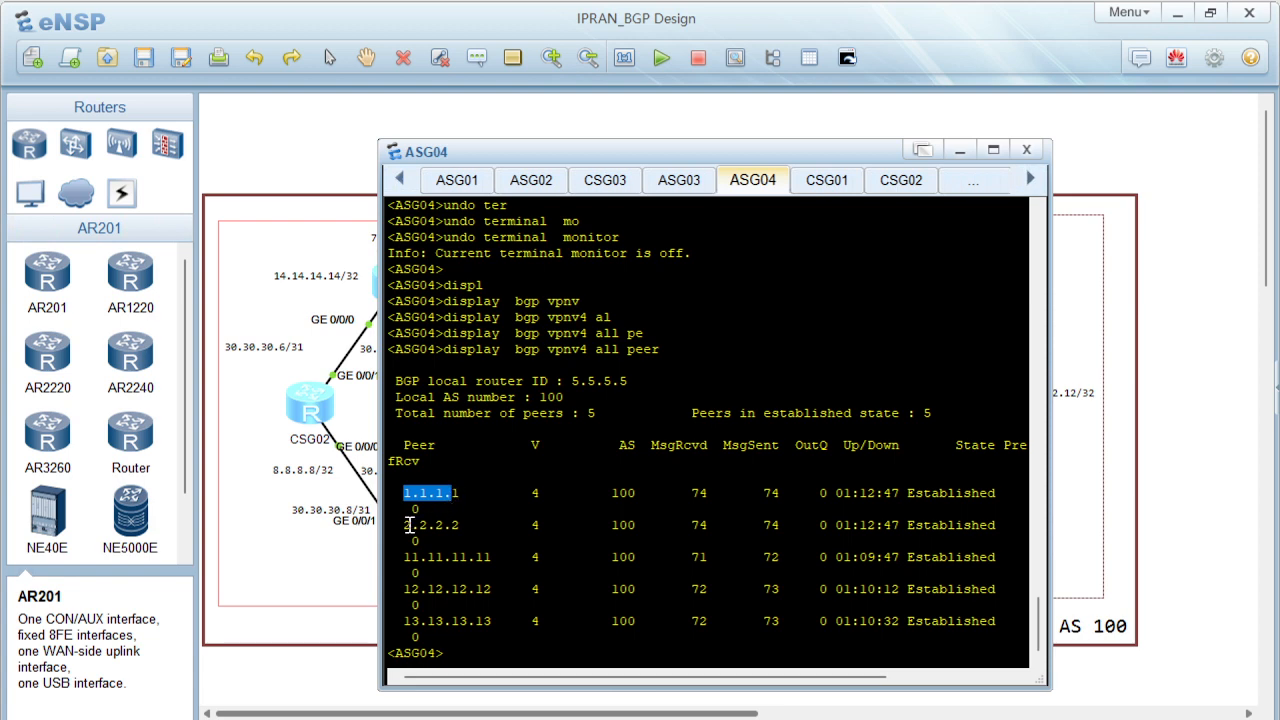
left_click_drag(407, 527, 454, 525)
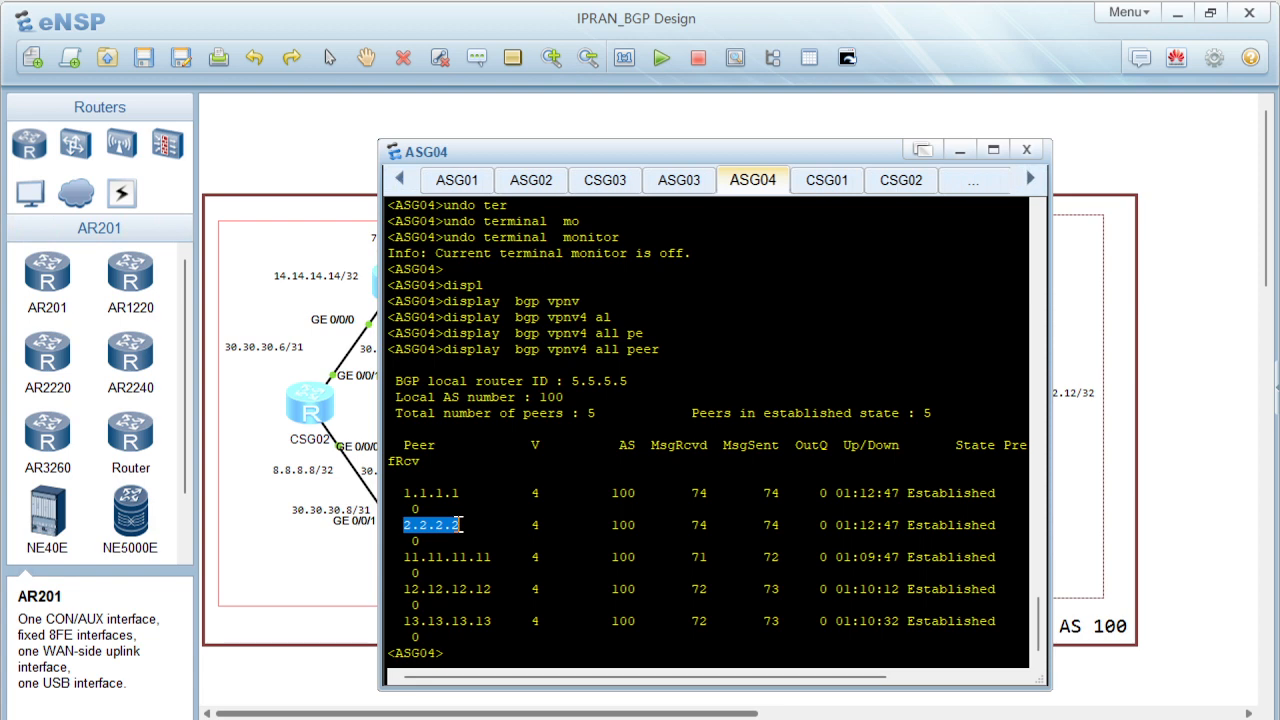
left_click_drag(407, 561, 990, 620)
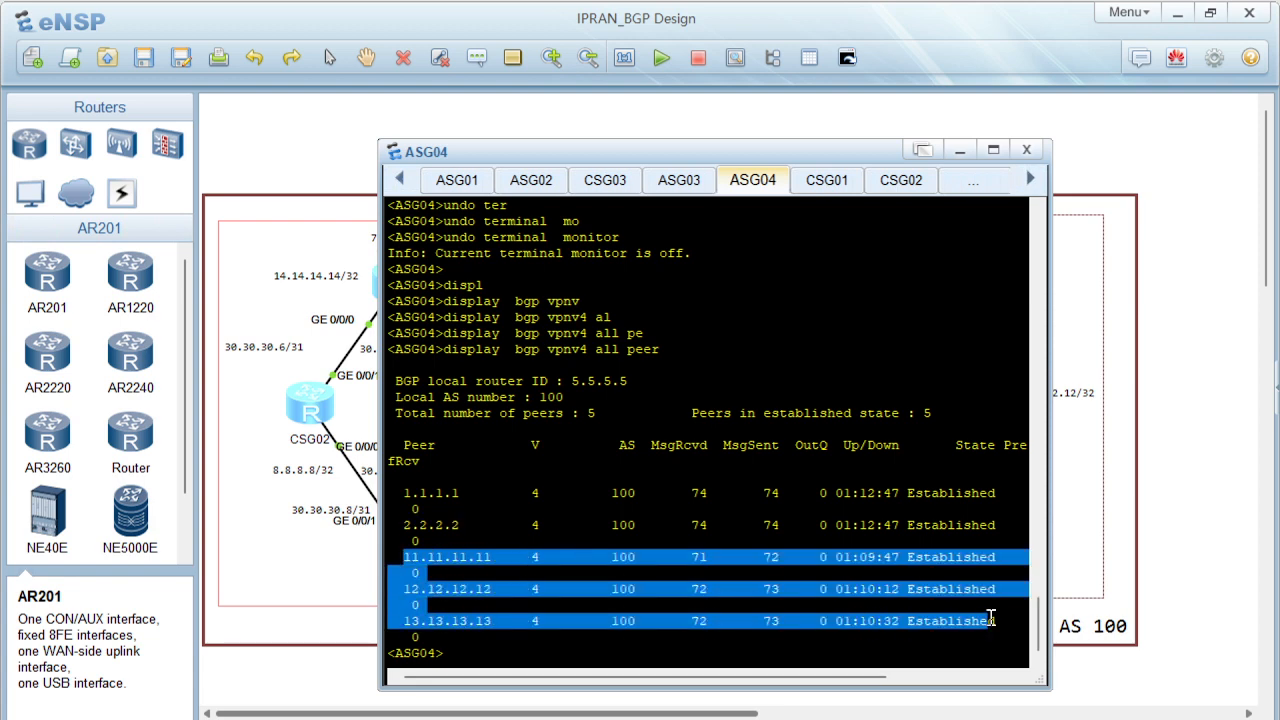
left_click(583, 645)
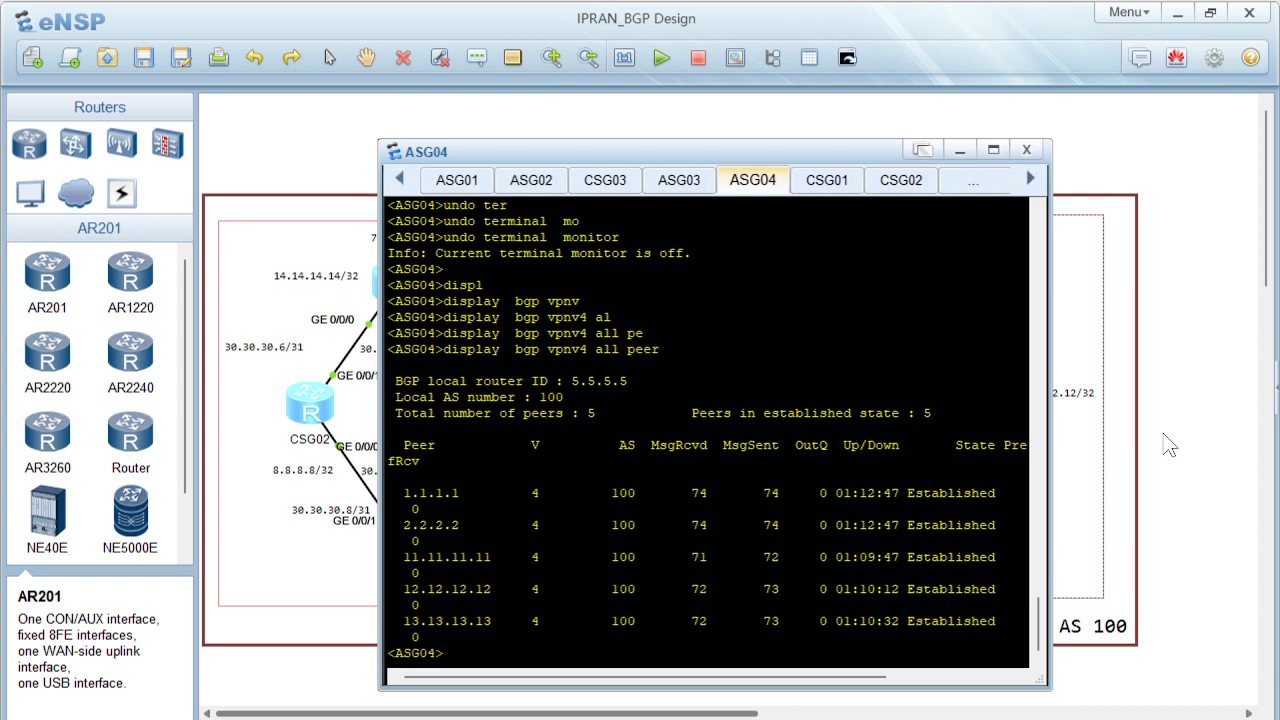
List the available options for display bgp vpnv4 all peer on ASG04, and run the command with verbose.
key("Up")
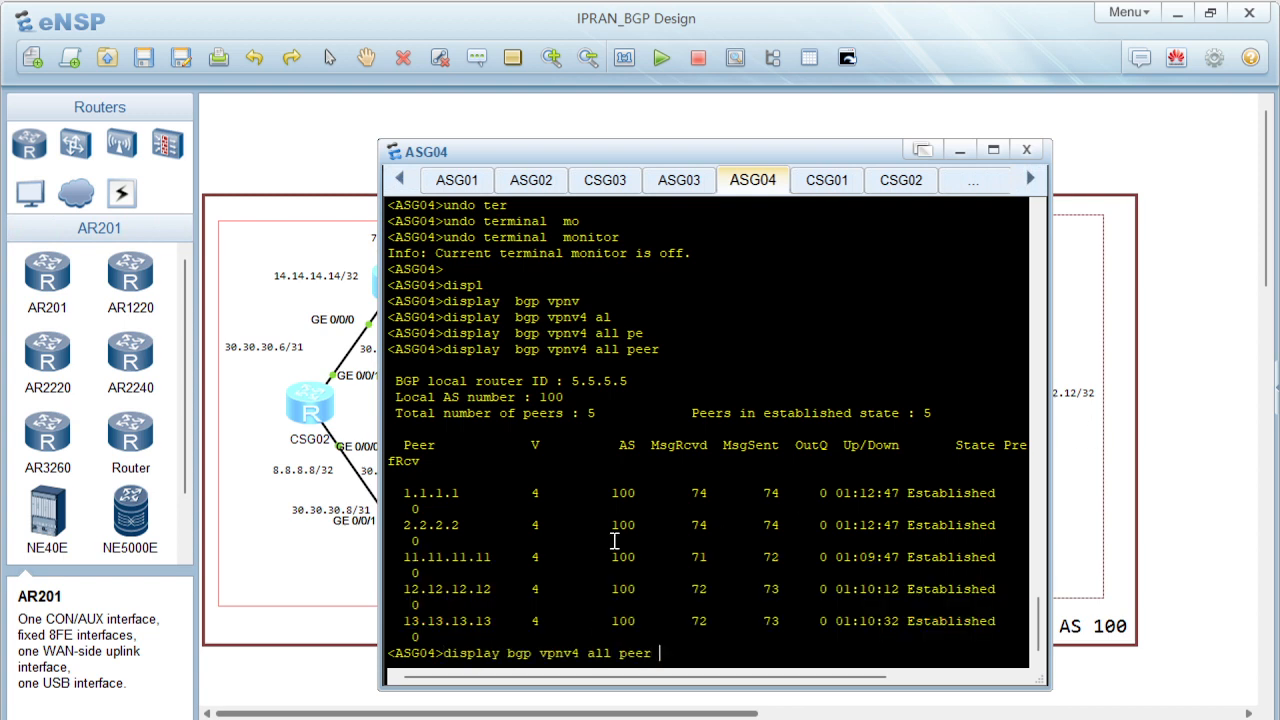
type("?")
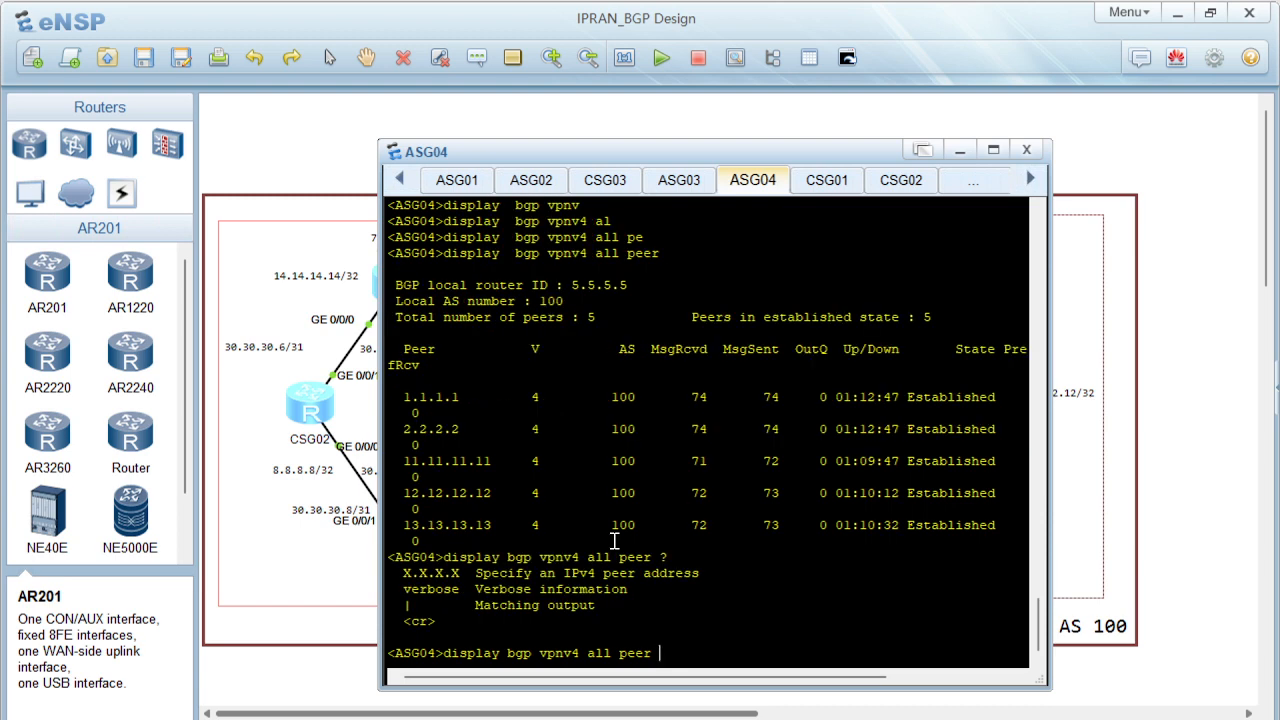
type("ve")
key("Tab")
key("Return")
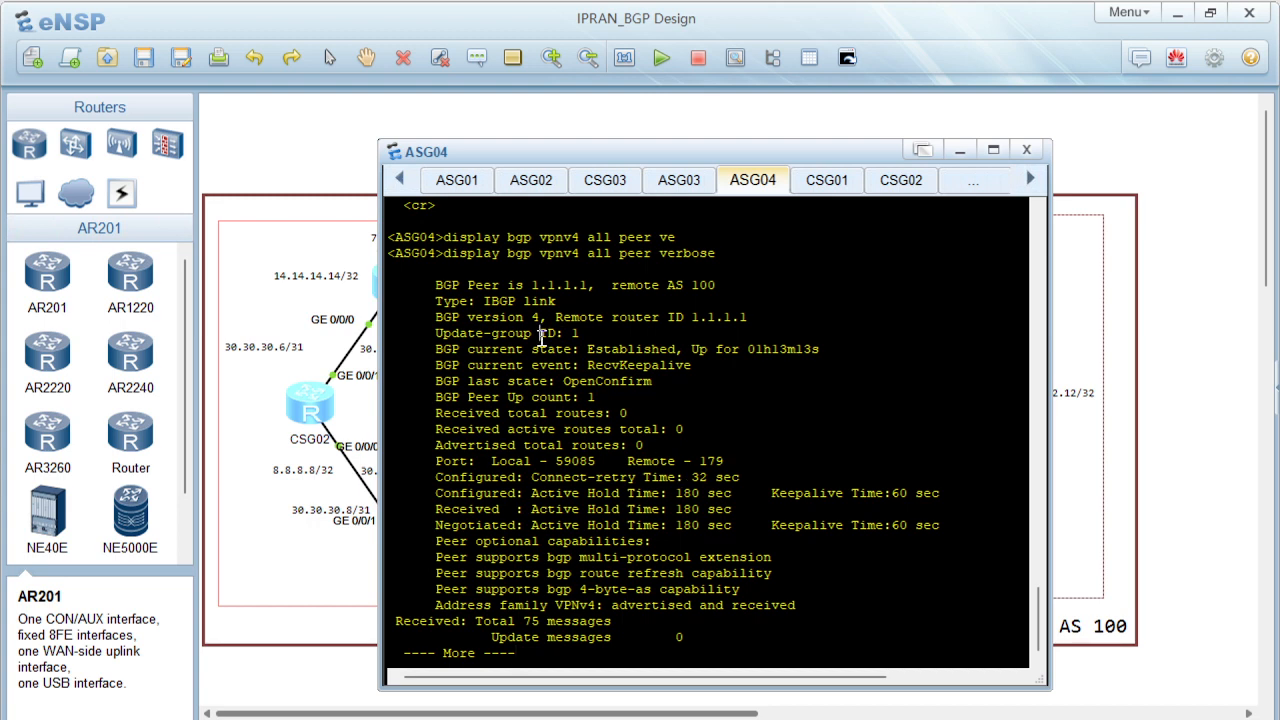
Examine the verbose details of peer 1.1.1.1, including its timers, session uptime, remote router ID and peer address.
left_click_drag(542, 336, 690, 468)
left_click(624, 513)
left_click_drag(587, 493, 667, 494)
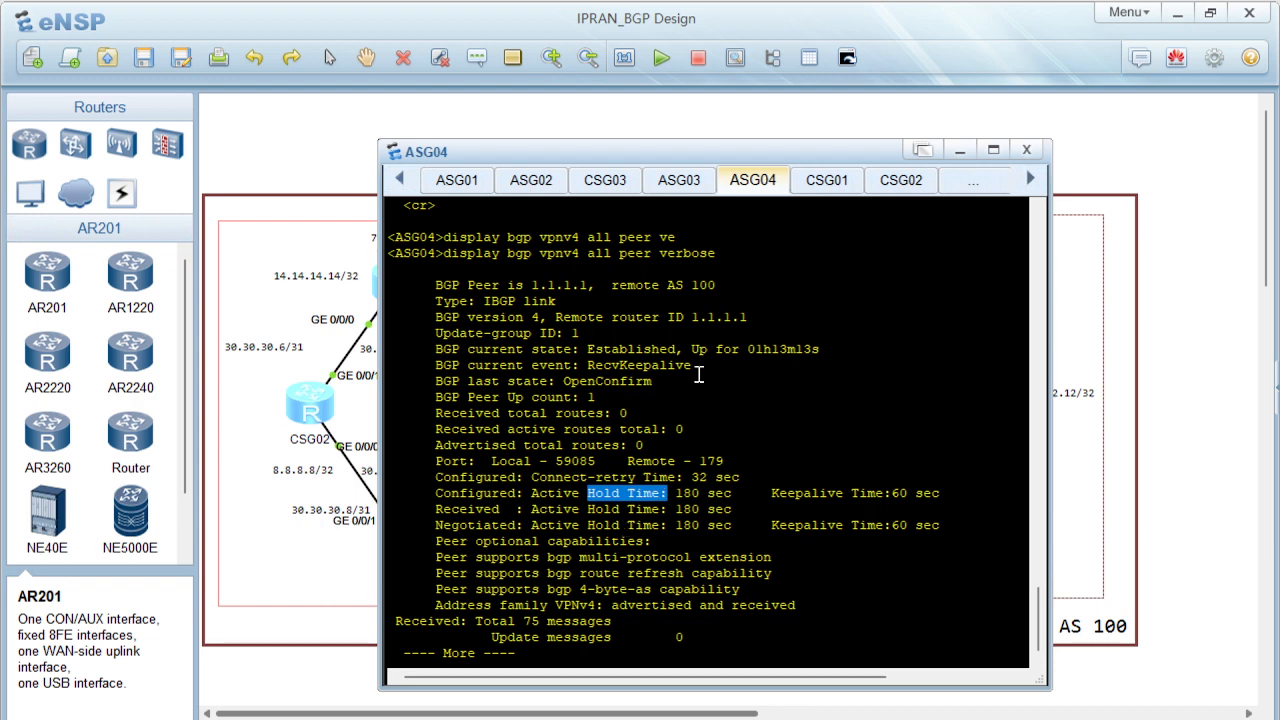
left_click_drag(691, 349, 787, 360)
left_click(800, 367)
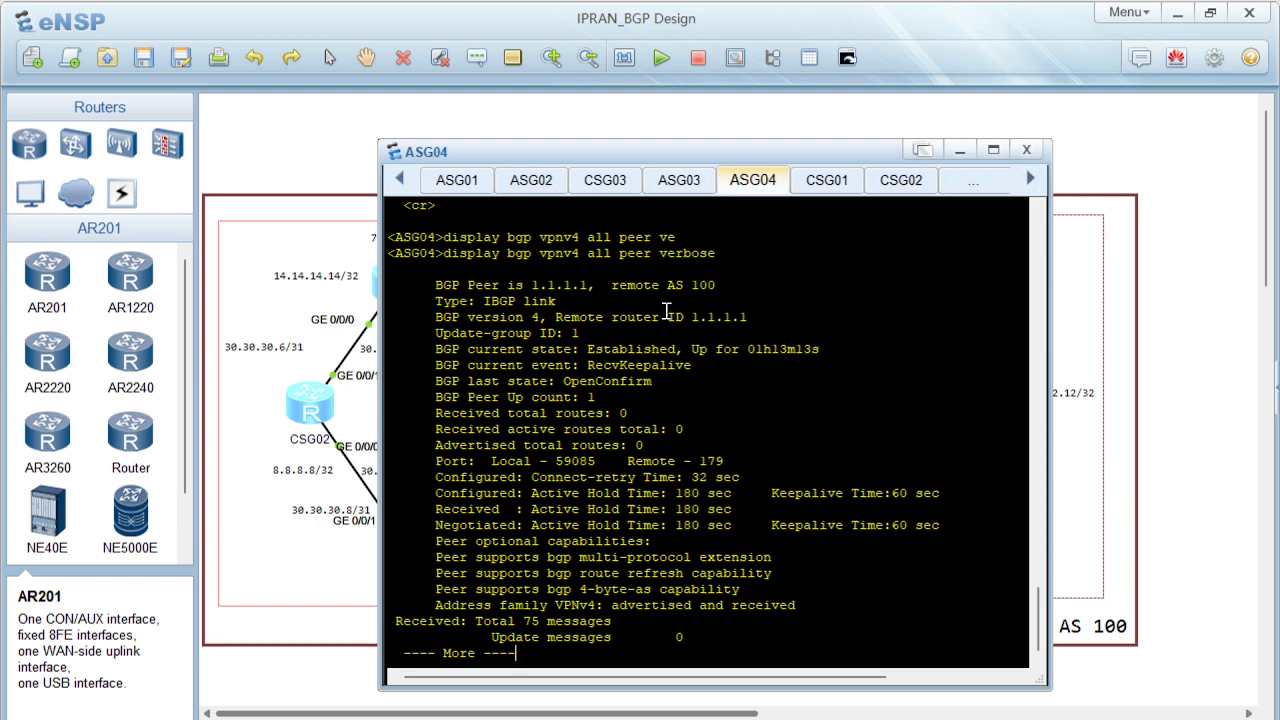
left_click_drag(663, 313, 718, 325)
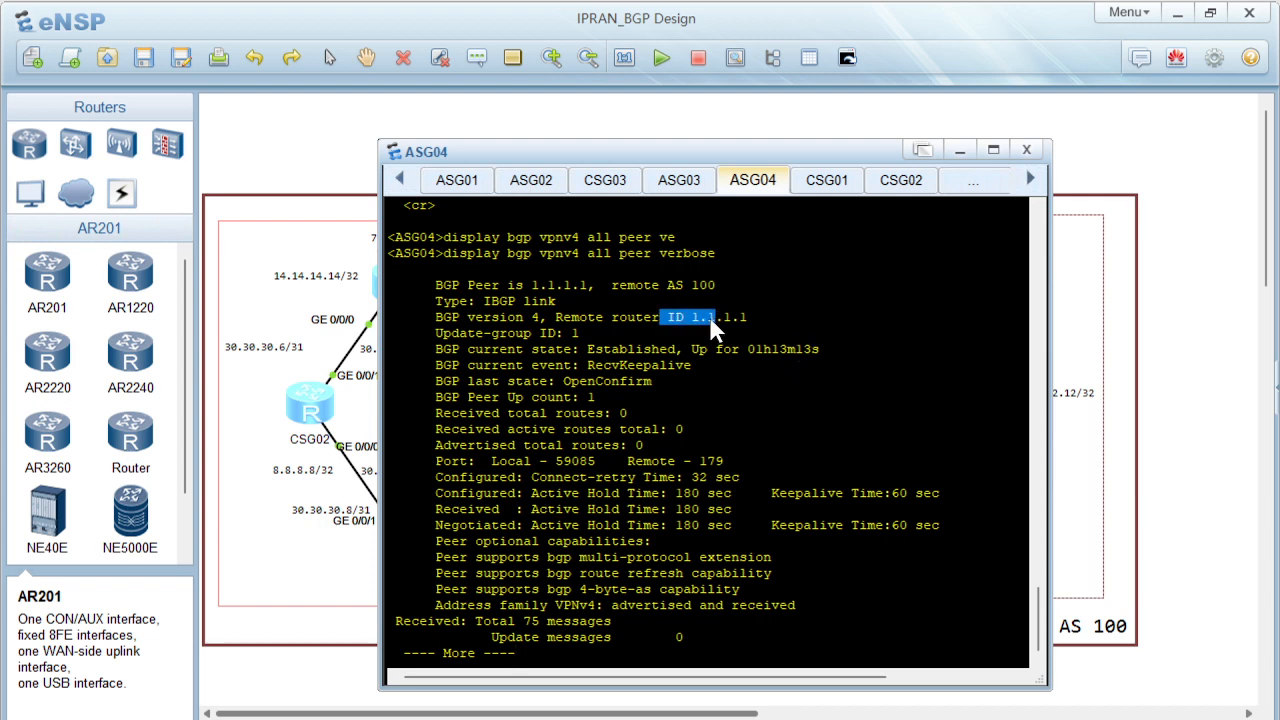
left_click(462, 330)
left_click_drag(462, 330, 591, 285)
left_click(525, 345)
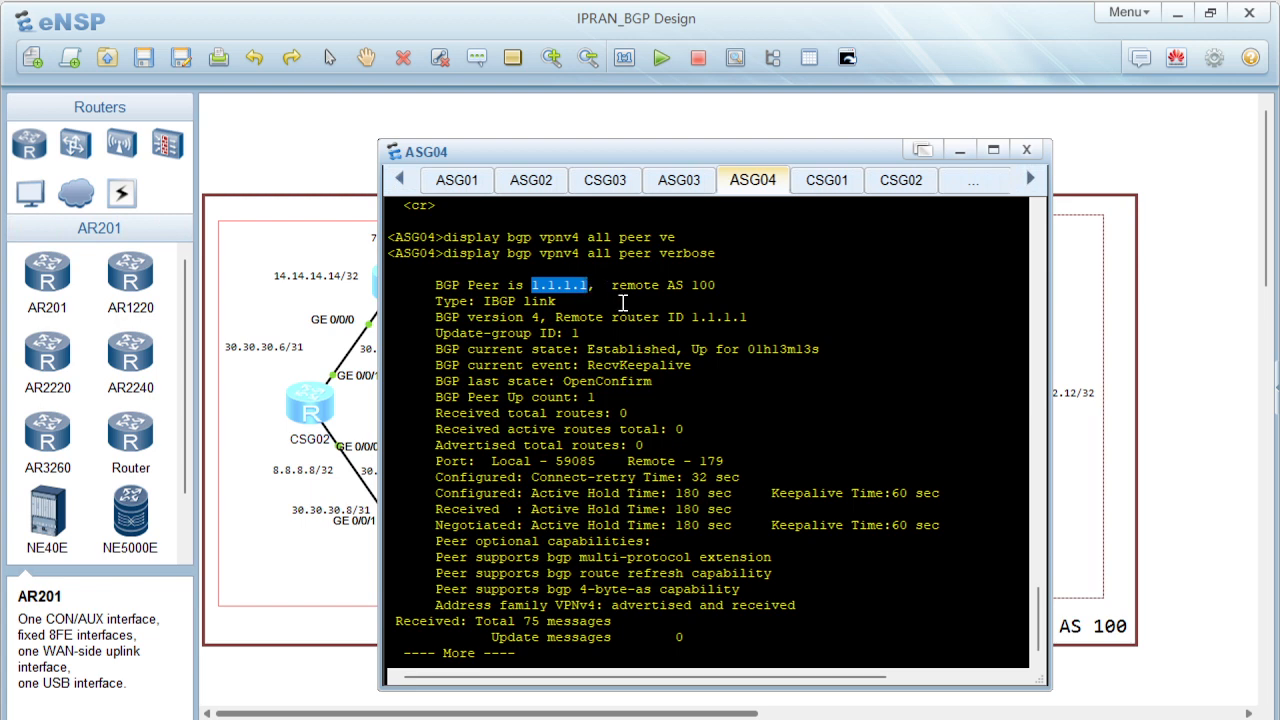
left_click(629, 293)
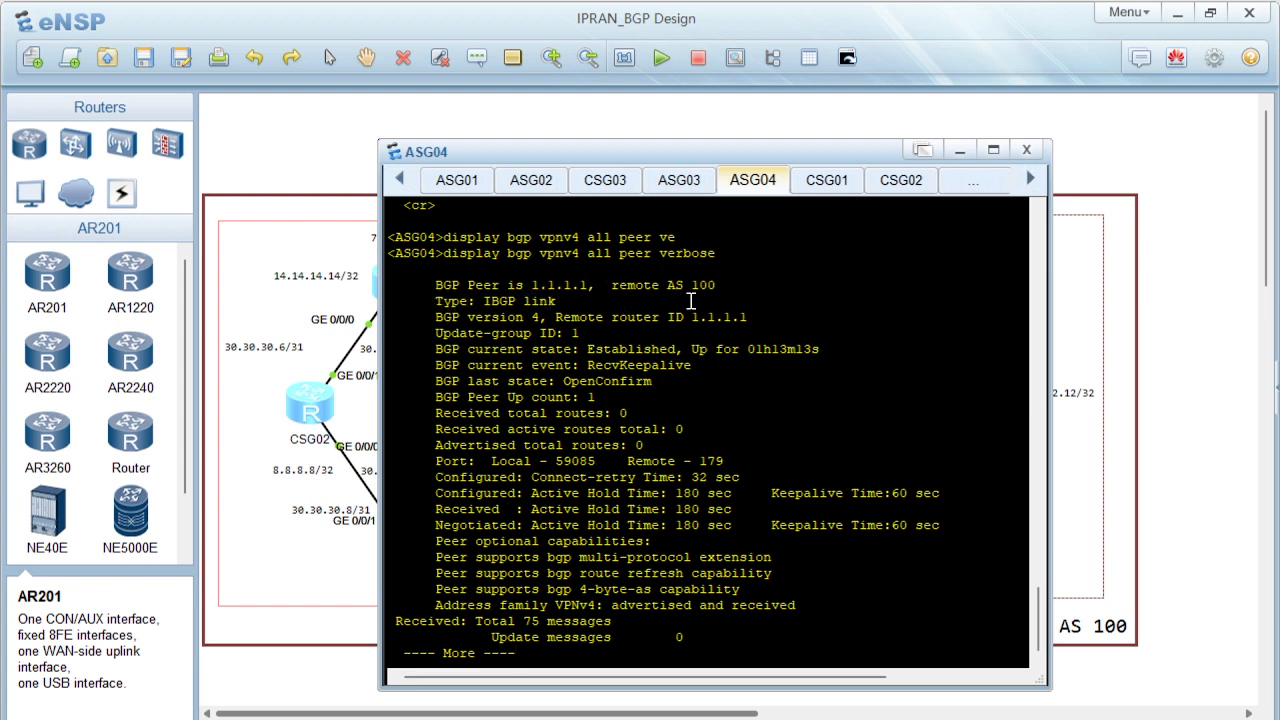
Advance the verbose output and examine peer 1.1.1.1's message counters, authentication type, last keepalive and route advertisement interval.
key("space")
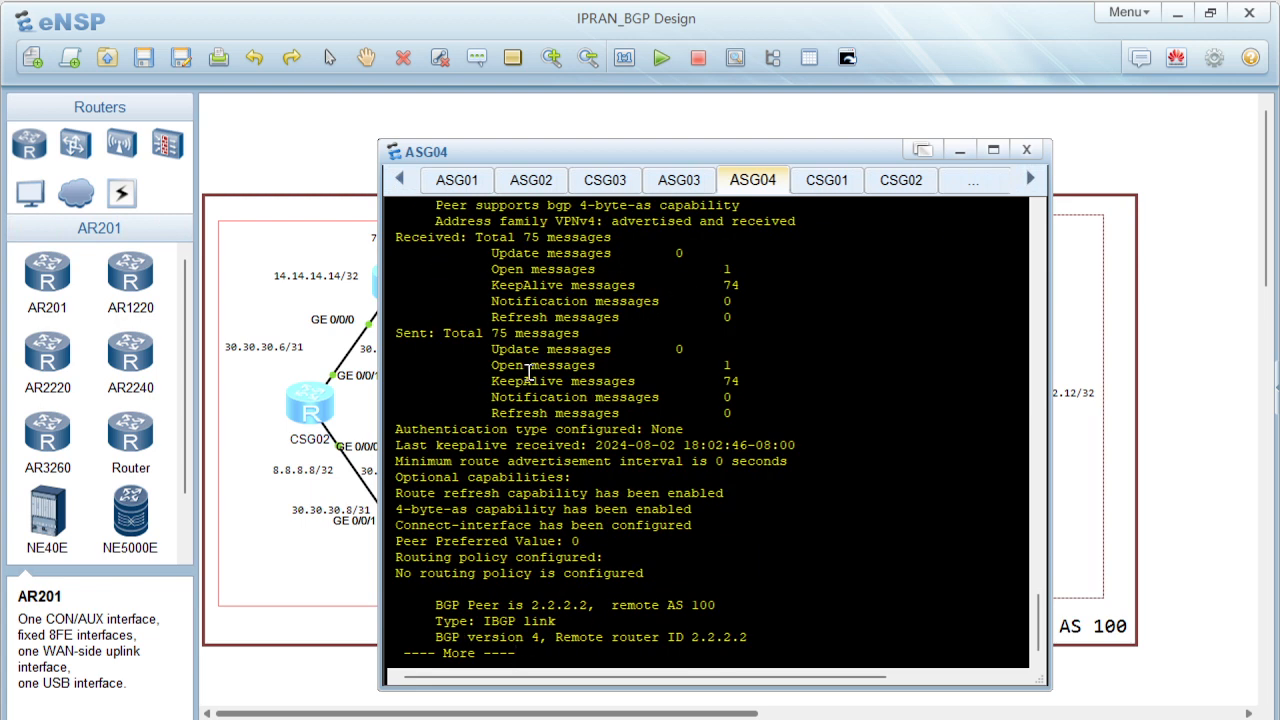
left_click_drag(477, 237, 700, 396)
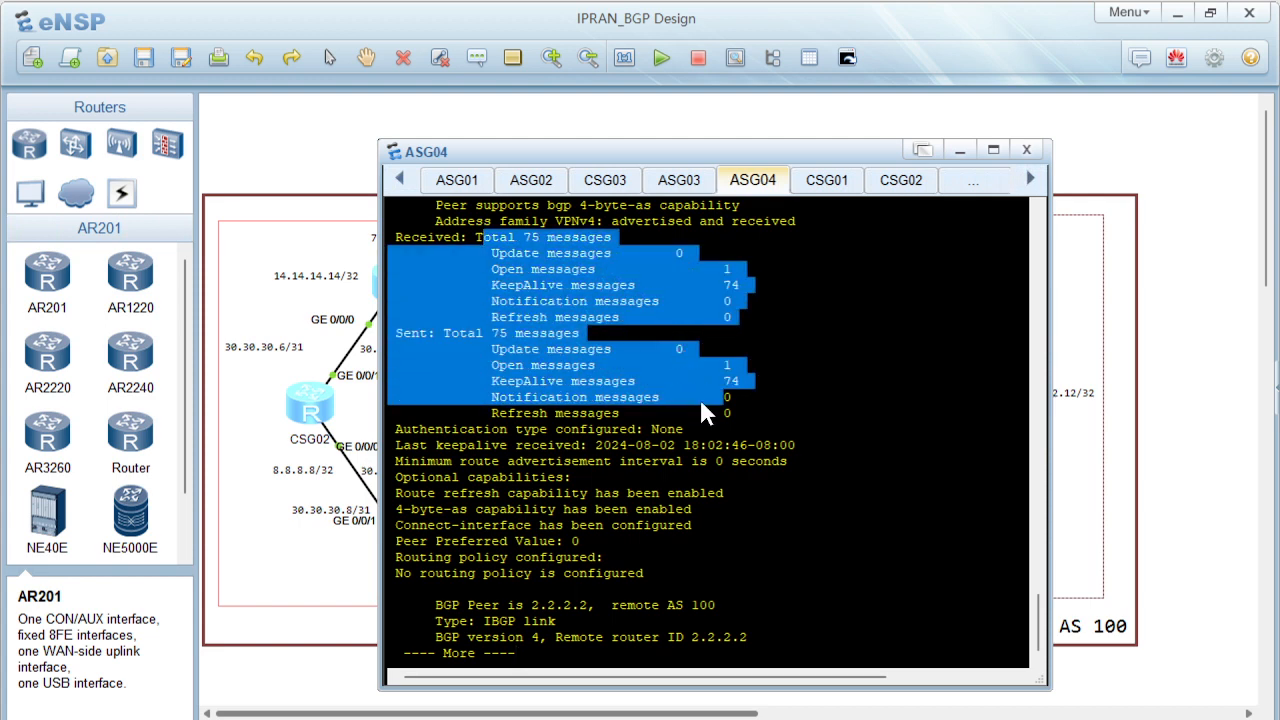
left_click_drag(548, 445, 639, 458)
left_click(524, 445)
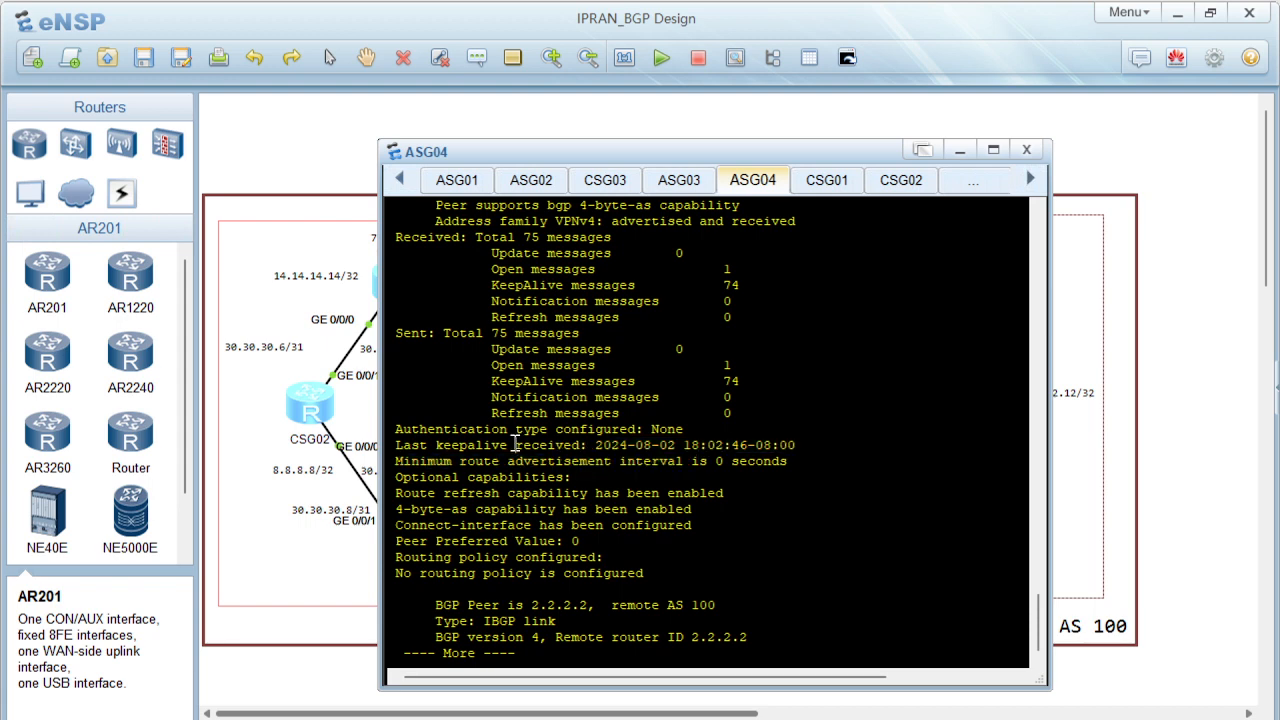
left_click_drag(407, 432, 714, 436)
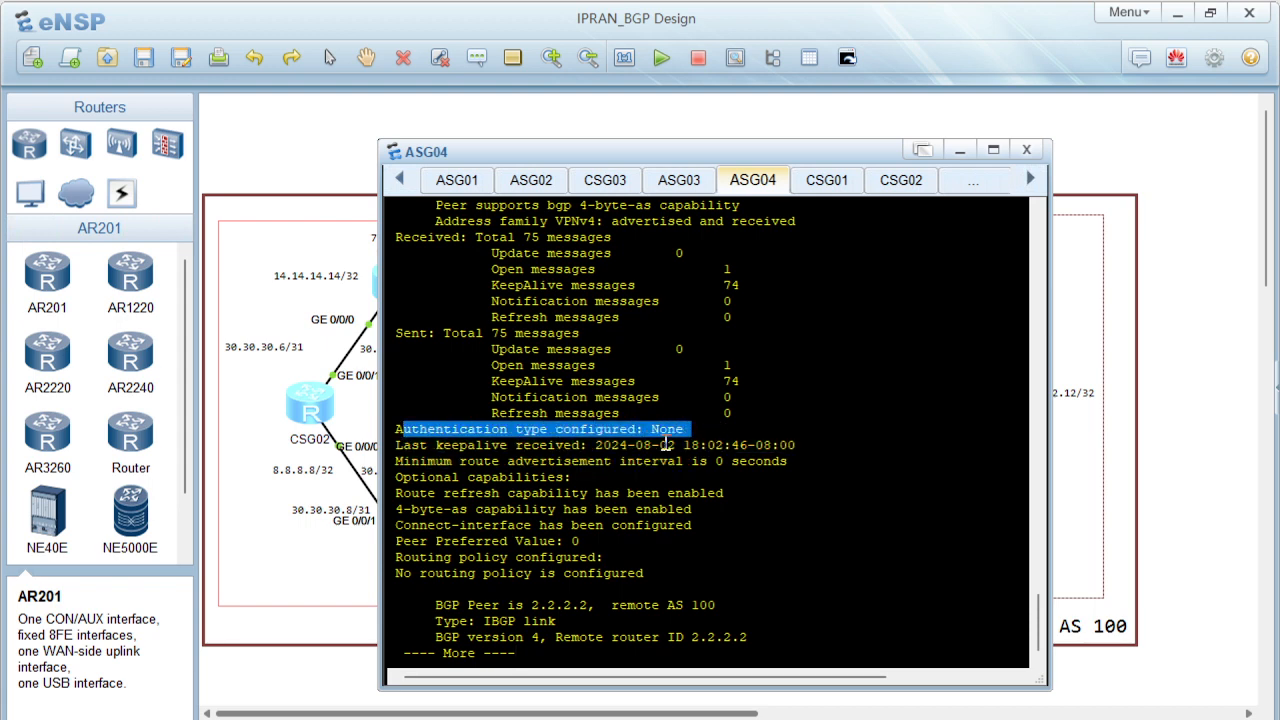
left_click(557, 467)
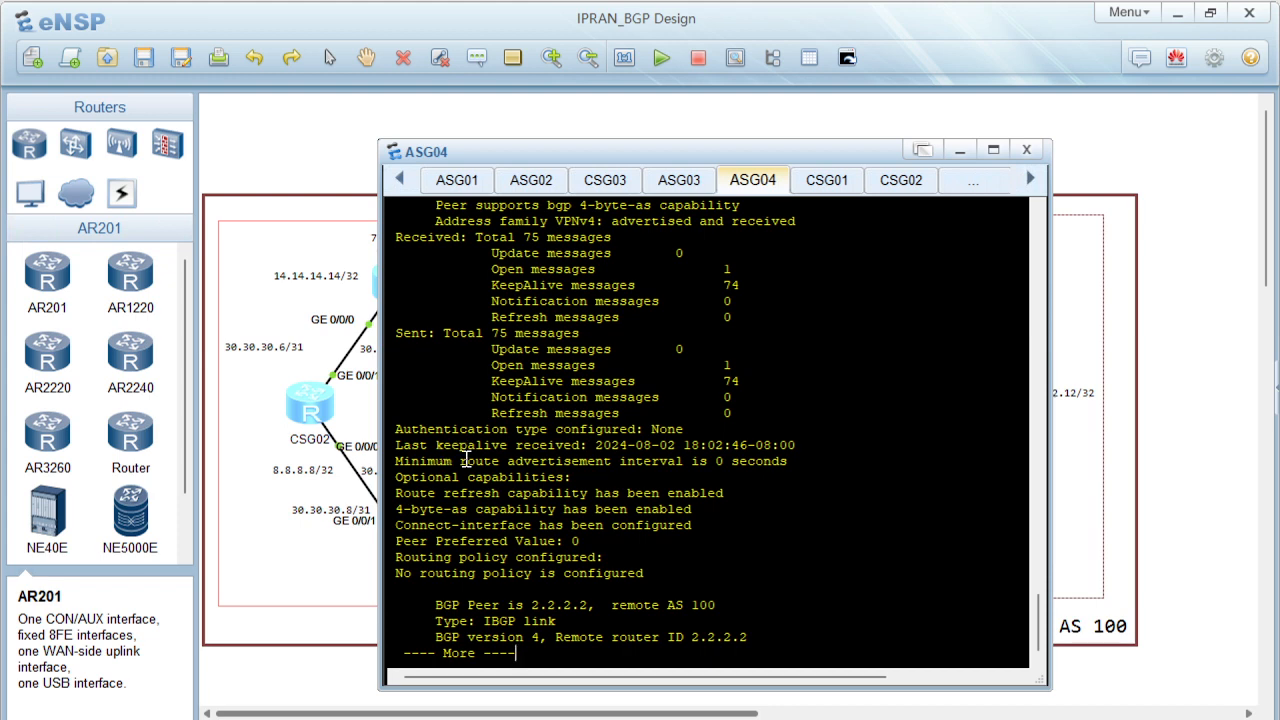
left_click_drag(411, 449, 600, 474)
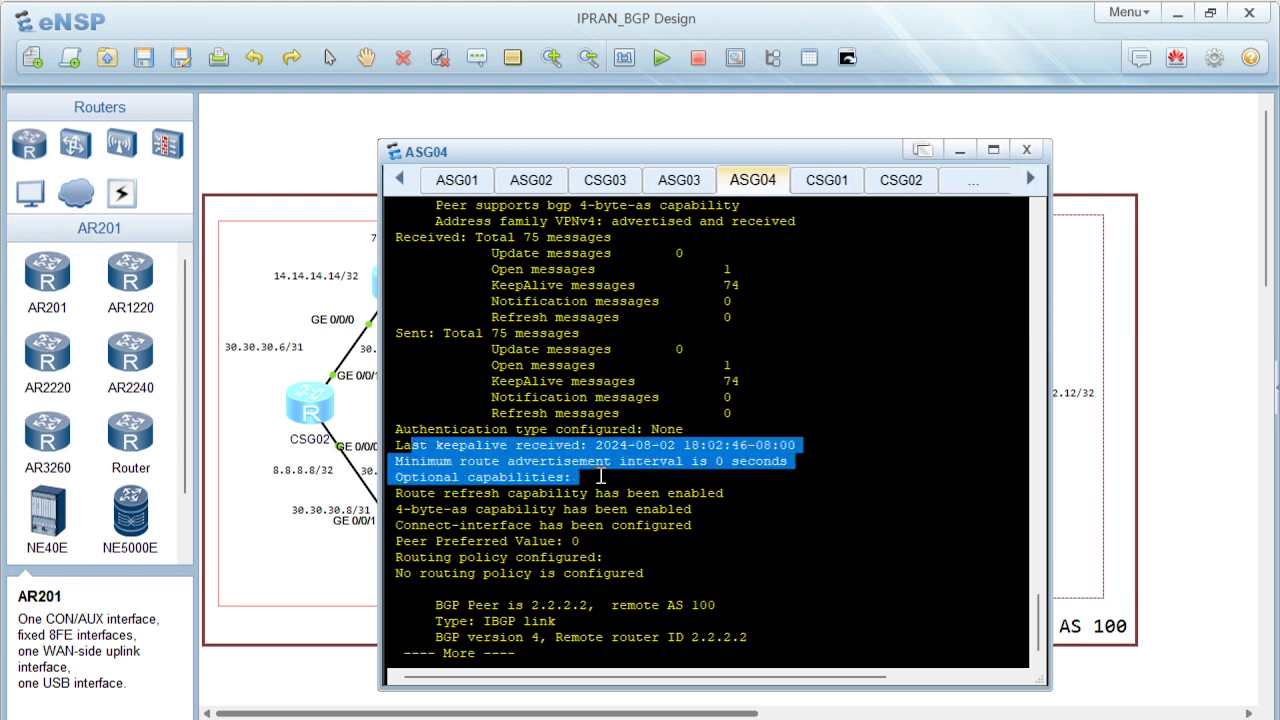
Examine peer 1.1.1.1's route refresh and 4-byte-as capabilities, connect-interface, preferred value and routing policy lines.
left_click(514, 507)
left_click_drag(514, 507, 580, 494)
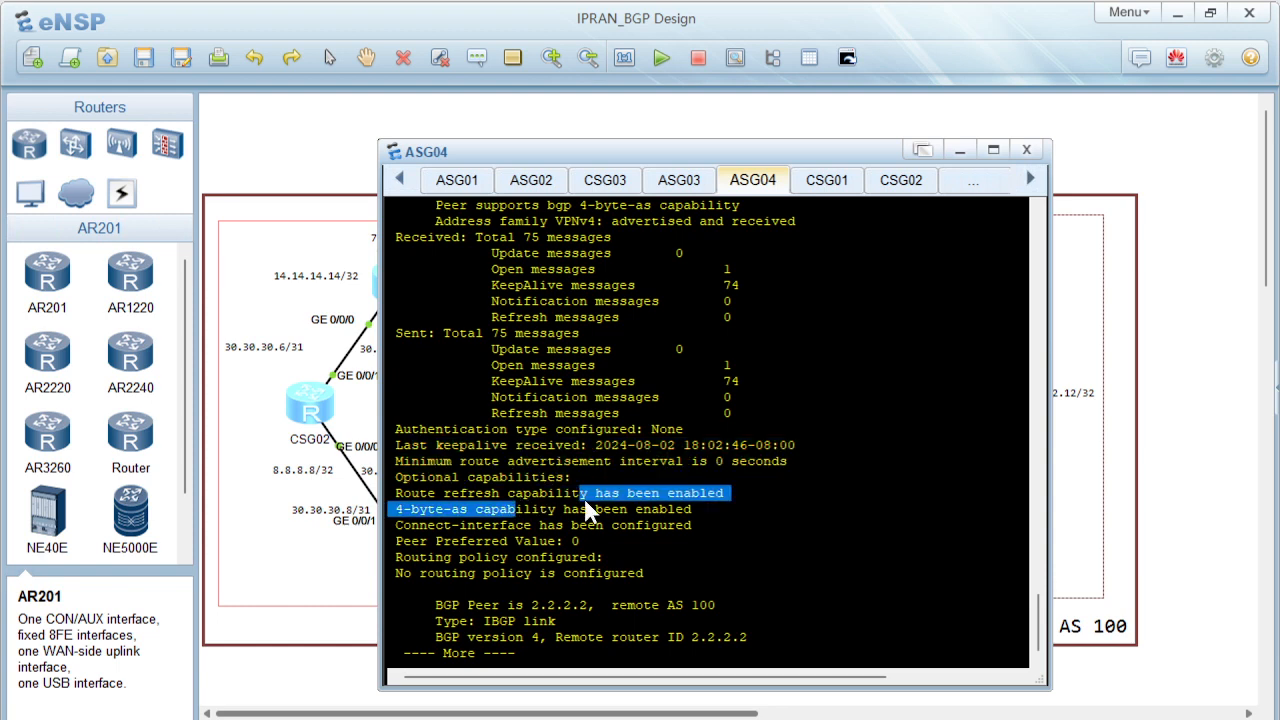
left_click(514, 524)
left_click_drag(499, 517, 464, 516)
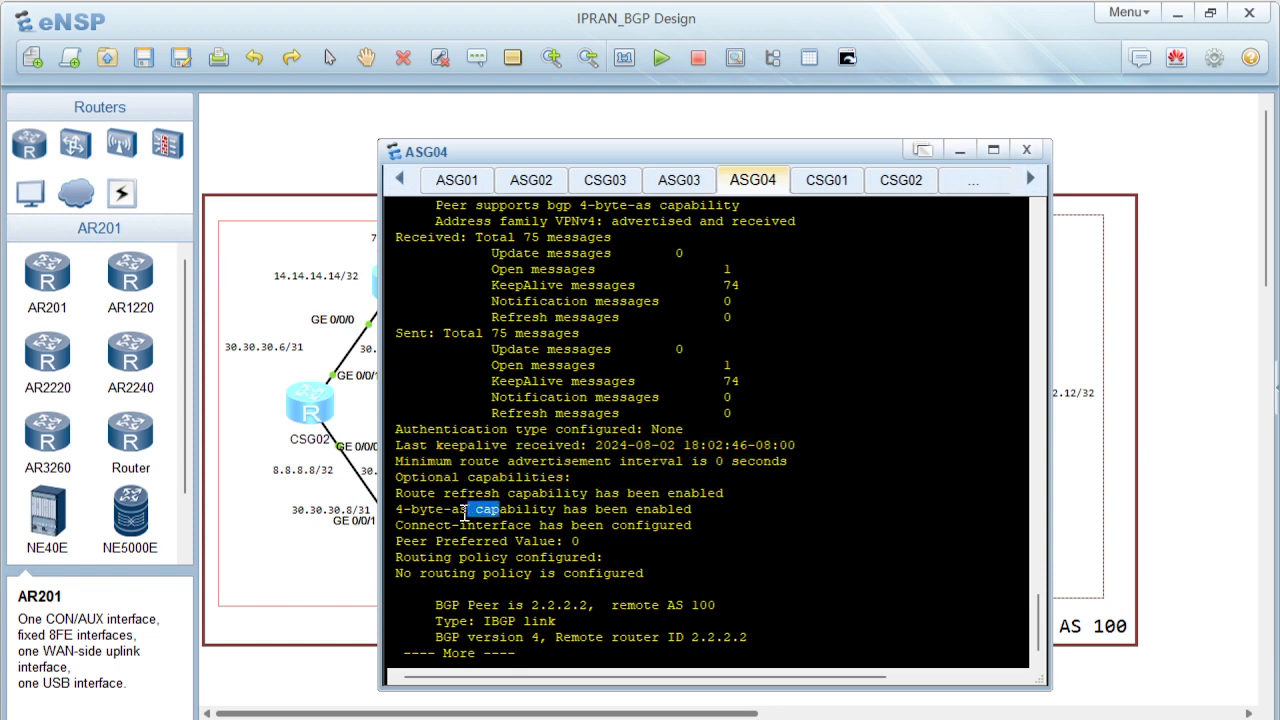
left_click(514, 512)
left_click_drag(510, 527, 668, 513)
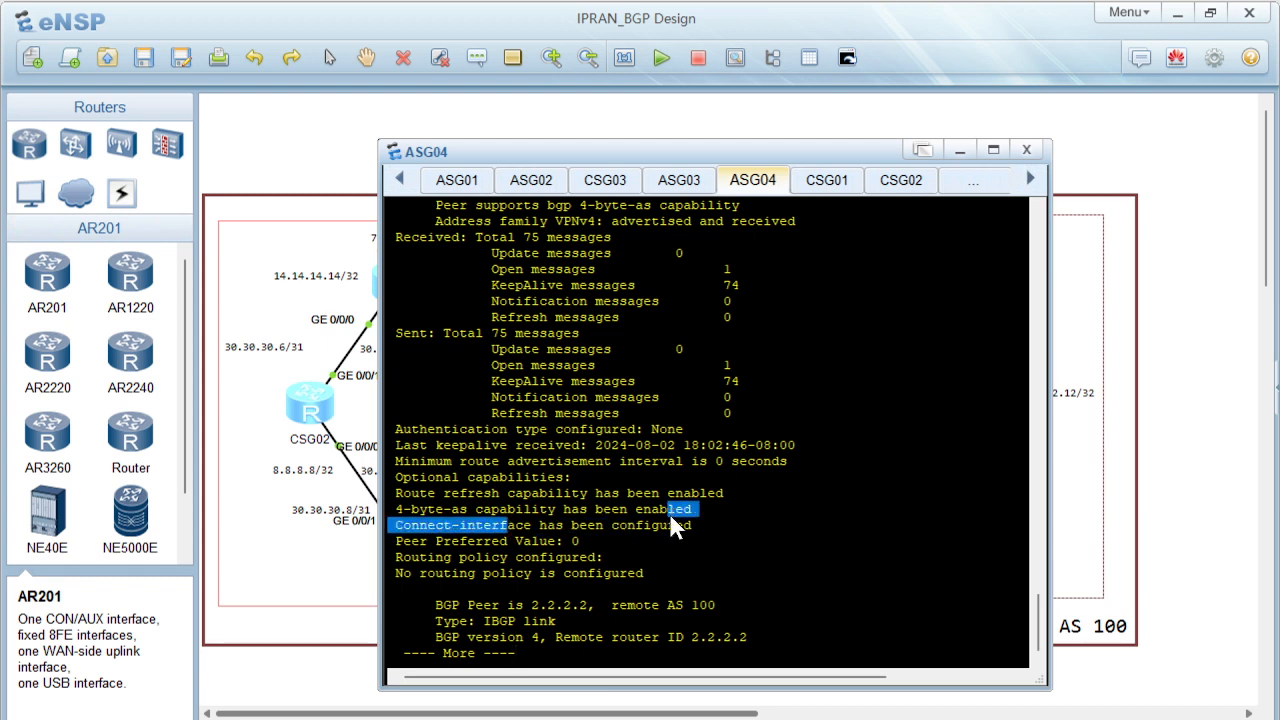
left_click(527, 545)
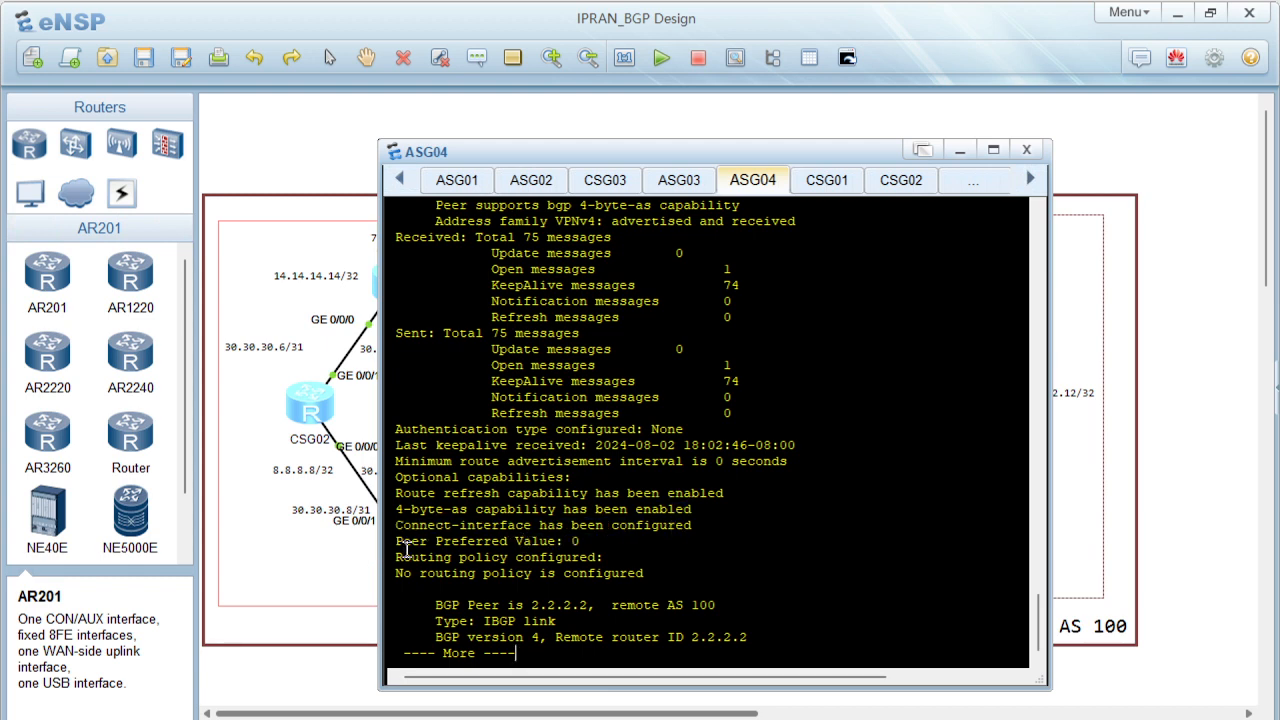
left_click_drag(406, 549, 600, 545)
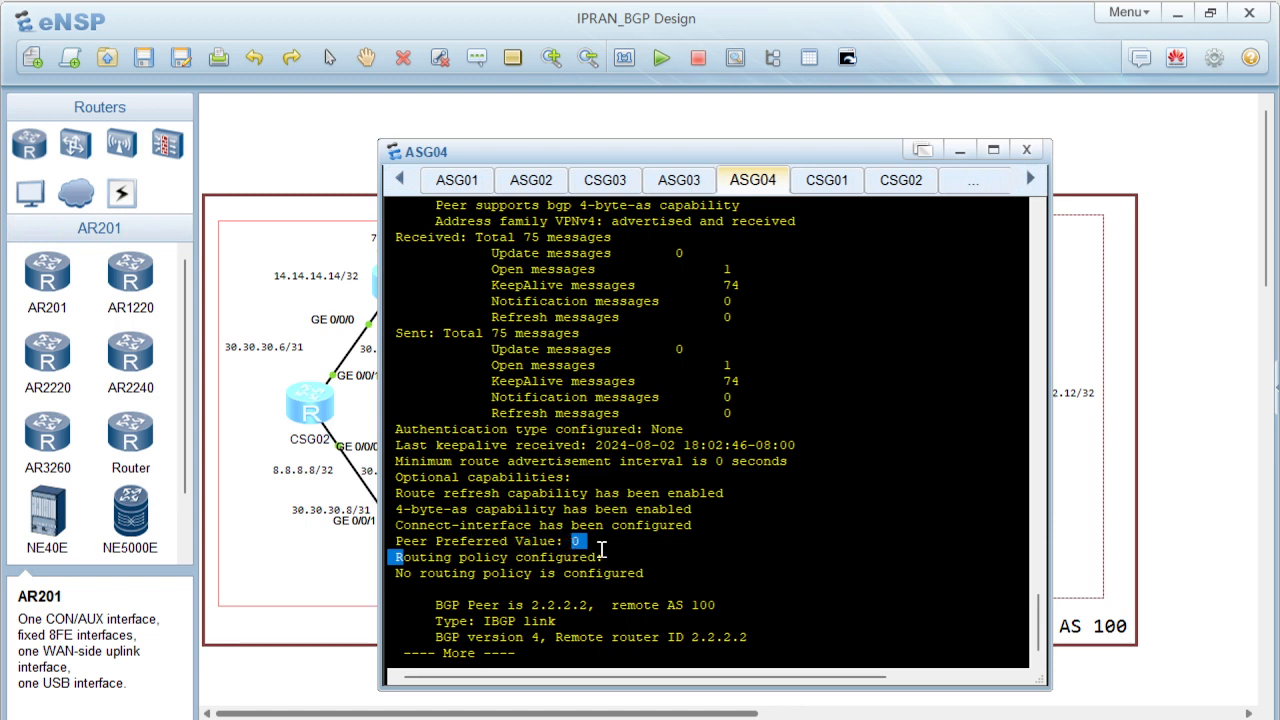
left_click(610, 549)
left_click_drag(403, 558, 621, 566)
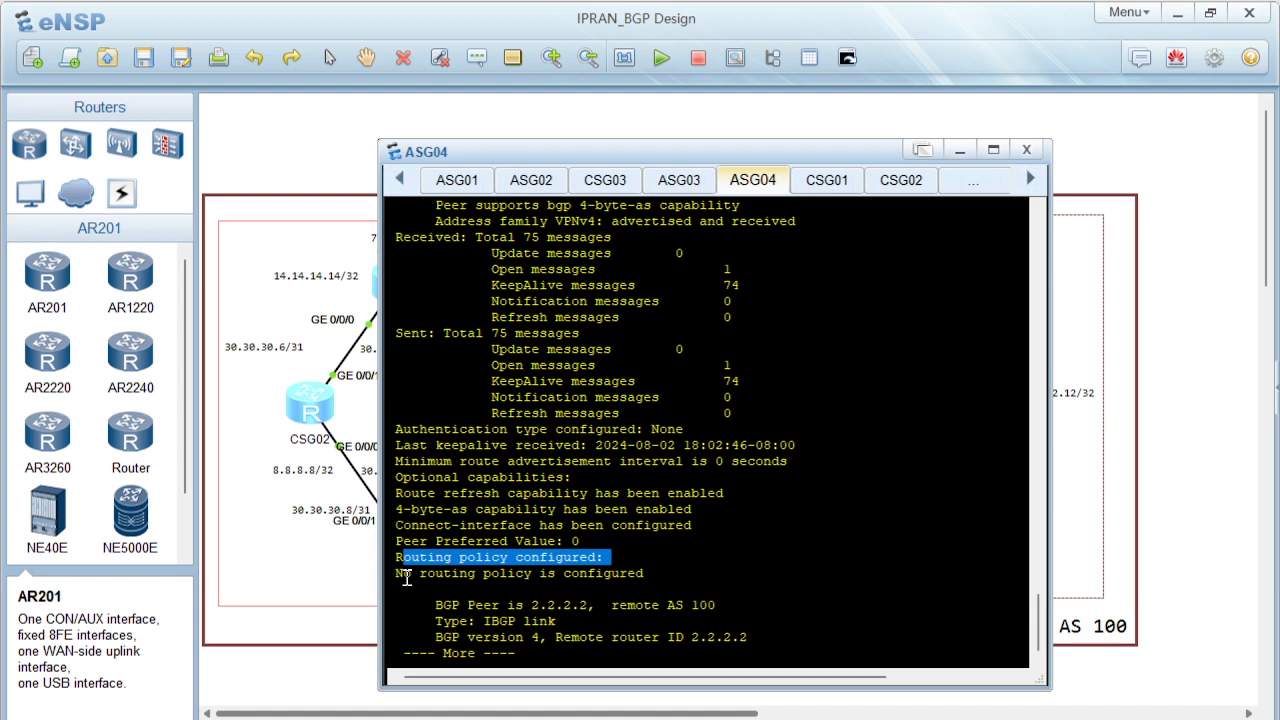
Advance to the verbose details of peer 2.2.2.2, skim them and return to the topology.
key("space")
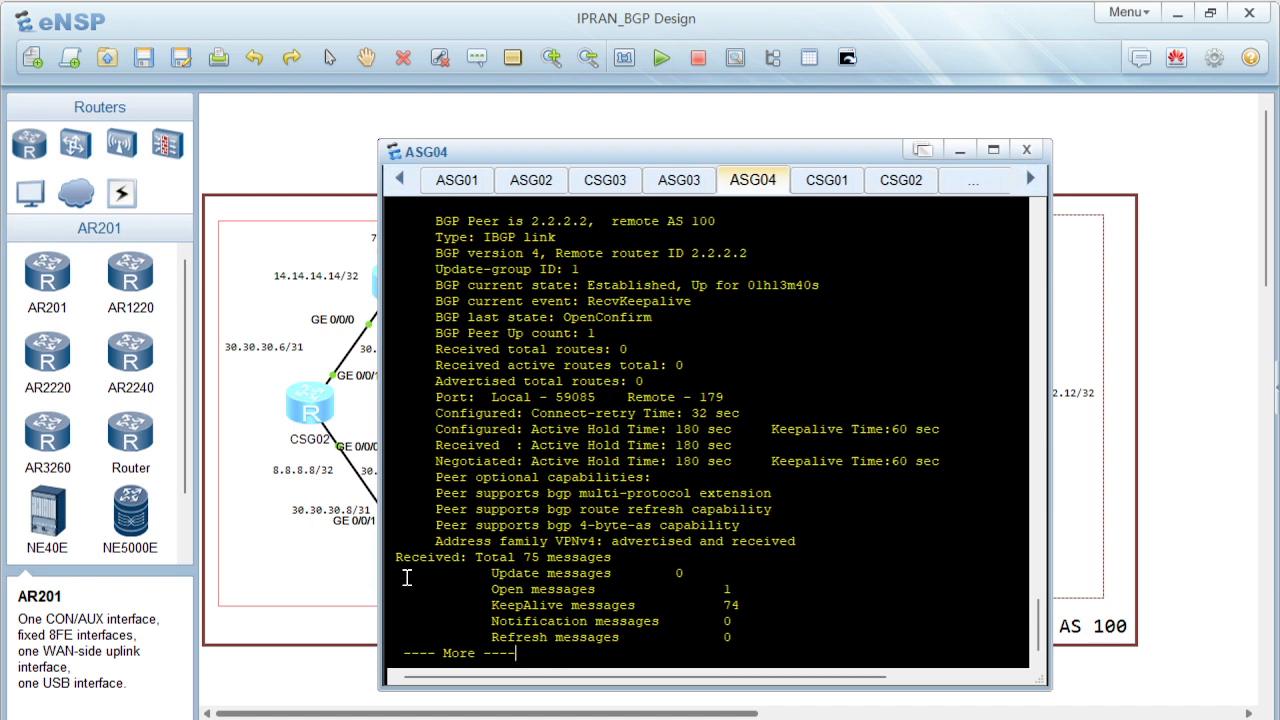
left_click_drag(467, 237, 670, 535)
left_click(706, 449)
left_click(1178, 214)
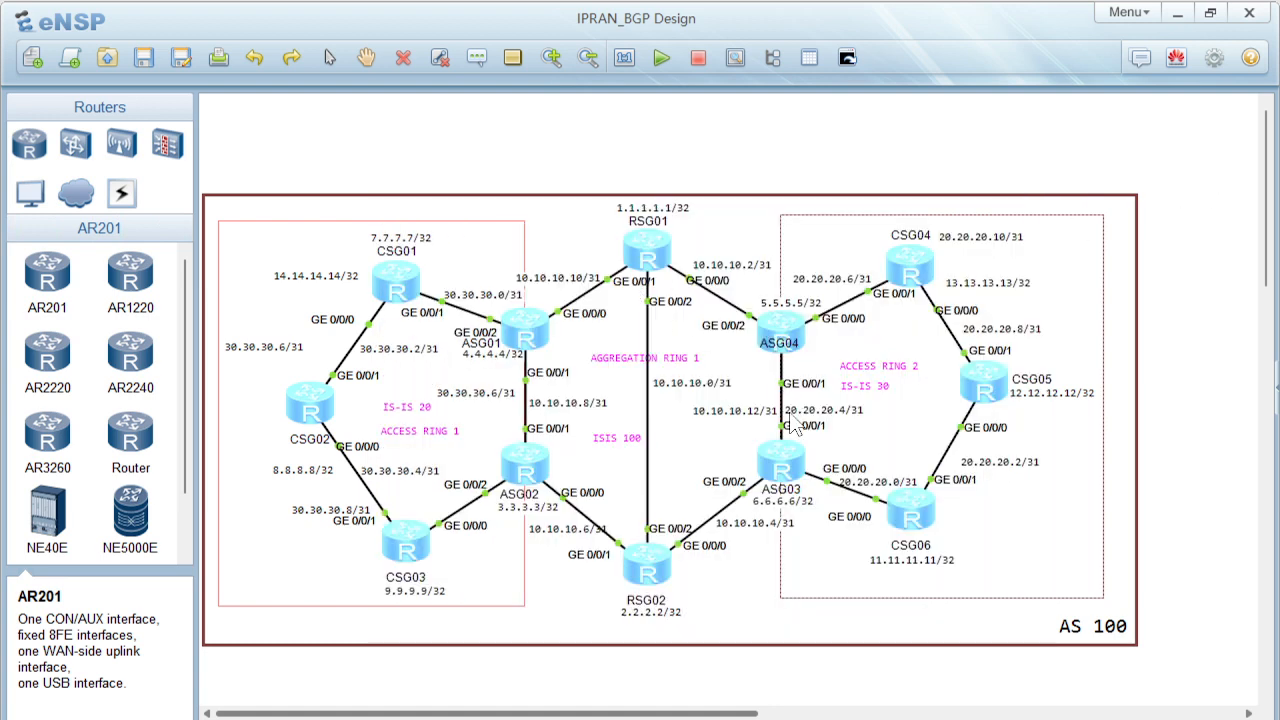
Open RSG01's console and run display bgp vpnv4 all peer.
double_click(648, 252)
key("Return")
key("Return")
key("Return")
key("Return")
type("displ")
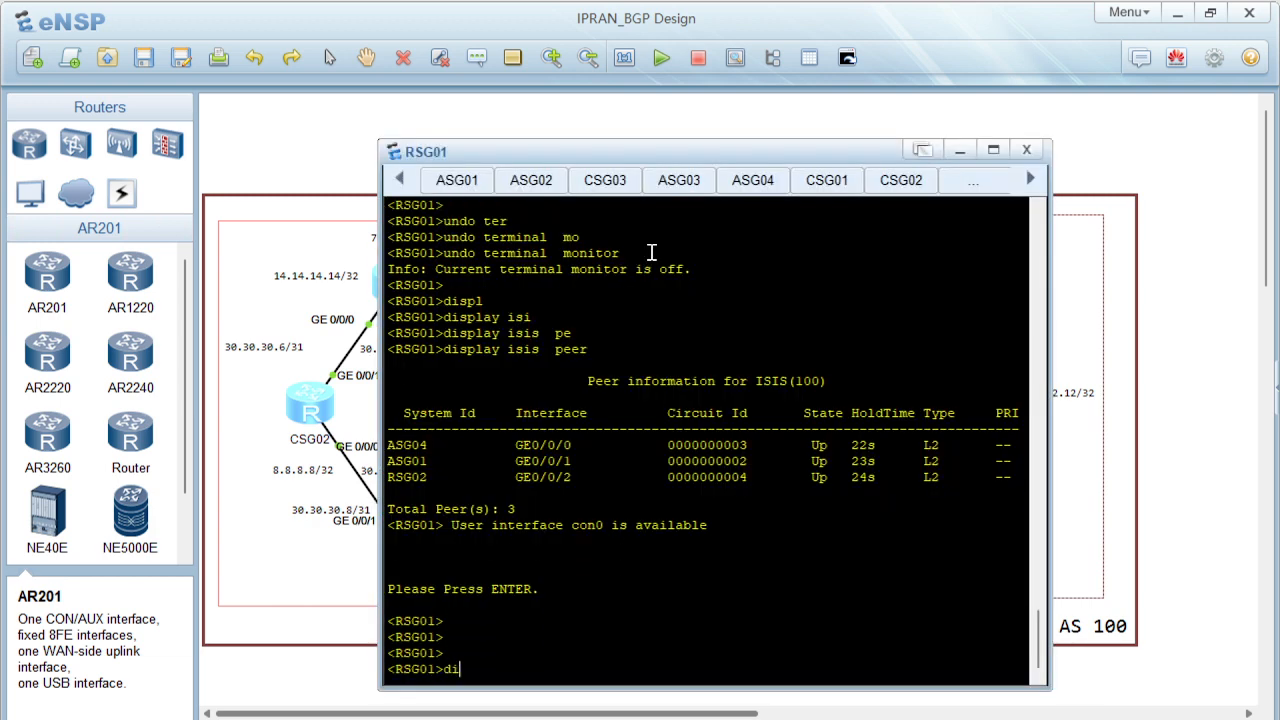
key("Tab")
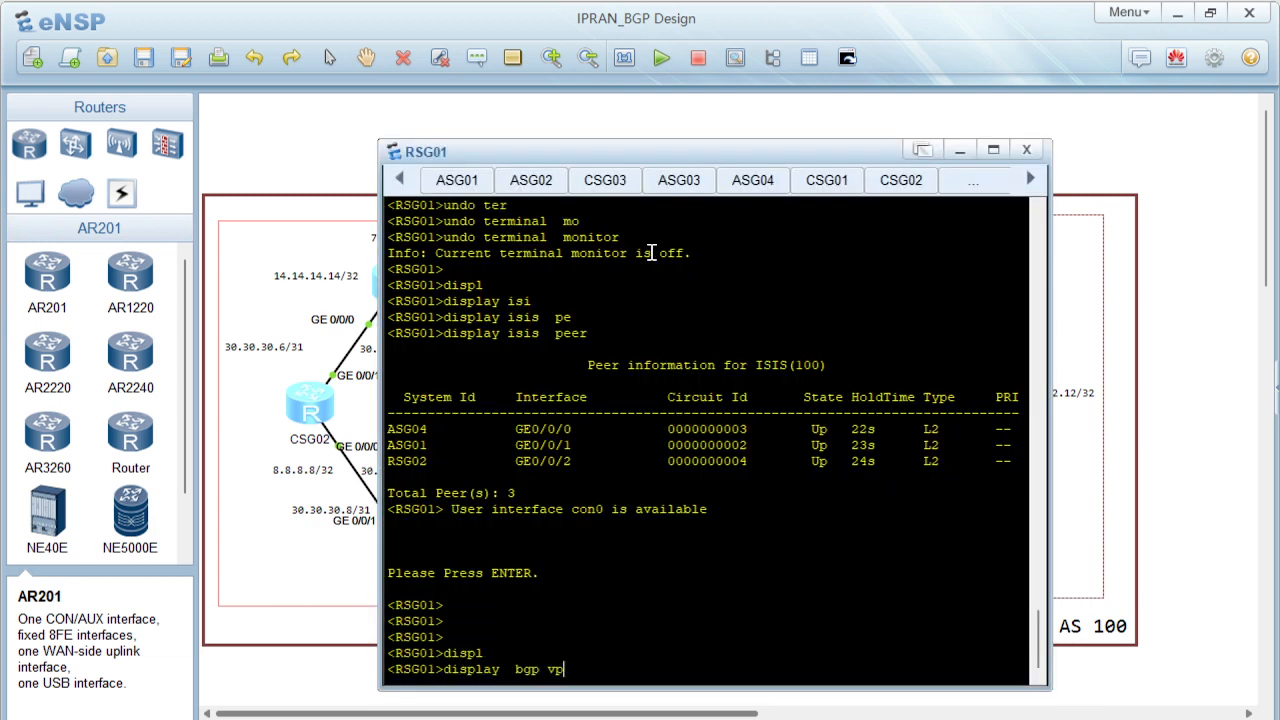
type("bgp vpnv")
key("Tab")
type("al")
key("Tab")
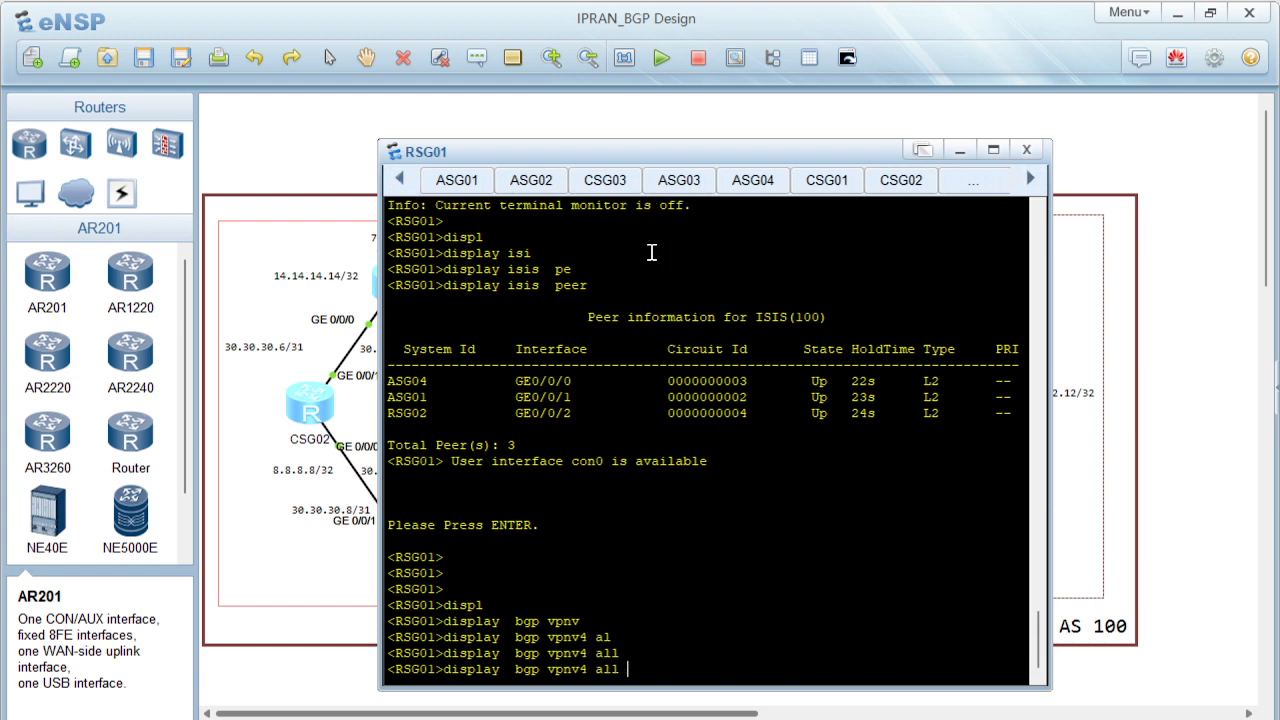
type("pe")
key("Tab")
key("Return")
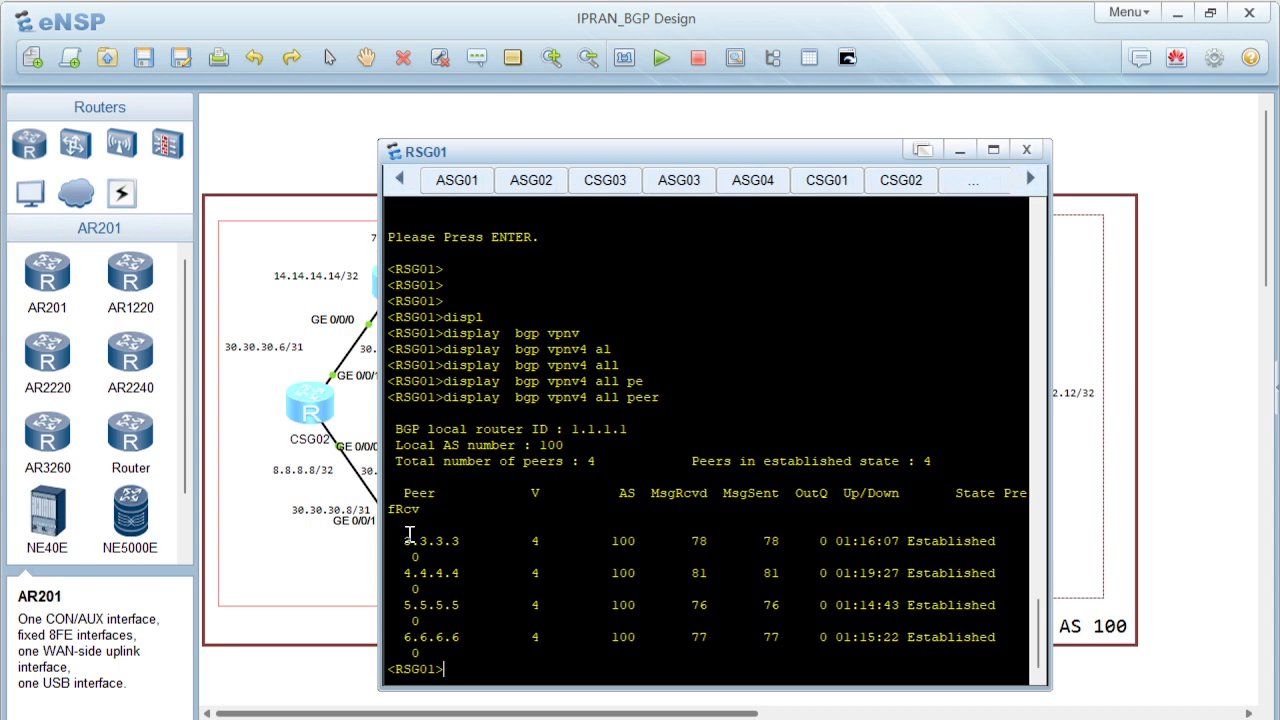
Examine the state of RSG01's peers 3.3.3.3 through 6.6.6.6 and return to the topology.
left_click_drag(400, 541, 985, 640)
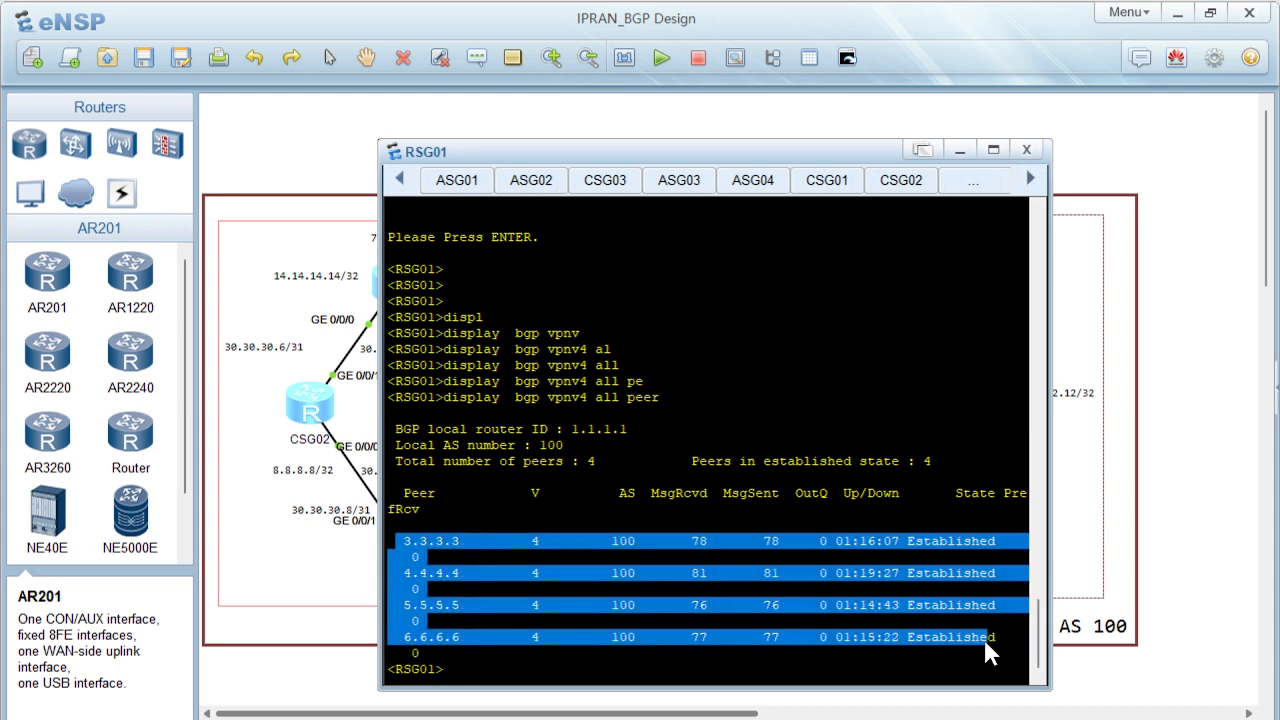
left_click(640, 670)
left_click(368, 676)
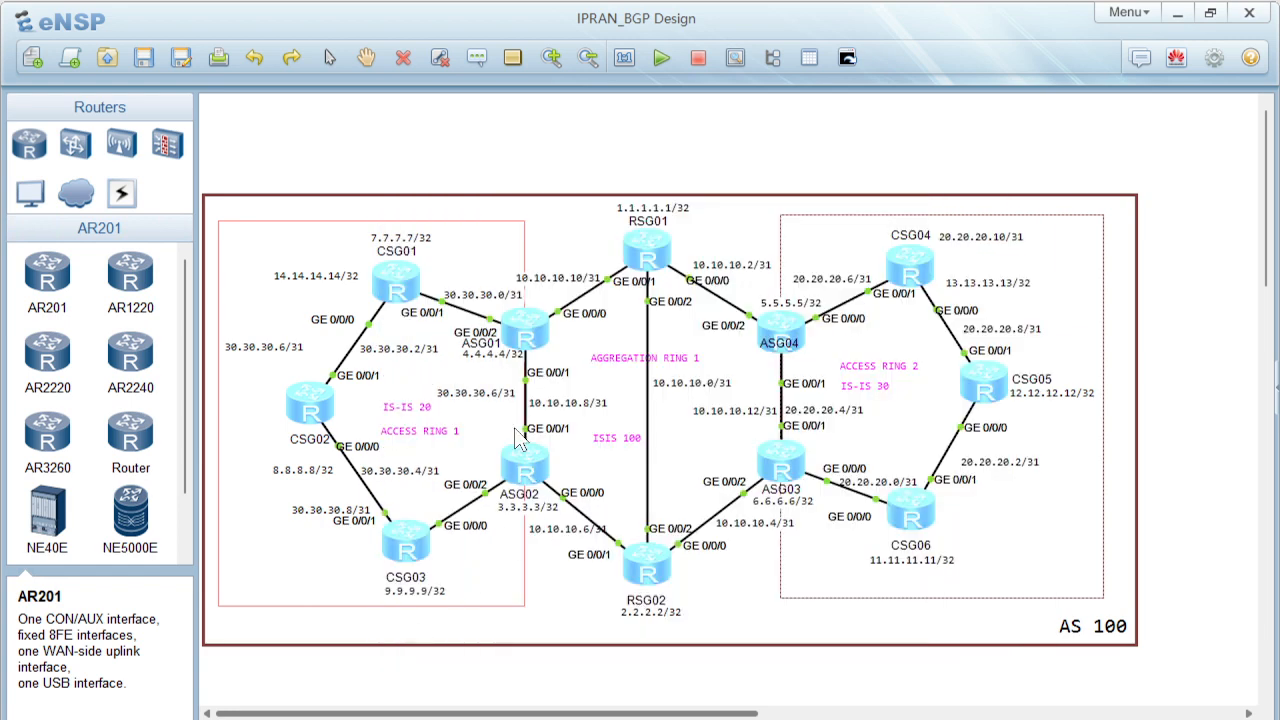
Open CSG05's console and run display bgp vpnv4 all peer.
double_click(980, 397)
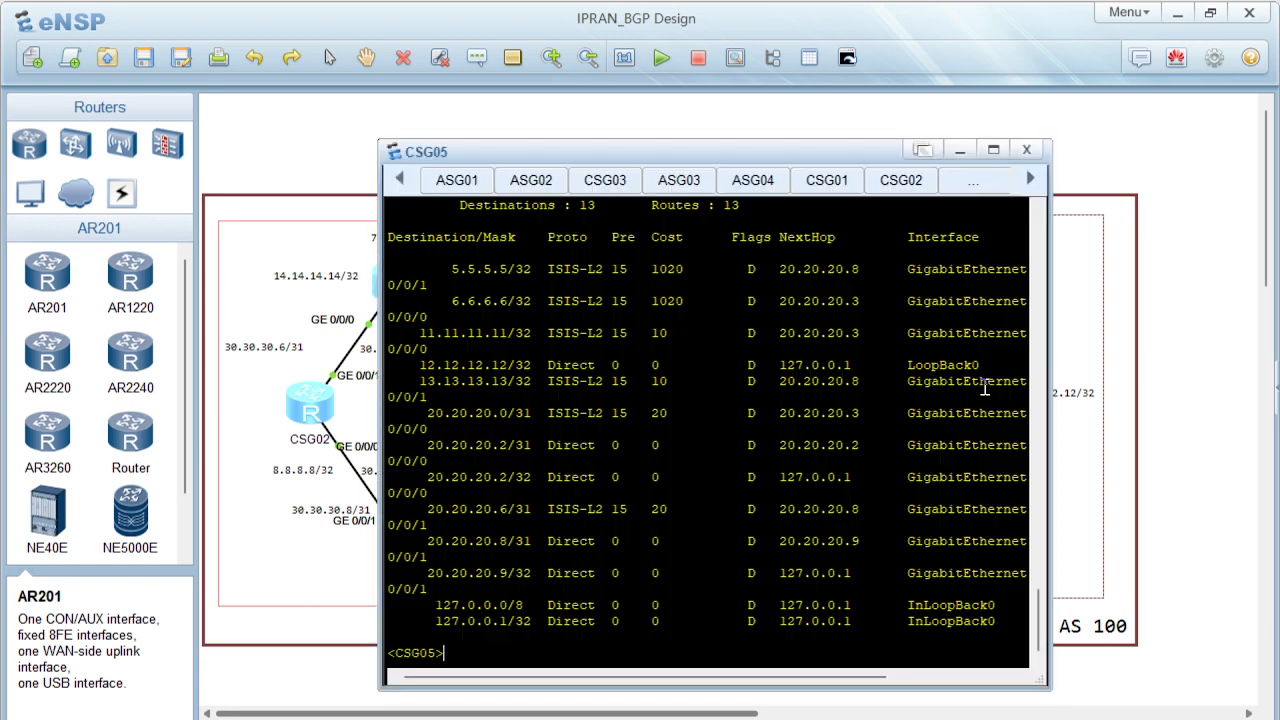
key("Return")
key("Return")
key("Return")
type("displ")
key("Tab")
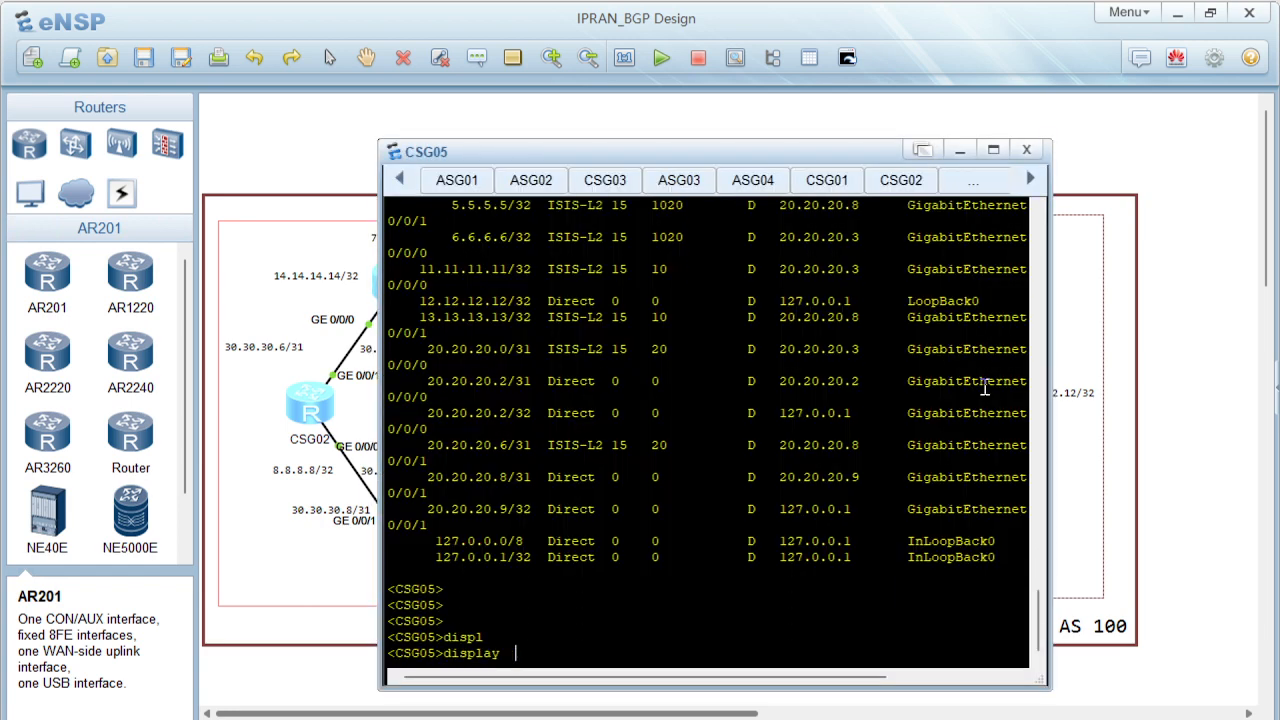
type("bgp vpnv")
key("Tab")
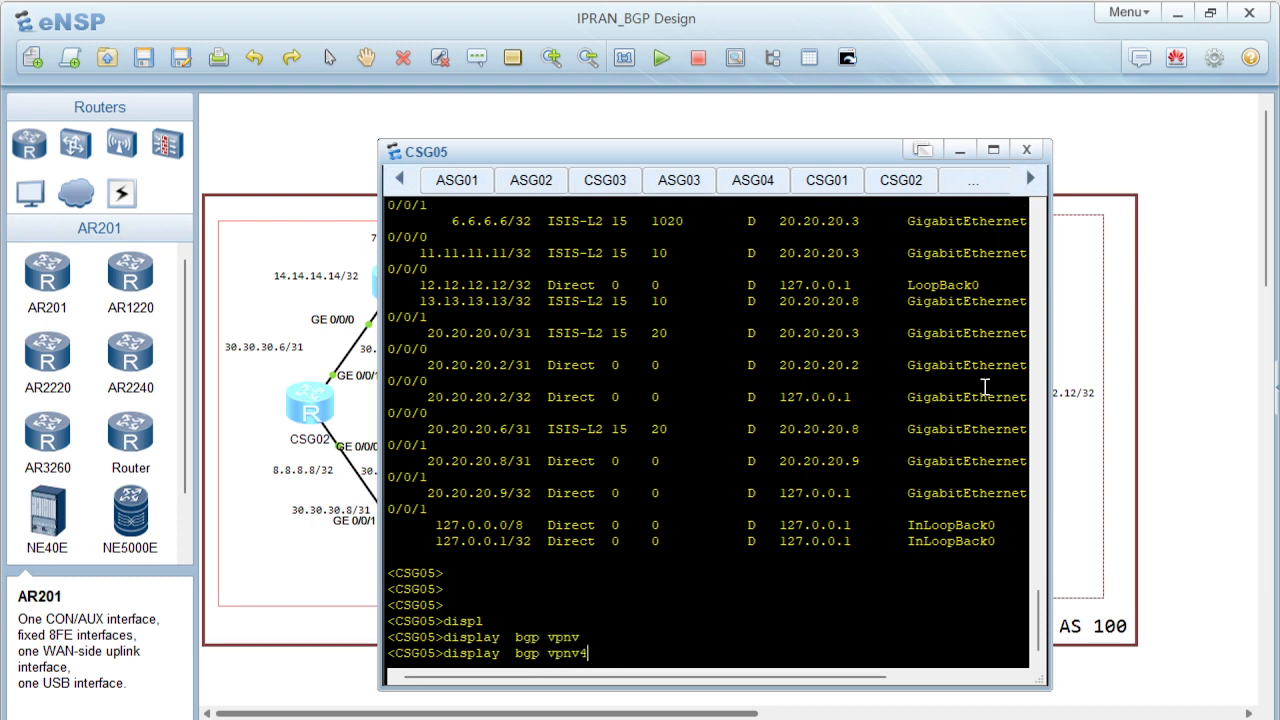
type("al")
key("Tab")
type("pe")
key("Tab")
key("Return")
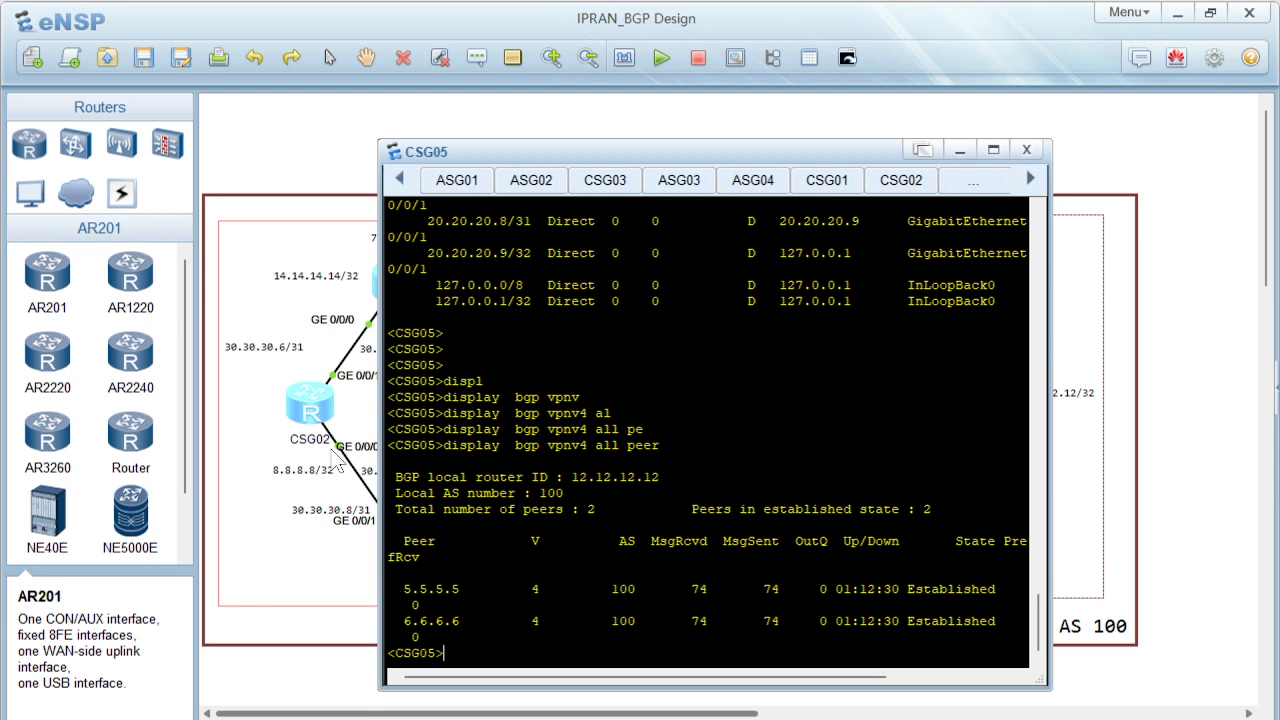
Run display bgp vpnv4 all peer on CSG02's console, check the listed peer addresses and return to the topology.
double_click(303, 410)
key("Return")
key("Return")
key("Return")
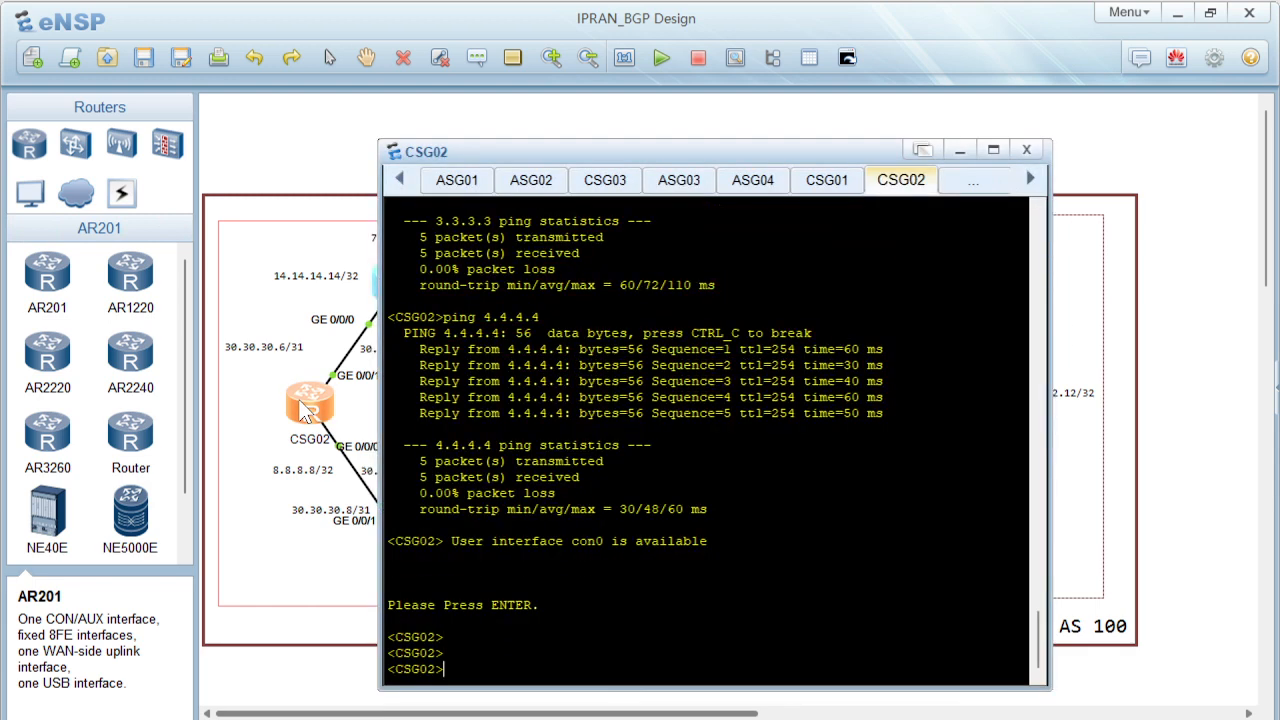
type("displ")
key("Tab")
type("bgp vpn")
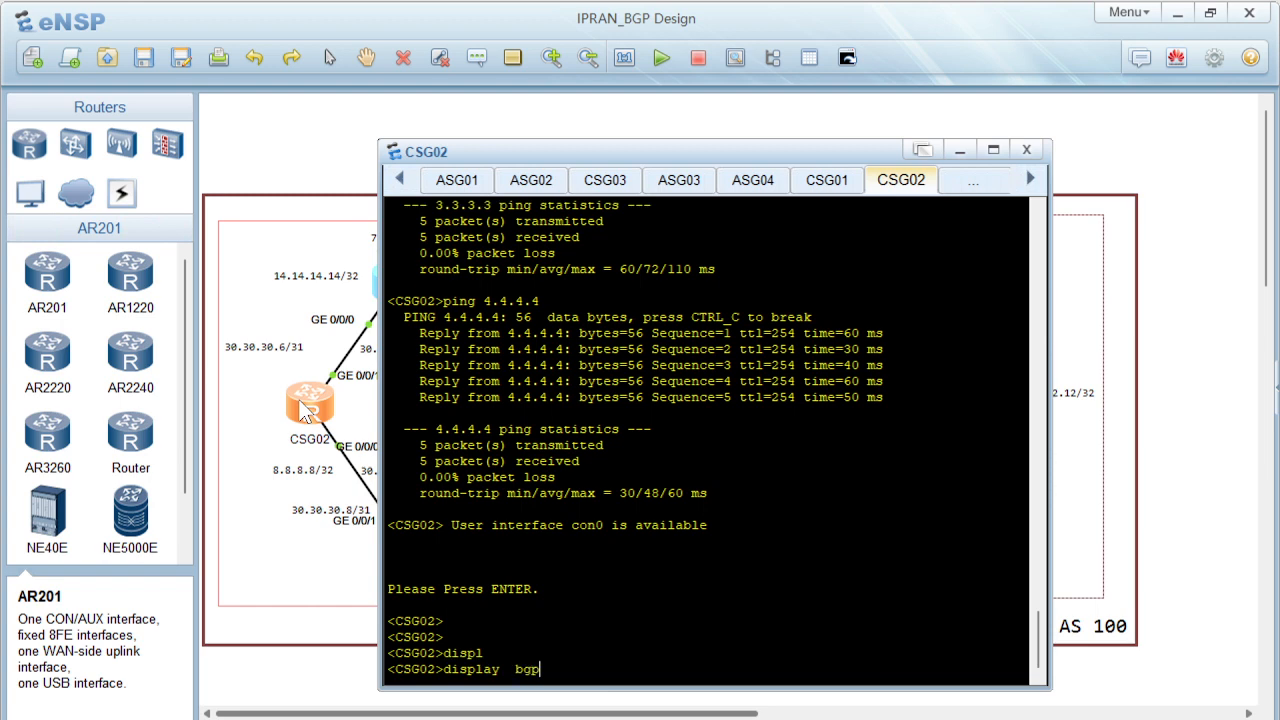
key("Tab")
type("al")
key("Tab")
type("p")
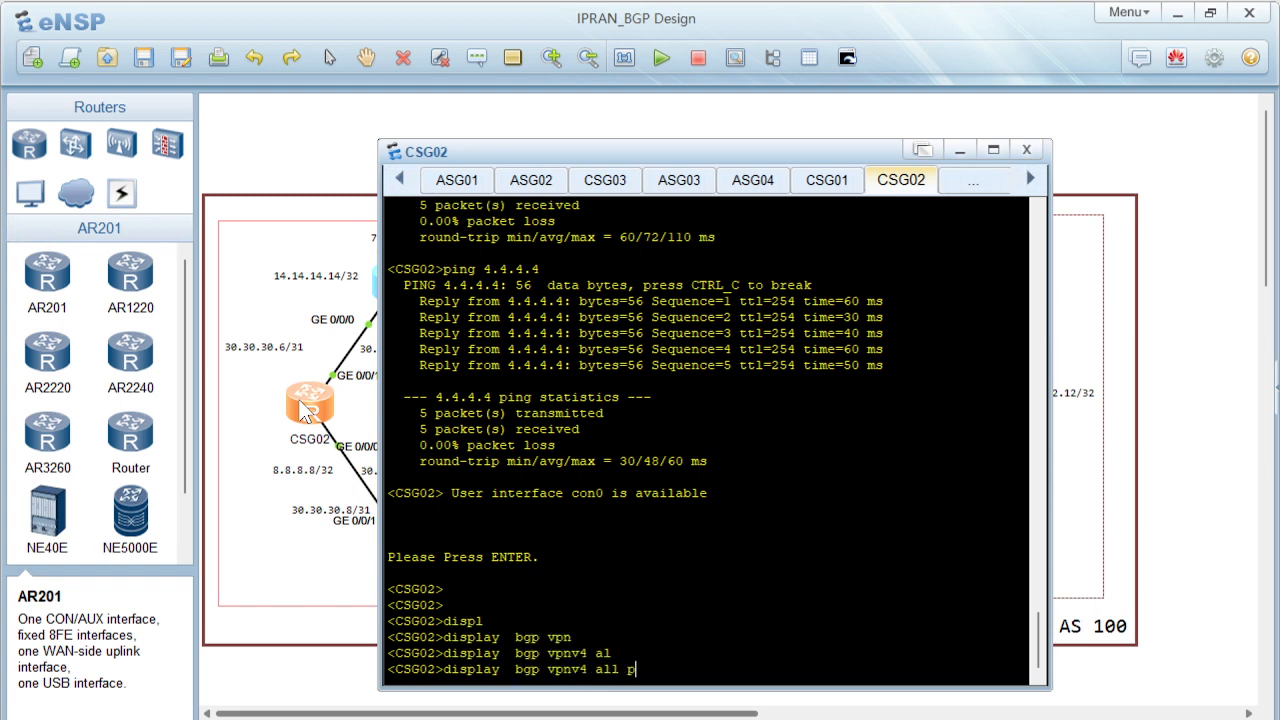
type("e")
key("Tab")
key("Return")
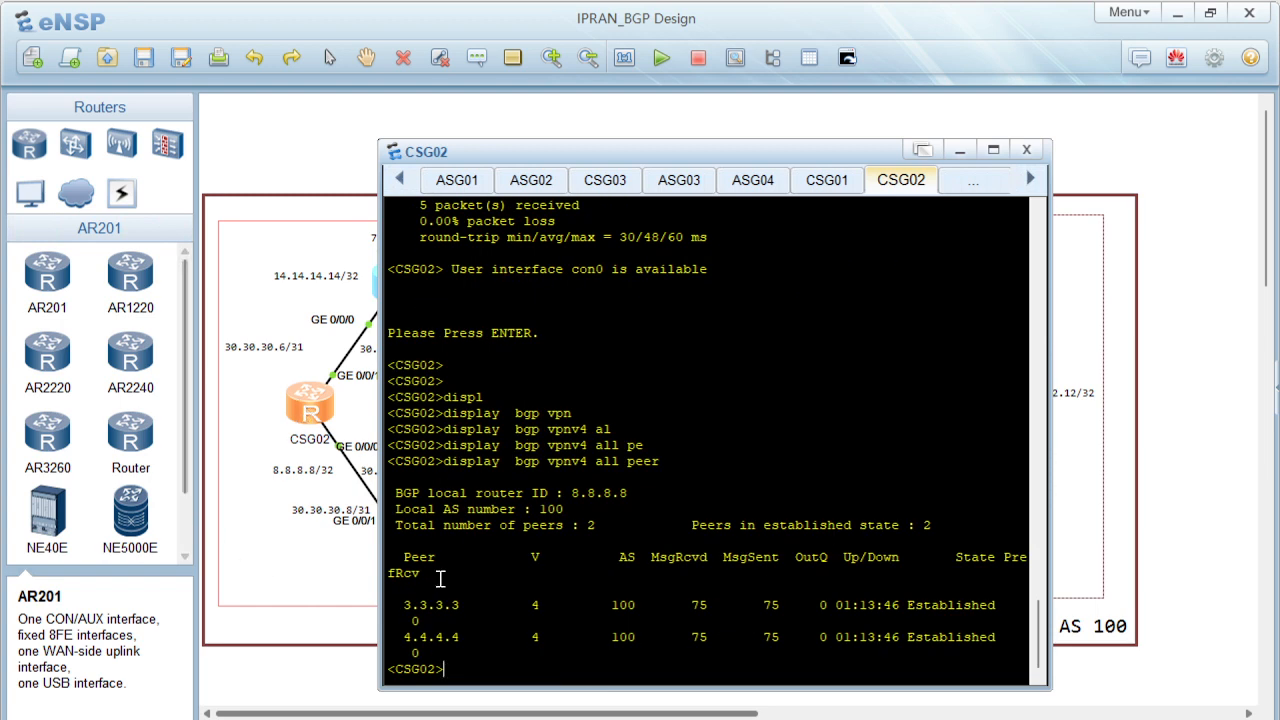
left_click_drag(413, 606, 448, 640)
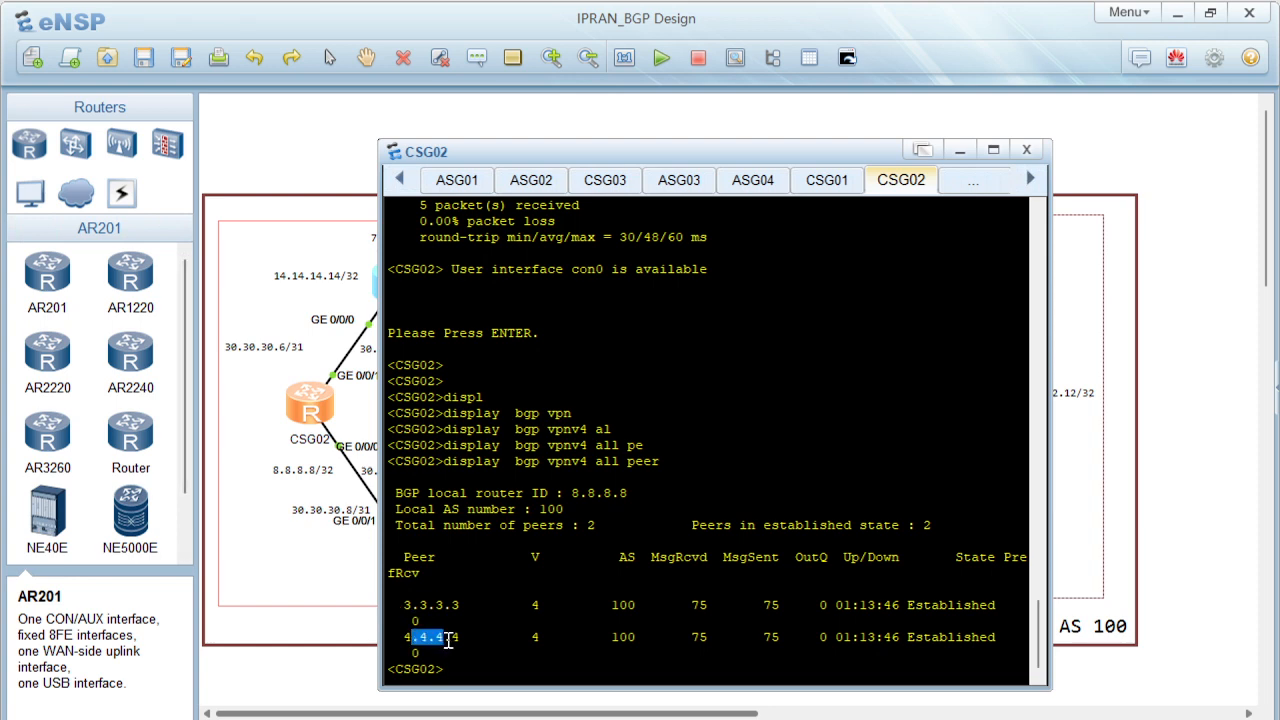
left_click(350, 610)
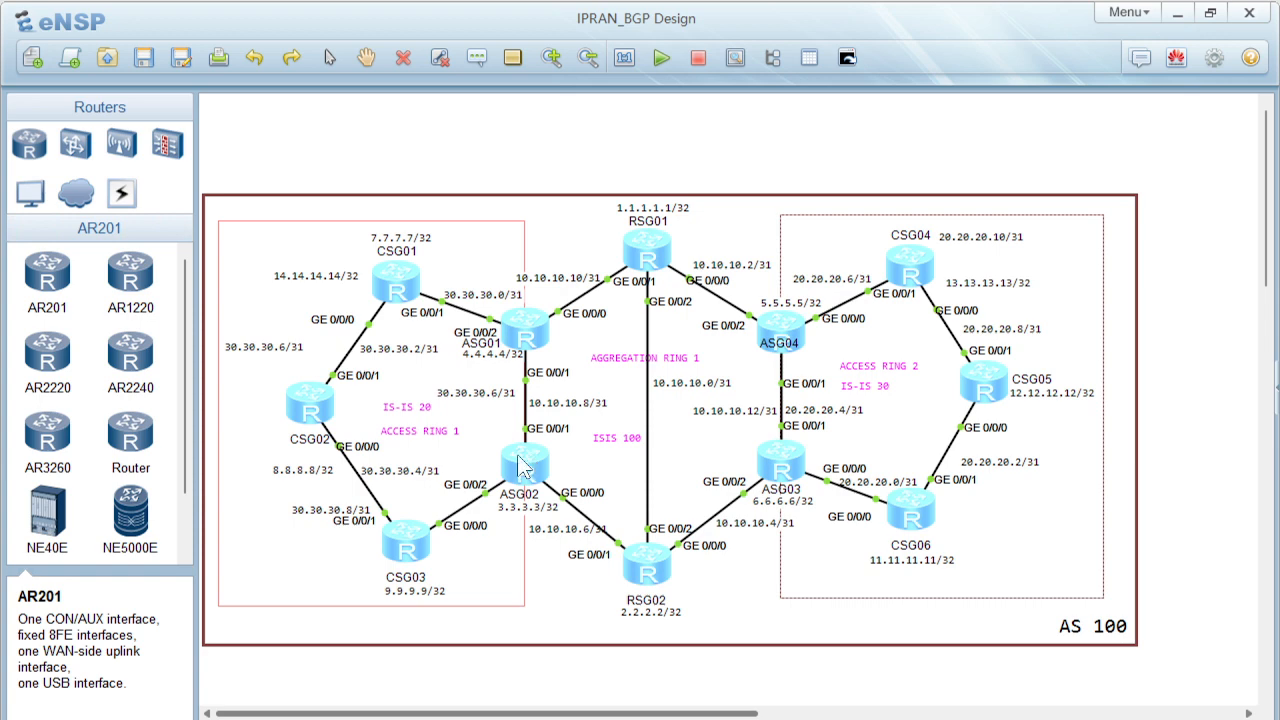
Reopen CSG02's console and run display bgp vpnv4 all routing-table.
double_click(303, 417)
key("Return")
key("Return")
key("Return")
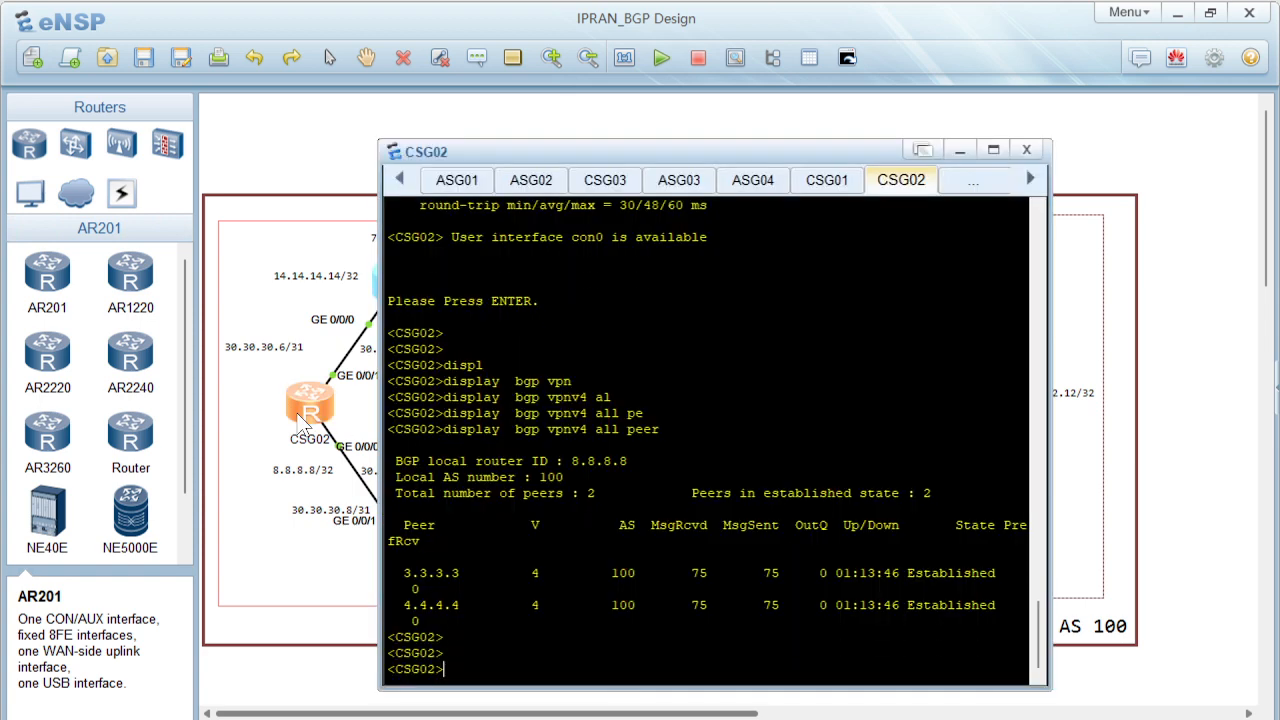
type("displ")
key("Tab")
type("bgp vp")
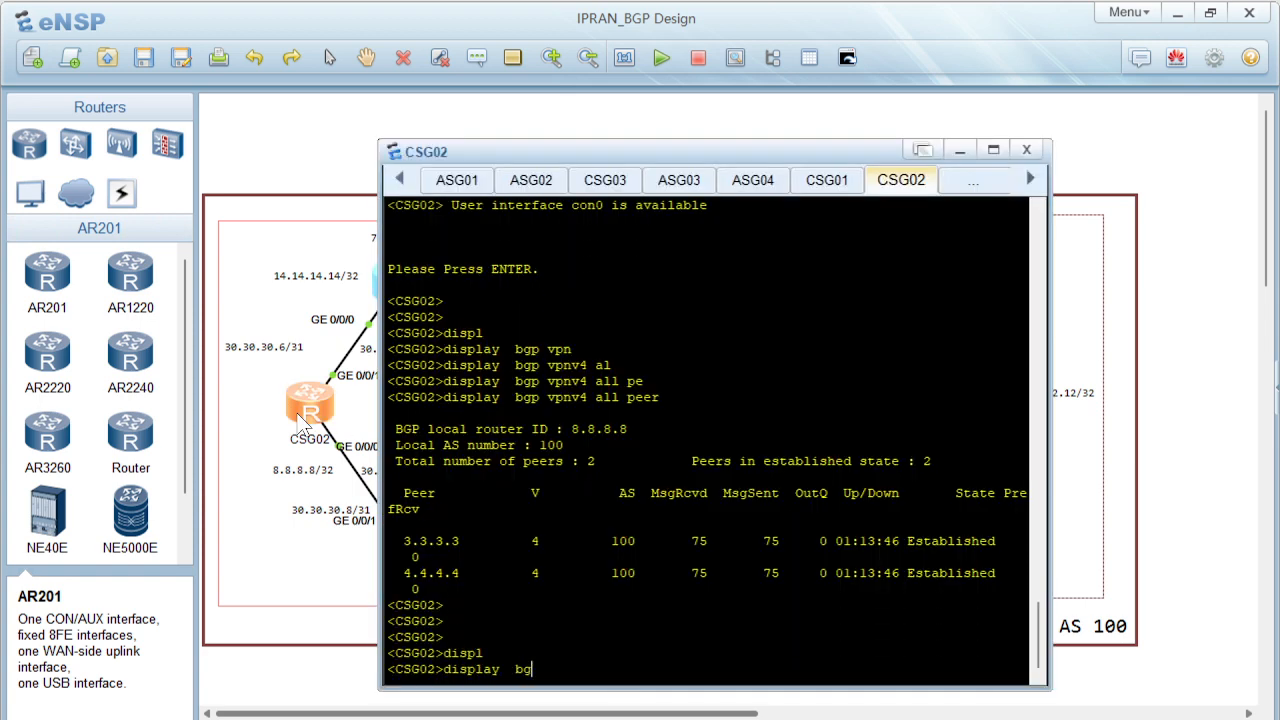
key("Tab")
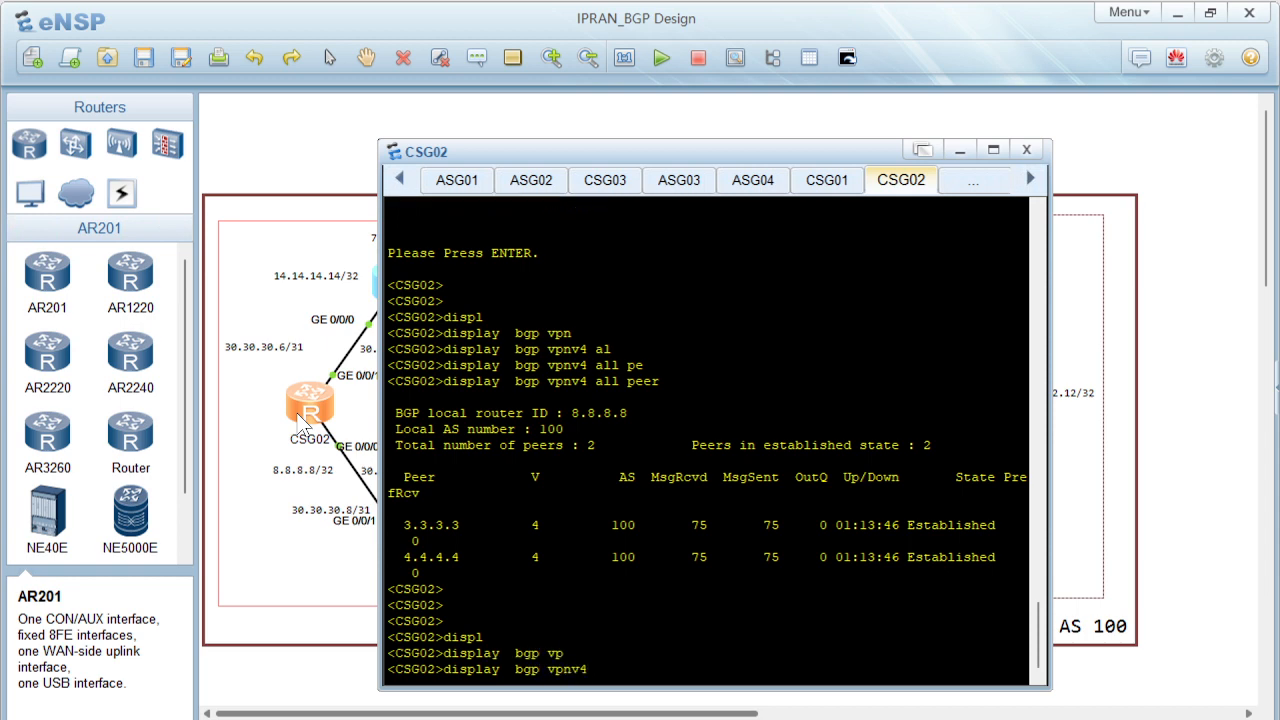
type("al")
key("Tab")
type("rou")
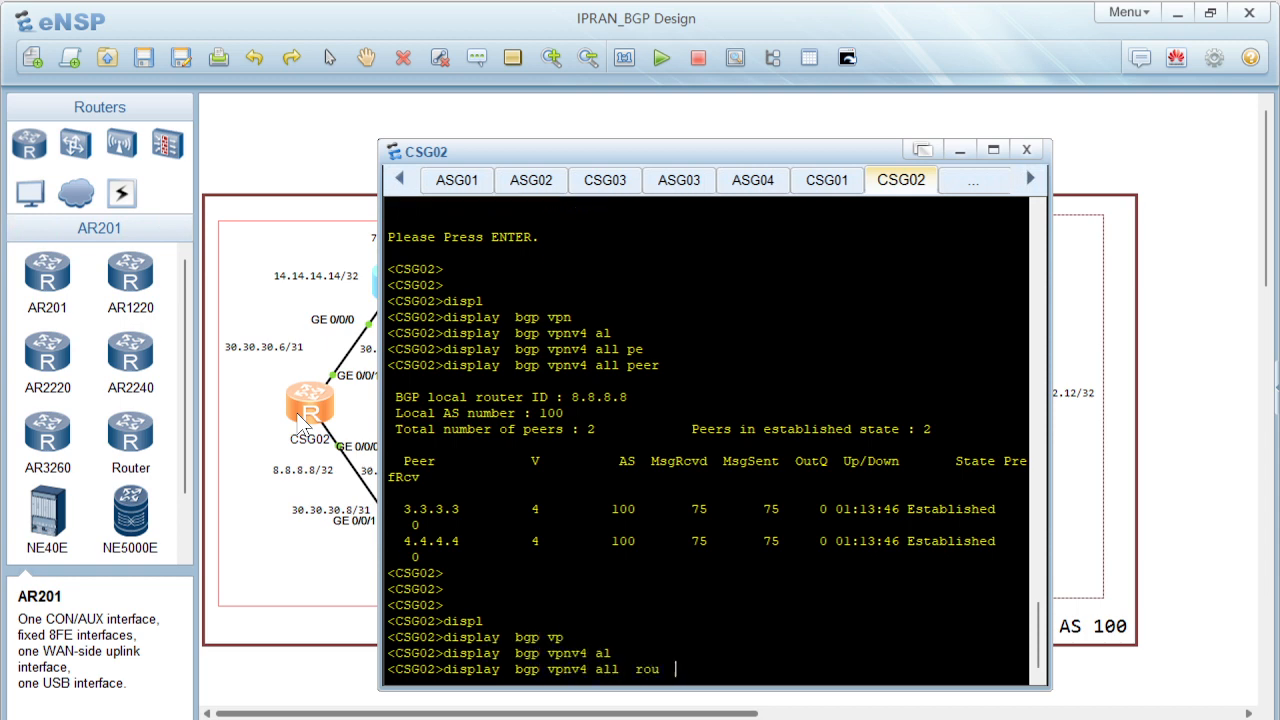
key("Tab")
key("Return")
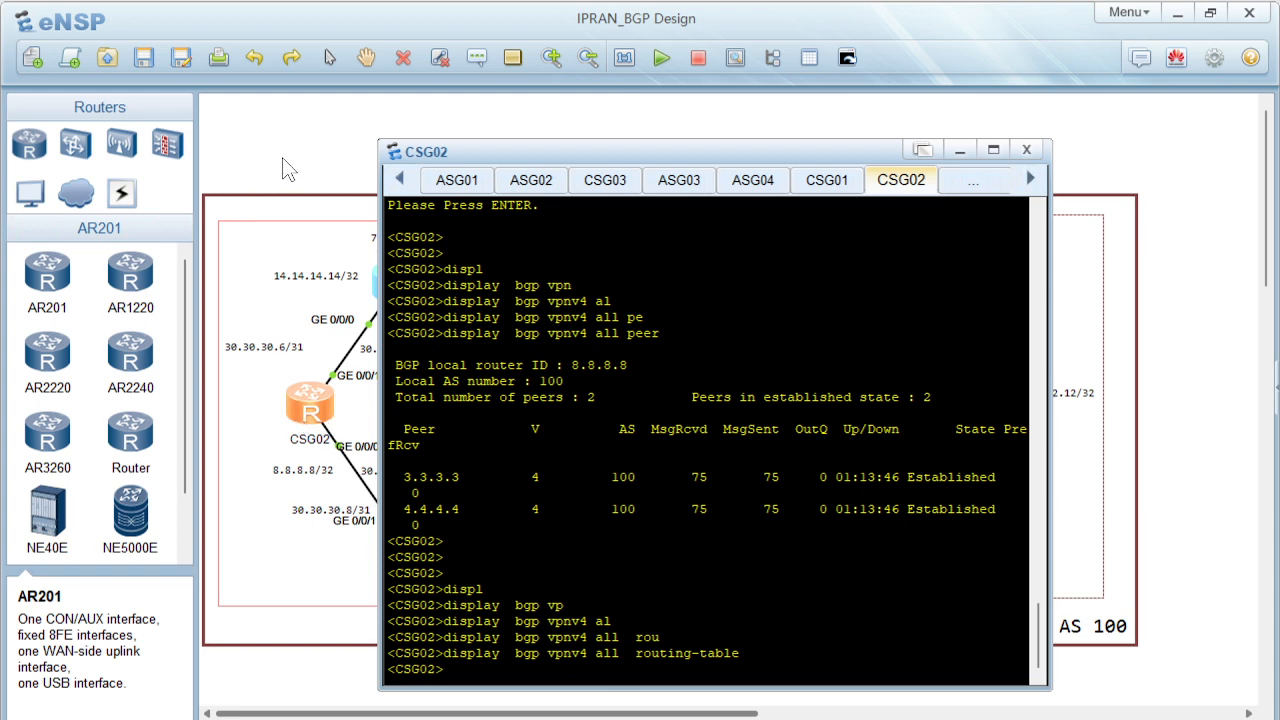
Switch from eNSP to the IPRAN BGP INTRA AS PDF in Acrobat and clear the selection of the CSG_TO_ASG peer lines.
left_click(283, 170)
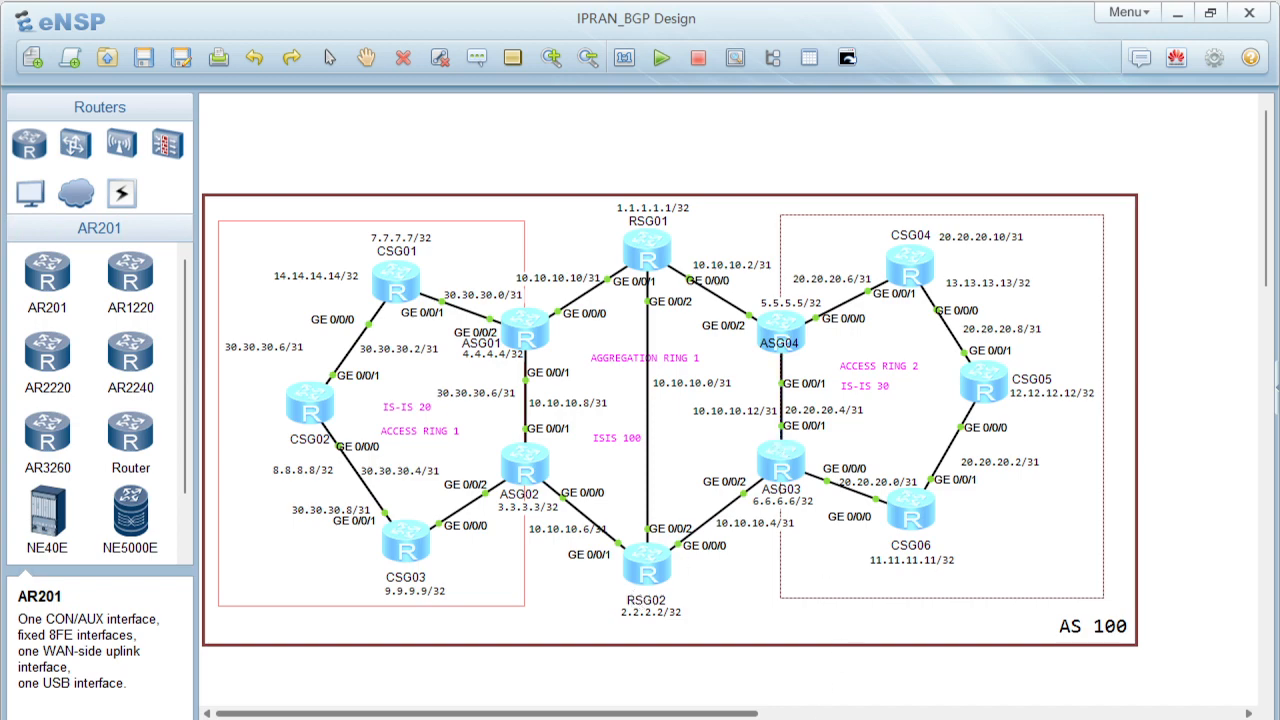
key("alt+Tab")
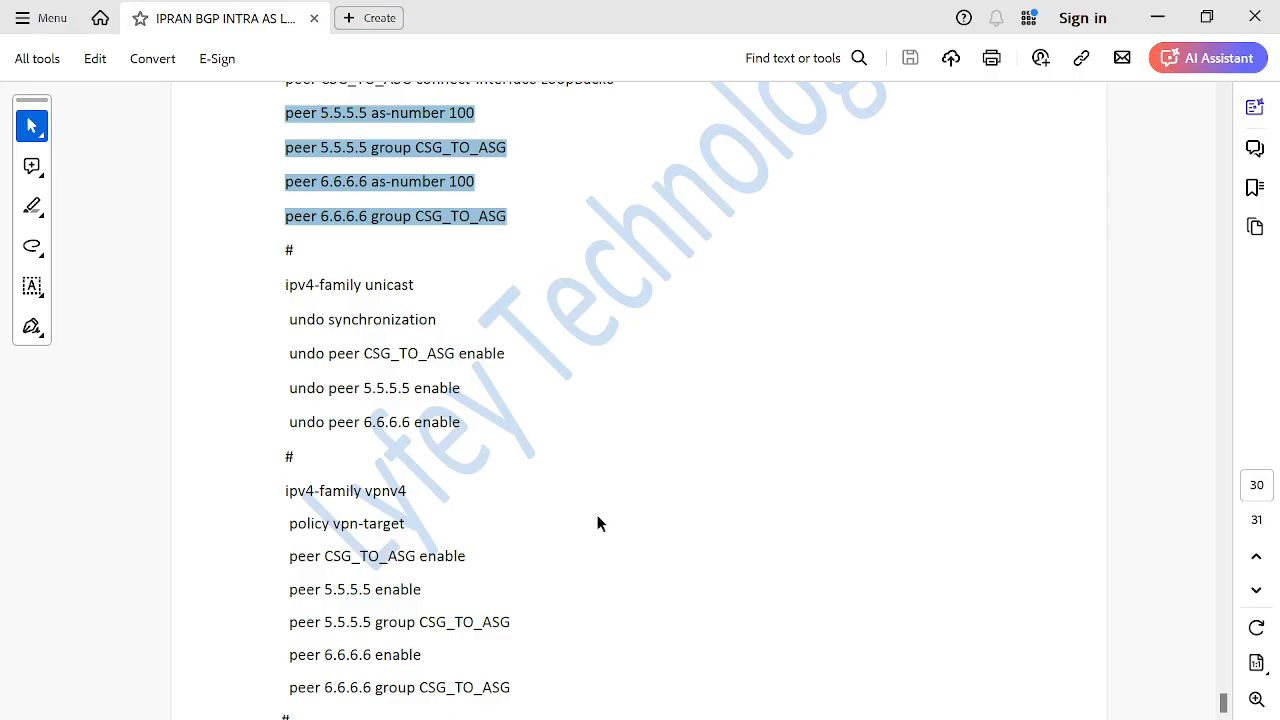
left_click(734, 343)
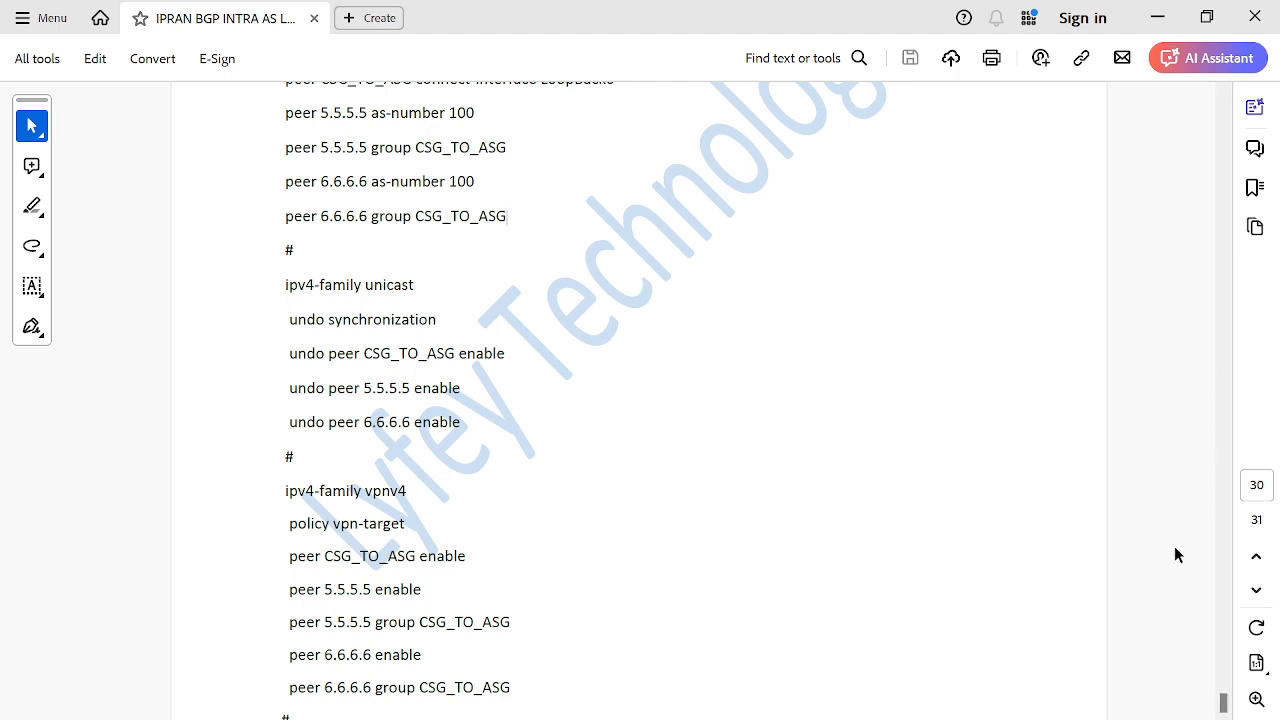